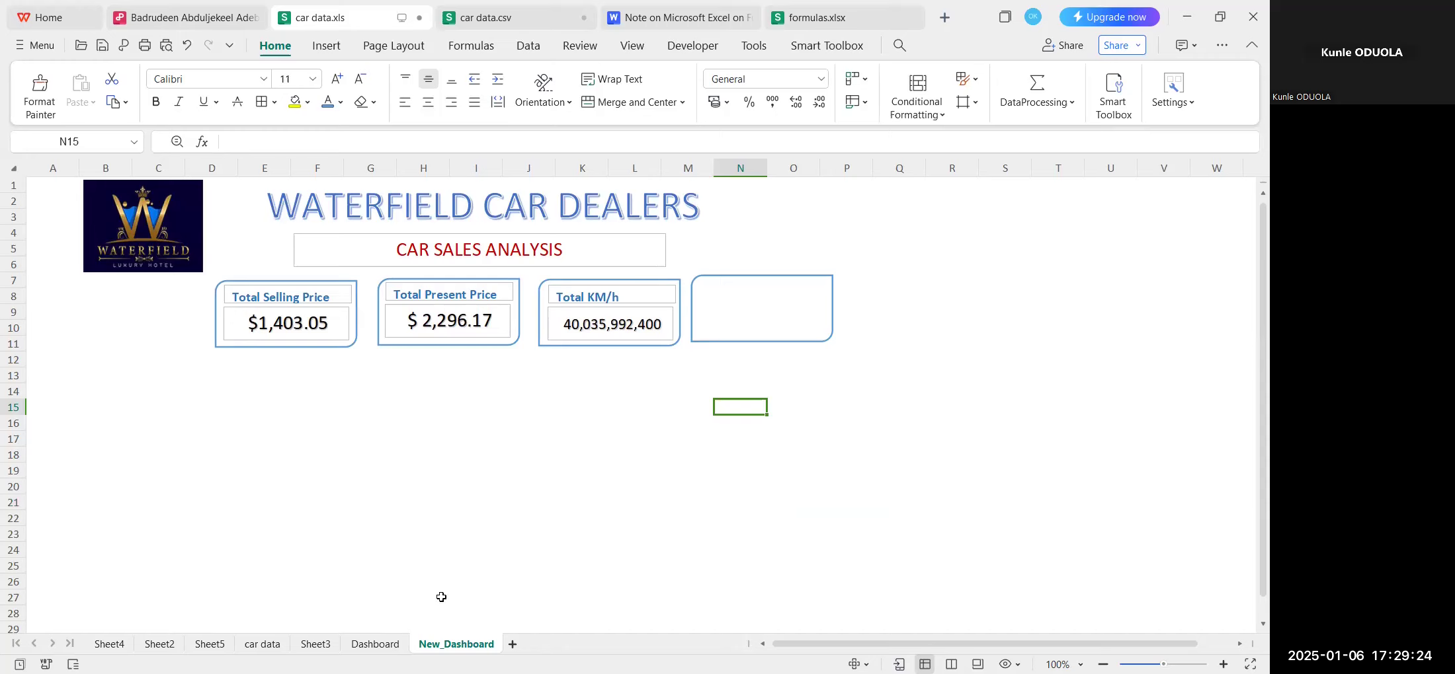
Open Sheet2 and look through the fields available to its pivot table.
click(156, 647)
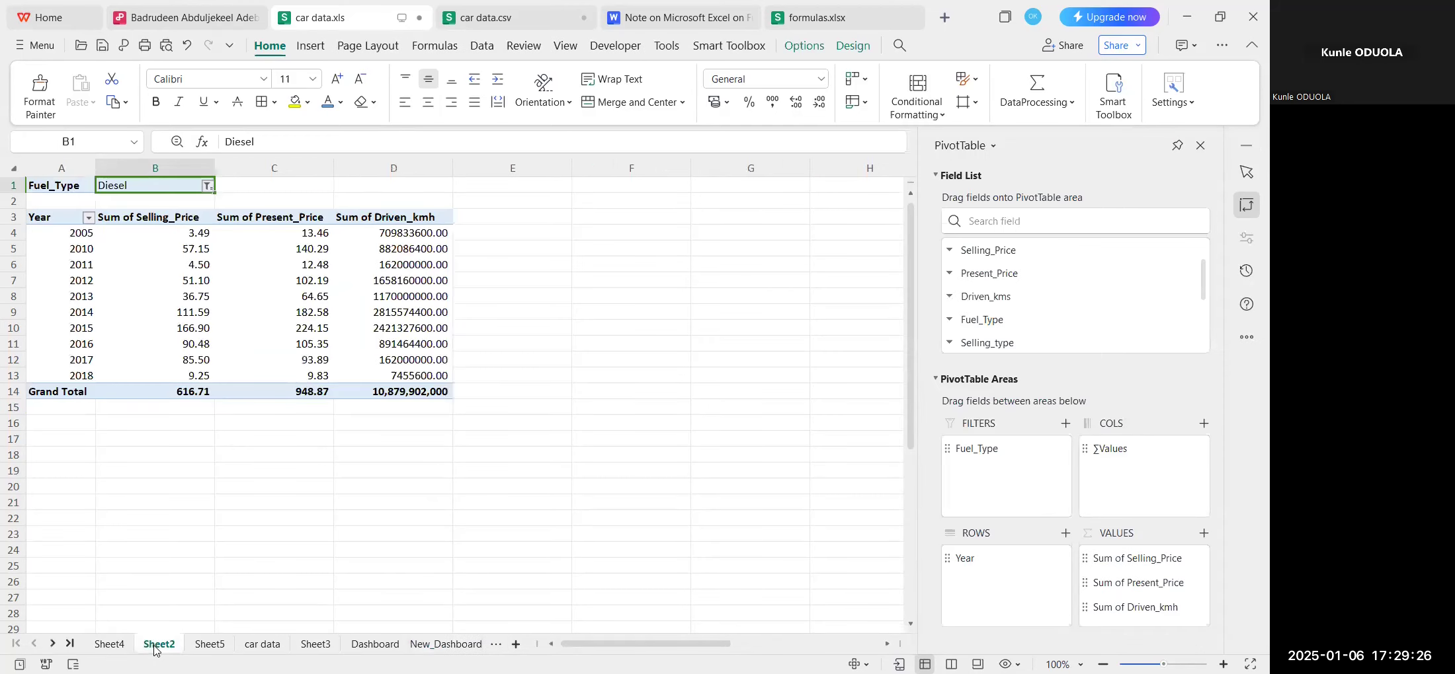
scroll(1011, 312, down, 3)
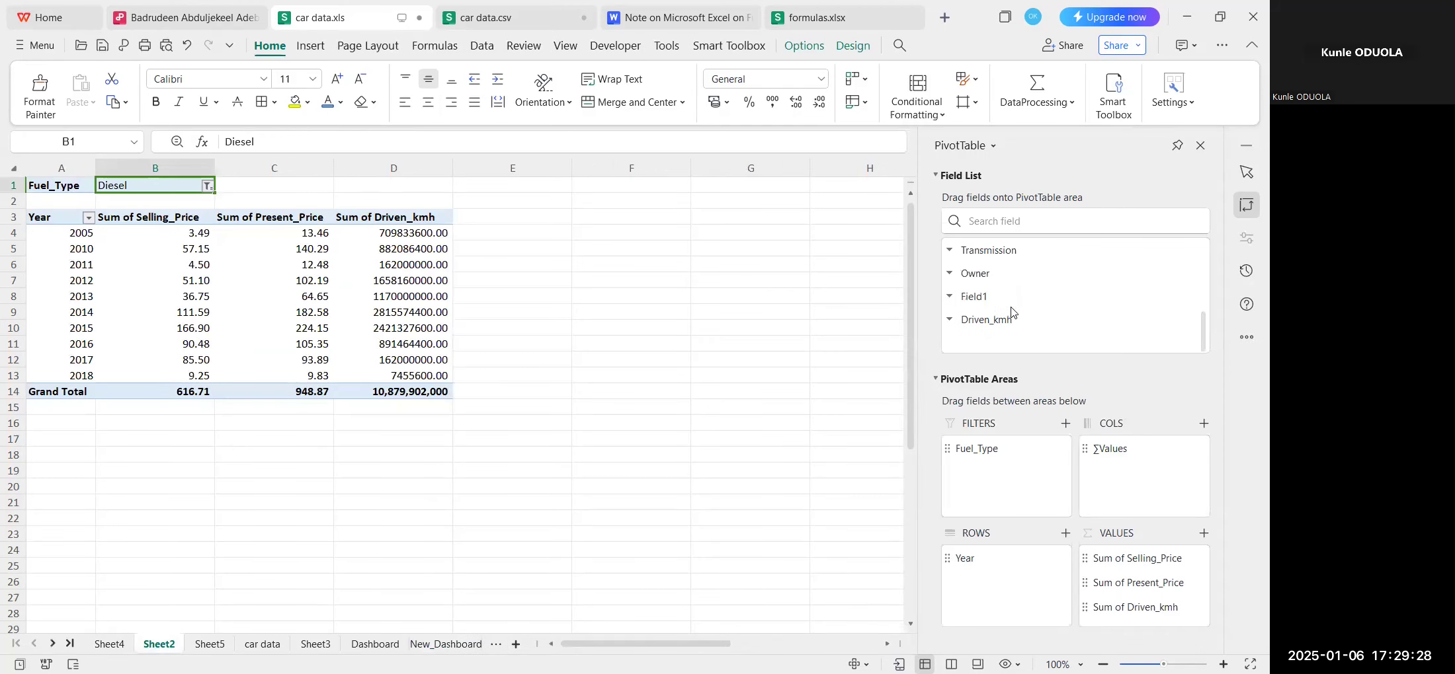
scroll(1011, 331, up, 2)
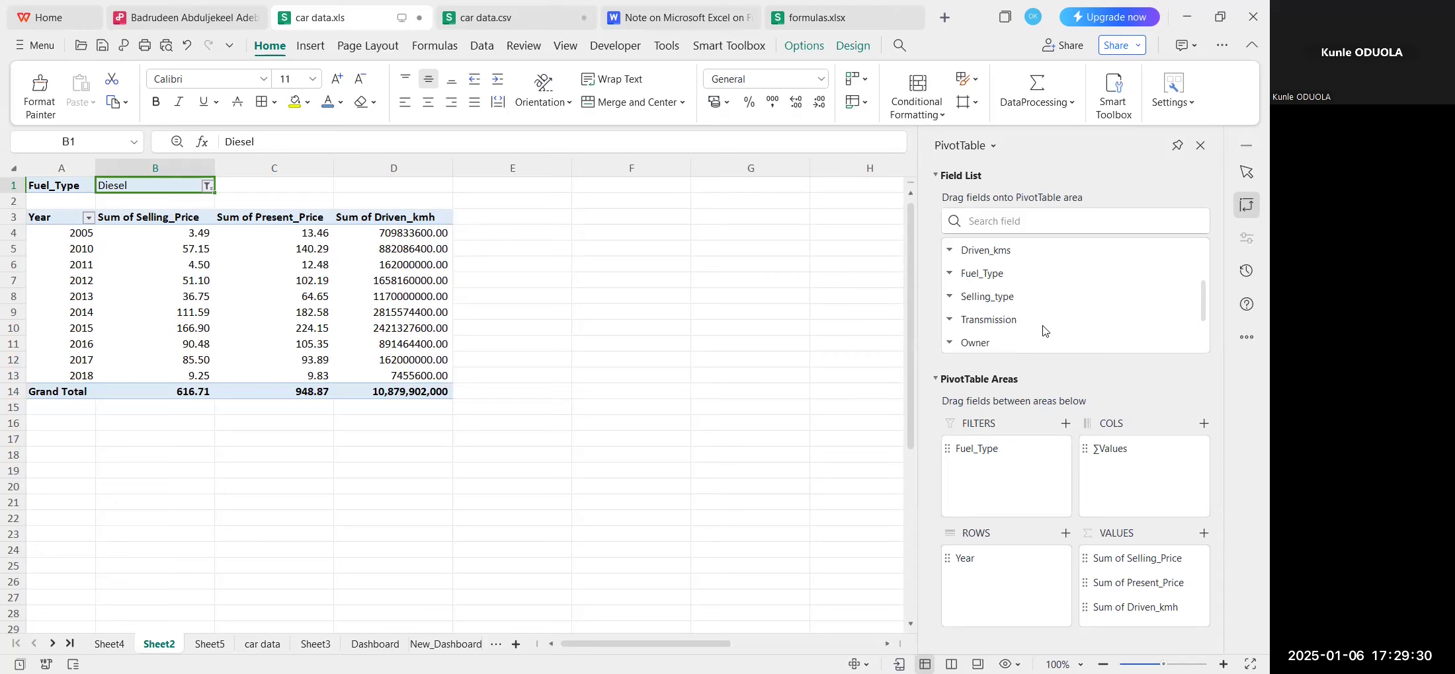
scroll(1011, 315, up, 3)
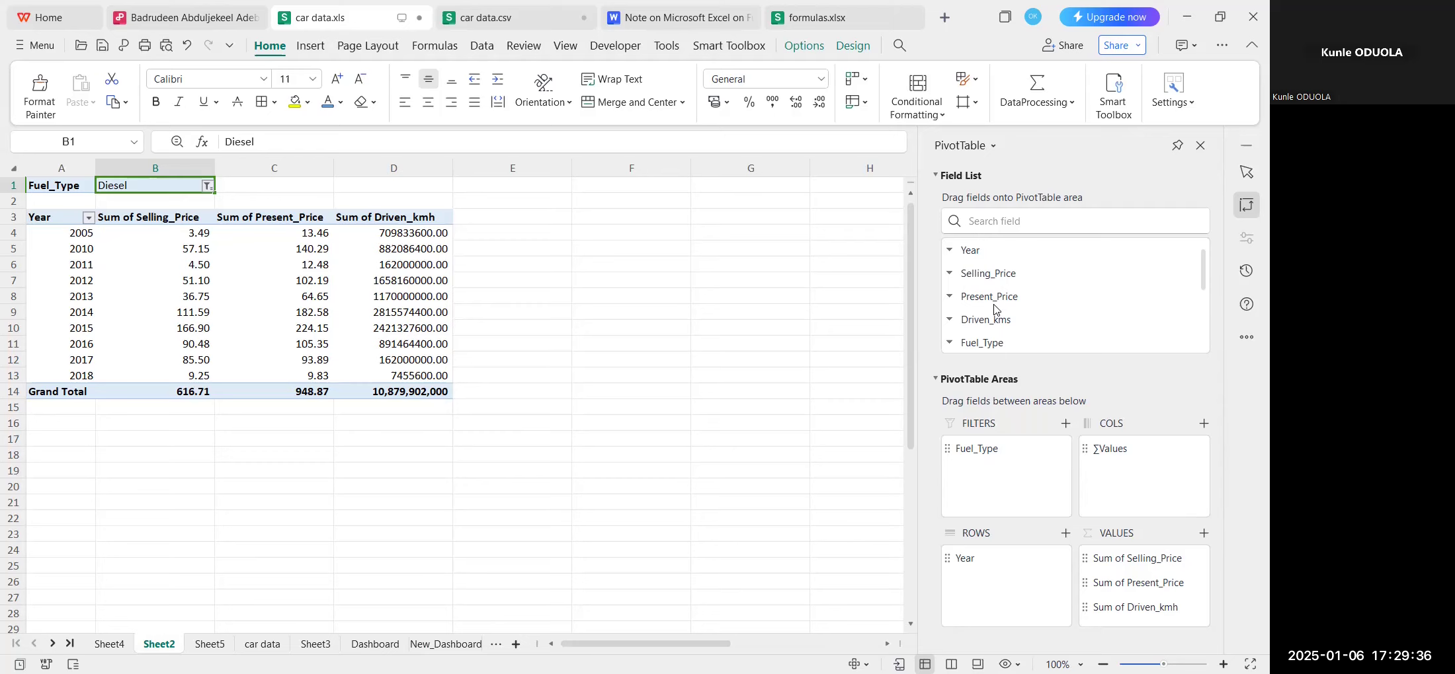
Widen the Transmission column on the car data sheet so its full heading fits.
click(209, 644)
click(262, 644)
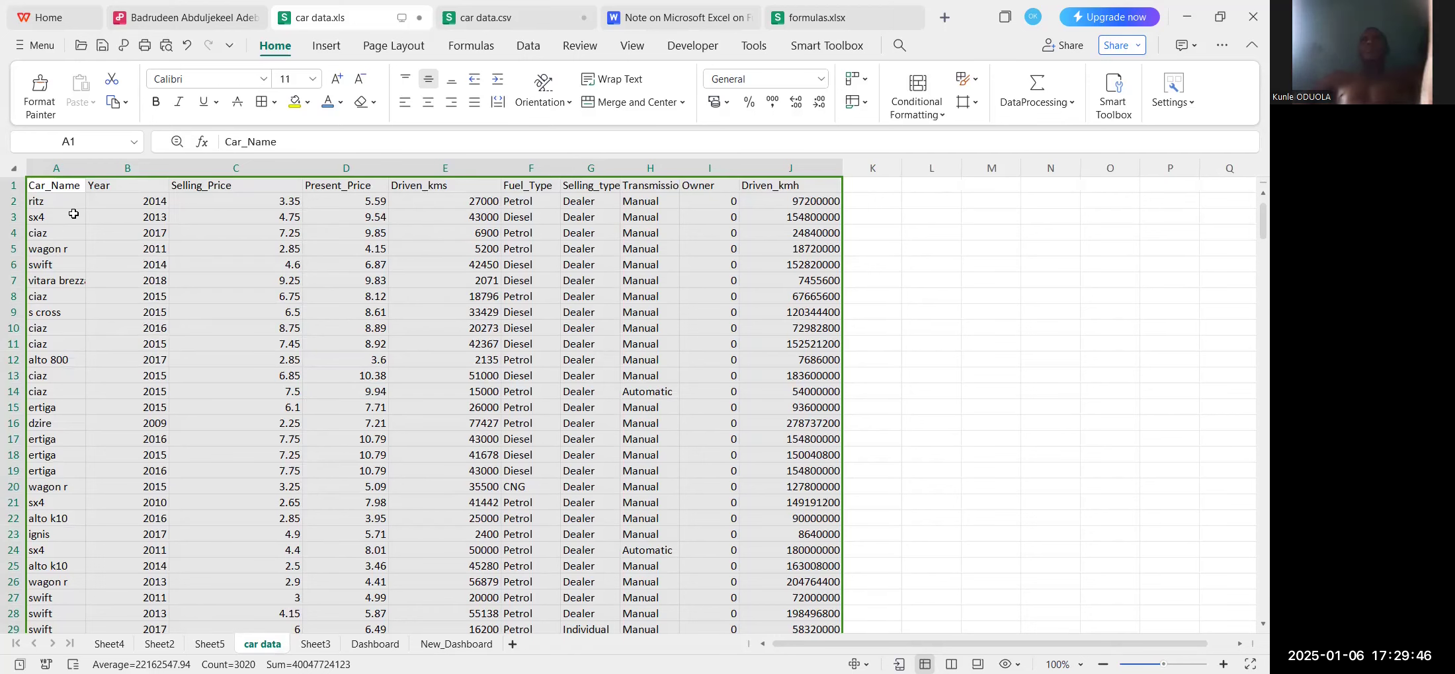
scroll(98, 363, down, 7)
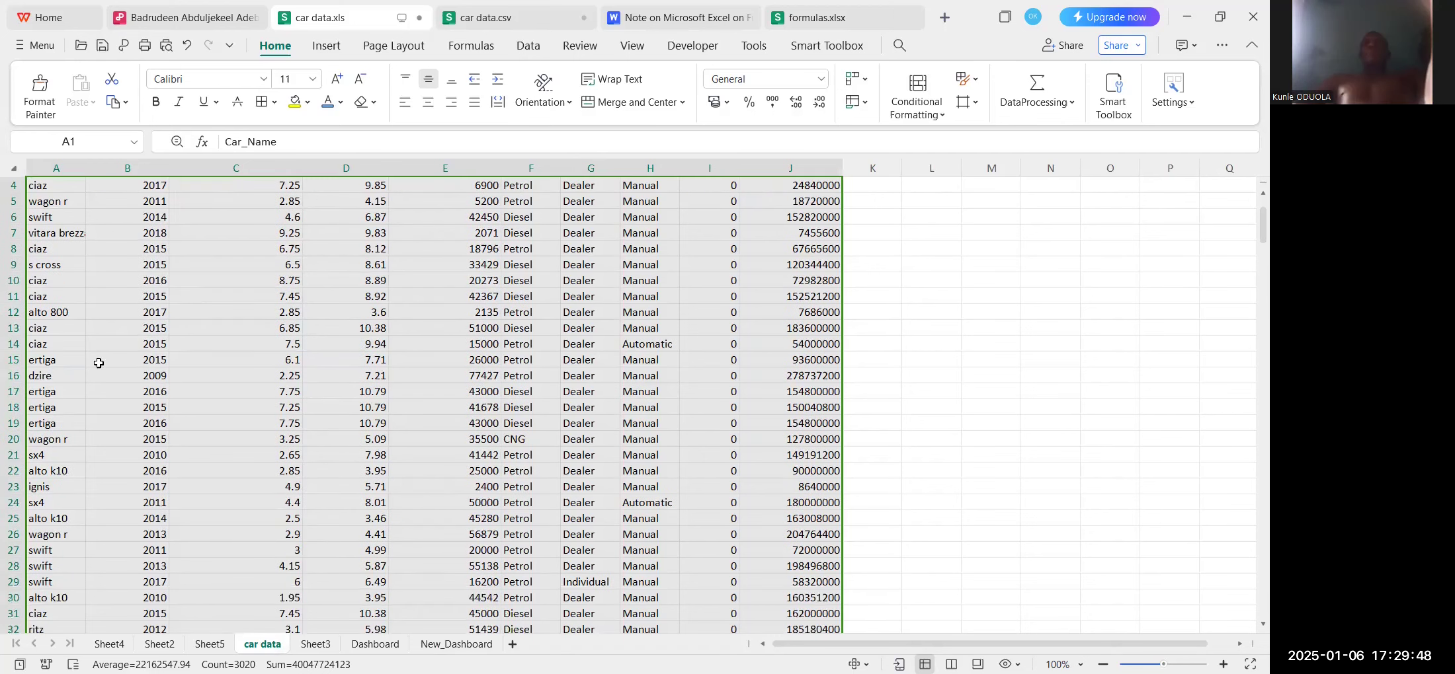
scroll(99, 402, up, 7)
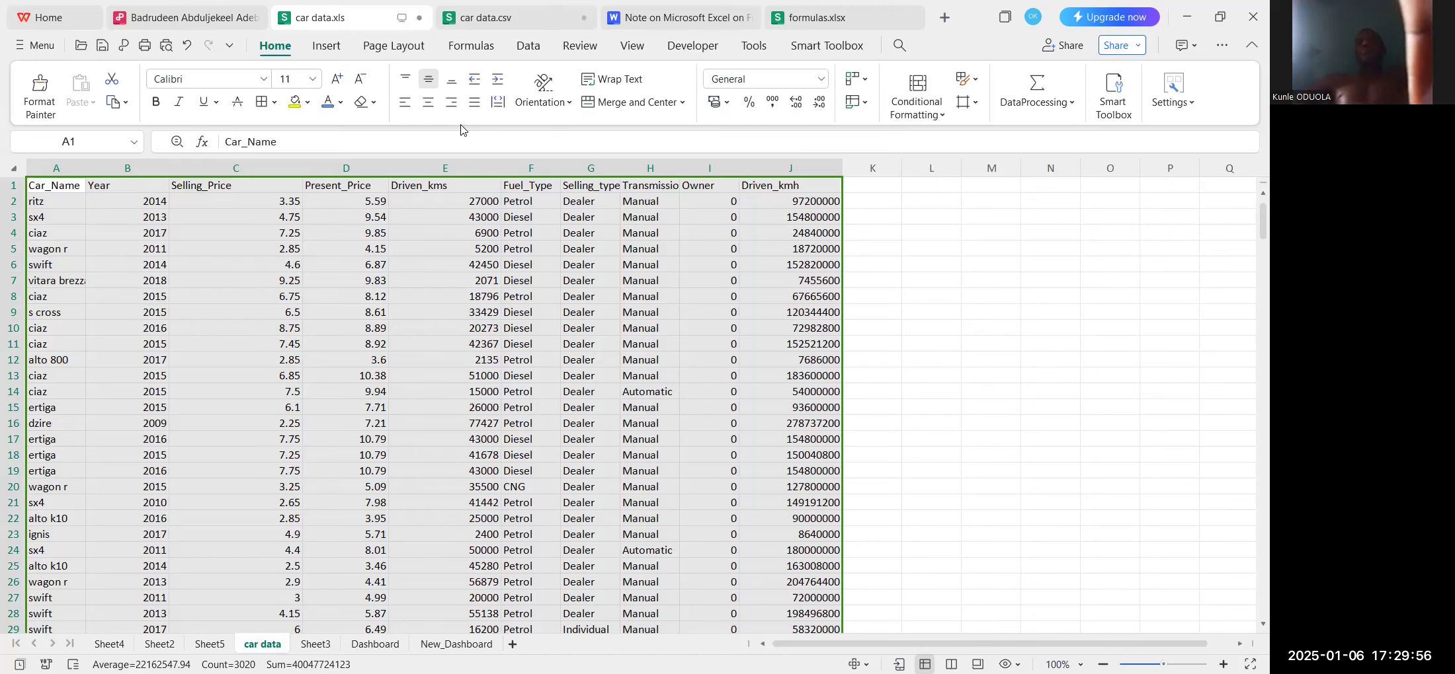
drag(680, 167, 767, 160)
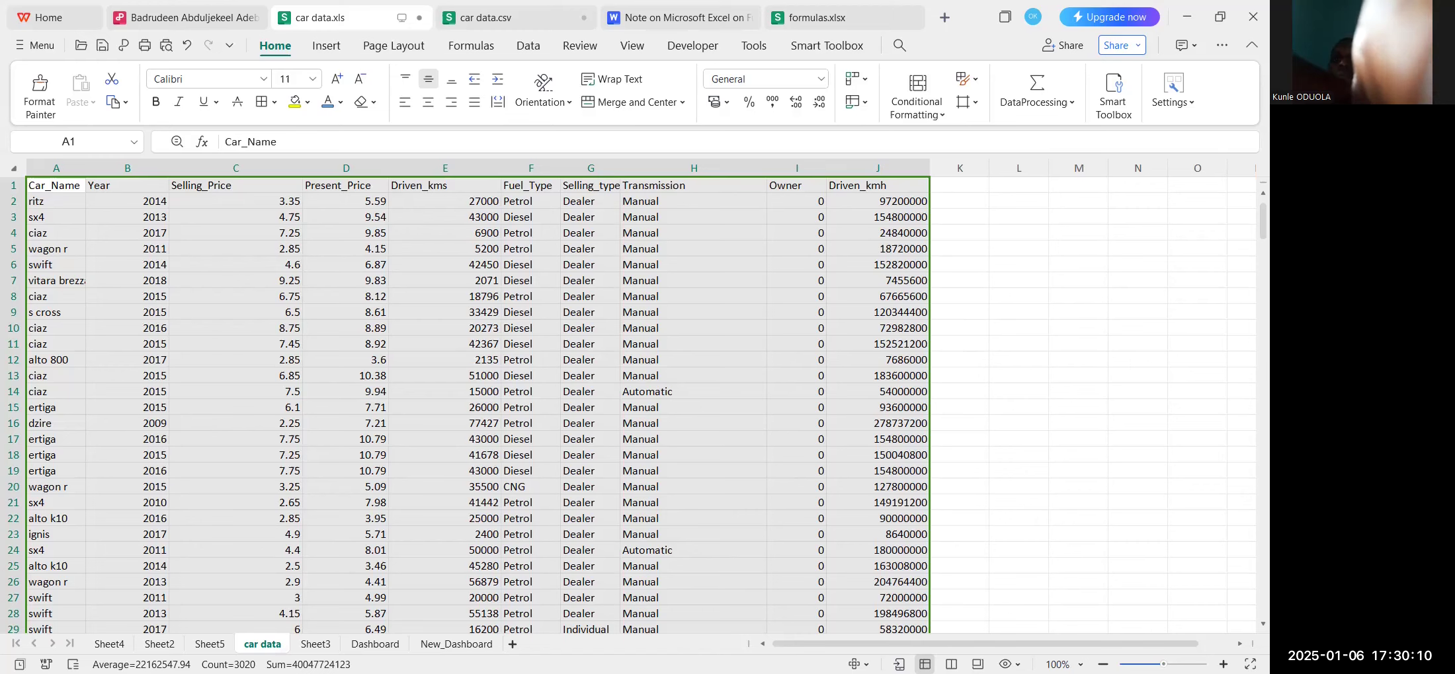
Add Transmission to the rows of the Sheet2 pivot table under Year and review the breakdown.
click(162, 644)
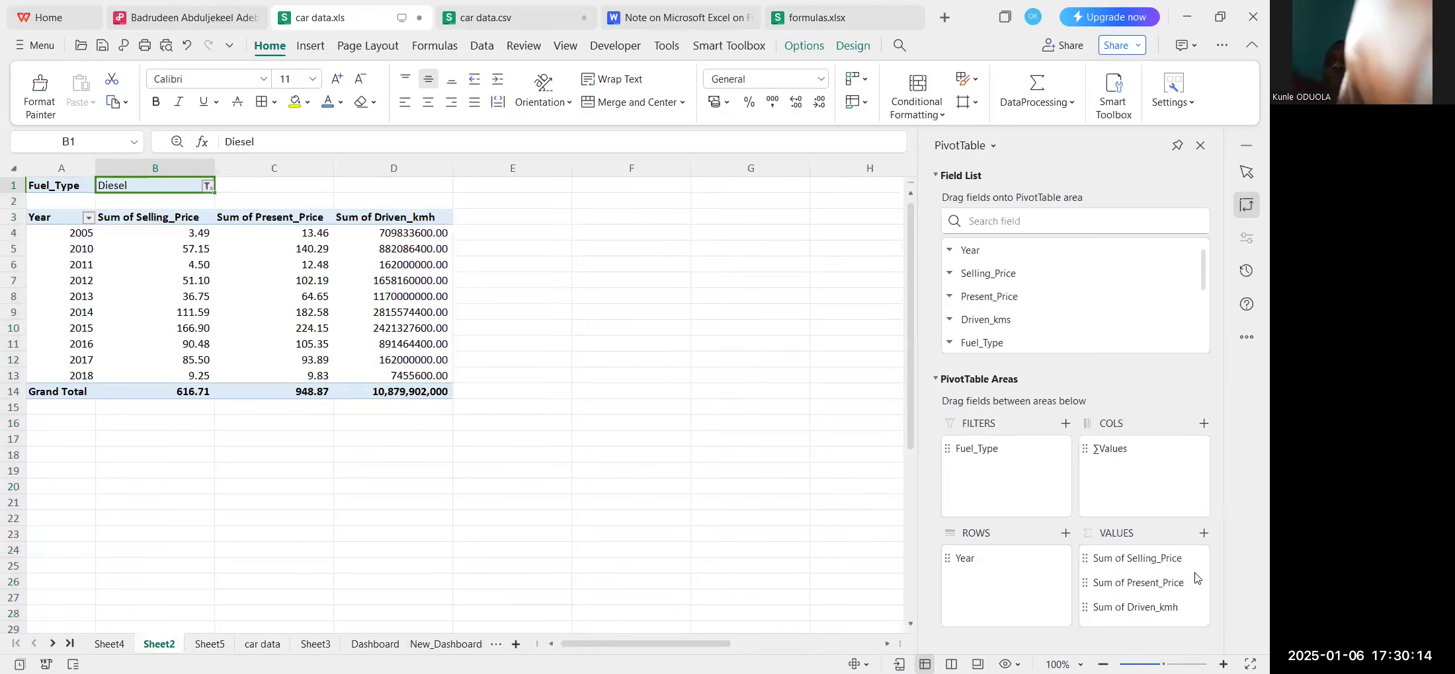
scroll(994, 304, down, 3)
drag(979, 251, 985, 582)
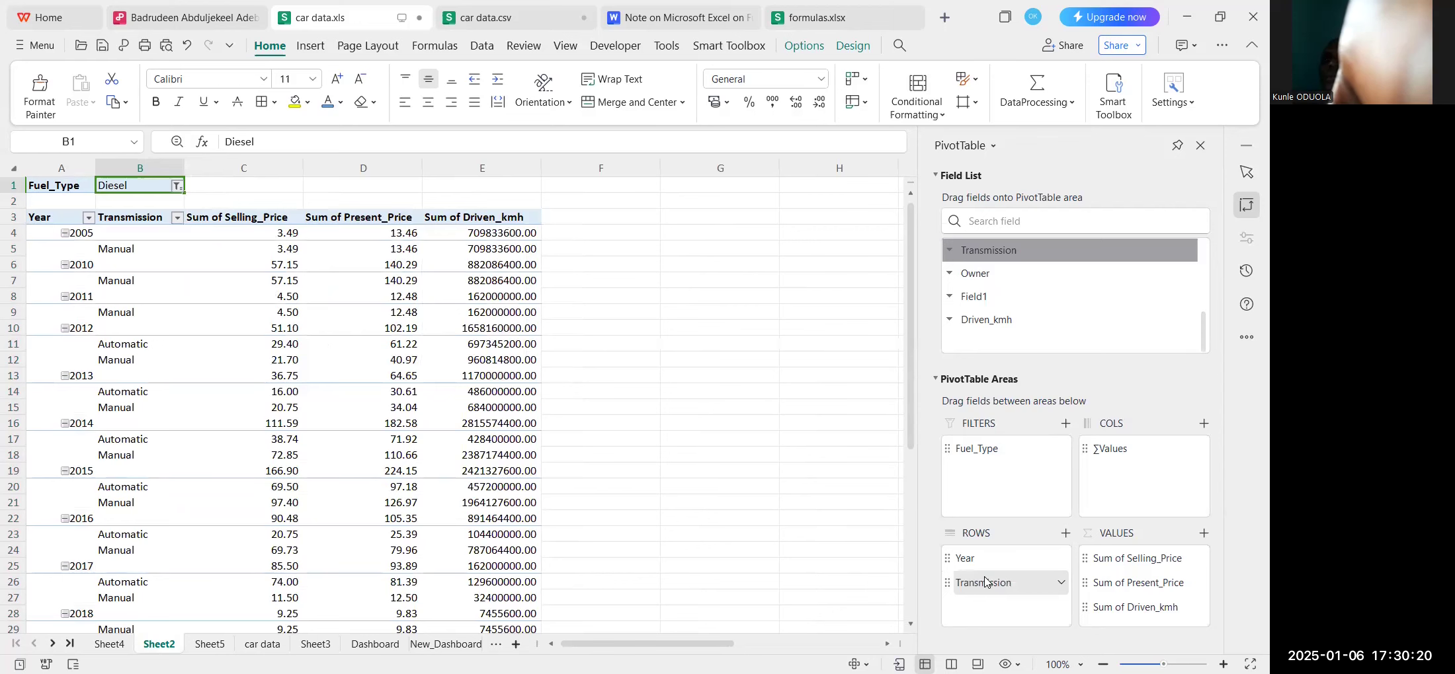
scroll(643, 465, down, 3)
scroll(644, 464, up, 3)
scroll(644, 465, down, 4)
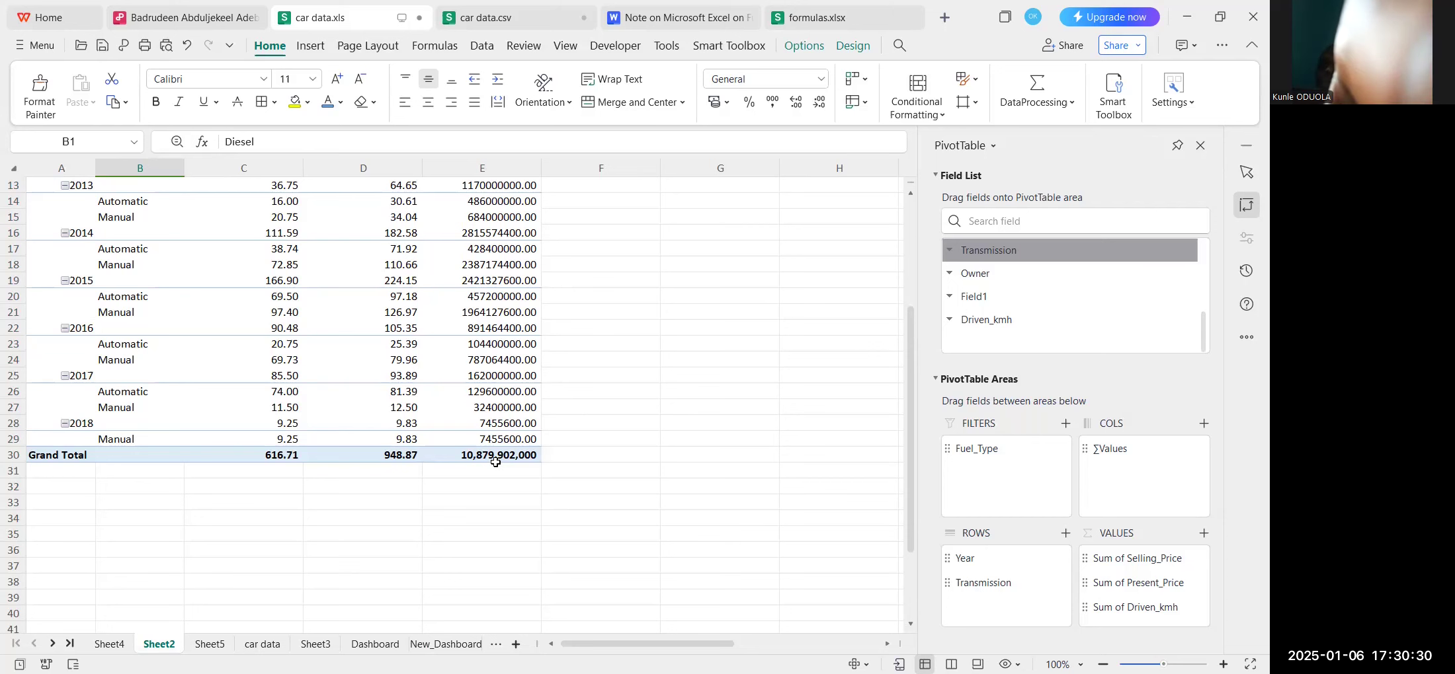
scroll(458, 371, up, 4)
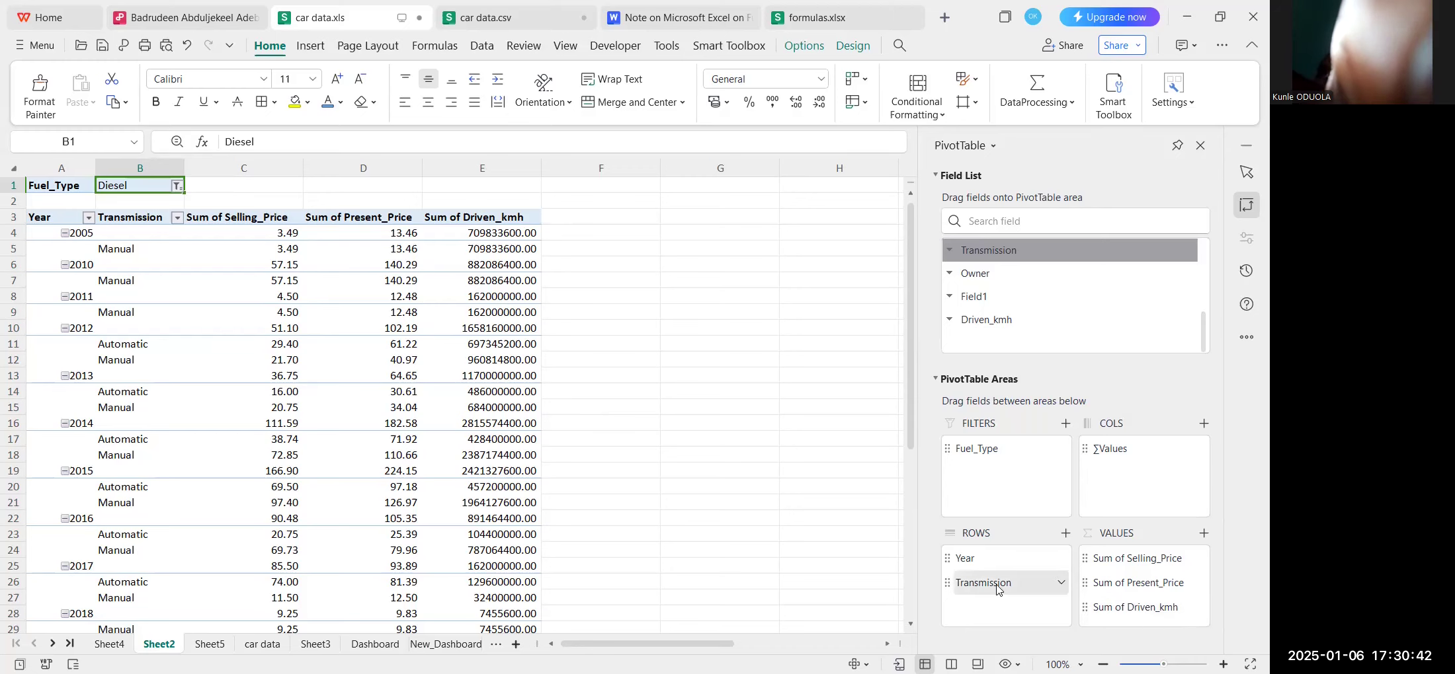
Move Transmission from the pivot table's rows to its columns and check the Automatic and Manual Driven_kmh grand totals.
drag(996, 589, 1144, 472)
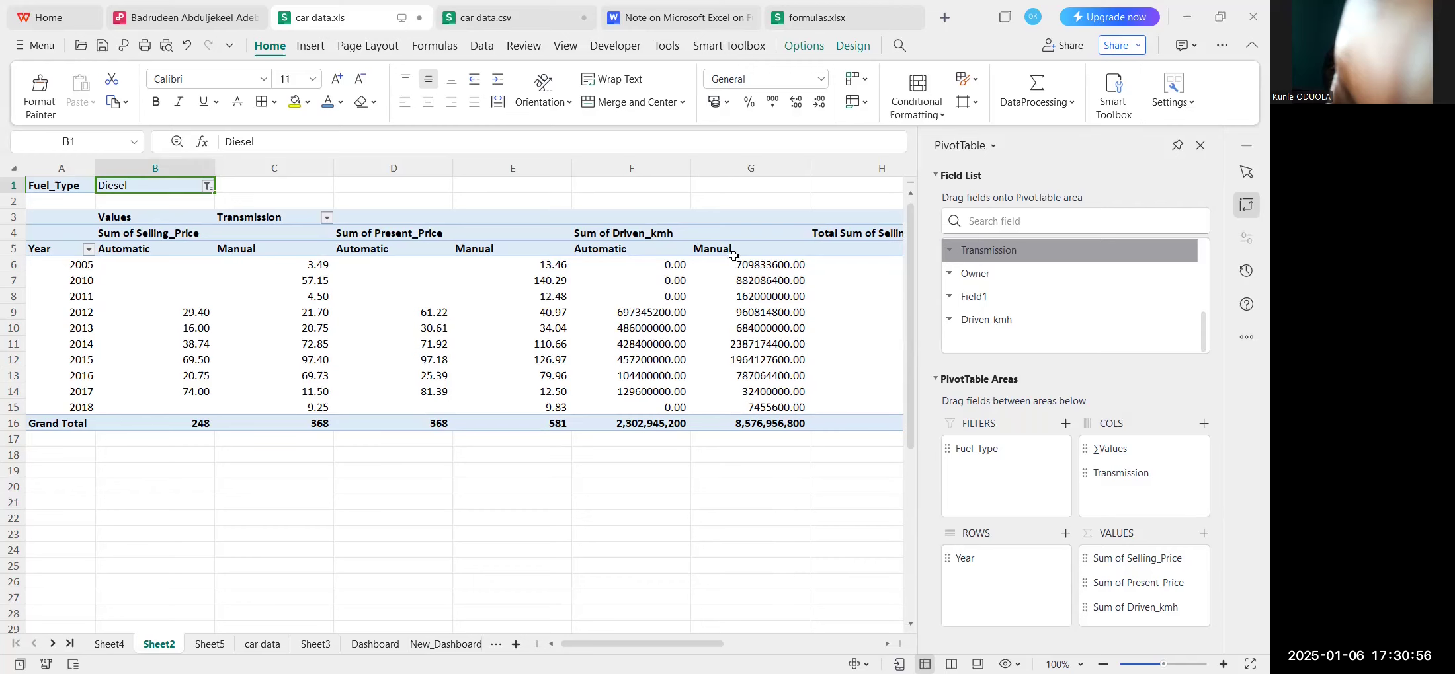
click(634, 425)
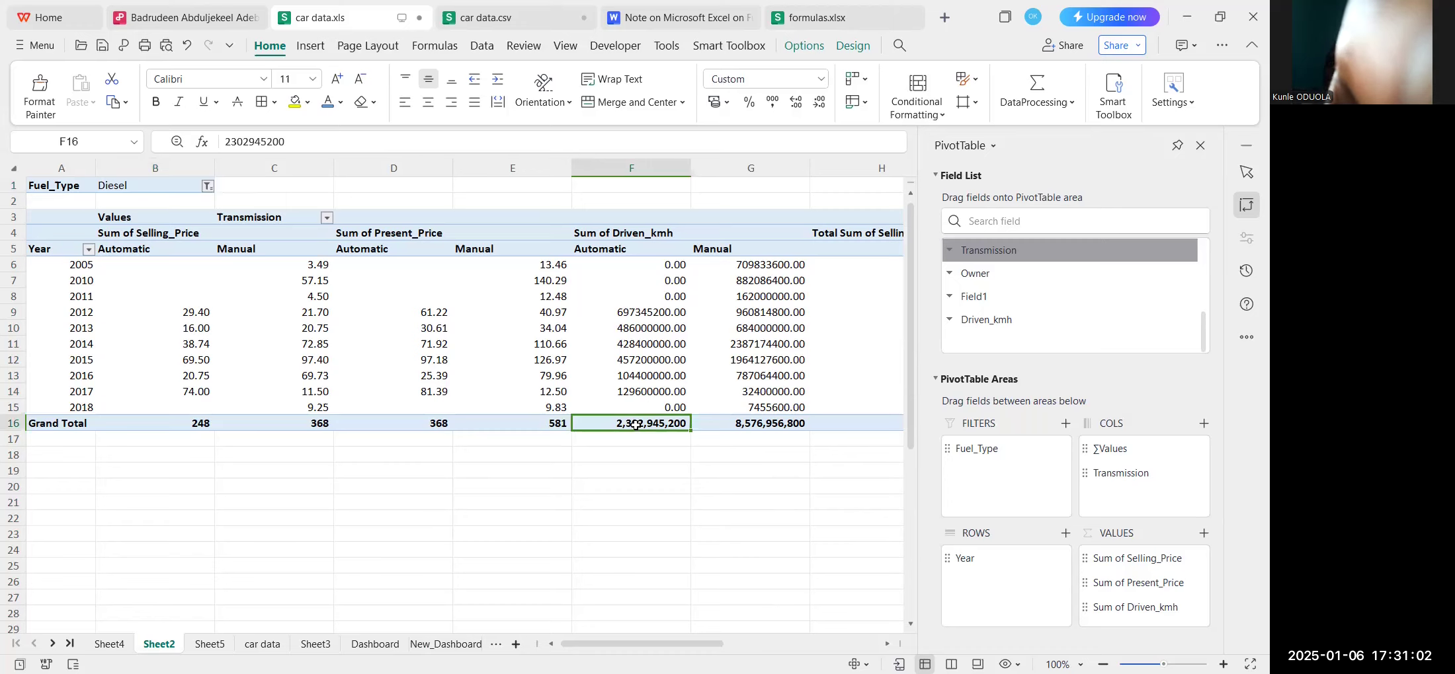
click(749, 425)
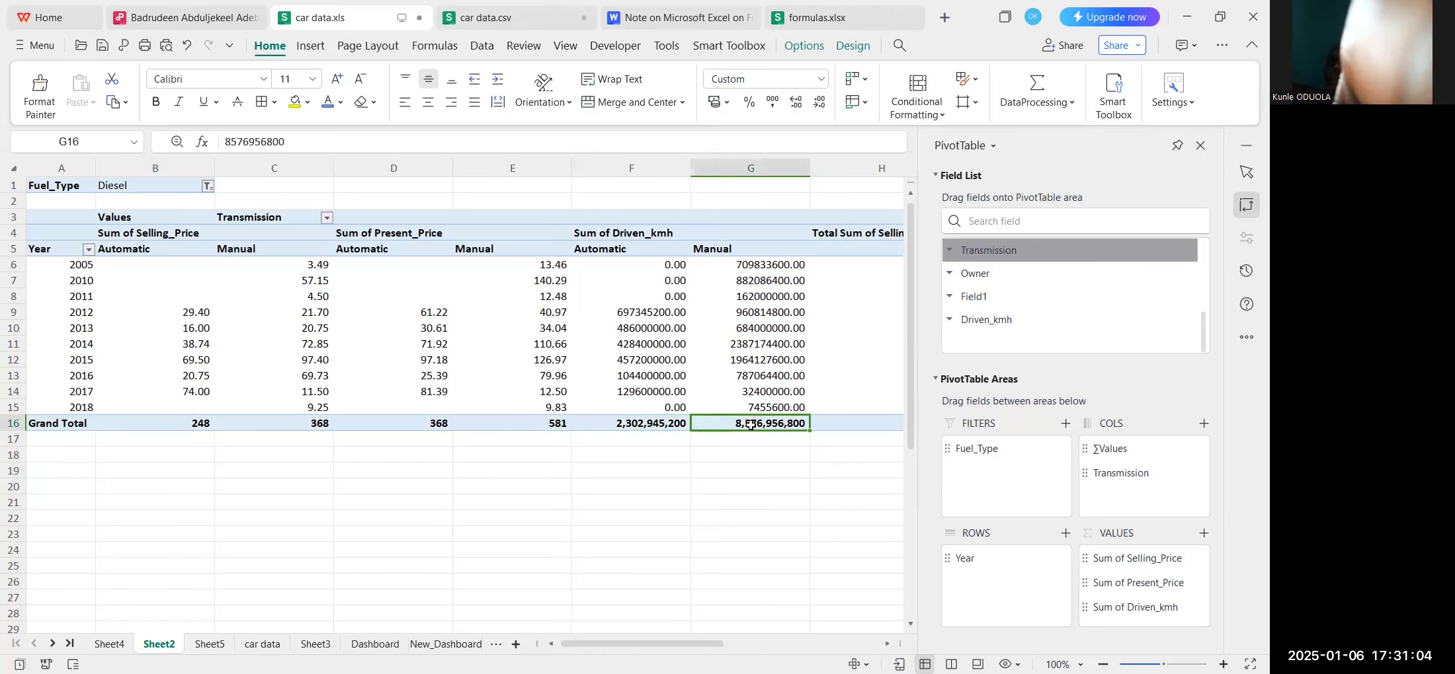
drag(636, 645, 667, 645)
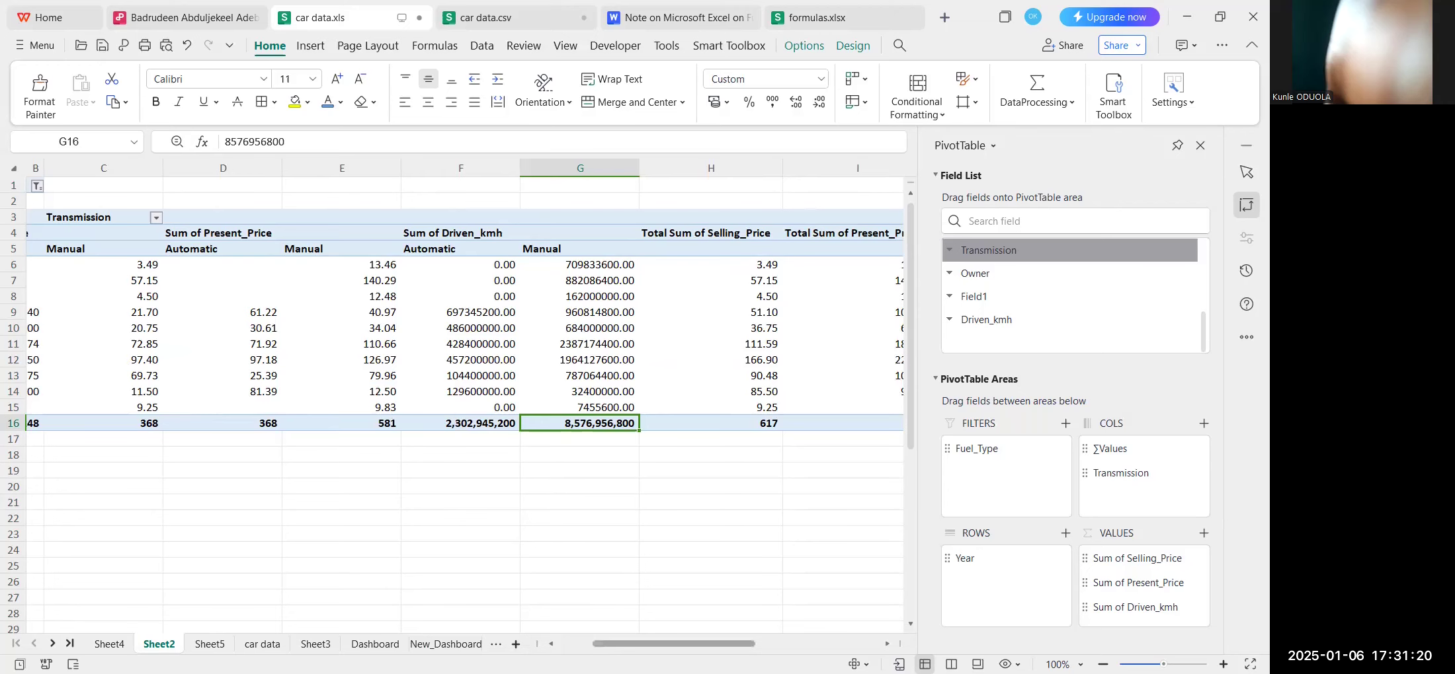
scroll(548, 485, left, 2)
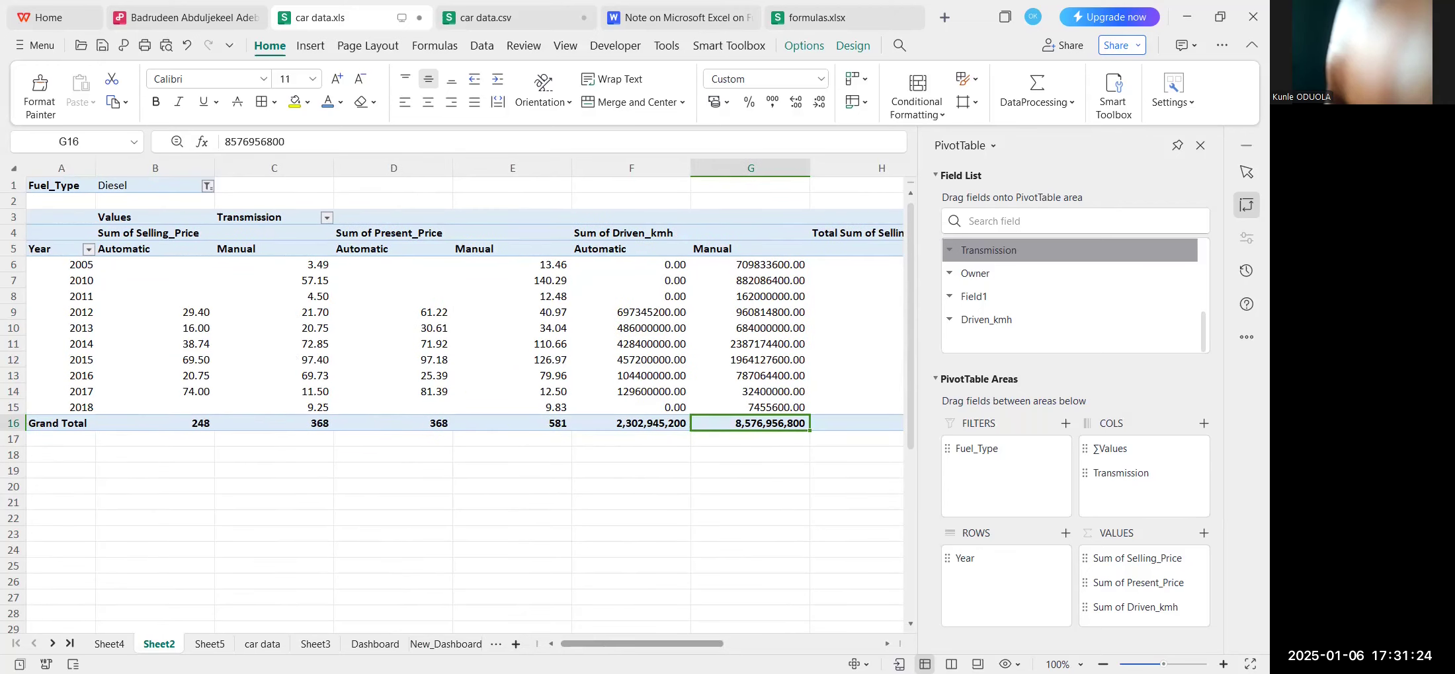
scroll(463, 396, right, 2)
scroll(463, 397, left, 2)
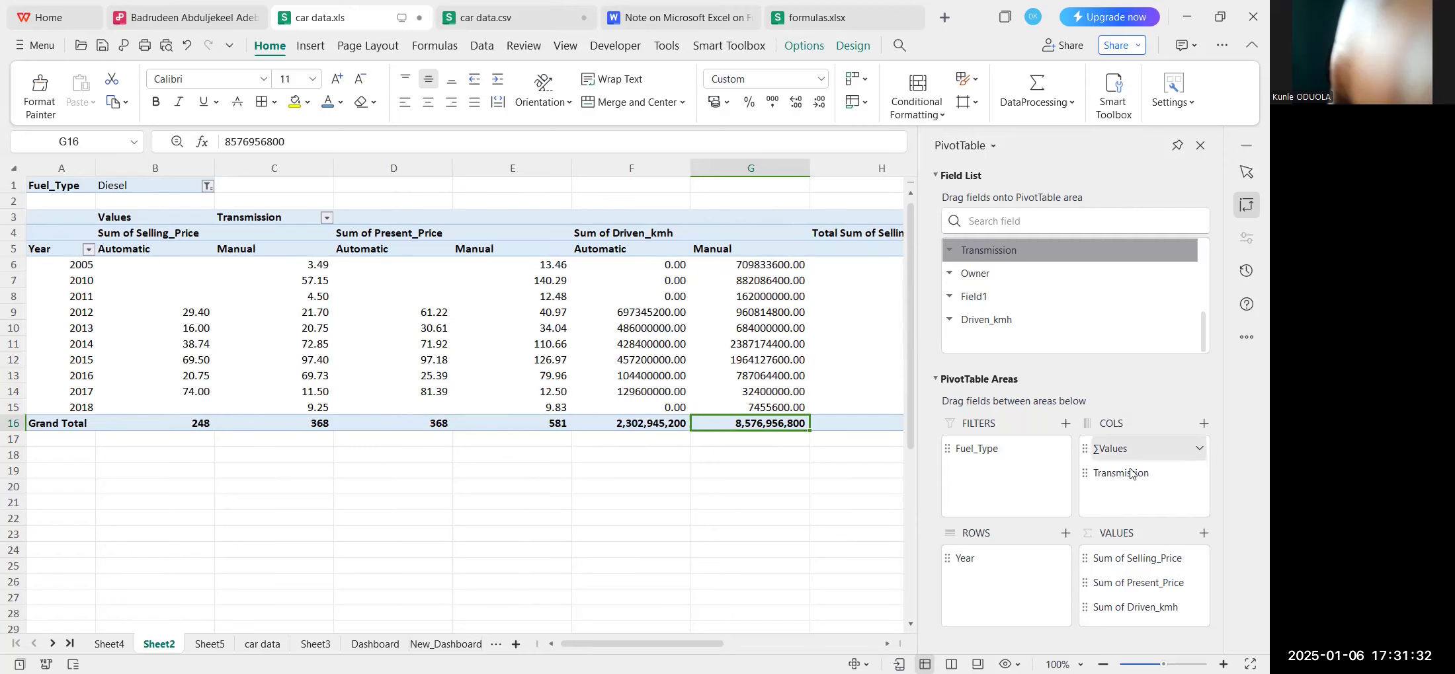
Remove Transmission from the pivot table's columns and Fuel_Type from its filters.
click(1195, 477)
click(1086, 452)
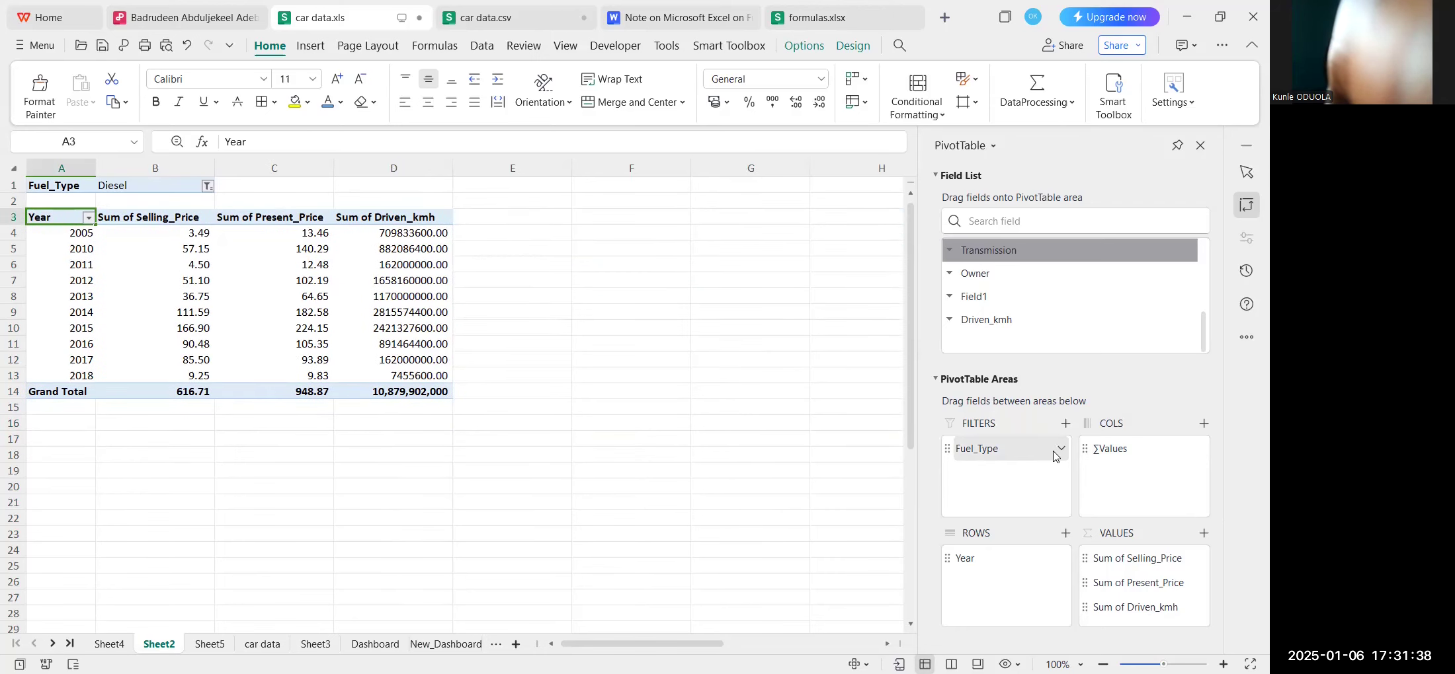
drag(1054, 456, 1055, 325)
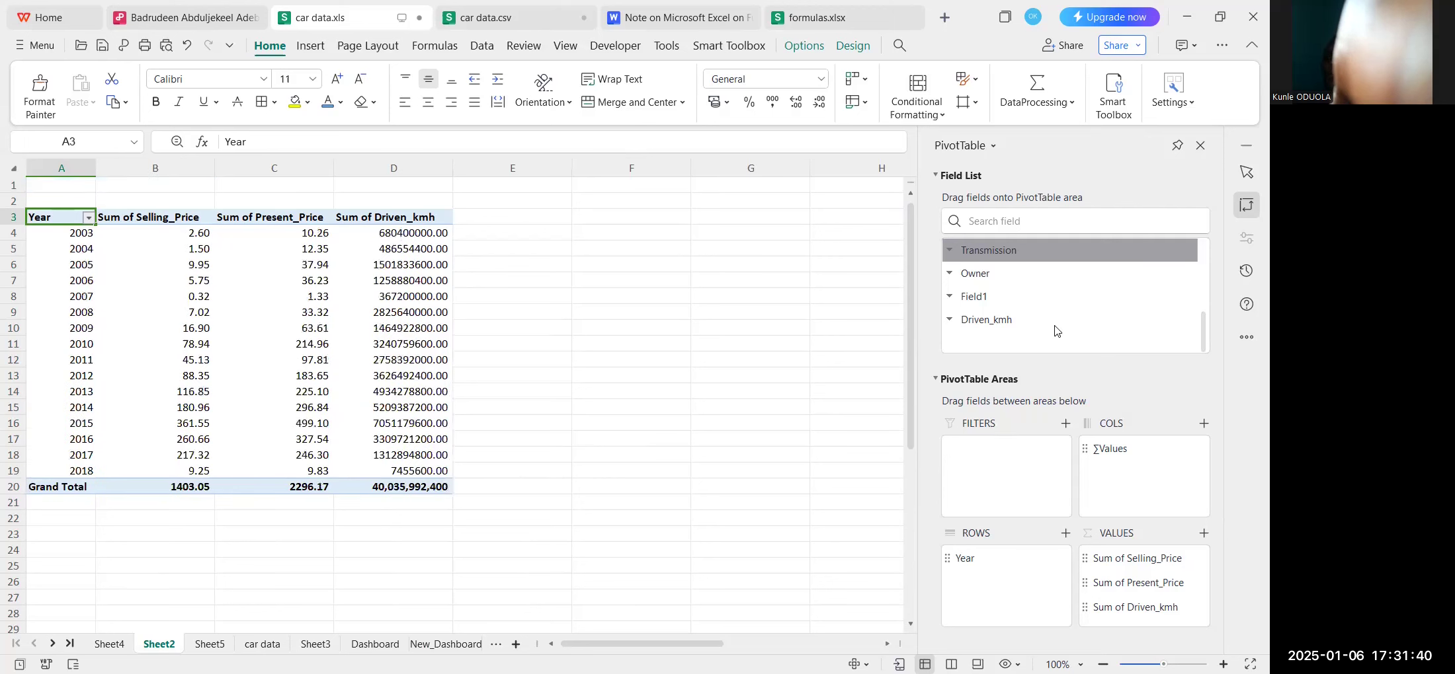
Add Transmission as the pivot table's filter and restrict it to Manual.
scroll(1003, 311, down, 2)
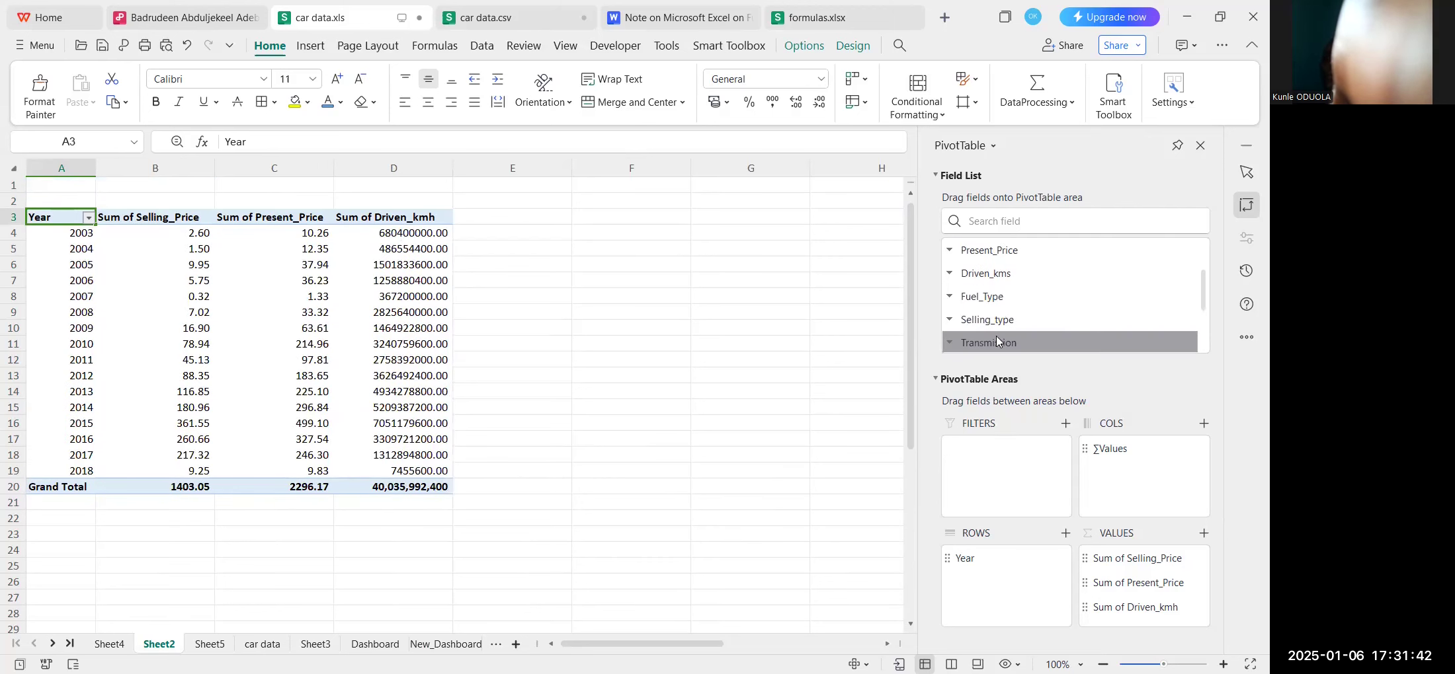
drag(994, 349, 989, 467)
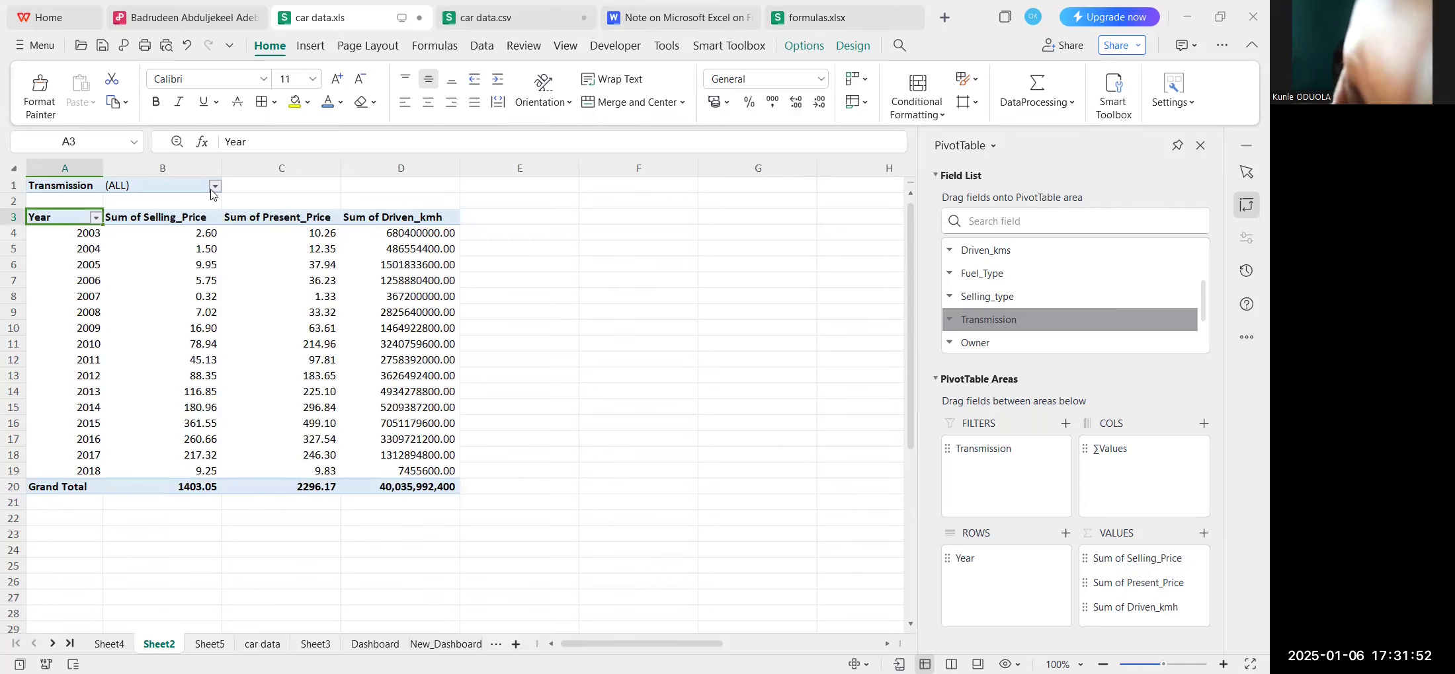
click(169, 546)
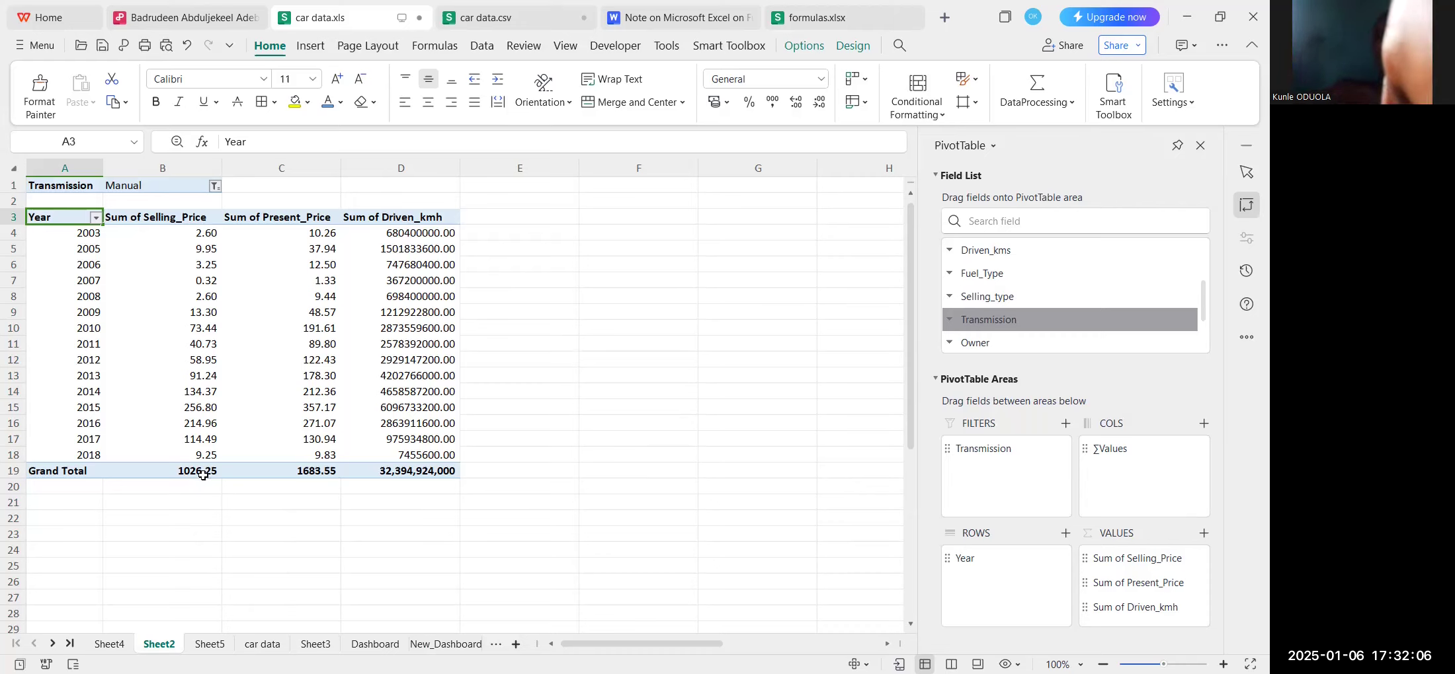
Copy the Manual grand total of Selling_Price from the pivot table and switch to the New_Dashboard sheet.
click(202, 472)
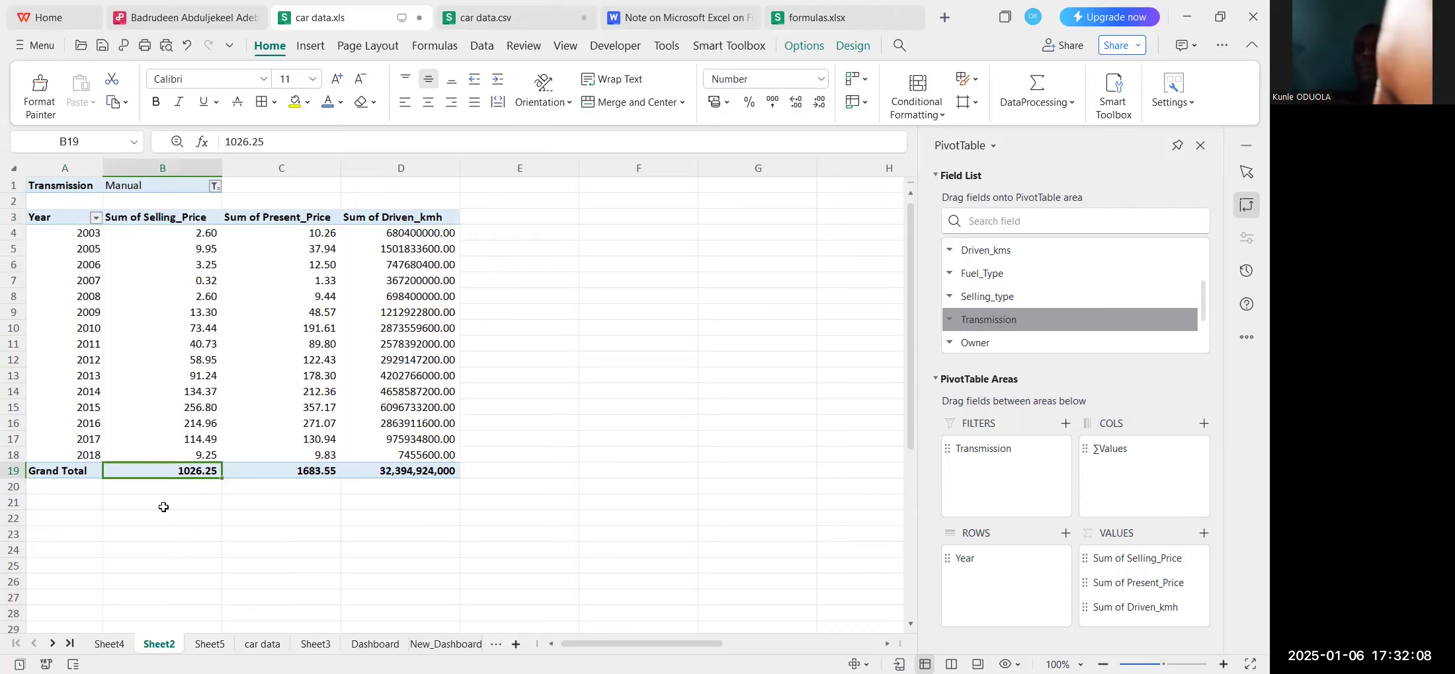
key(ctrl+c)
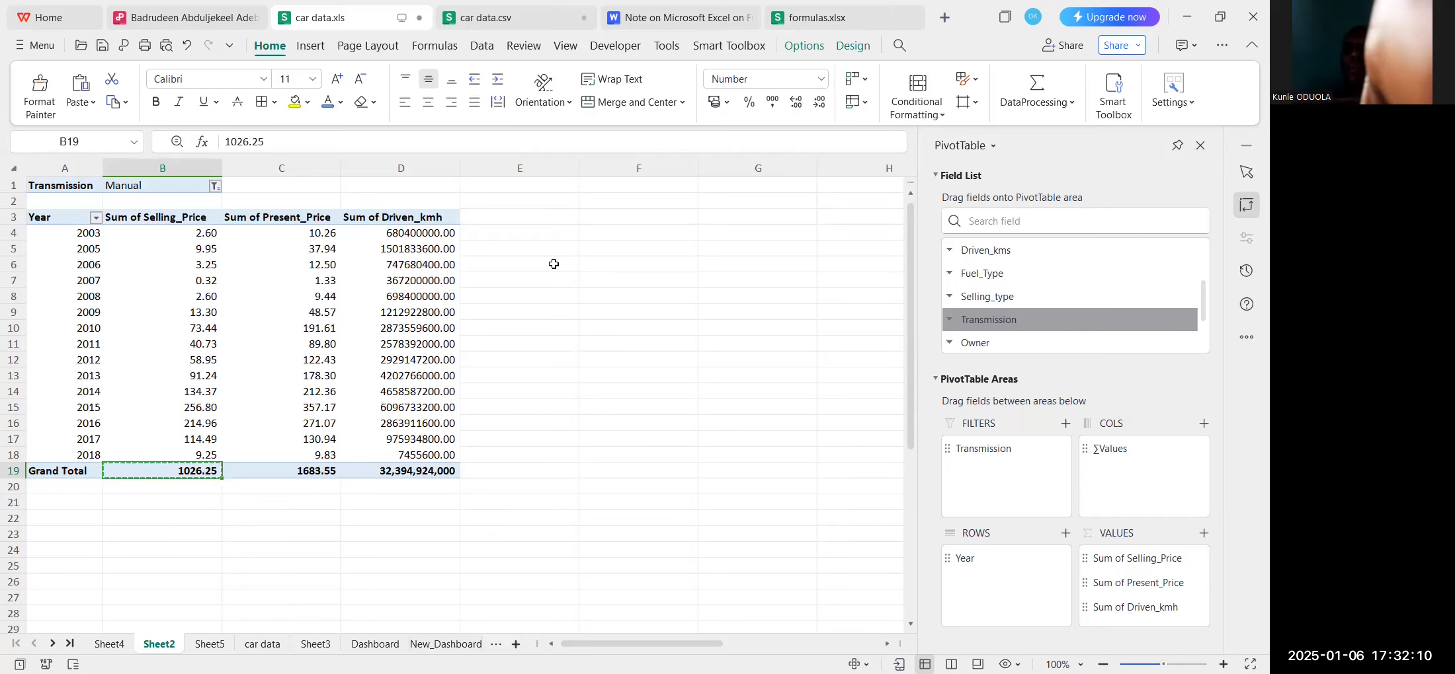
click(446, 644)
Duplicate the label and value text boxes of the Total KM/h card and place the copies inside the empty fourth card.
click(754, 298)
click(582, 297)
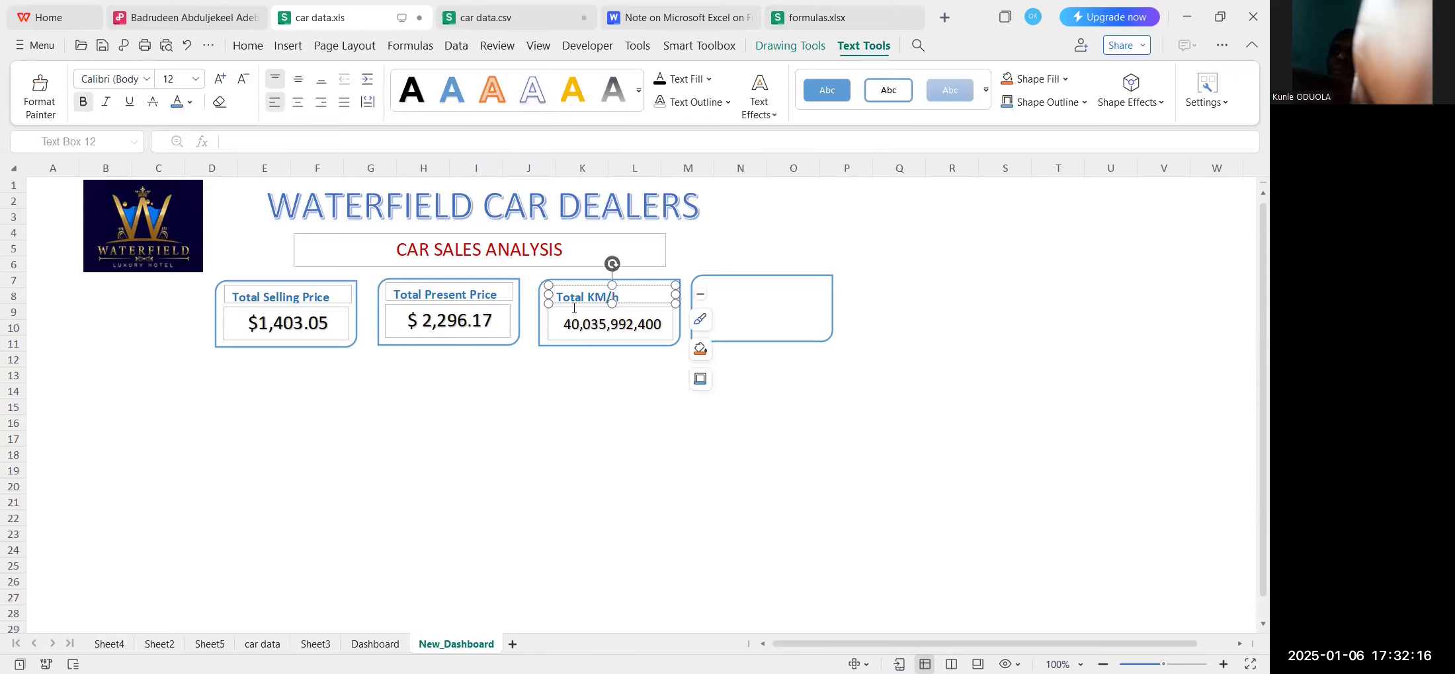
click(537, 322)
click(556, 324)
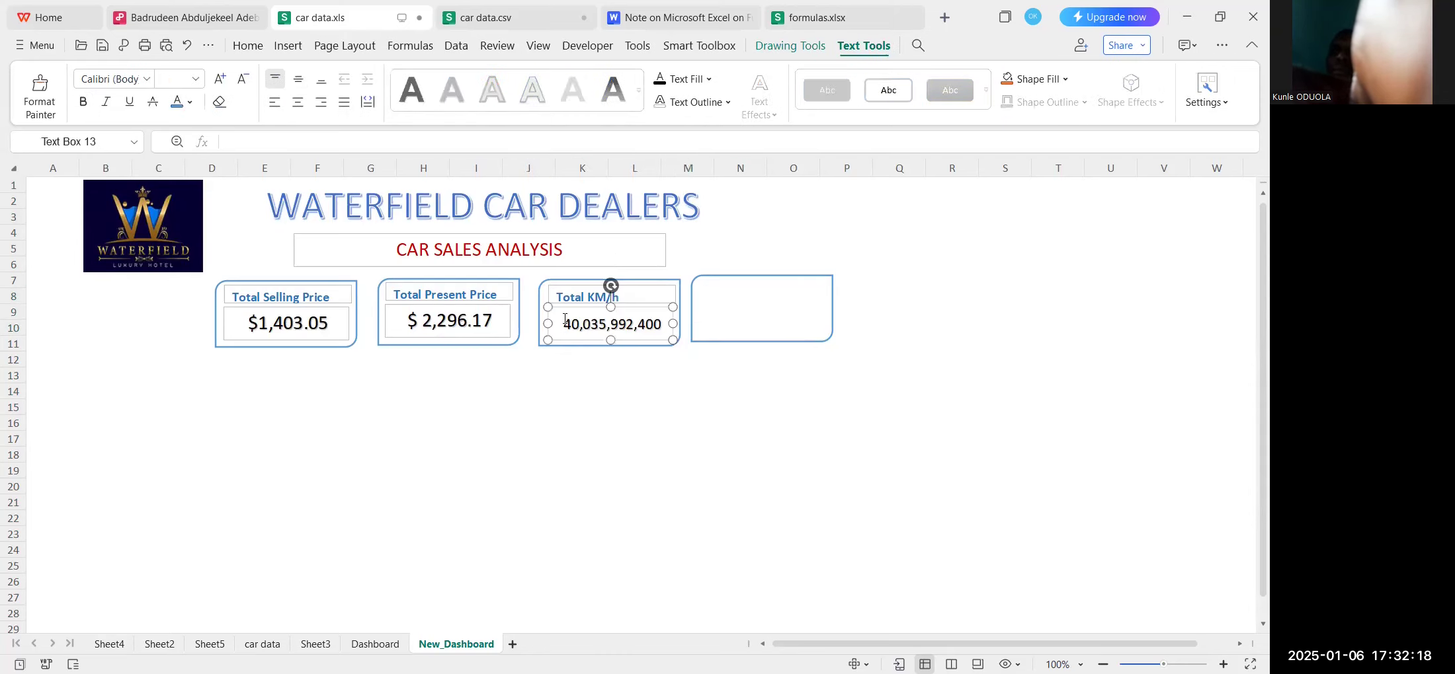
ctrl+click(560, 287)
key(ctrl+c)
click(746, 289)
key(ctrl+v)
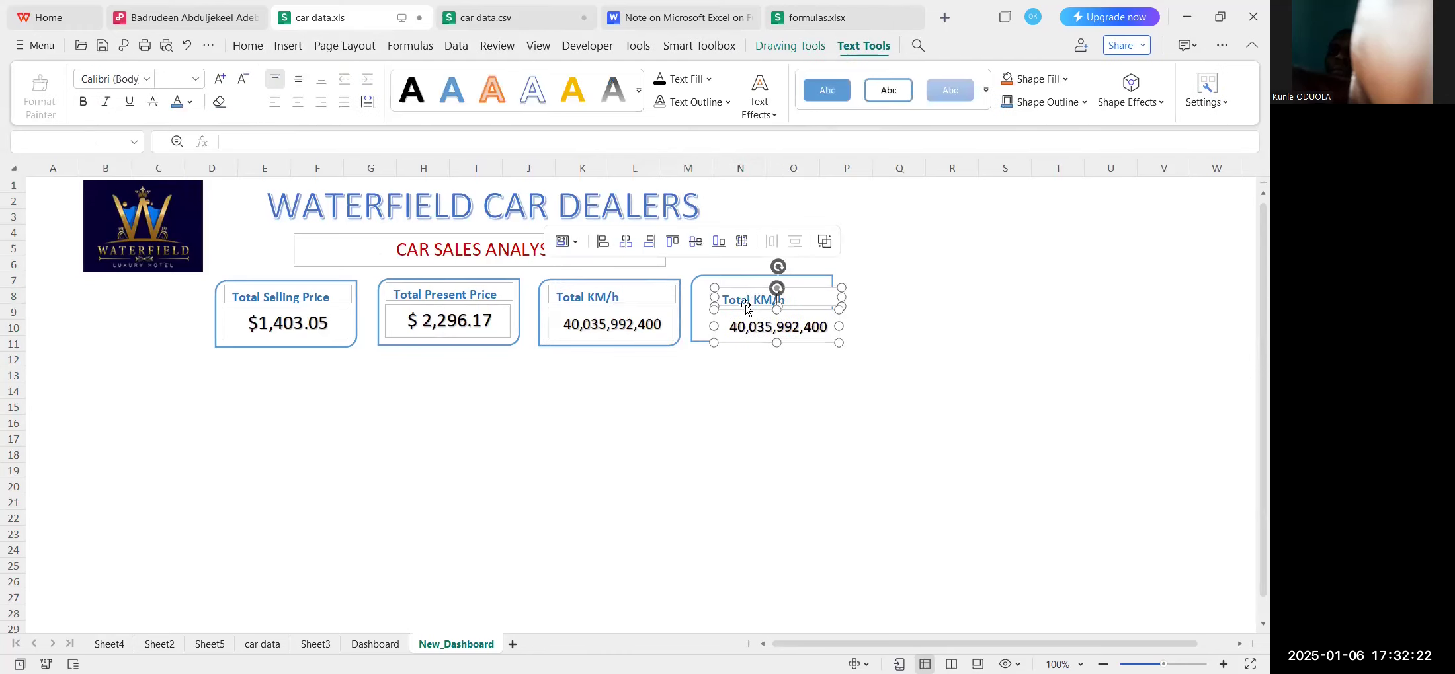
drag(741, 291, 721, 285)
click(729, 325)
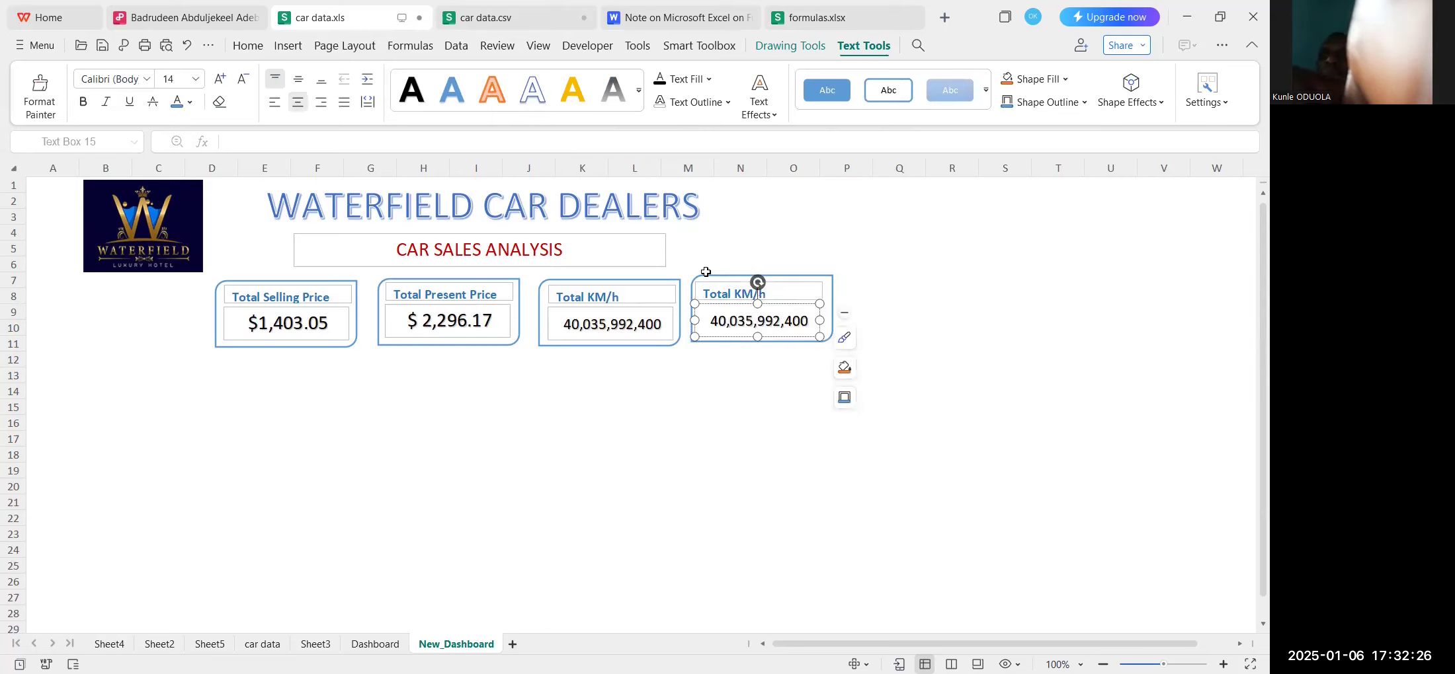
Change the fourth card's label to "Total Selling Price".
double_click(754, 293)
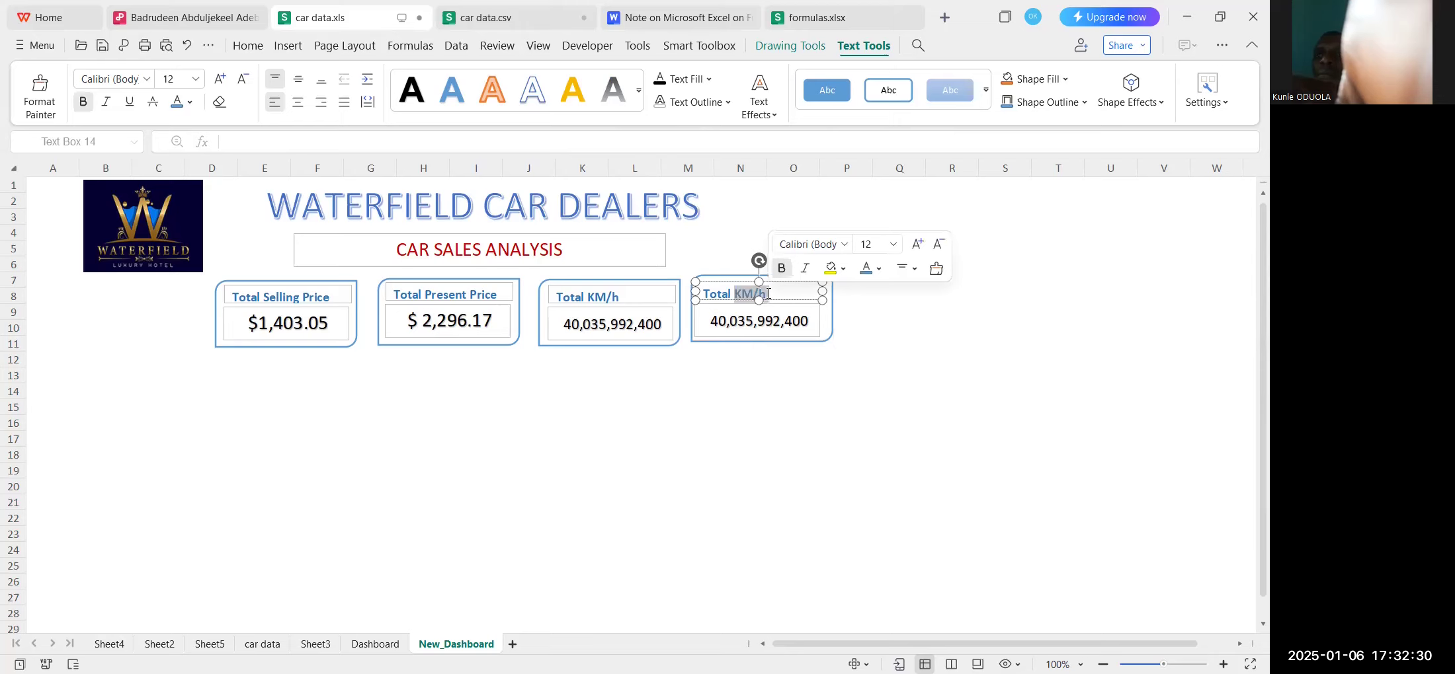
text(Selling)
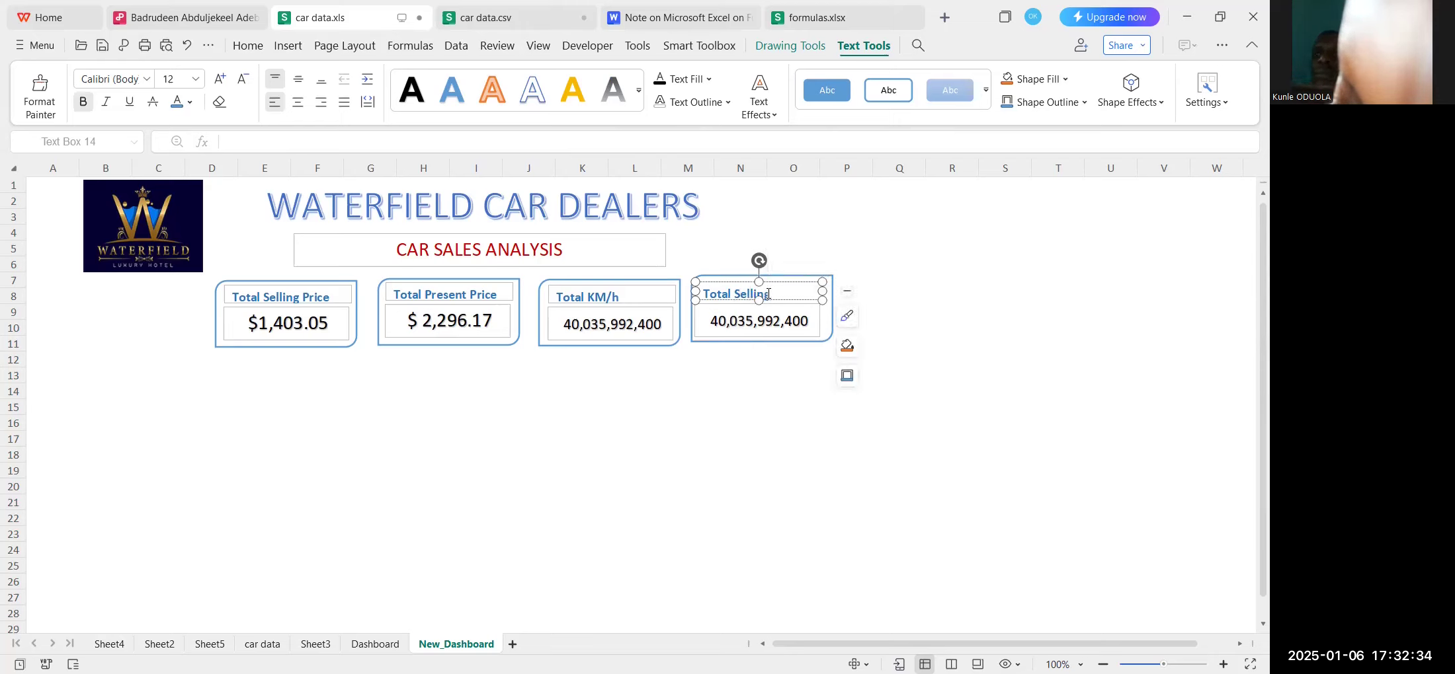
text( Price)
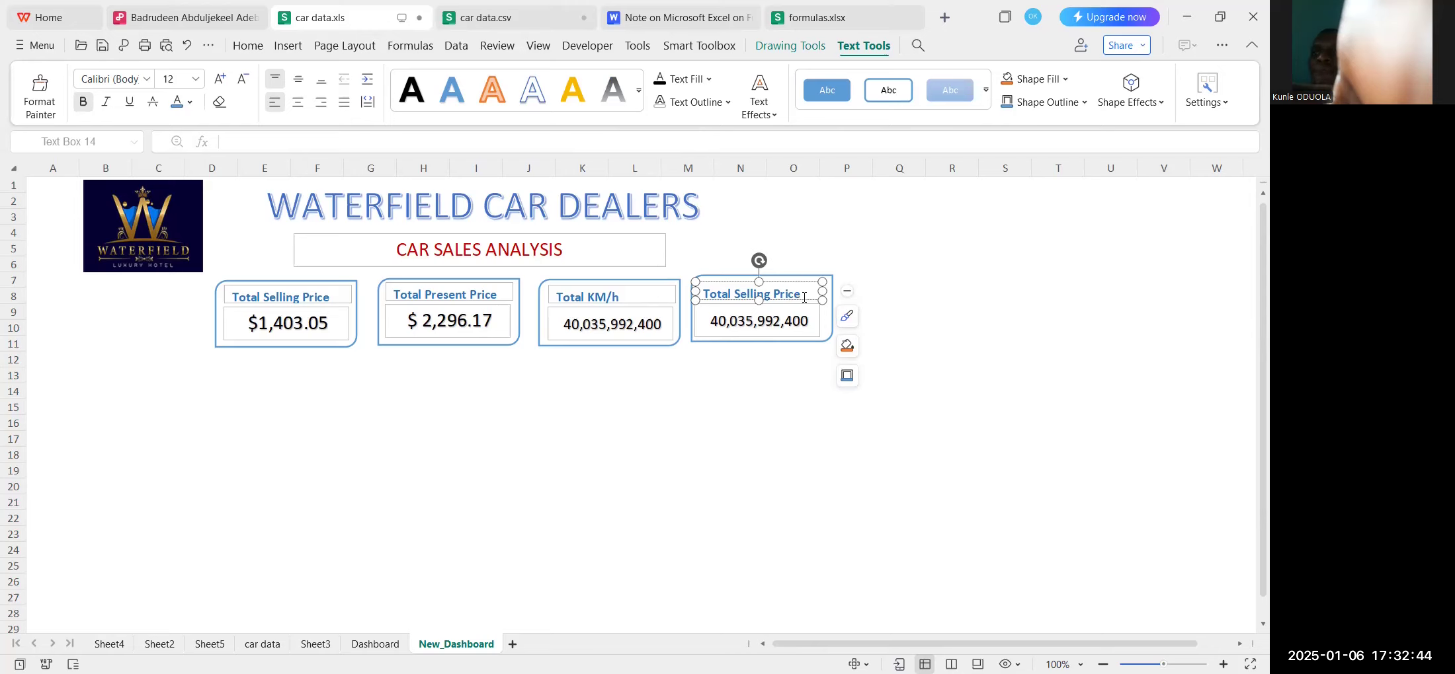
Widen the fourth card's label box and append "by Manual" to its text.
drag(822, 292, 883, 292)
click(829, 295)
text(by Manual)
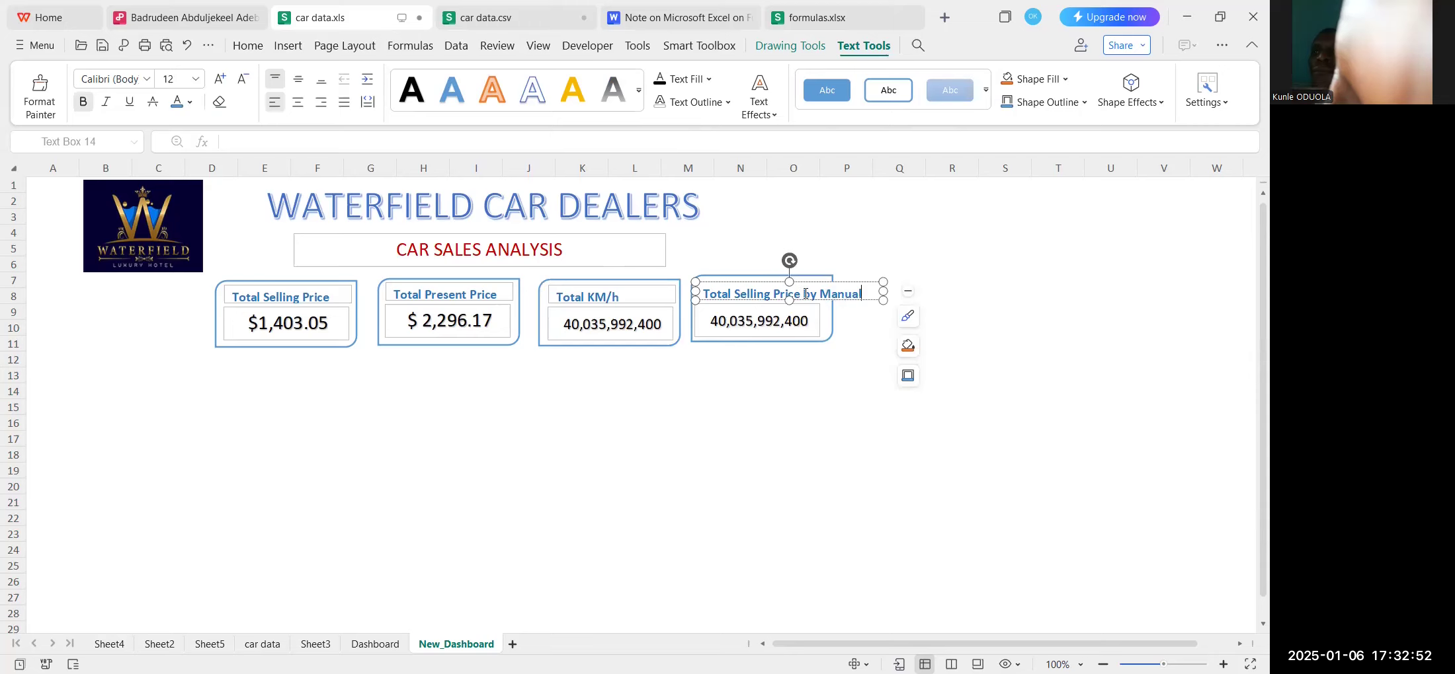
Undo the "by Manual" addition, then make the fourth card's label box taller and slightly narrower.
key(ctrl+z)
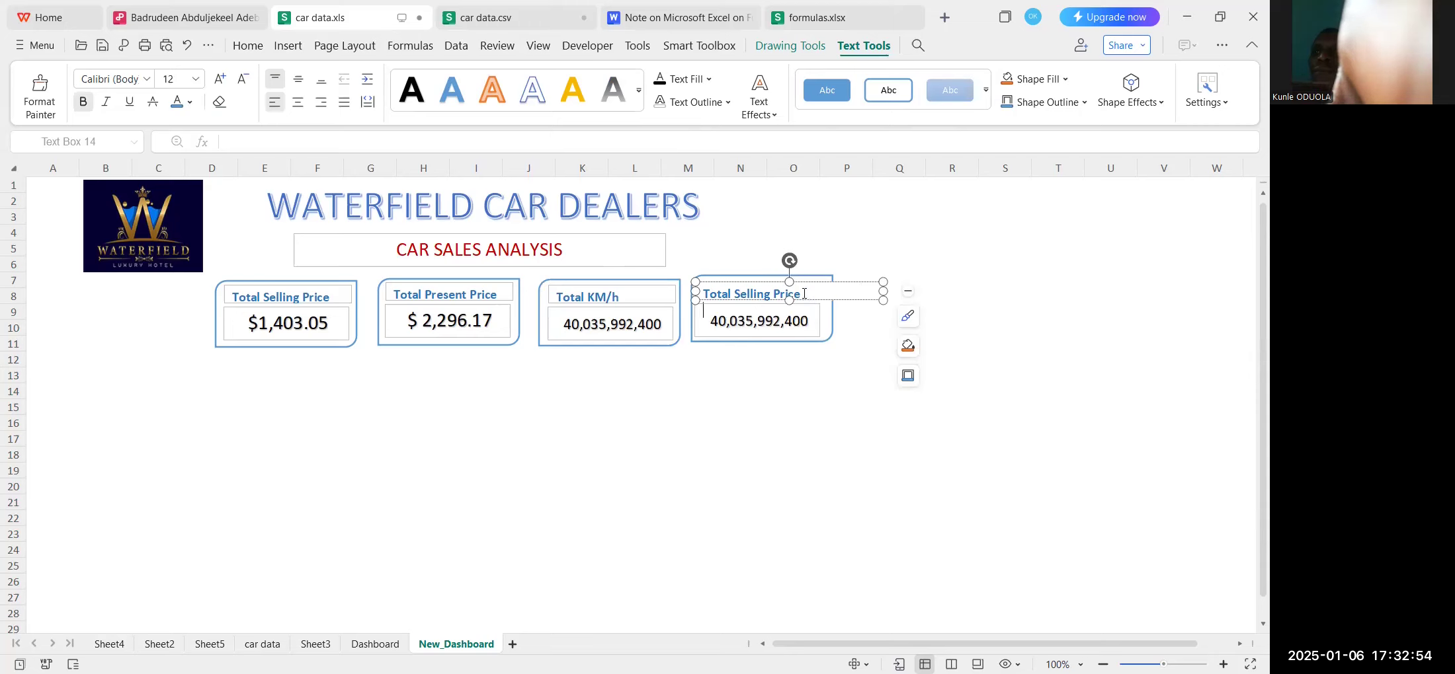
drag(793, 283, 792, 268)
drag(883, 285, 859, 285)
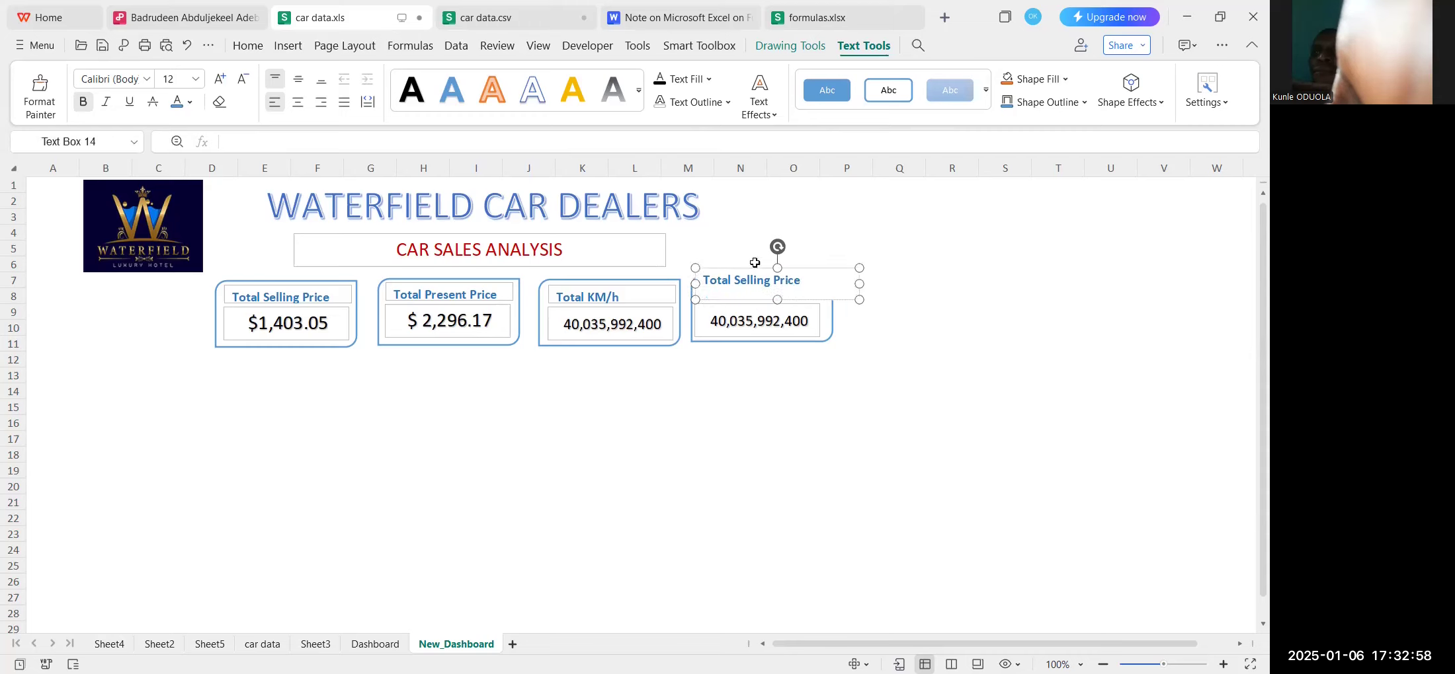
Try a larger 14 pt font size for the fourth card's label text.
click(243, 79)
click(243, 79)
click(220, 80)
click(221, 80)
click(220, 79)
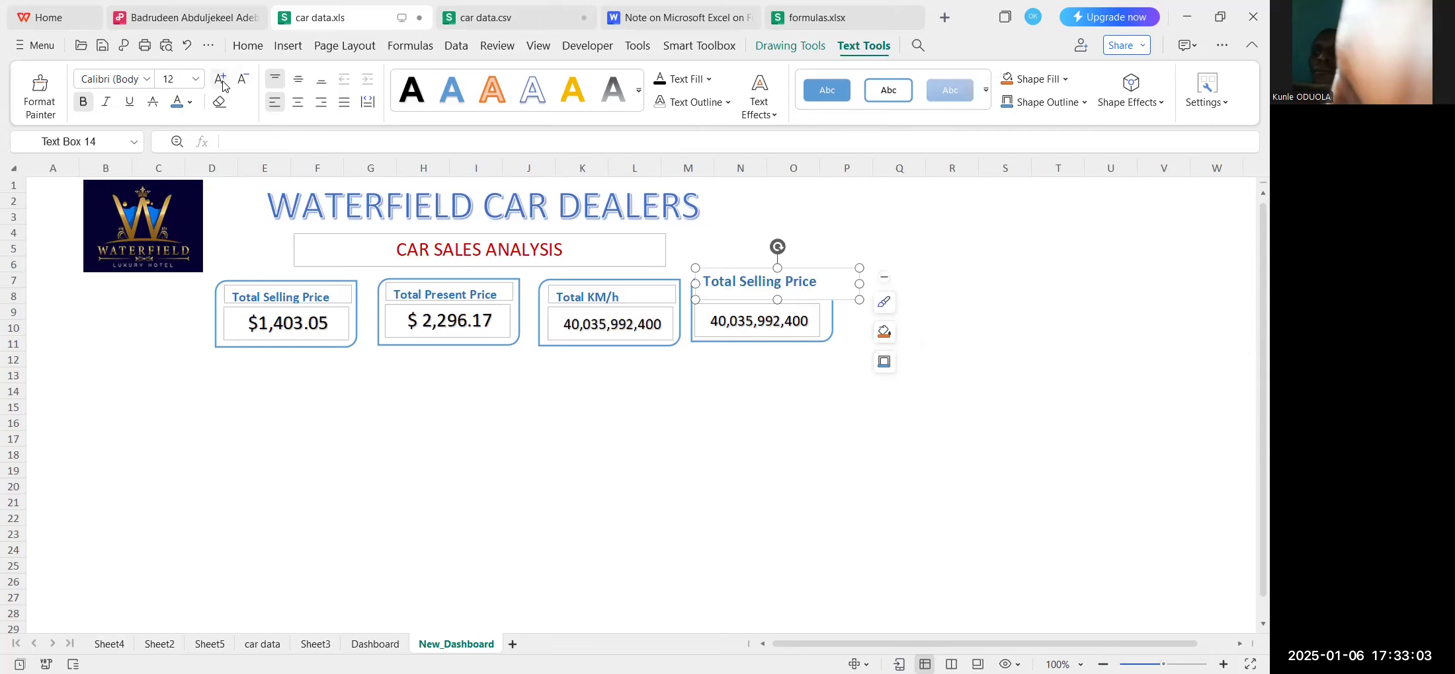
Widen the fourth card's outline, then make its label box slightly narrower and taller.
click(832, 341)
drag(835, 310, 865, 310)
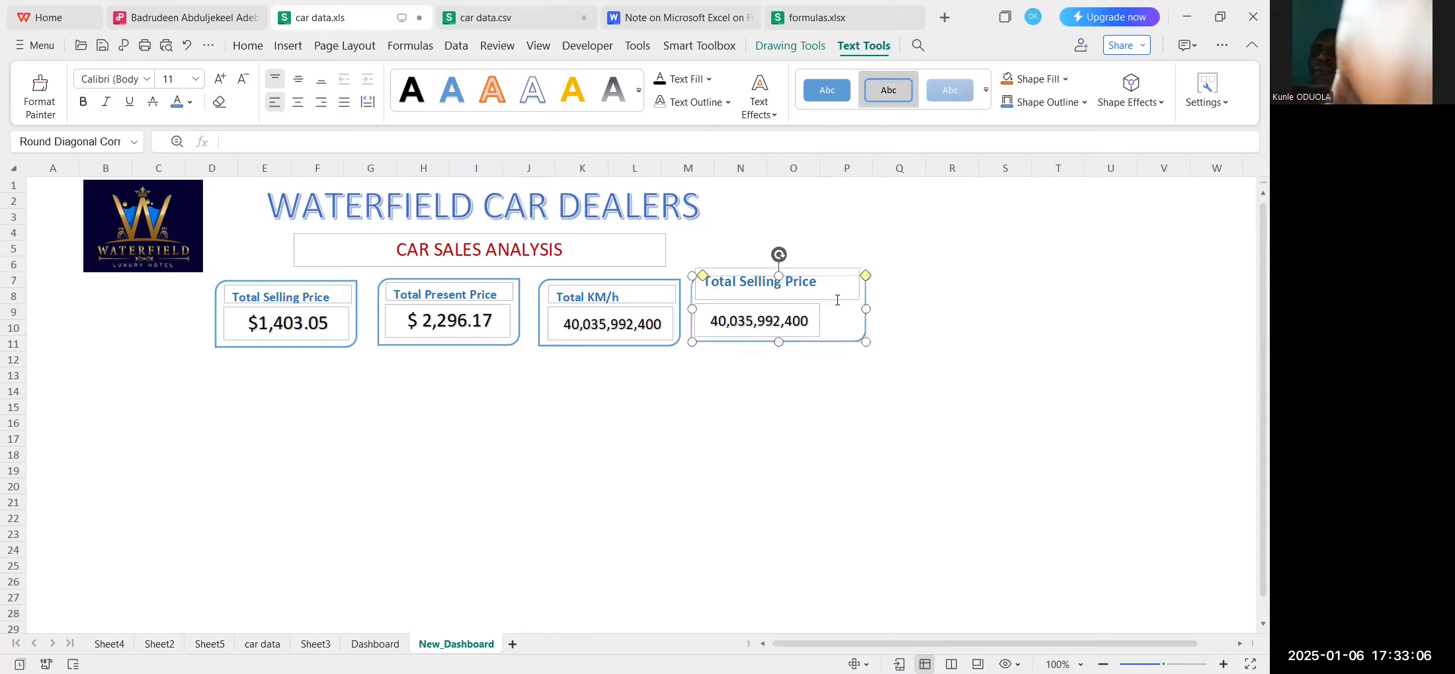
click(857, 285)
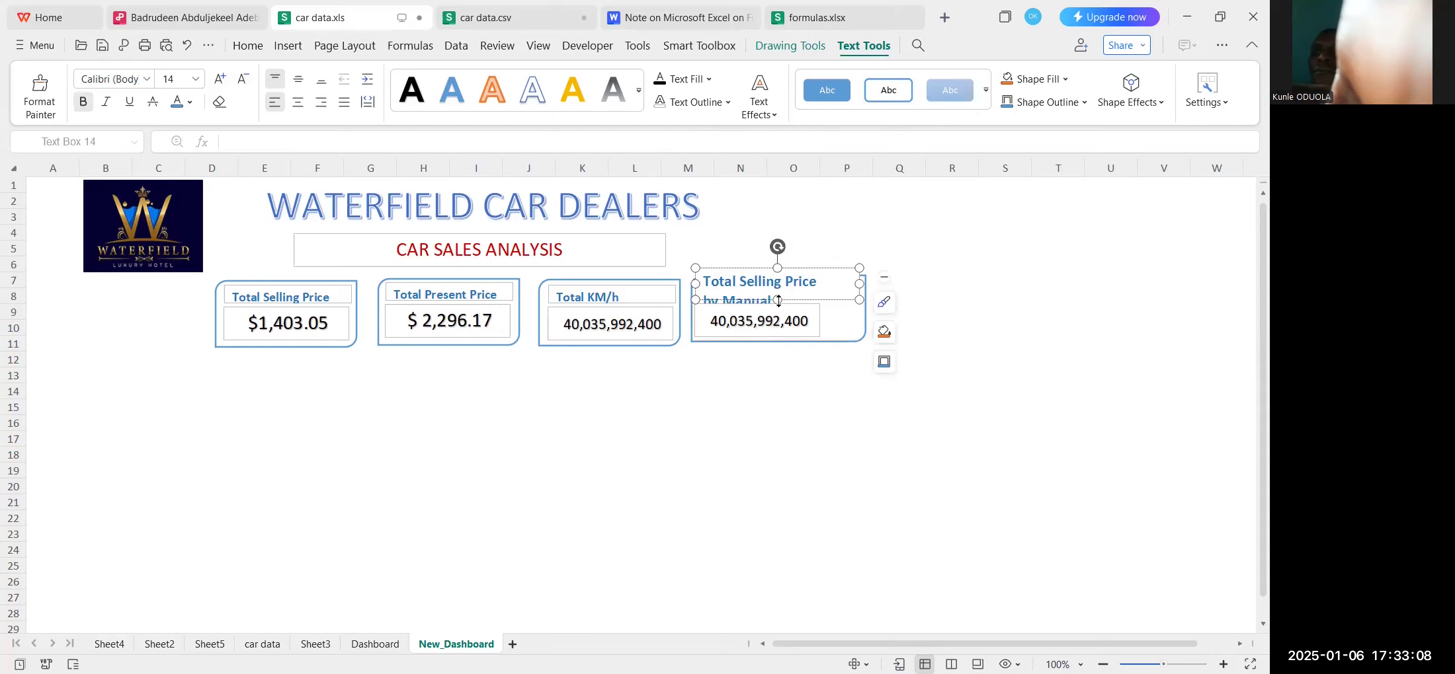
drag(858, 285, 765, 308)
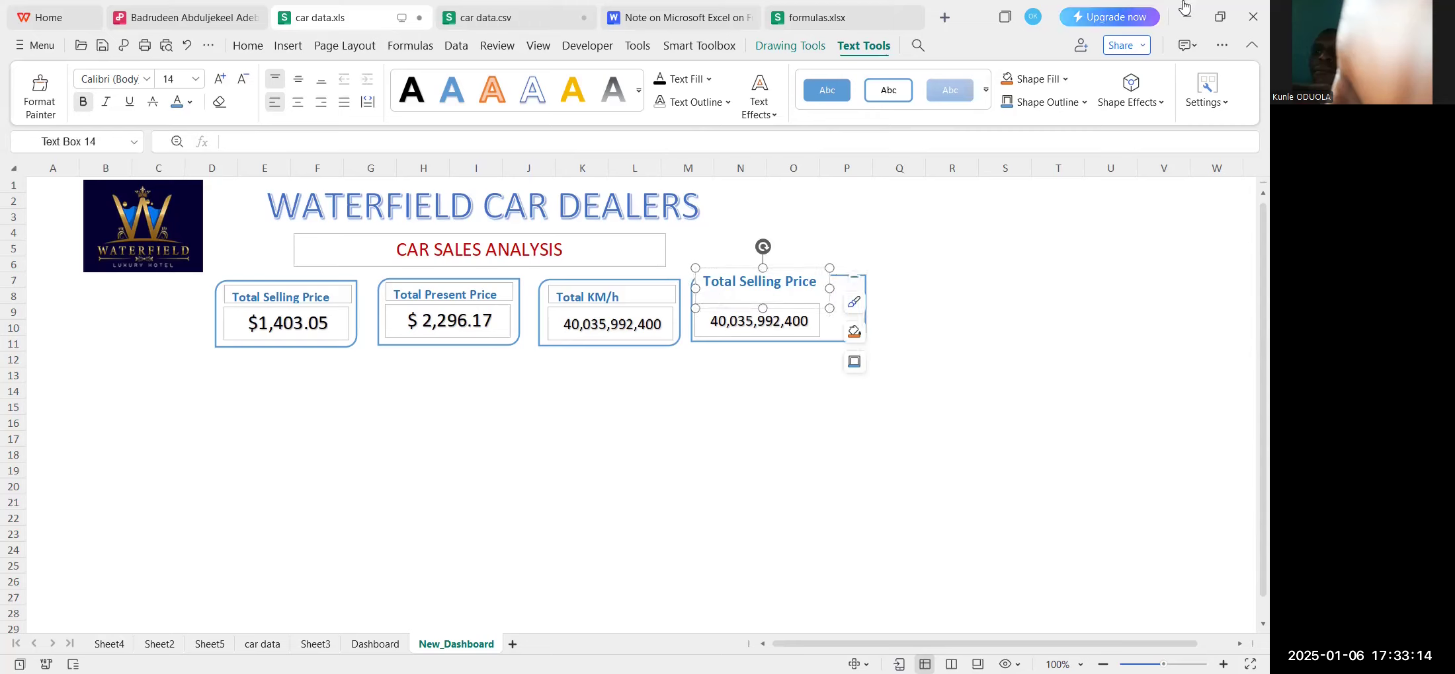
Set the fourth card's label to 12 pt, center it horizontally and extend its box upward to fit both lines.
click(246, 82)
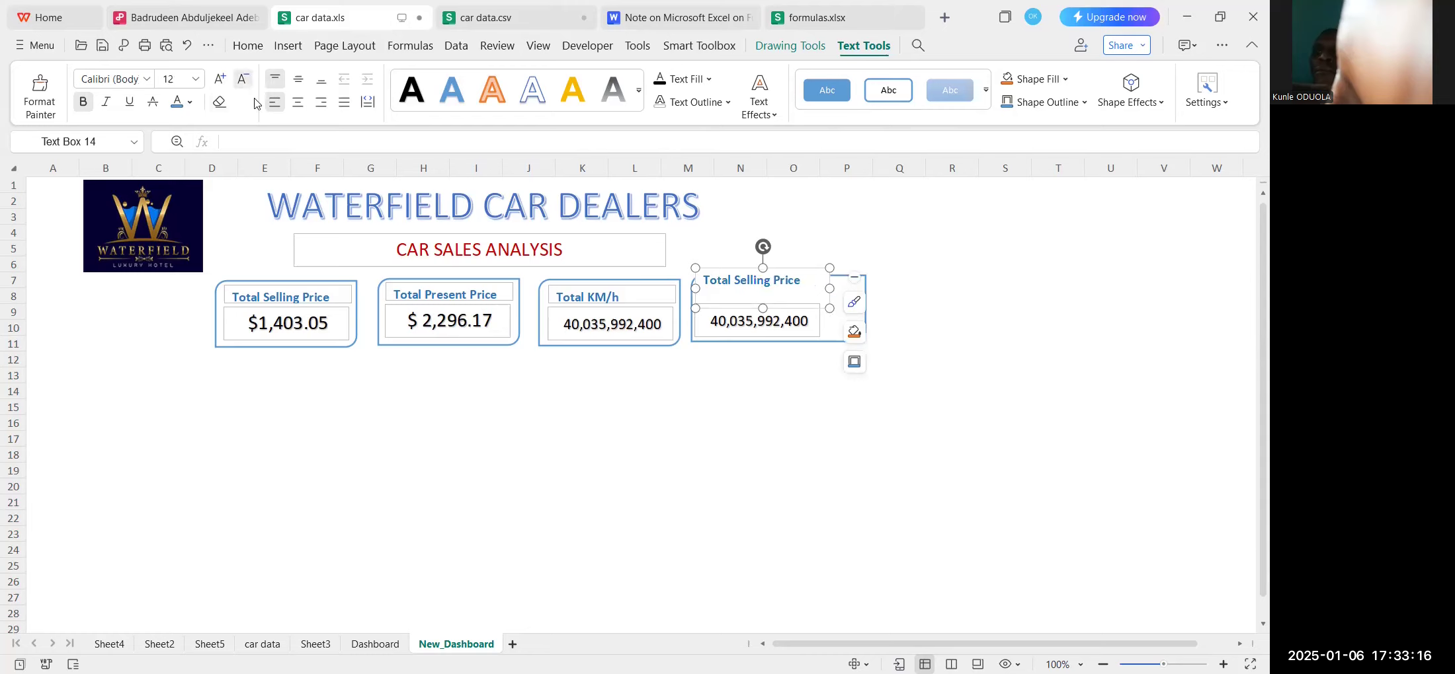
click(298, 102)
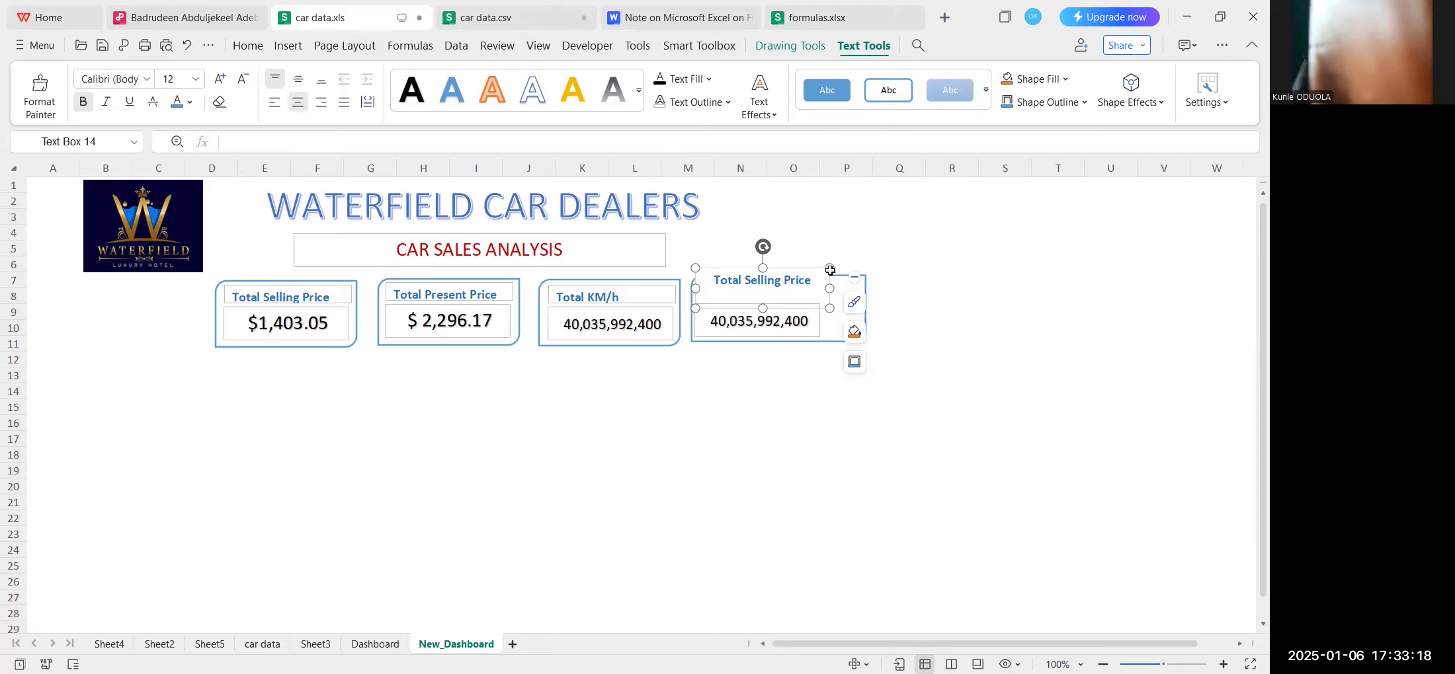
drag(765, 298, 765, 275)
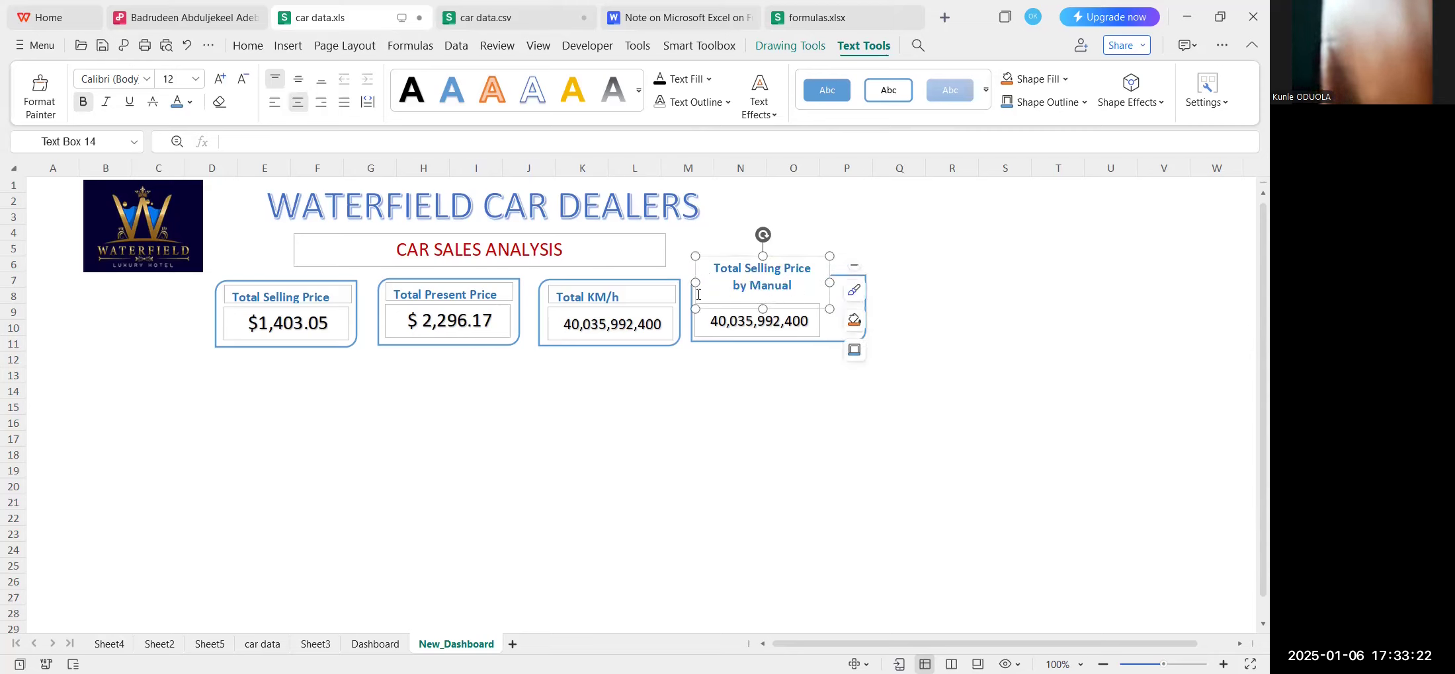
Shorten the fourth card's label to "Total Price by Manual" on one line and fit its box inside the card's upper part.
double_click(762, 268)
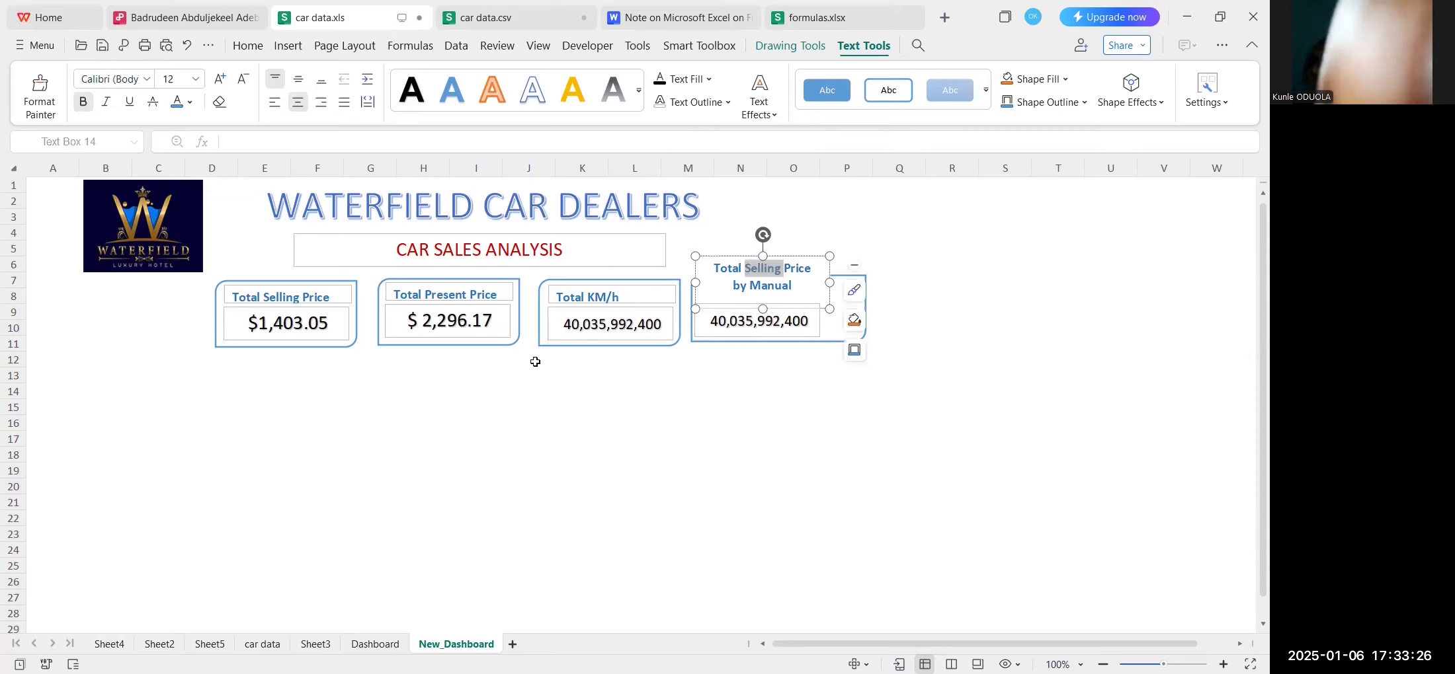
key(BackSpace)
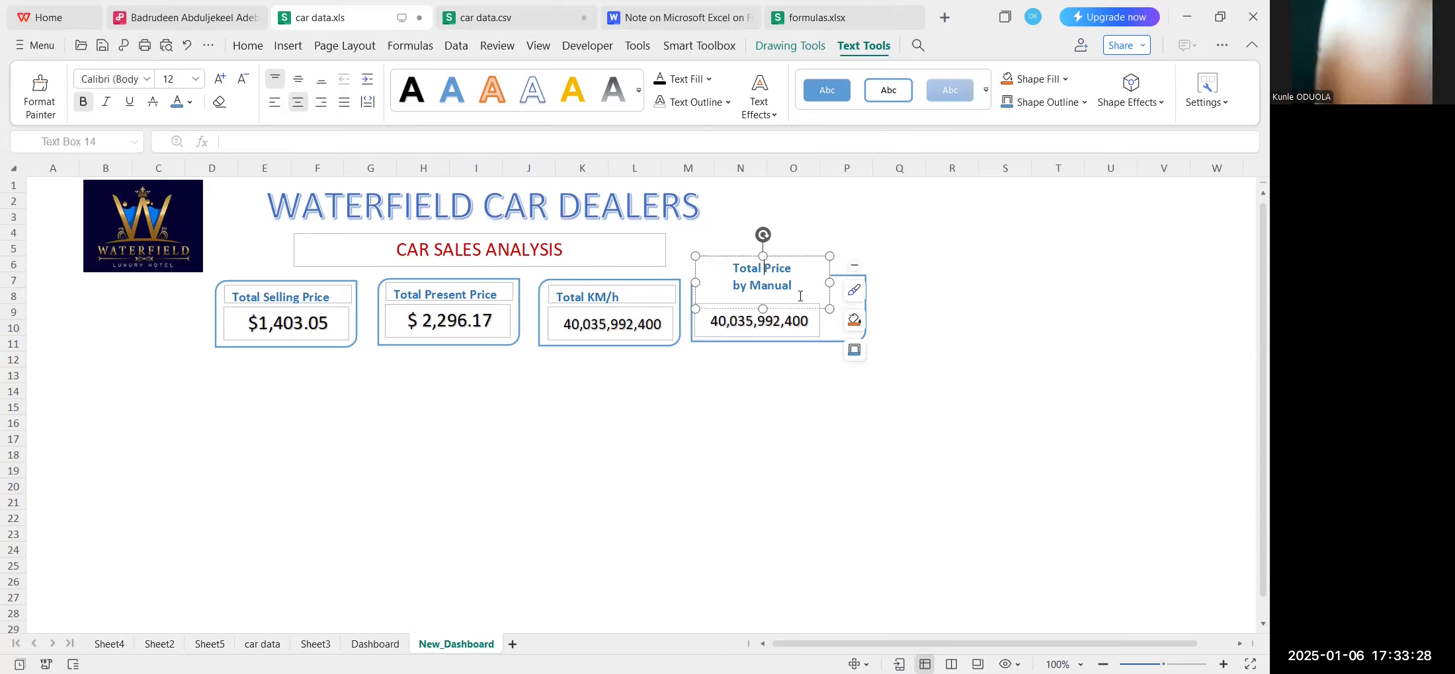
drag(826, 284, 870, 283)
click(752, 289)
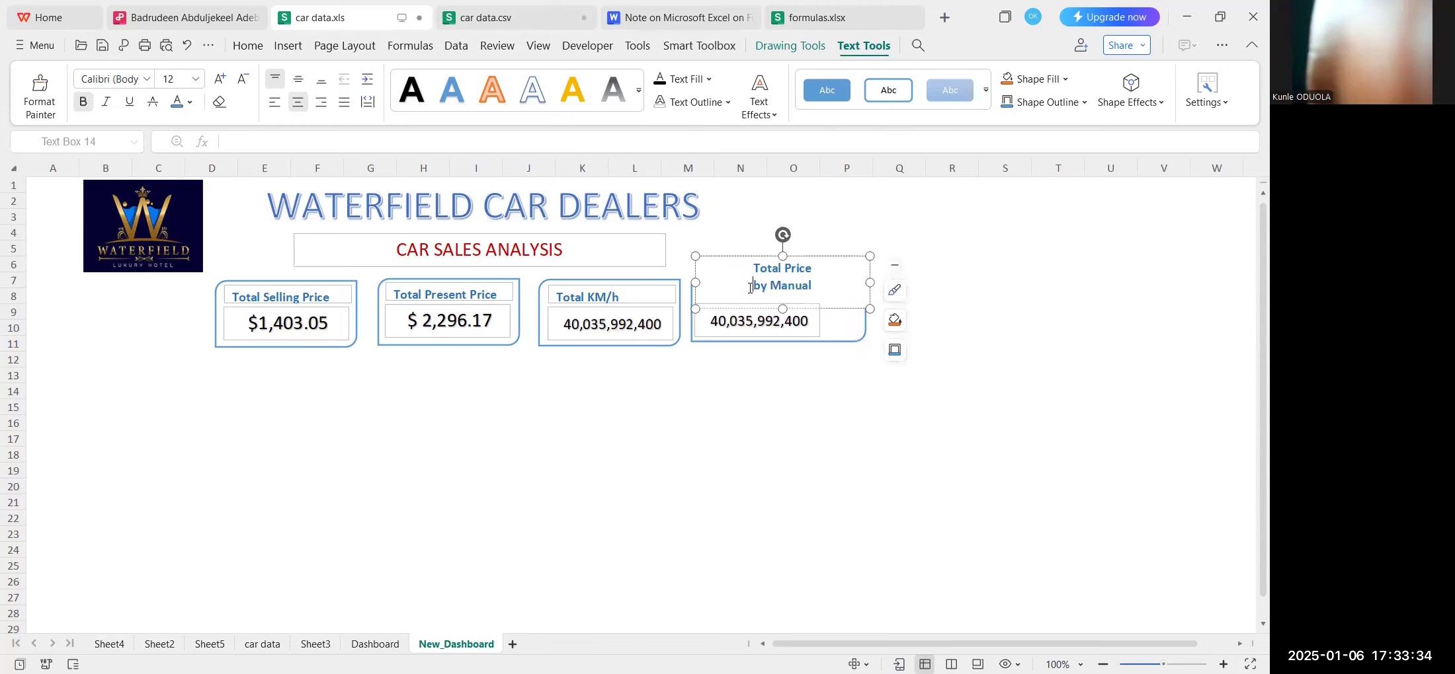
key(BackSpace)
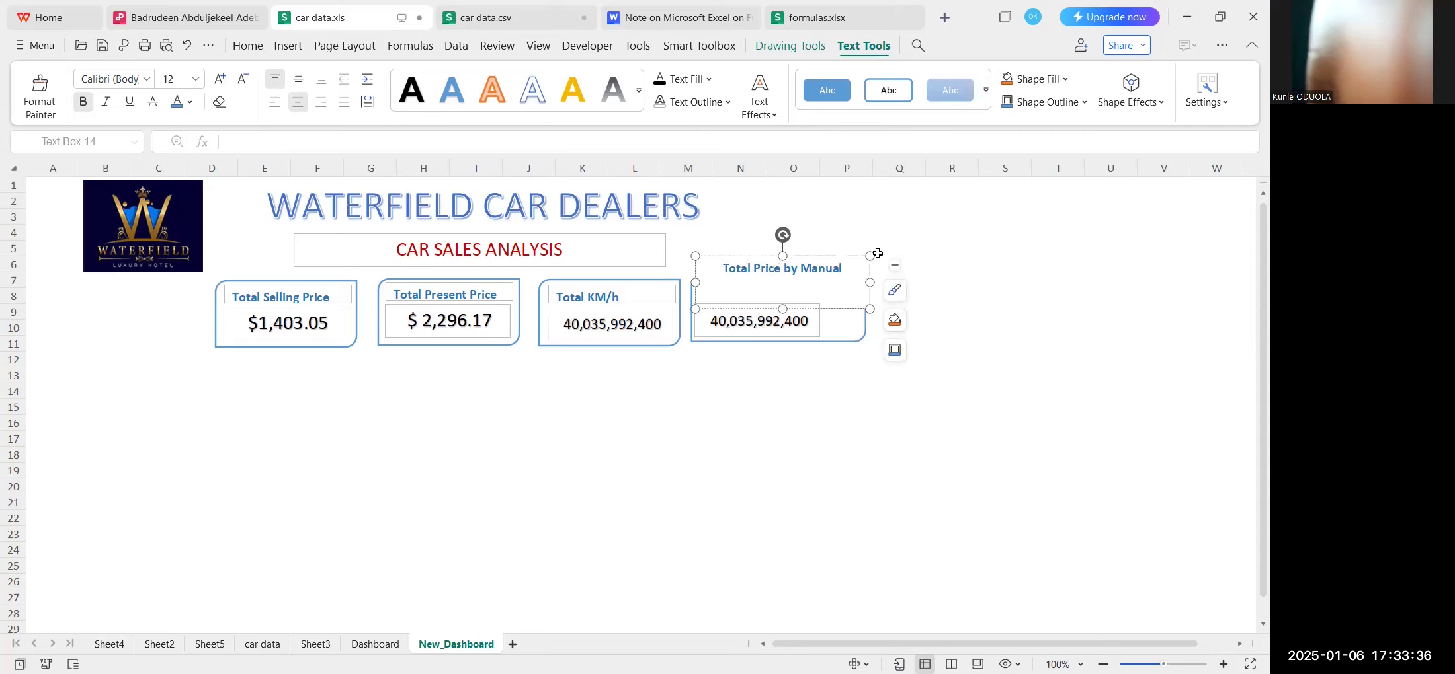
drag(877, 254, 810, 296)
click(835, 425)
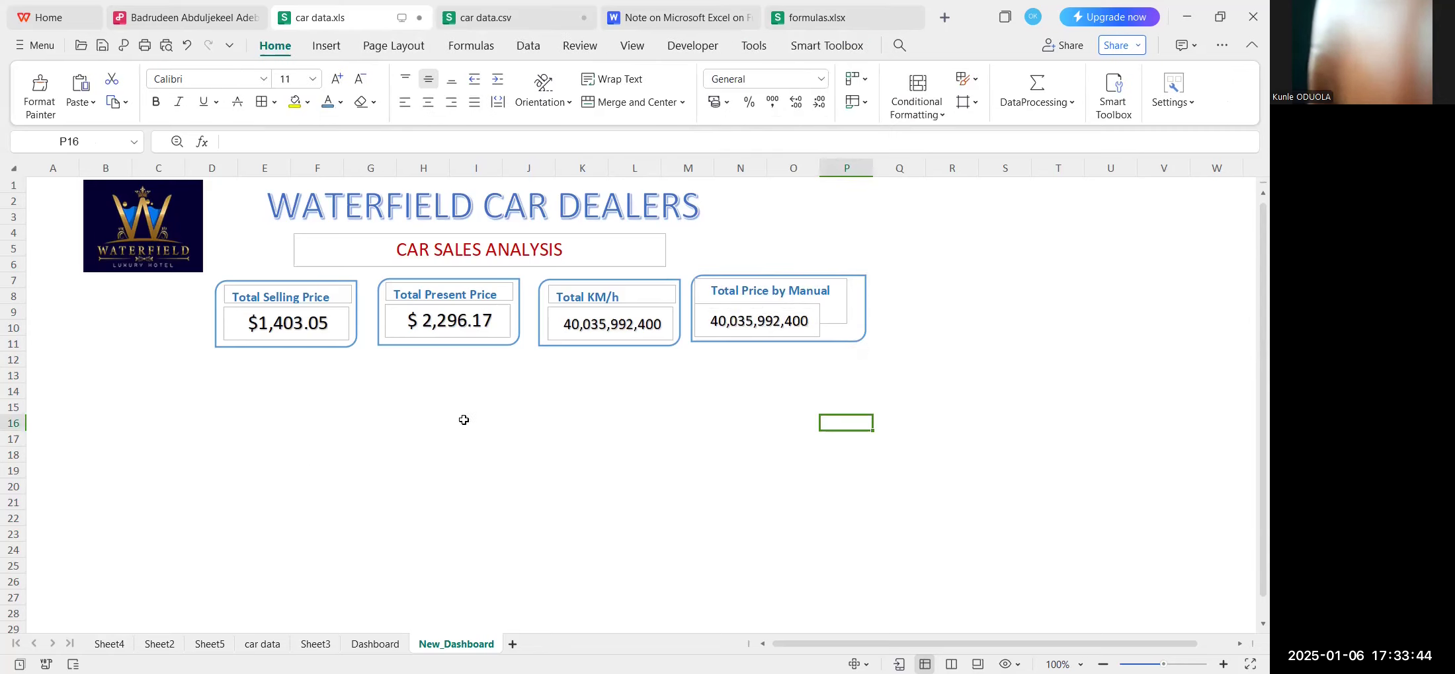
Clear the copied figure from the fourth card's value box.
click(799, 322)
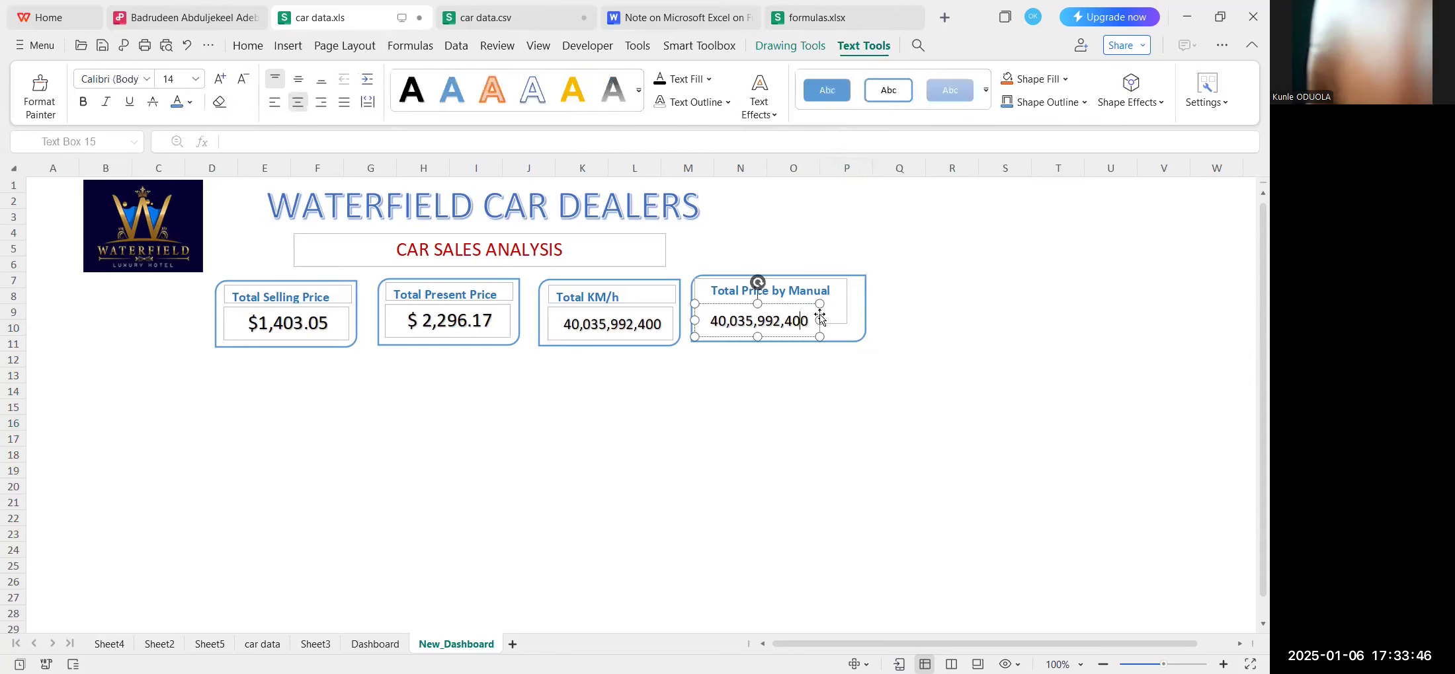
drag(812, 322, 696, 322)
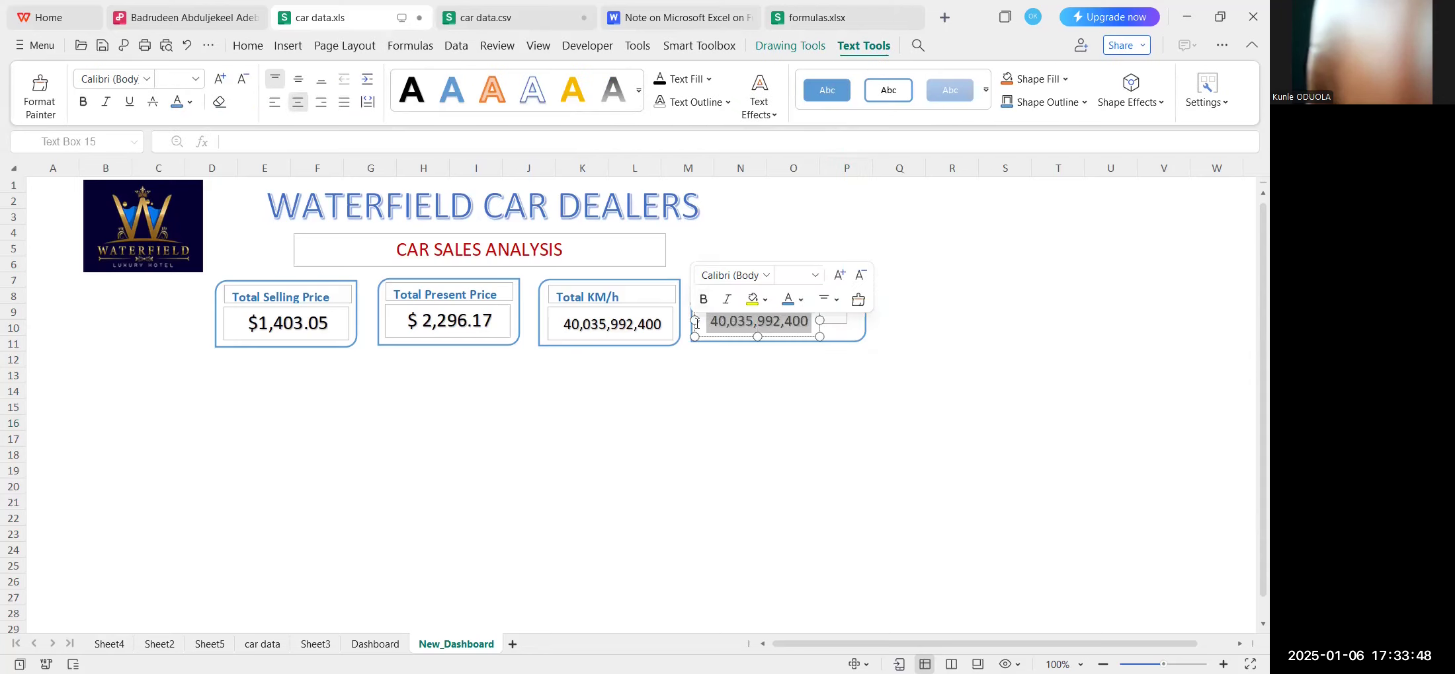
key(BackSpace)
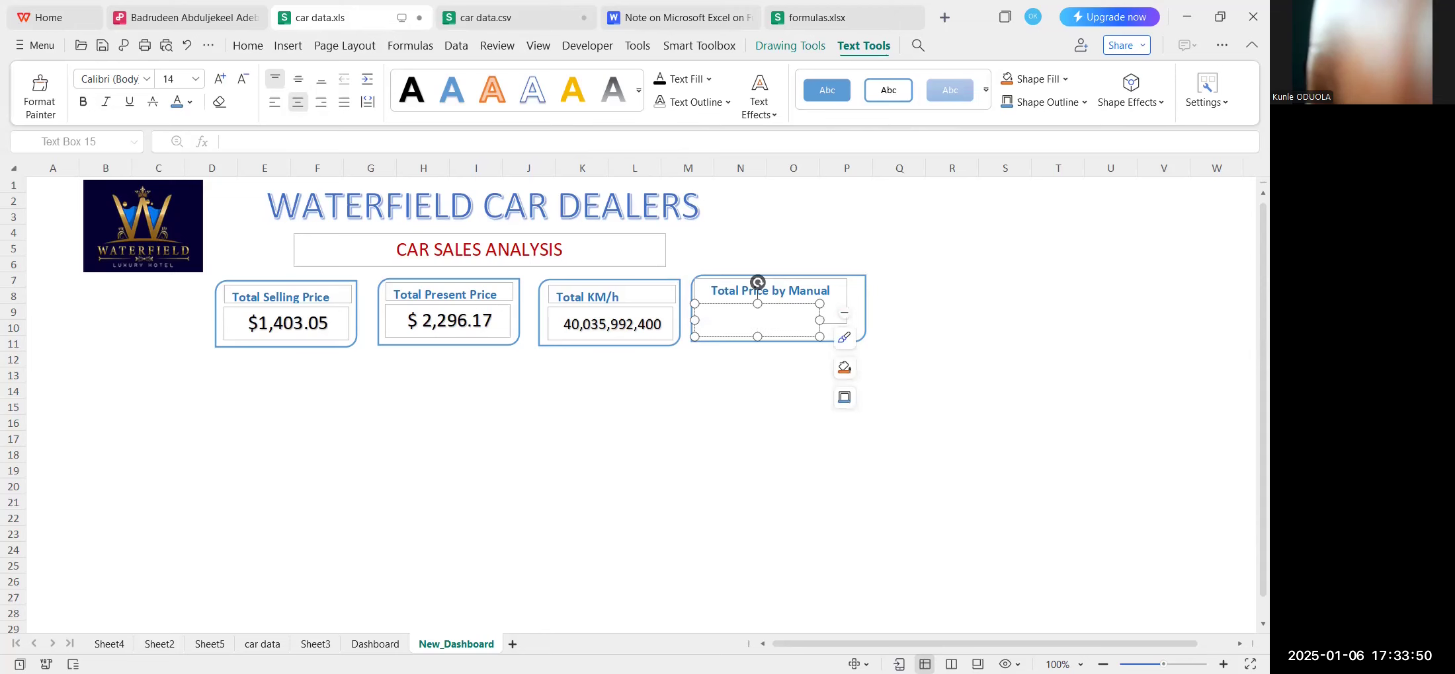
On Sheet2, apply the thousands separator to the manual selling price grand total in B19 and copy it.
click(158, 644)
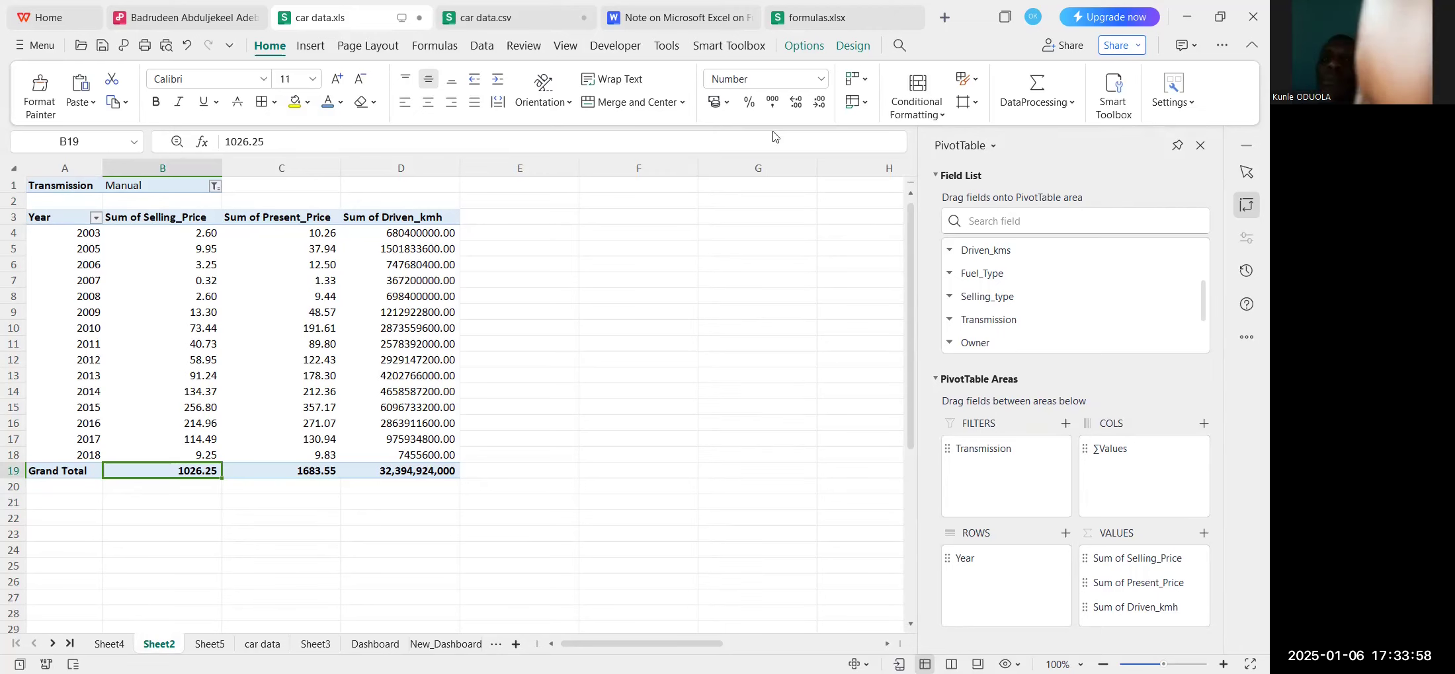
click(772, 102)
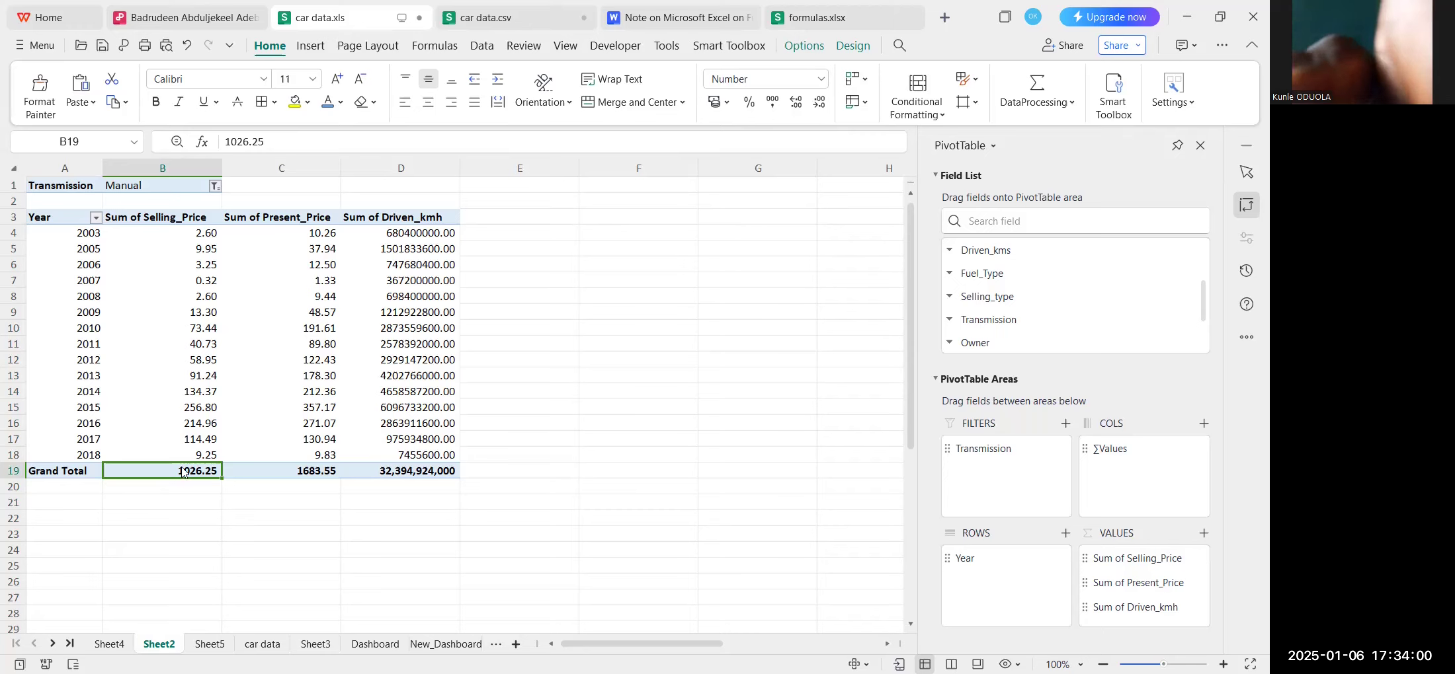
key(ctrl+c)
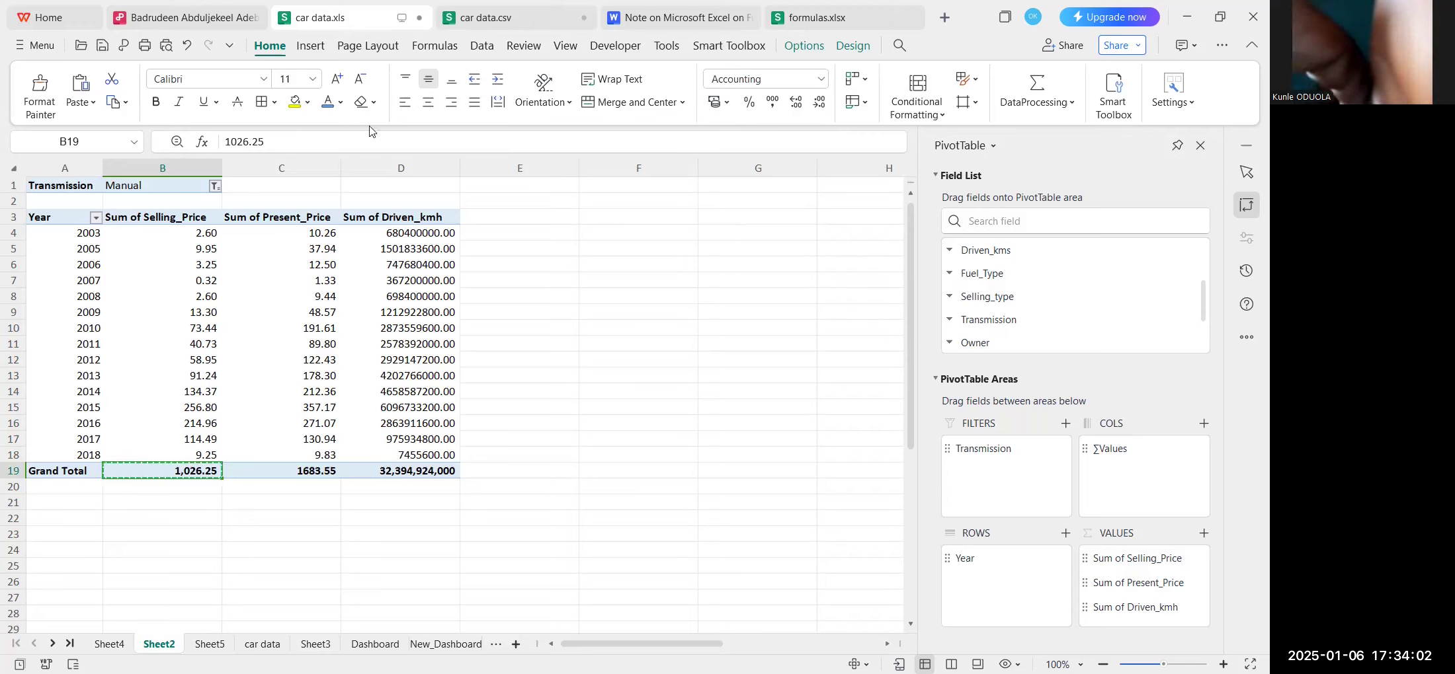
Paste the copied total into the fourth card's value box on New_Dashboard and shift the box right to center it.
click(352, 645)
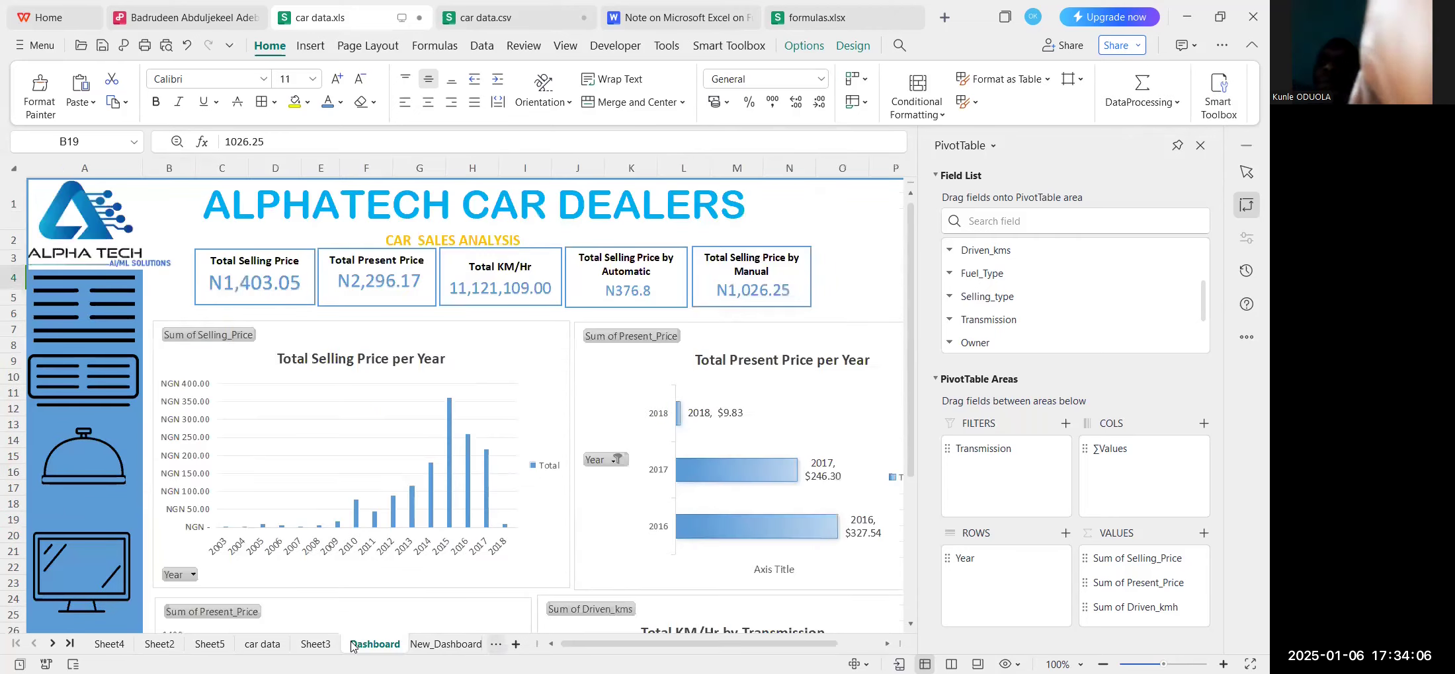
click(445, 644)
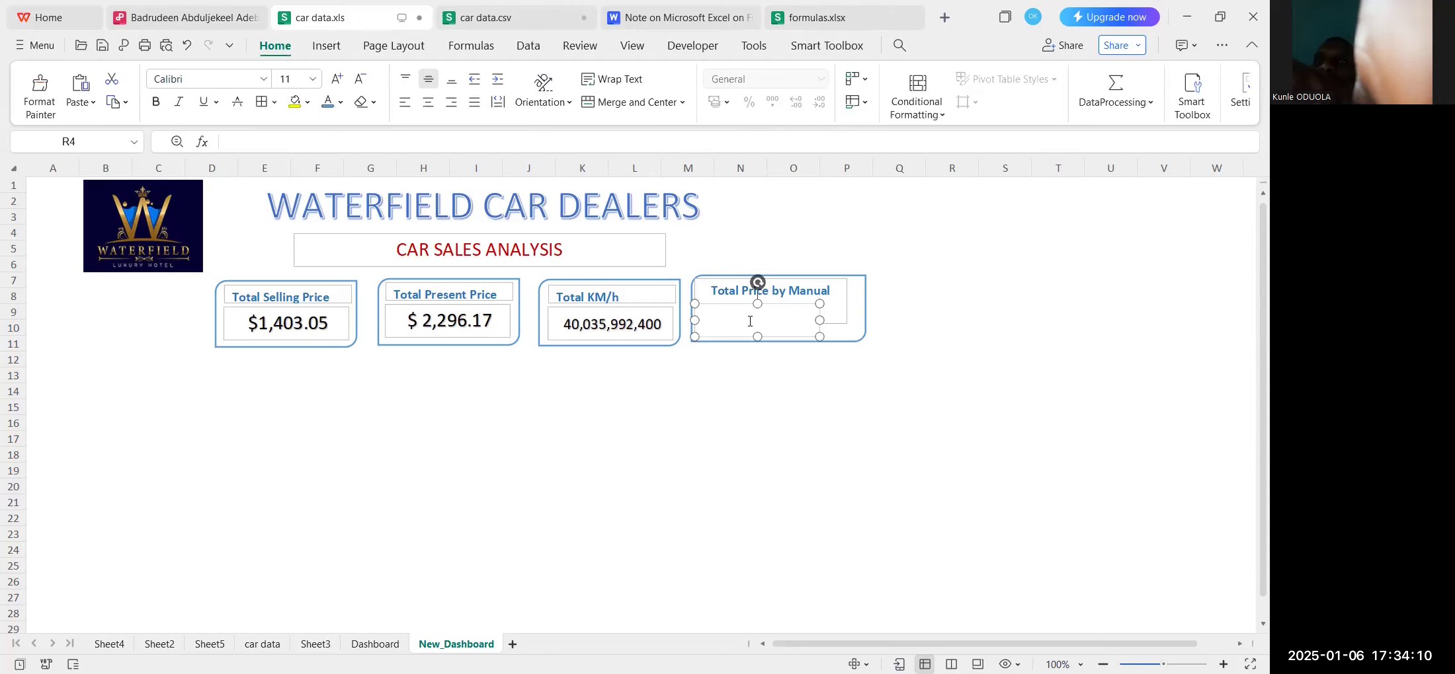
click(800, 305)
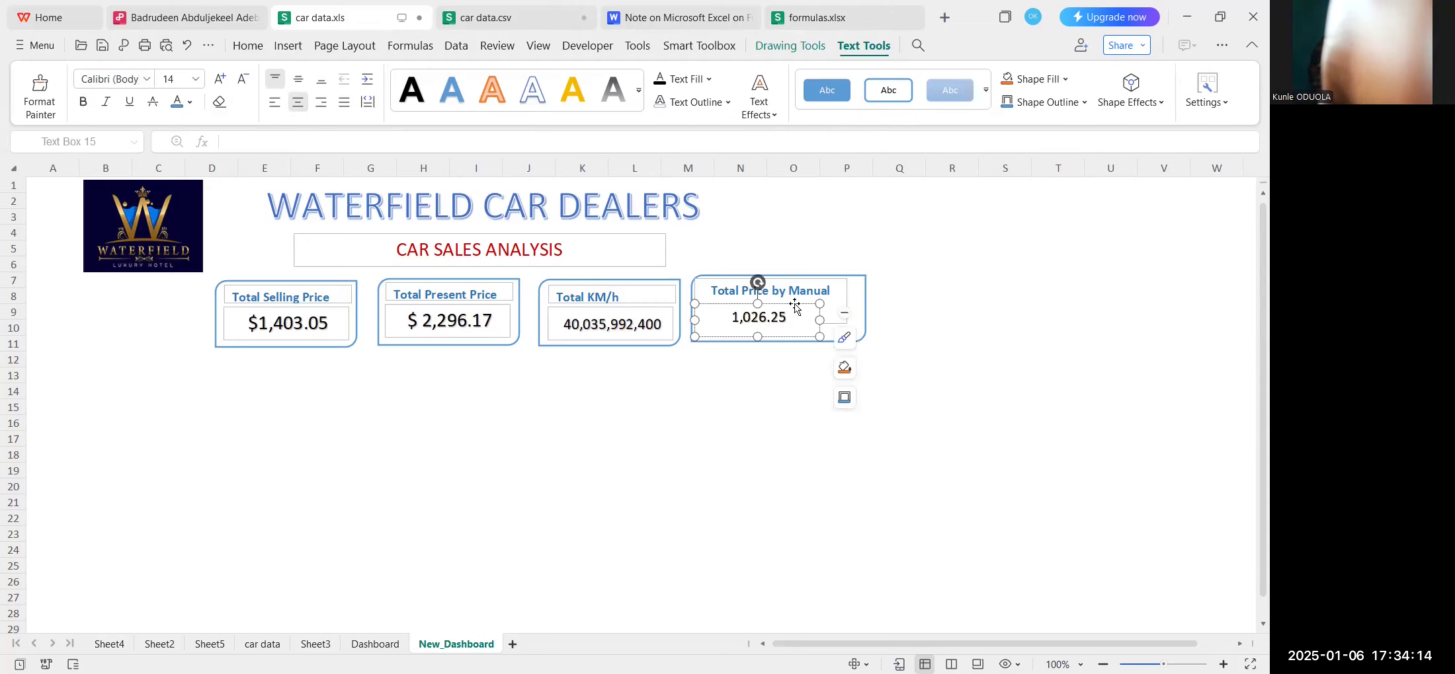
click(796, 307)
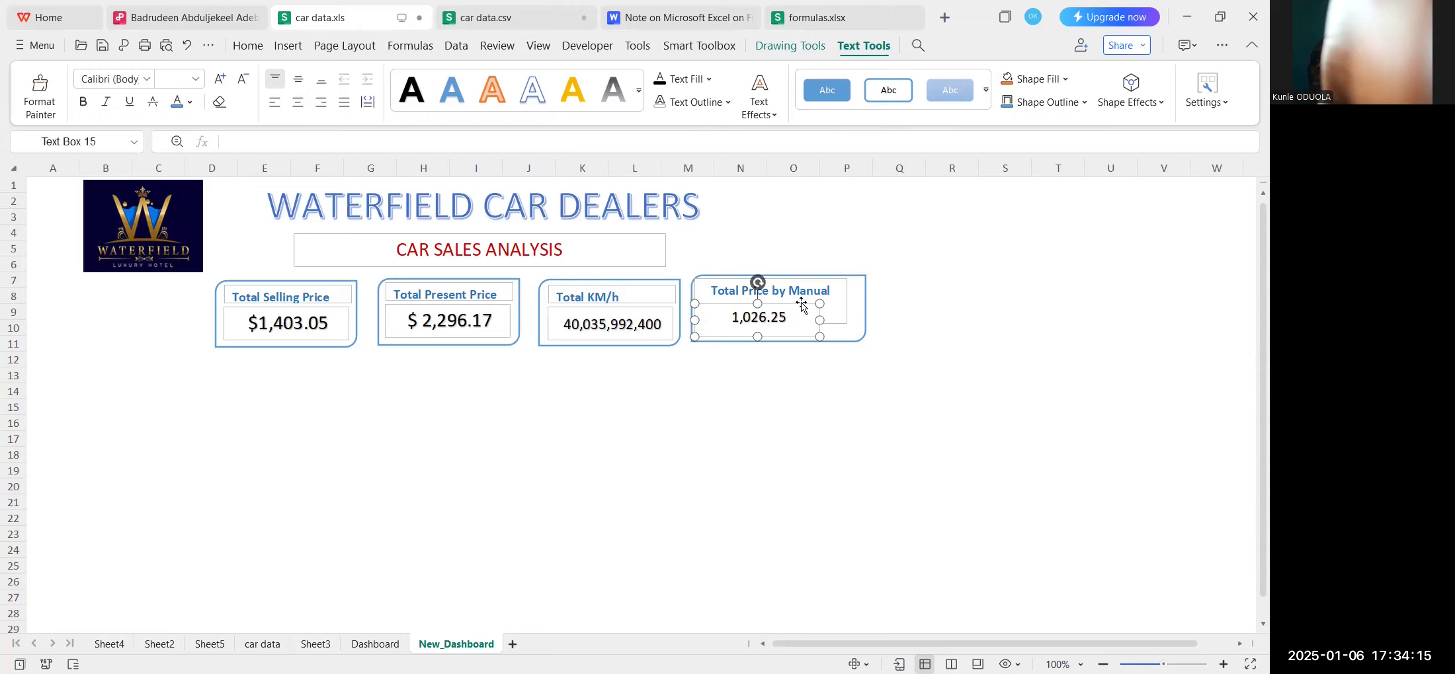
click(777, 453)
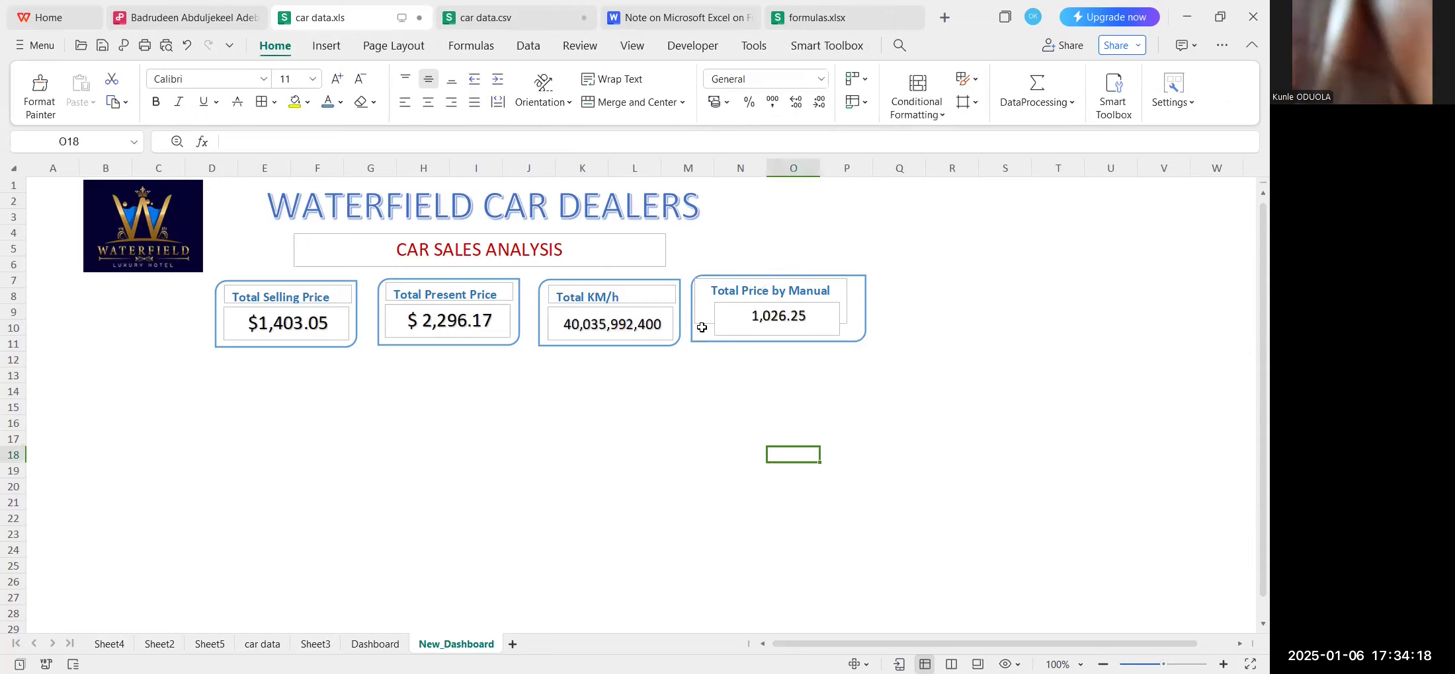
Duplicate the whole Total Price by Manual card and place the copy to its right as the fifth card.
click(704, 279)
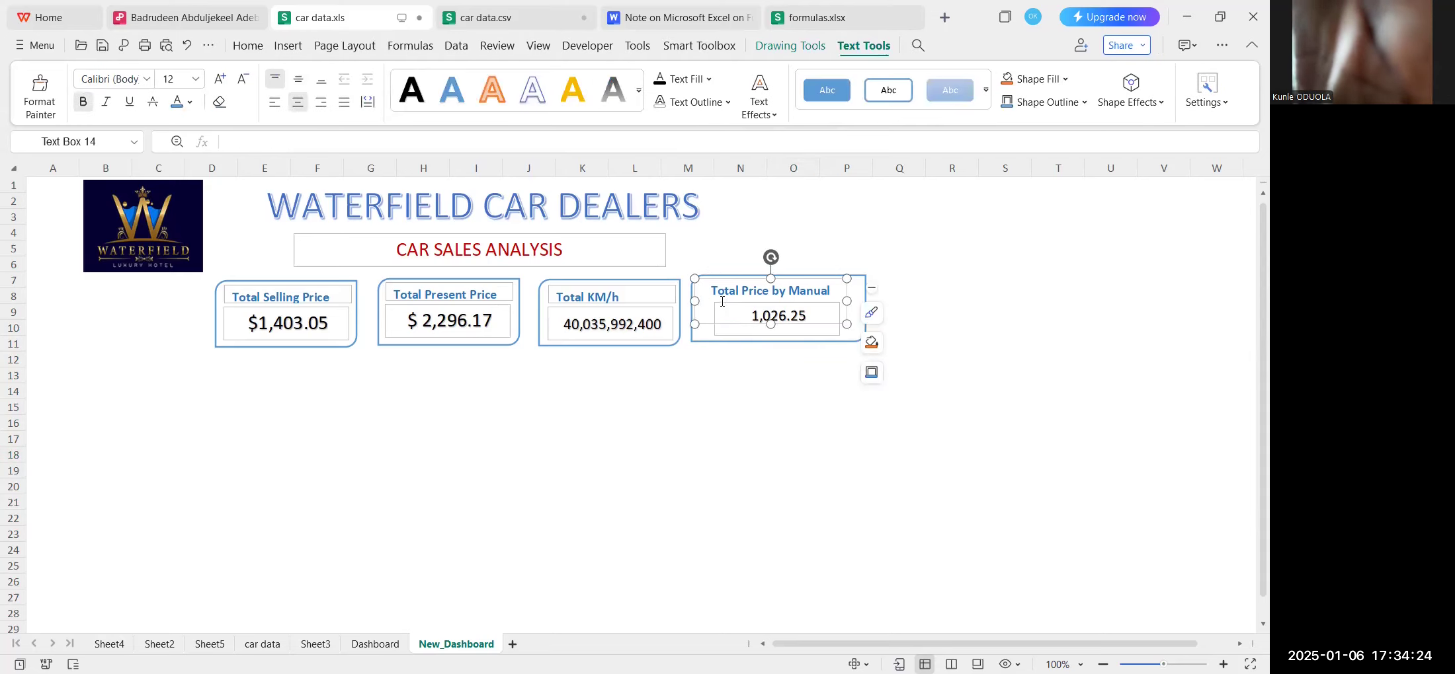
ctrl+click(724, 305)
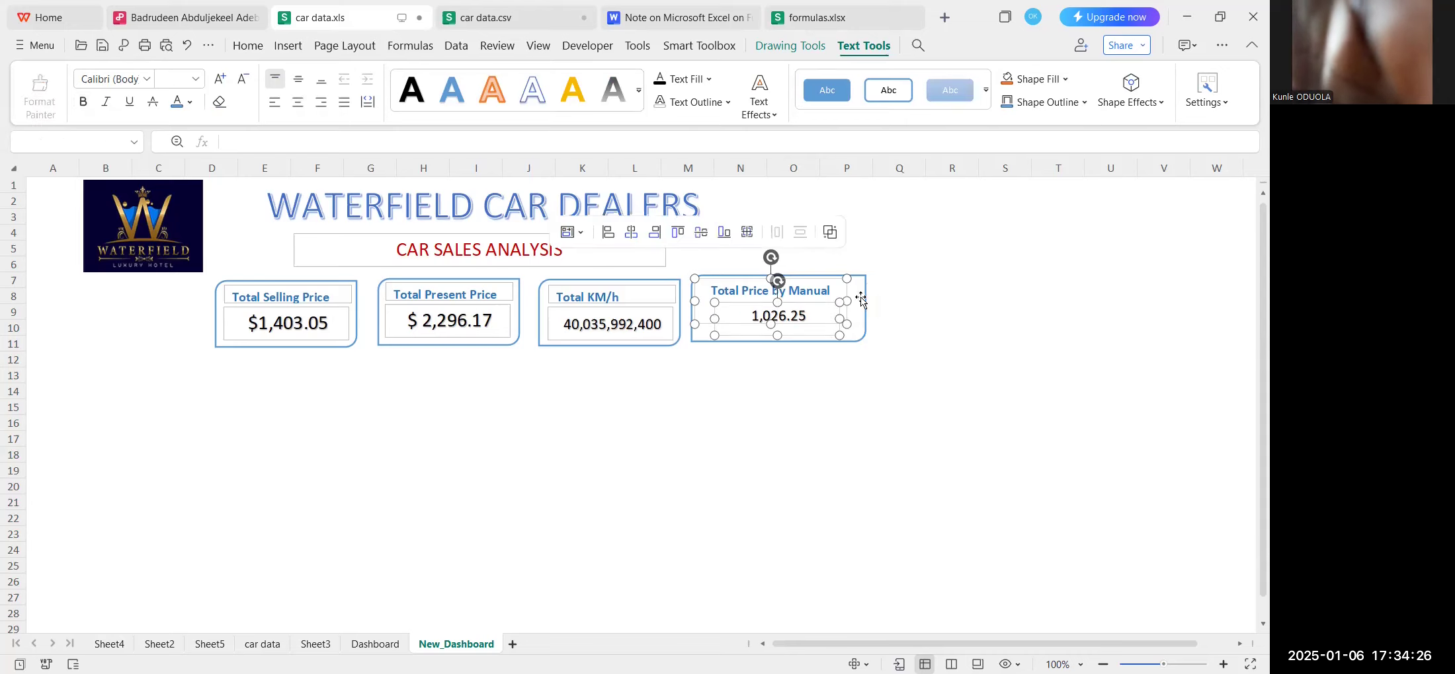
ctrl+click(818, 342)
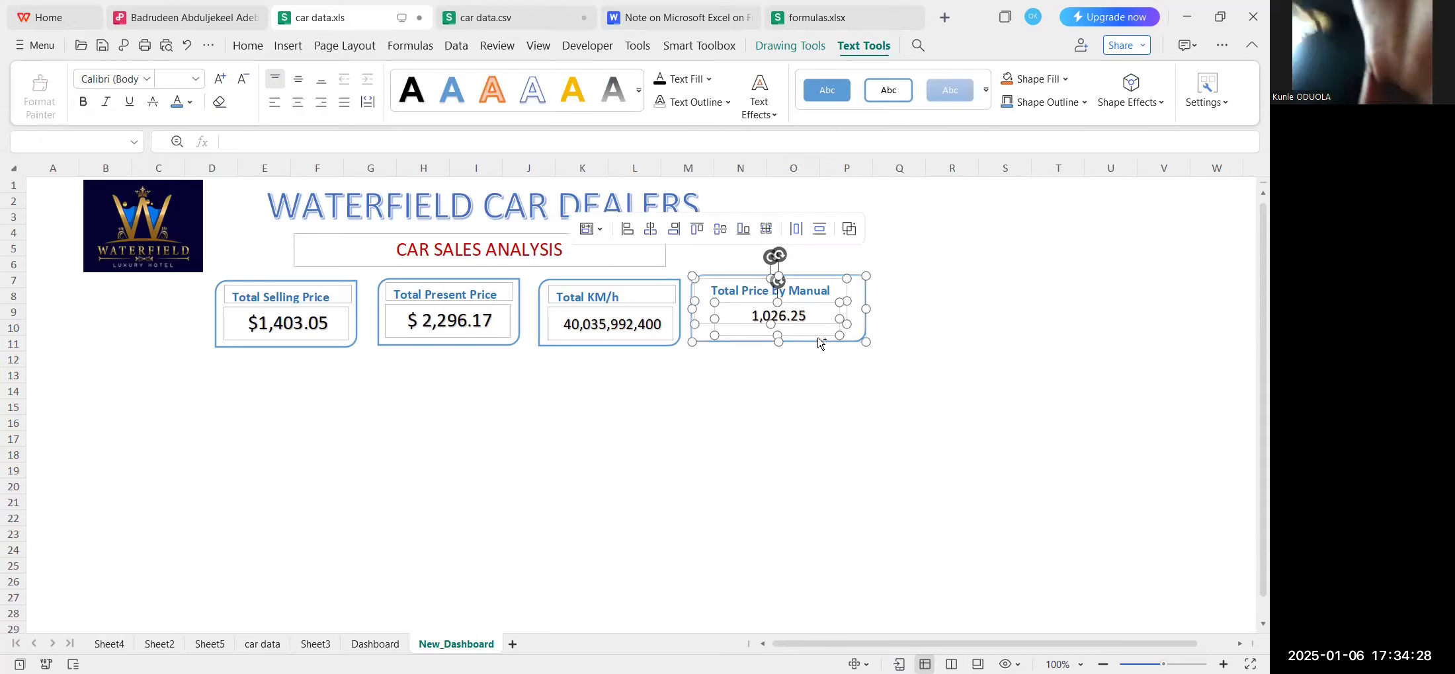
key(ctrl+d)
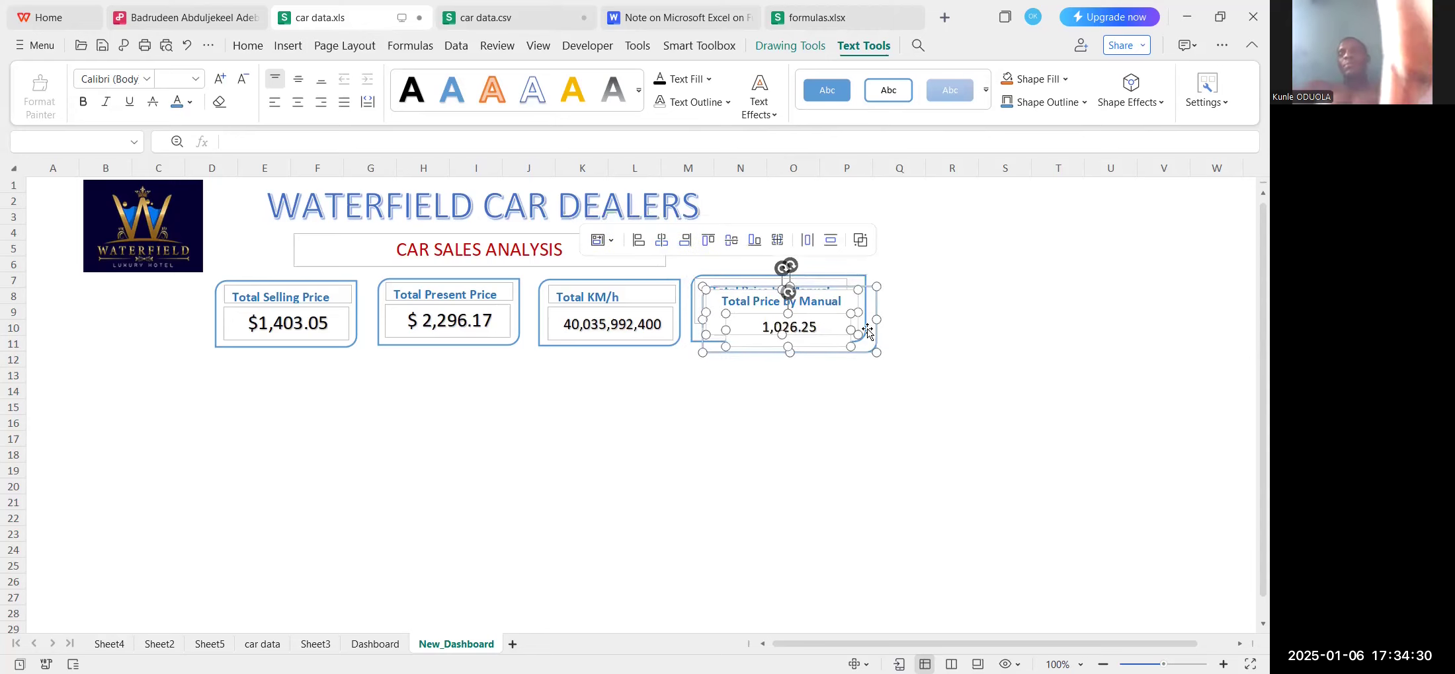
drag(827, 338, 1017, 303)
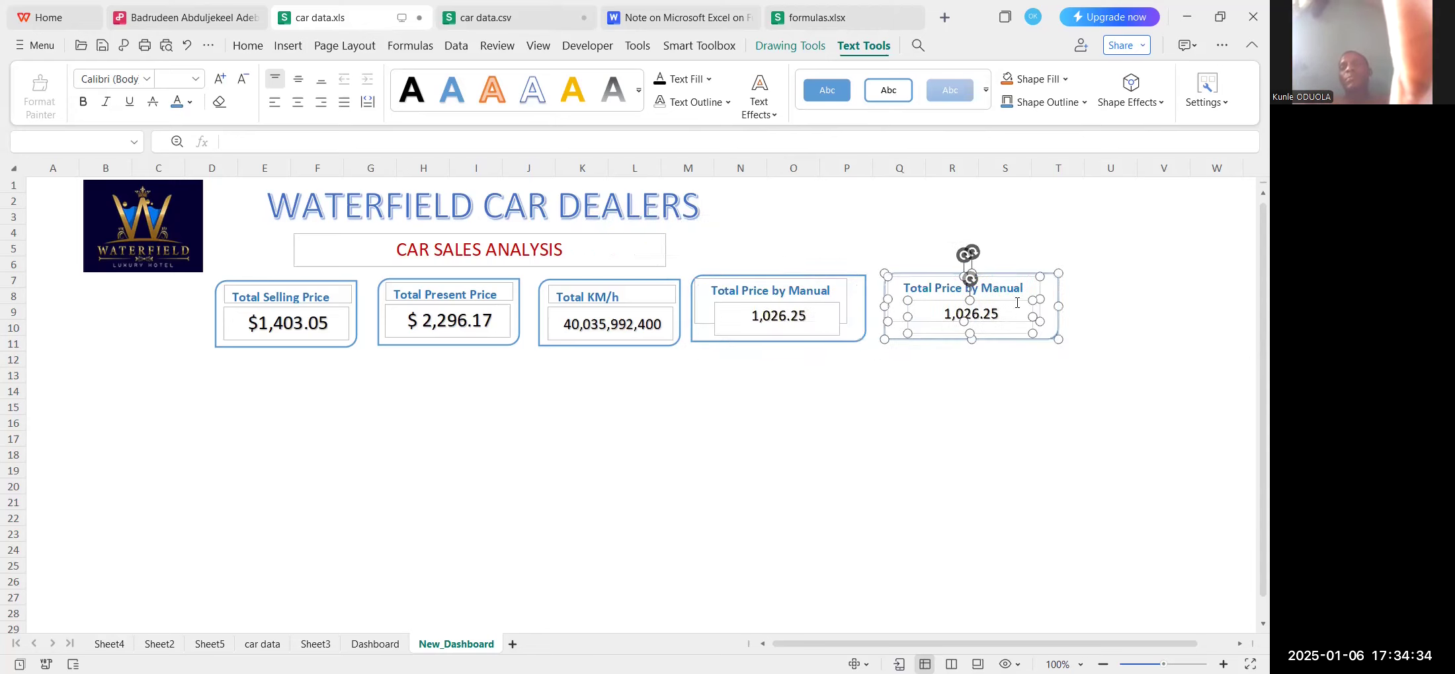
Change the fifth card's label to "Total Price by Automatic".
click(969, 424)
double_click(1002, 288)
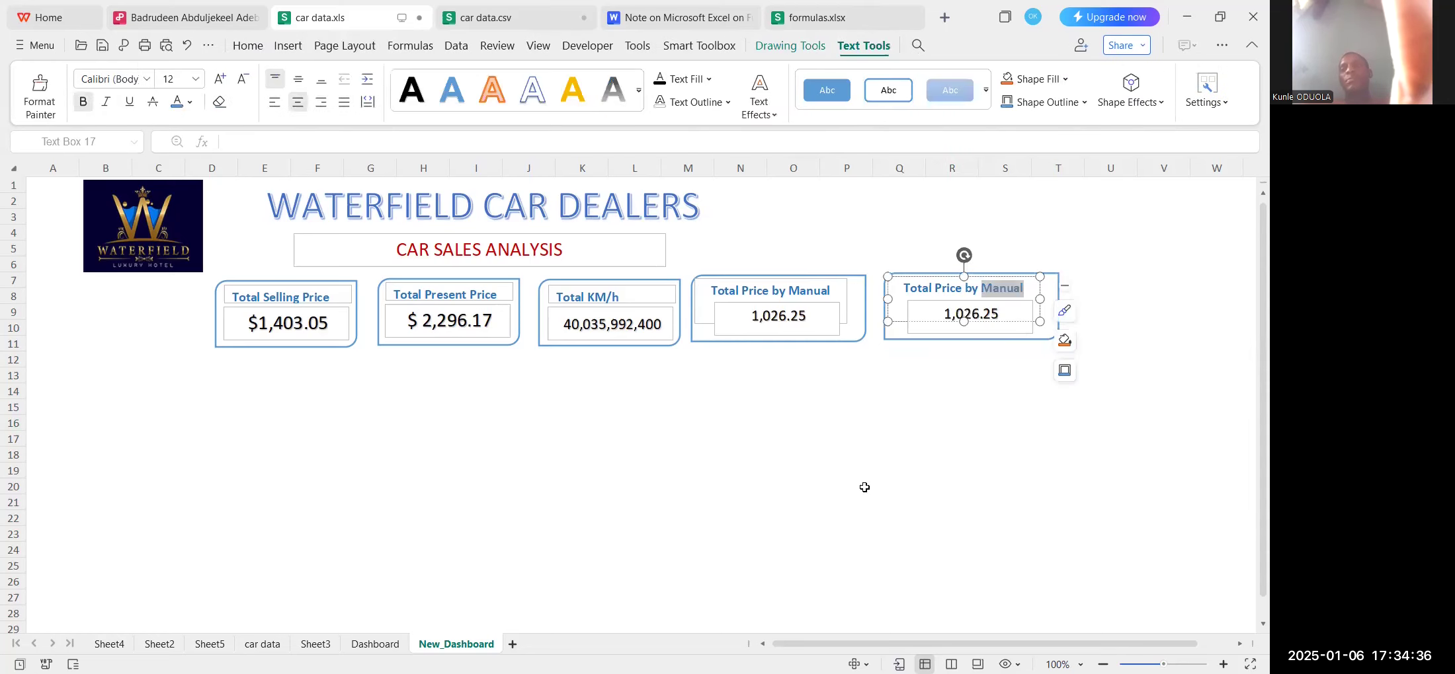
text(Aut)
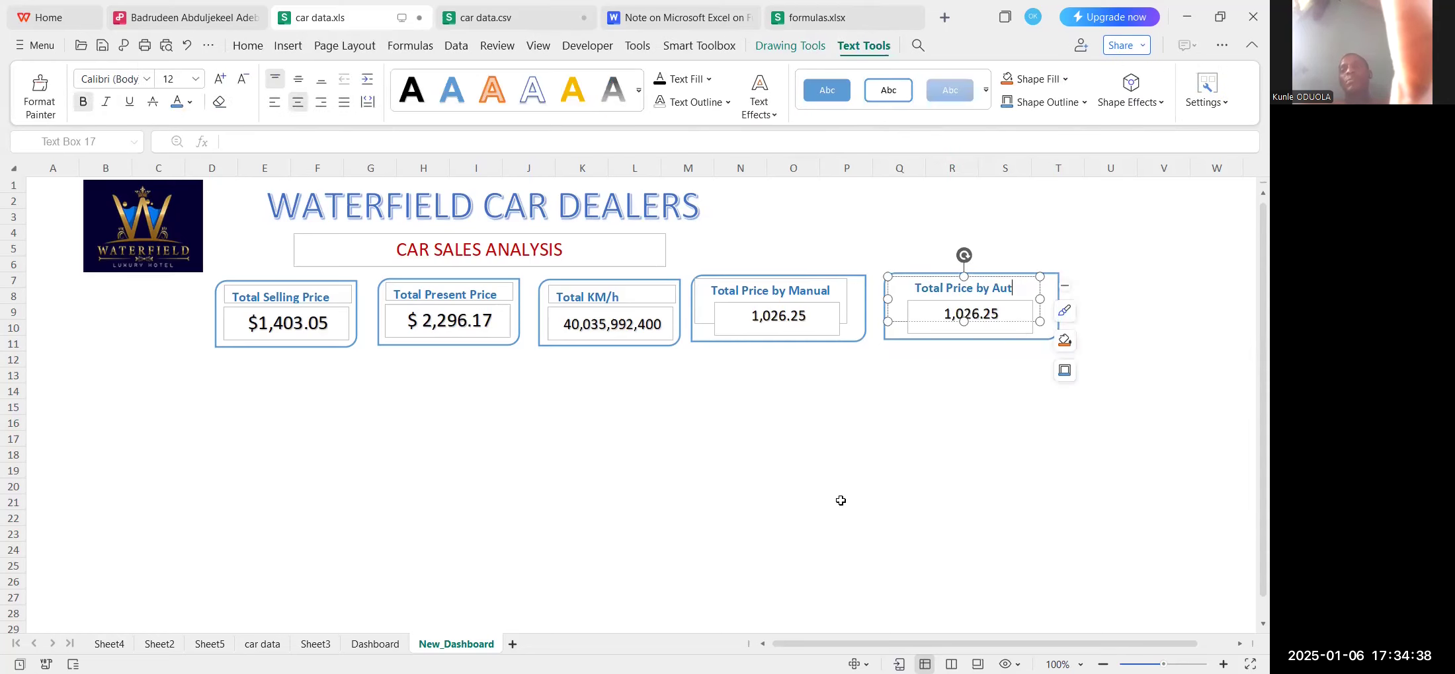
text(omatic)
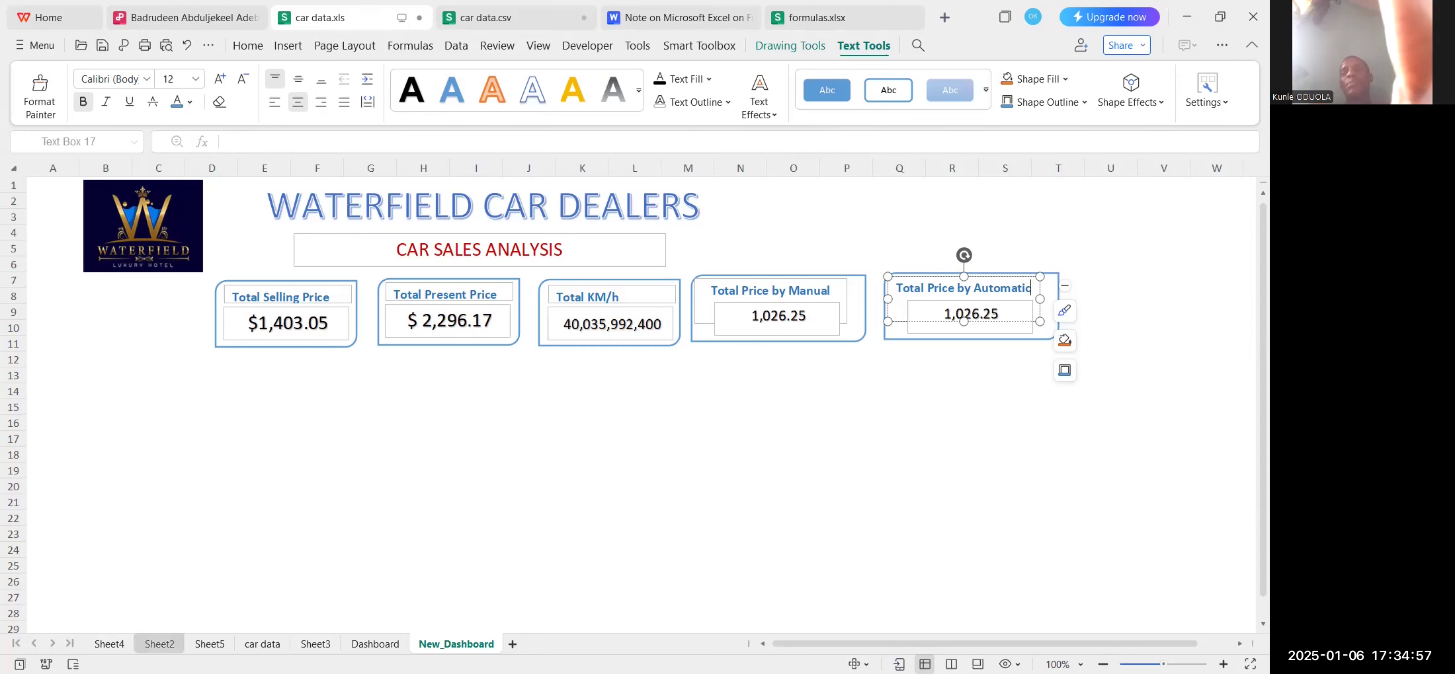
Filter the Sheet2 pivot table's Transmission to Automatic and copy the selling price grand total in B16.
click(160, 644)
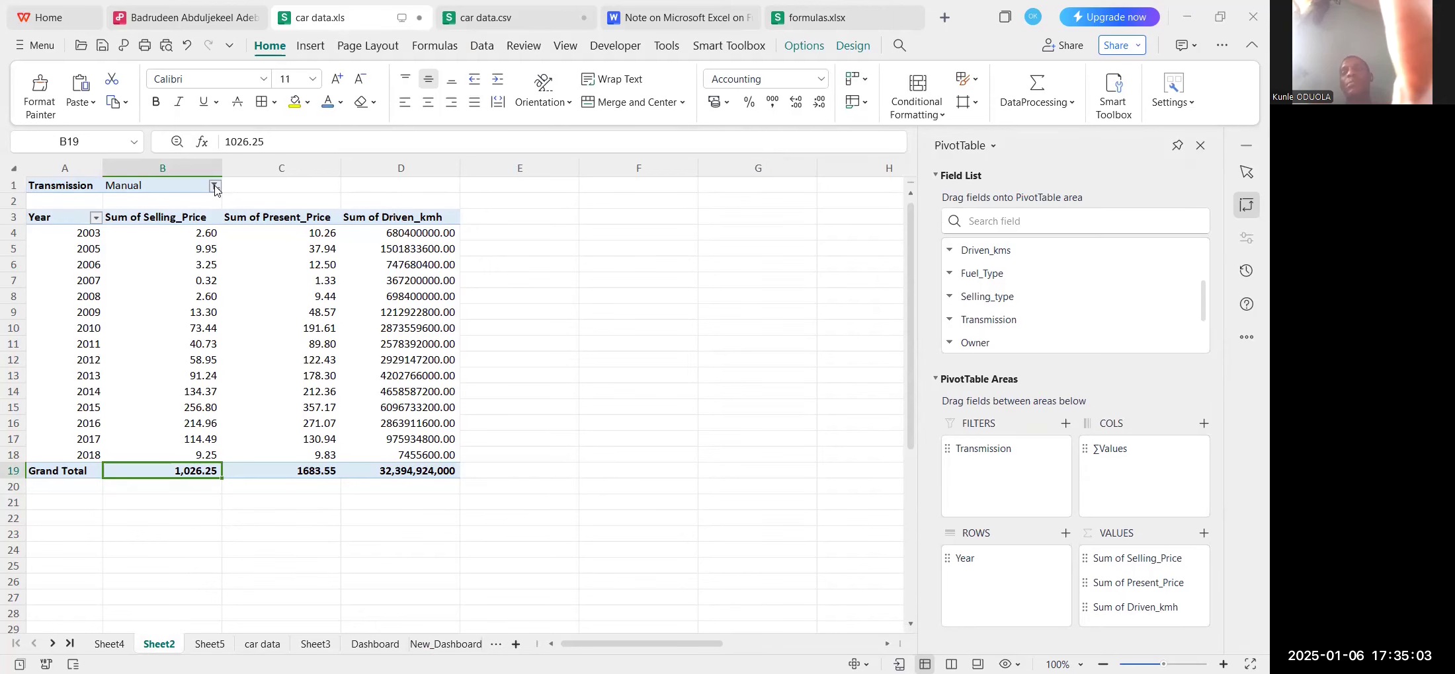
click(259, 496)
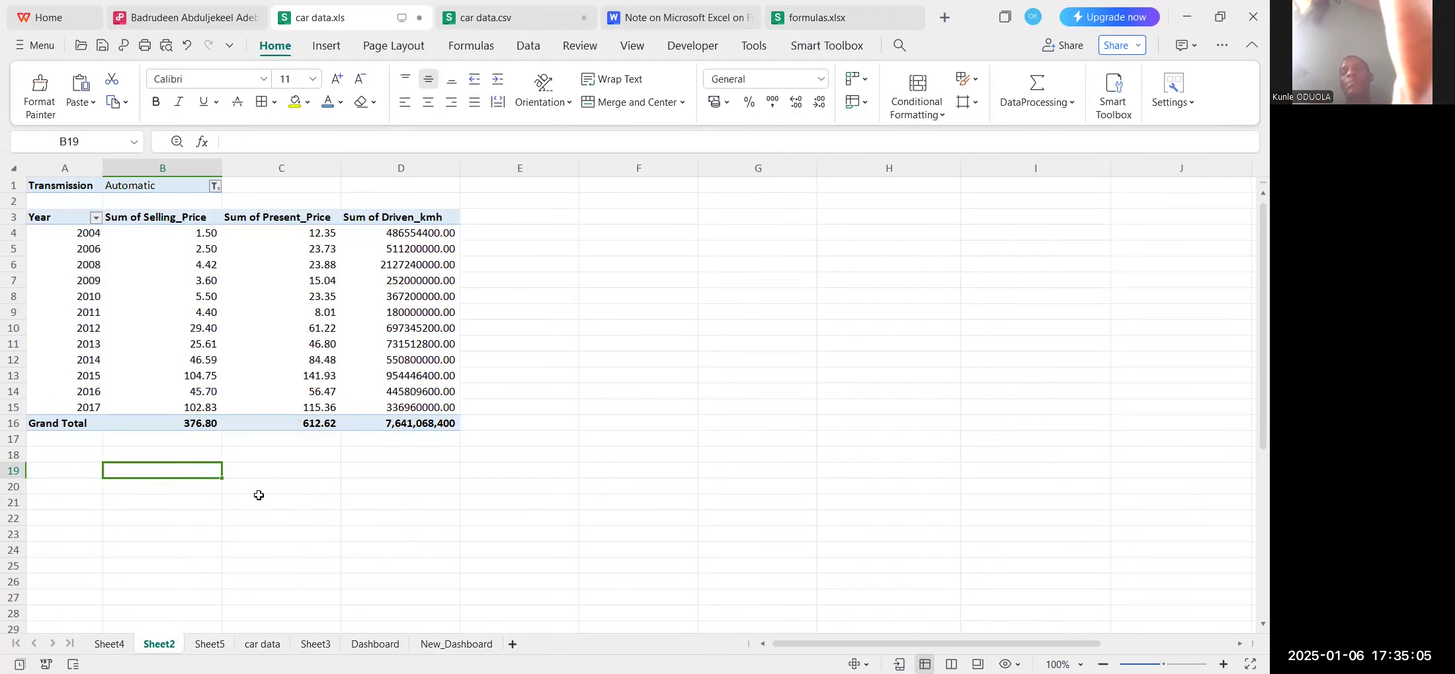
click(194, 426)
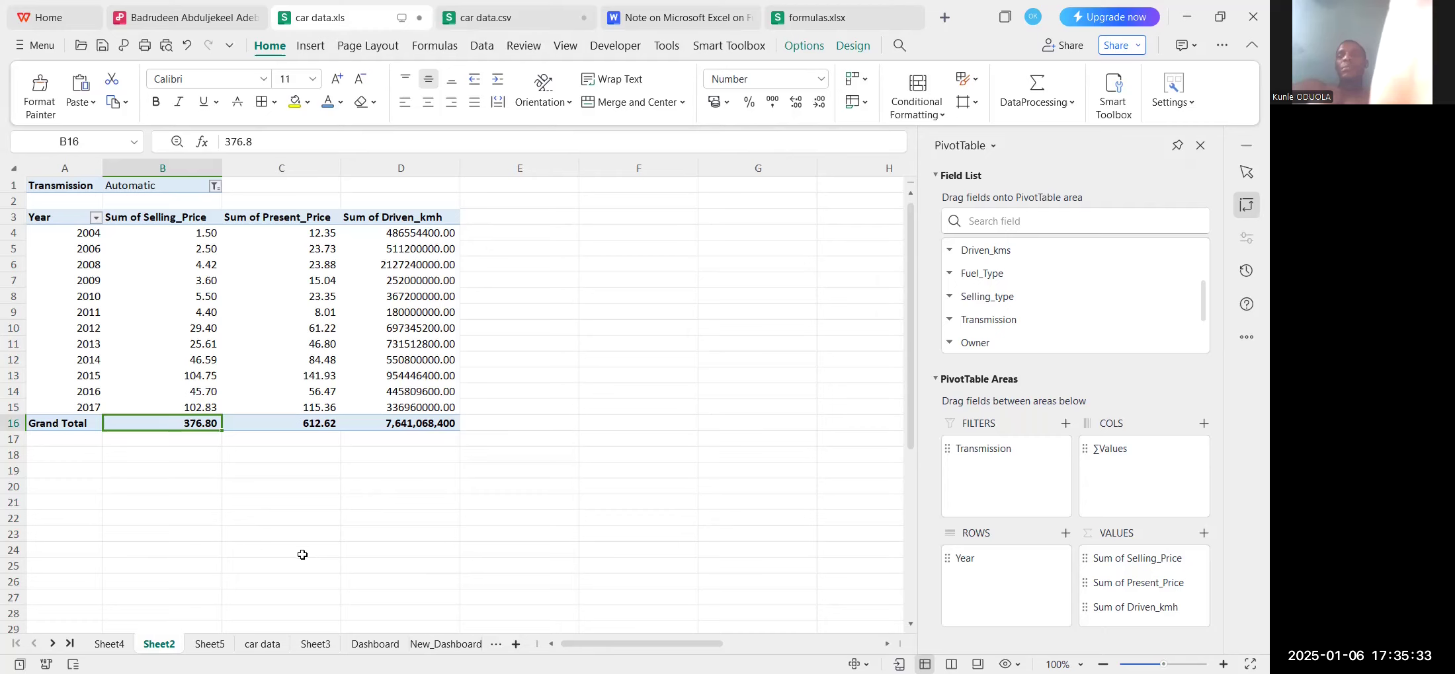
key(ctrl+c)
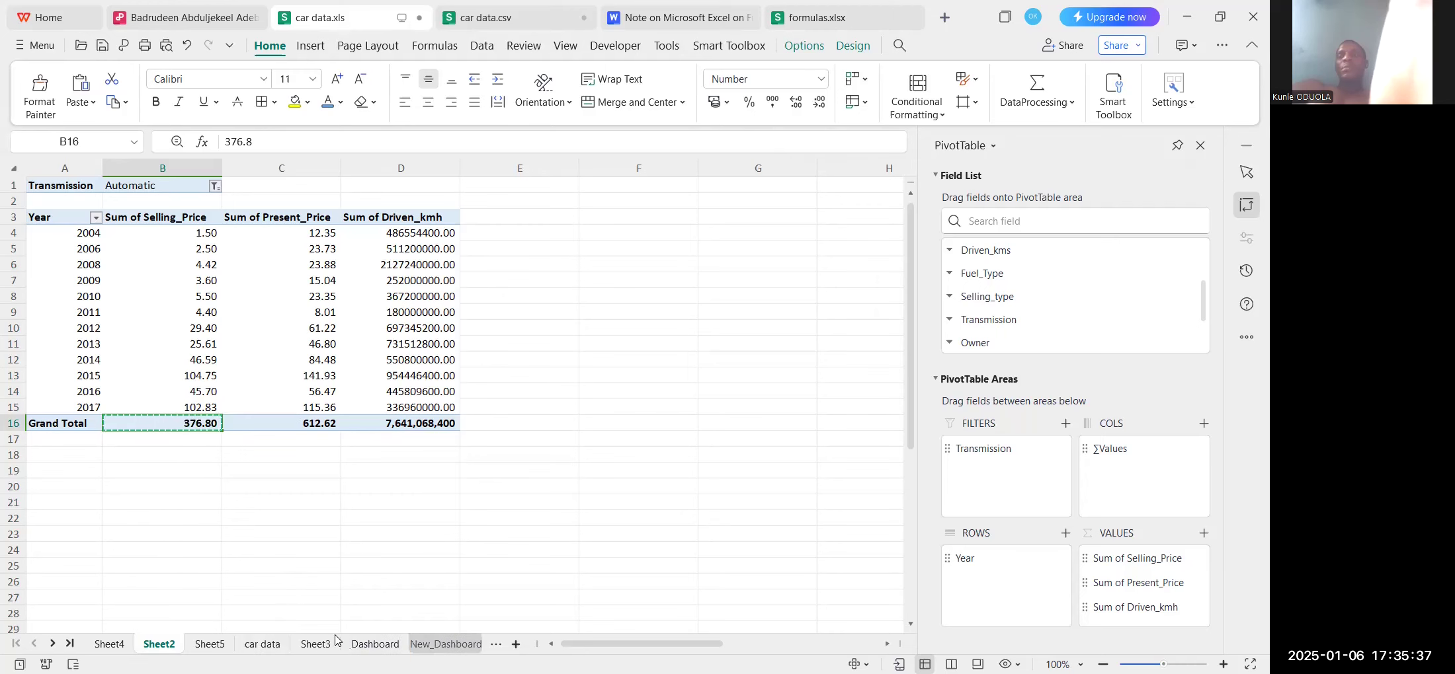
Add a dollar sign before the Total Price by Manual card's value on New_Dashboard so it reads $1,026.25.
click(446, 644)
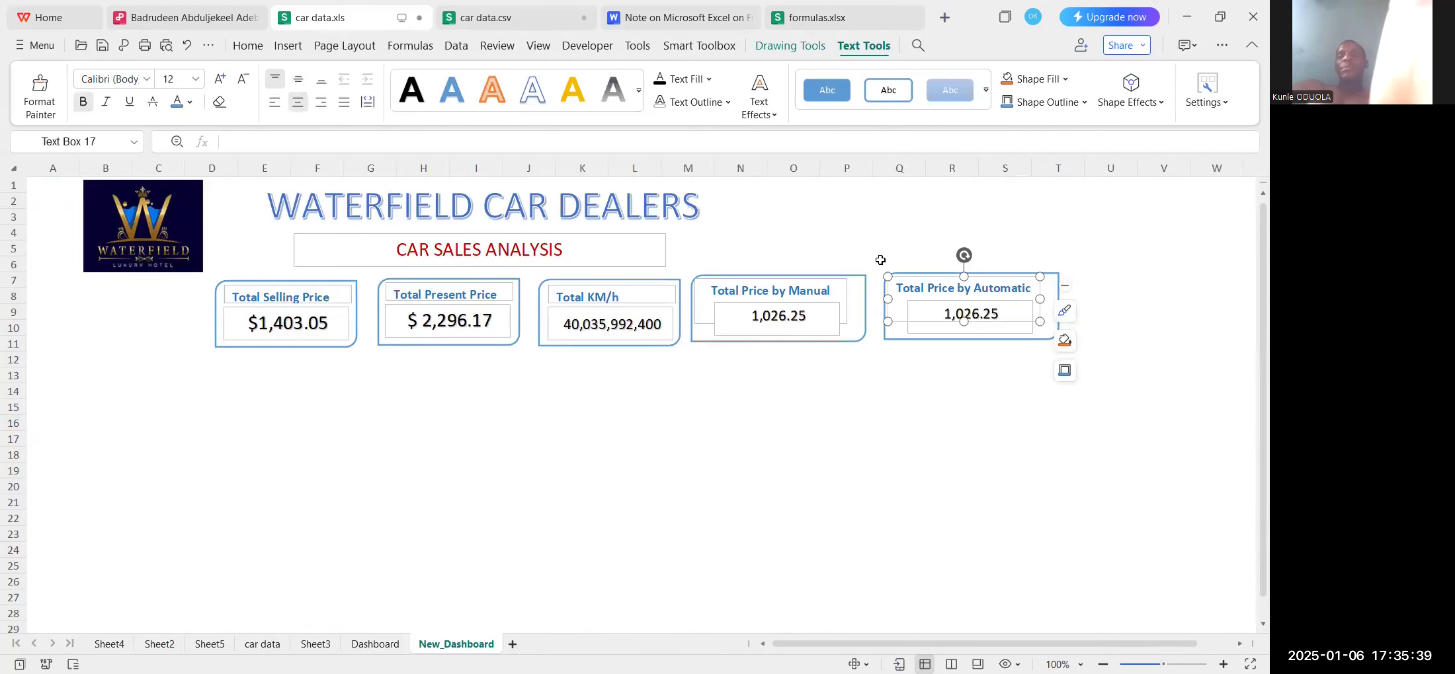
click(748, 325)
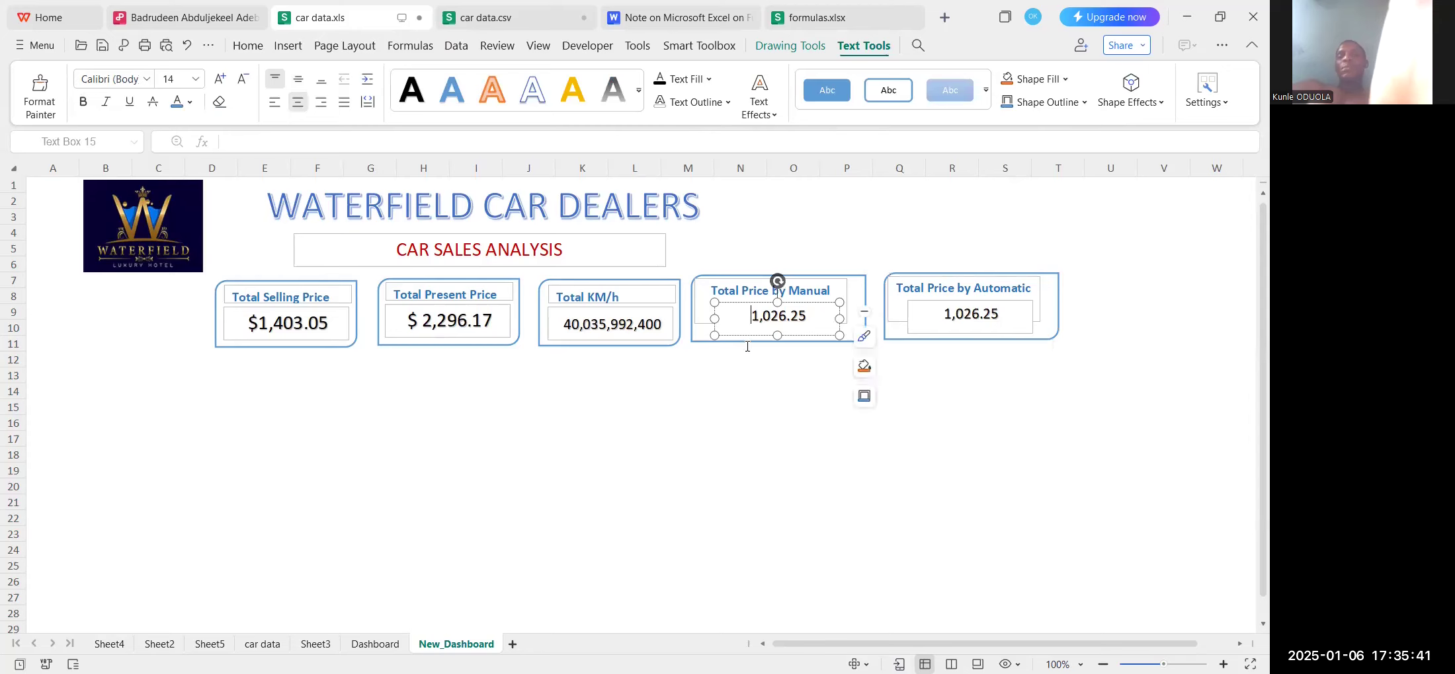
text($)
Replace the Total Price by Automatic card's value with $376.80, the Sheet2 pivot table's Automatic selling price total.
click(947, 314)
drag(945, 314, 1001, 316)
click(160, 644)
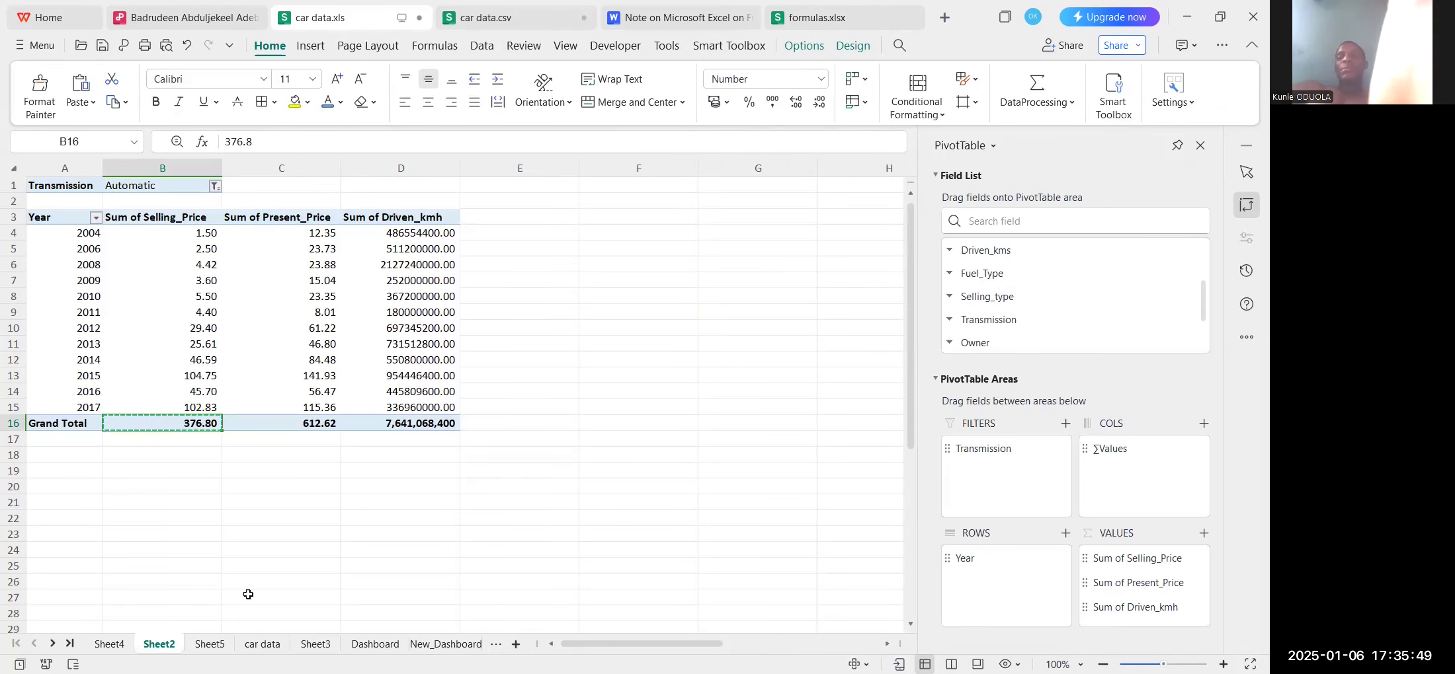
click(445, 644)
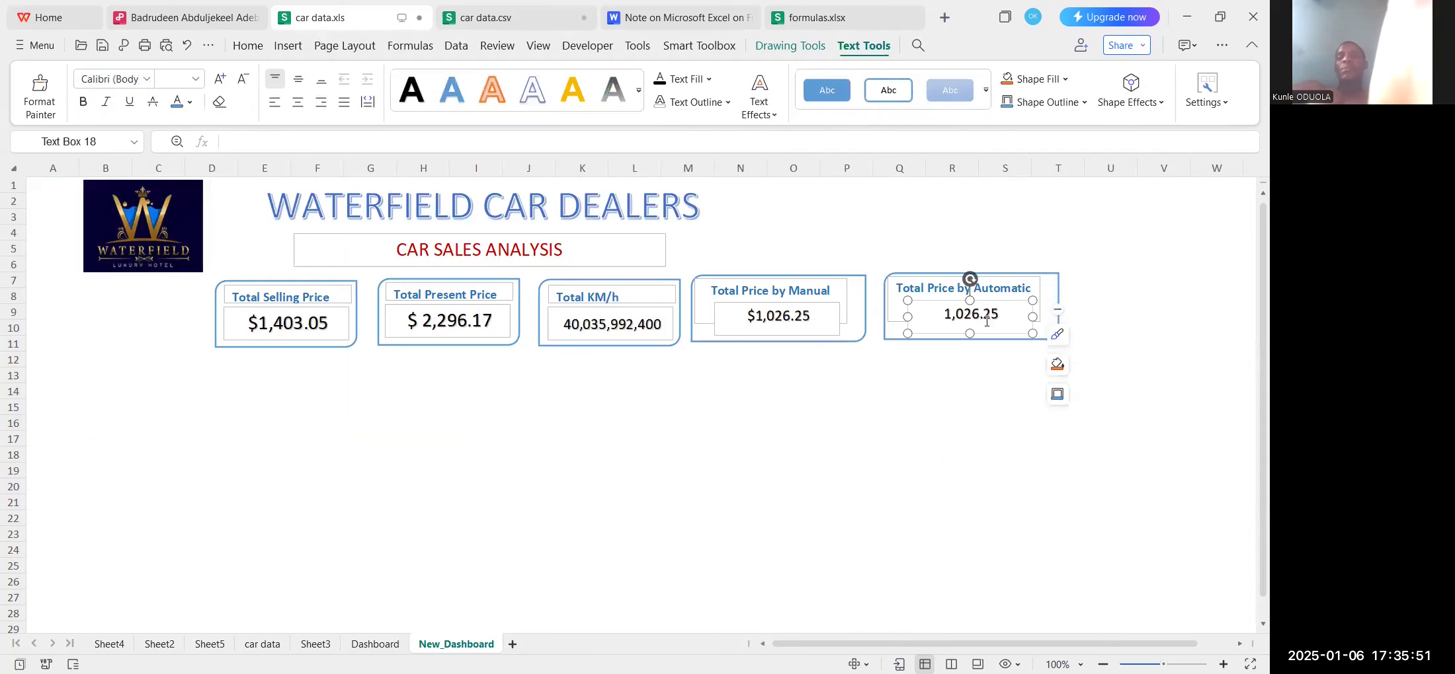
drag(1004, 314, 942, 318)
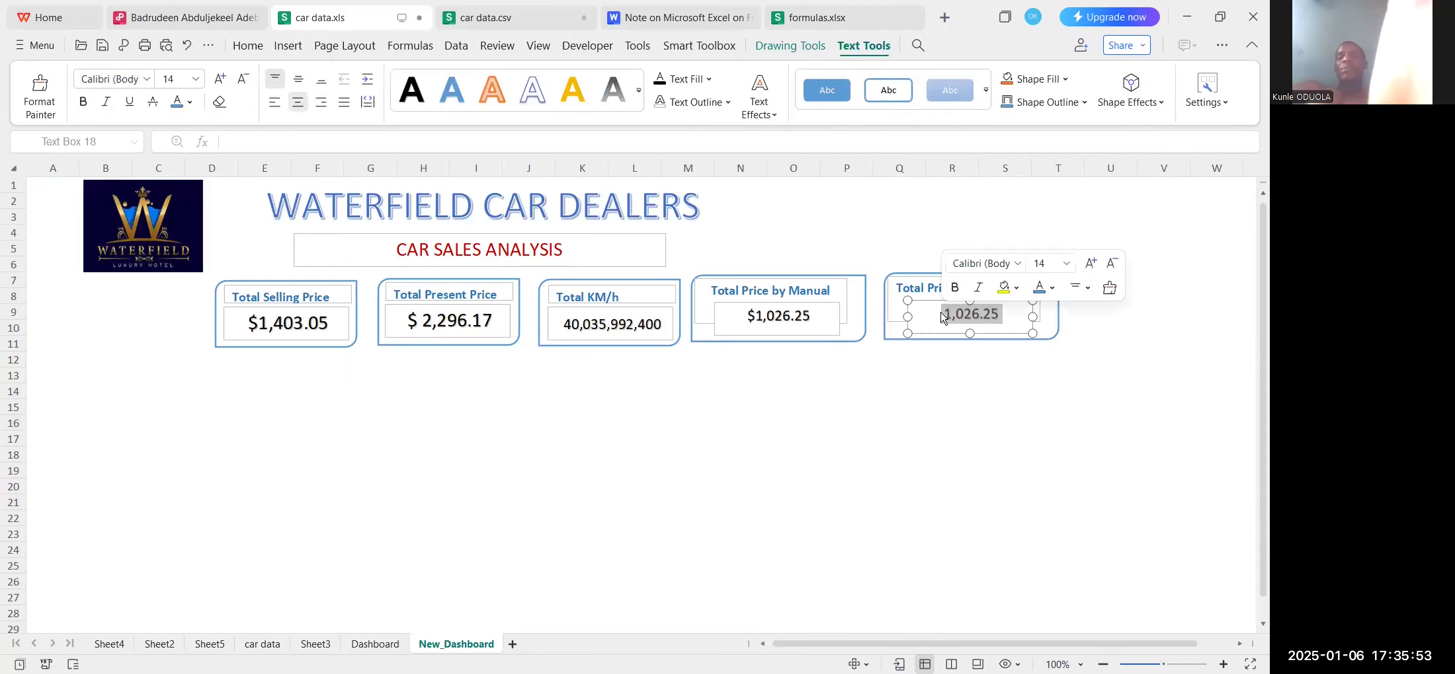
text(37)
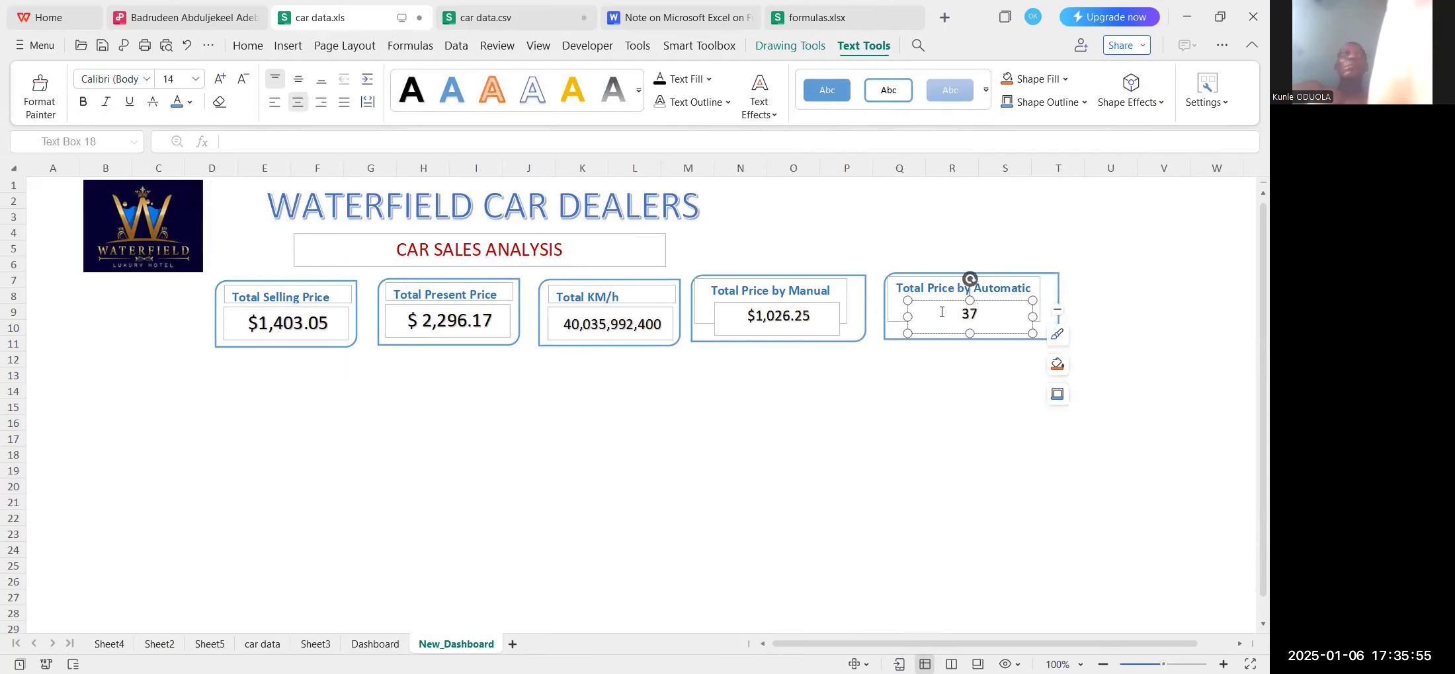
text(6.)
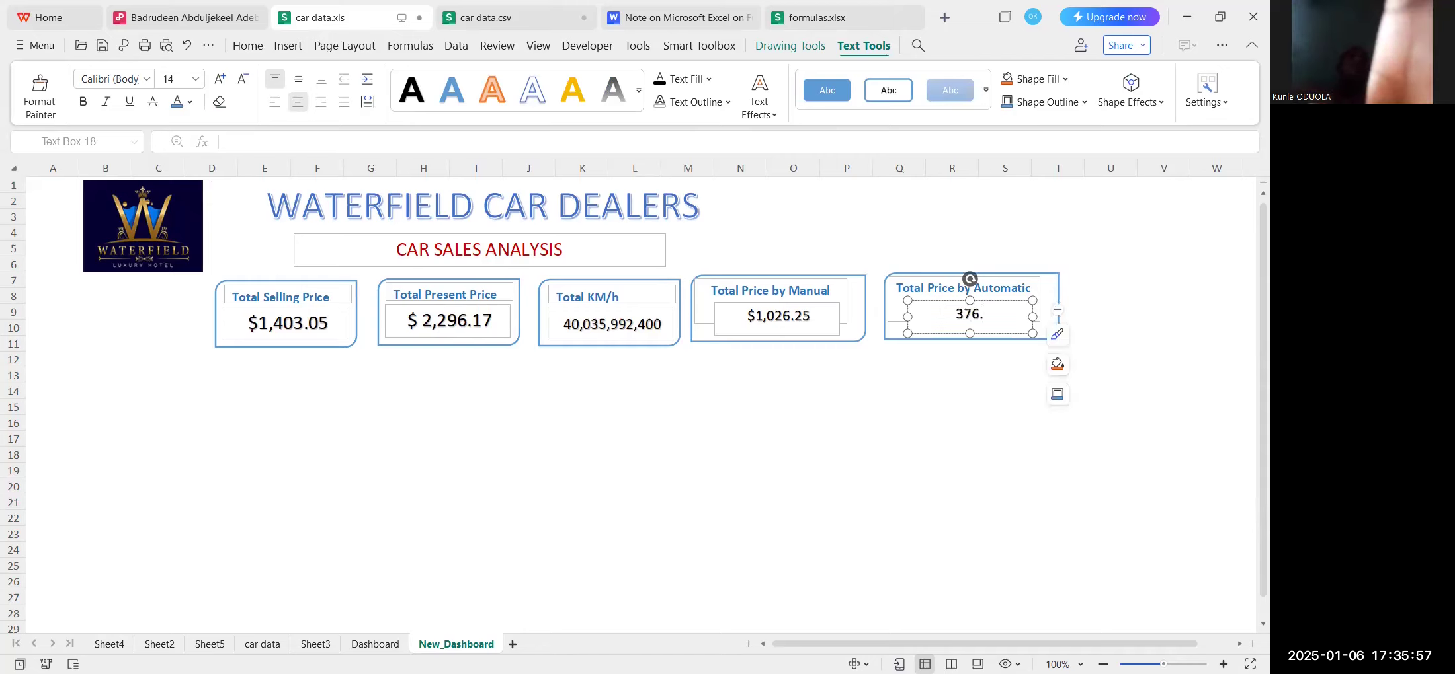
text(80)
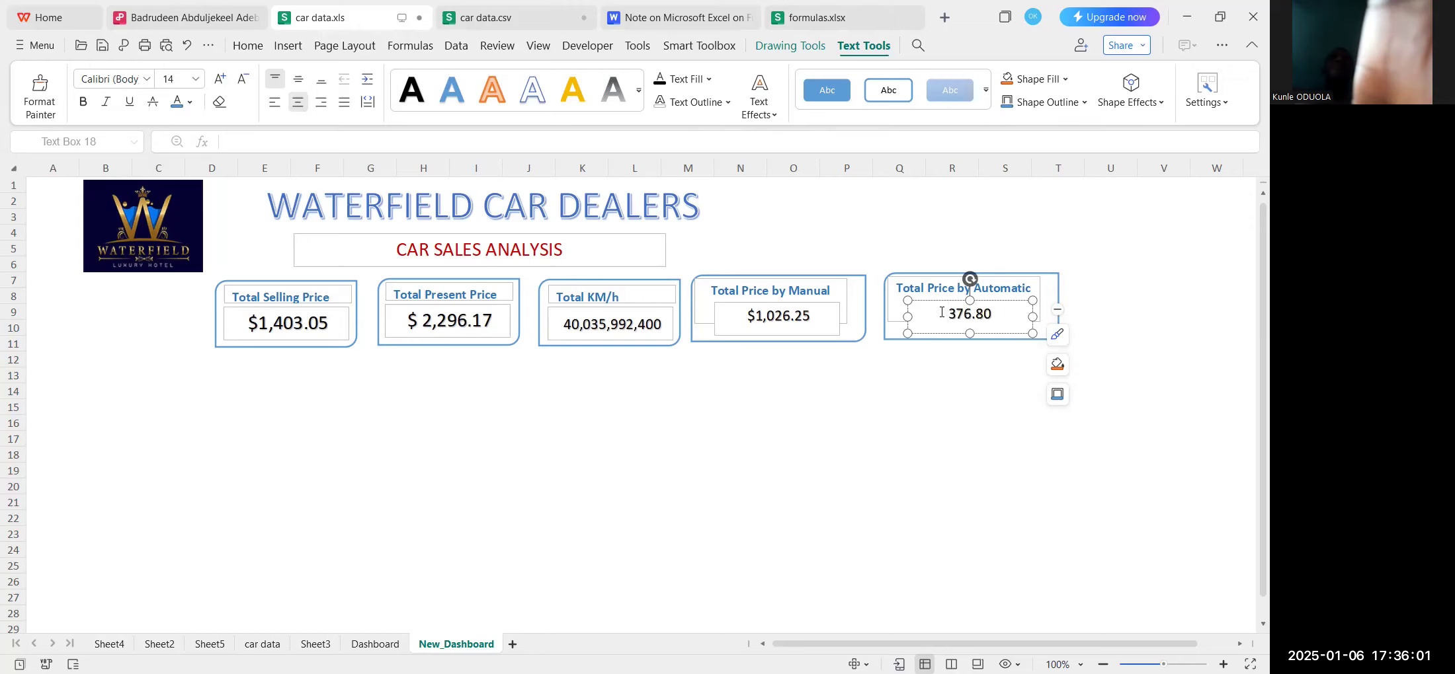
text($)
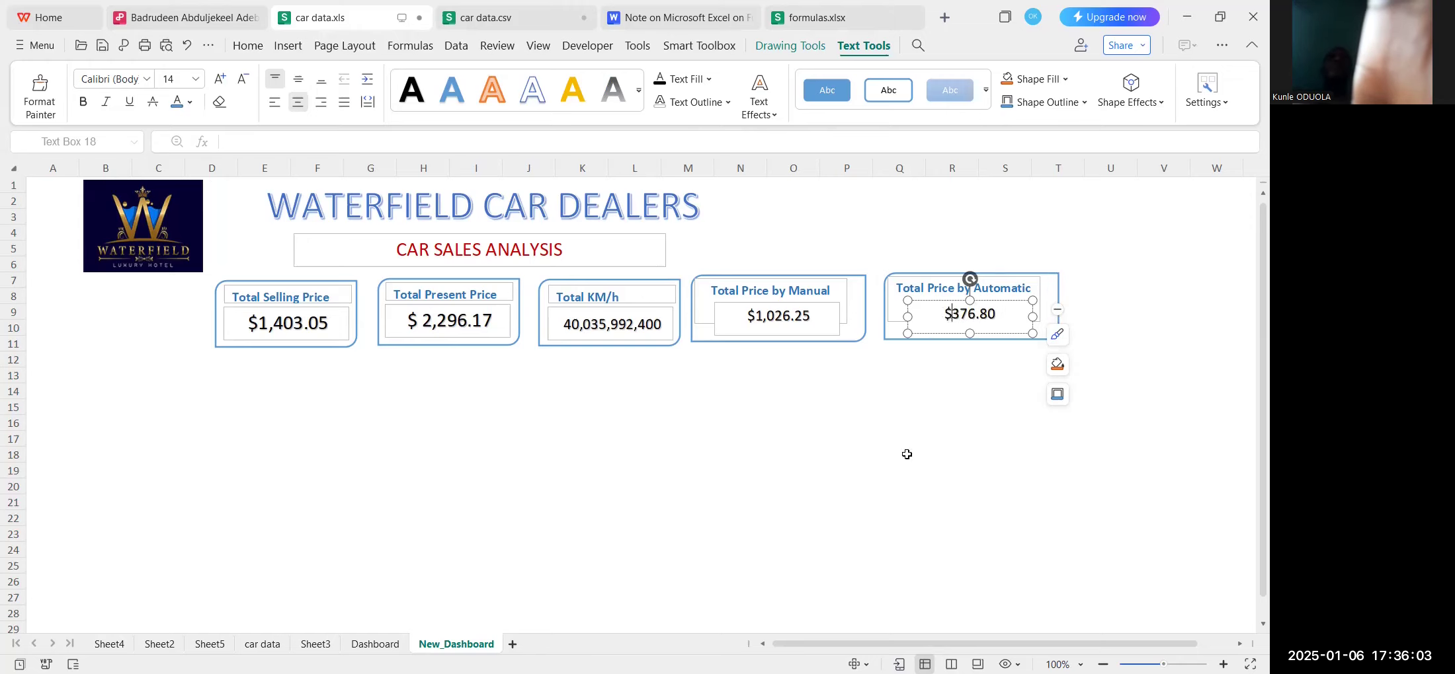
click(910, 452)
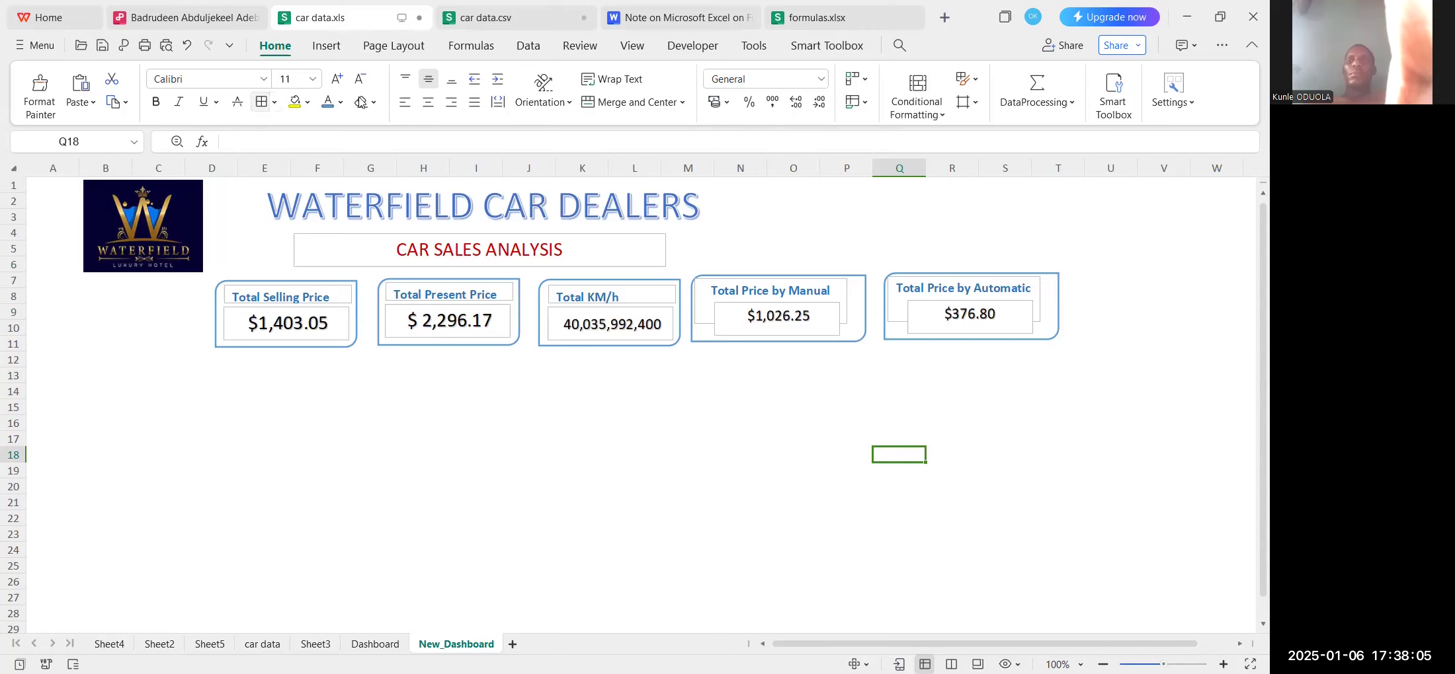
Draw a straight horizontal divider line about 14.3 in wide across the dashboard, just below the five cards.
click(332, 51)
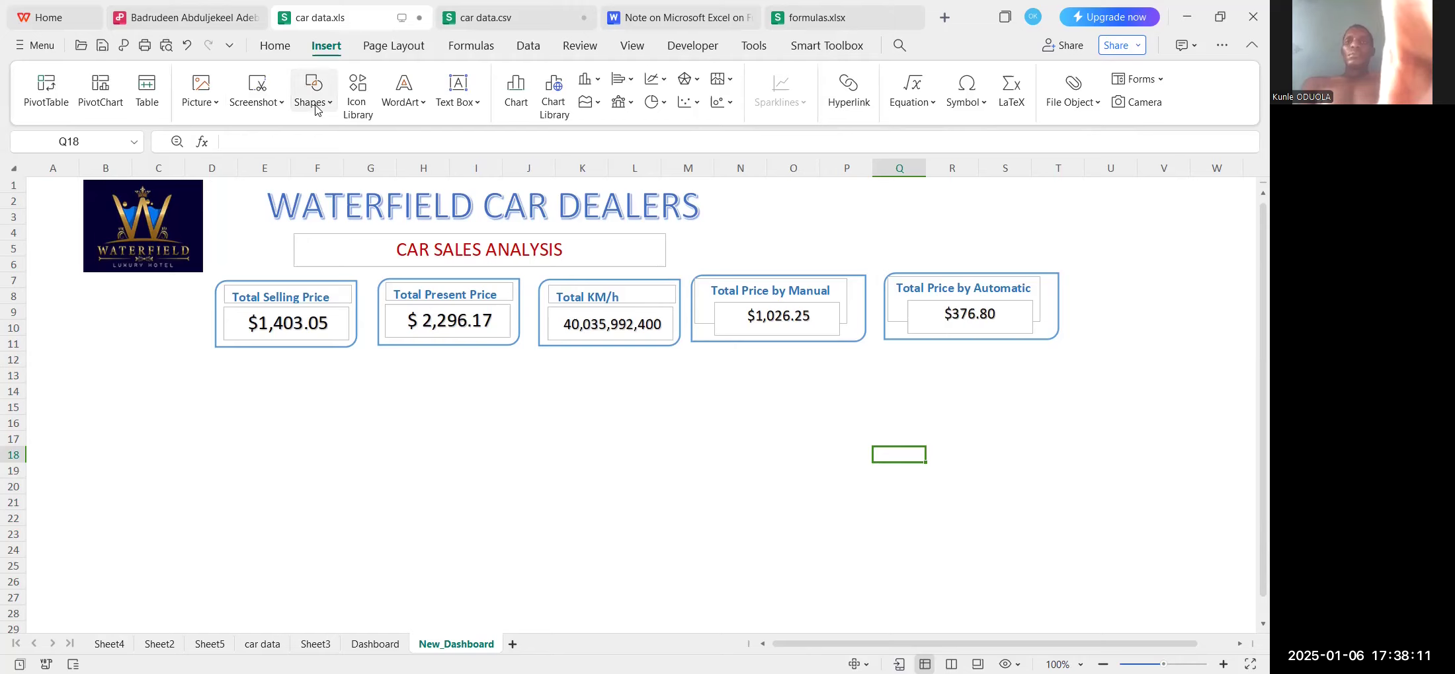
mouse_move(64, 363)
mouse_down()
mouse_move(1220, 475)
mouse_move(1202, 481)
mouse_up()
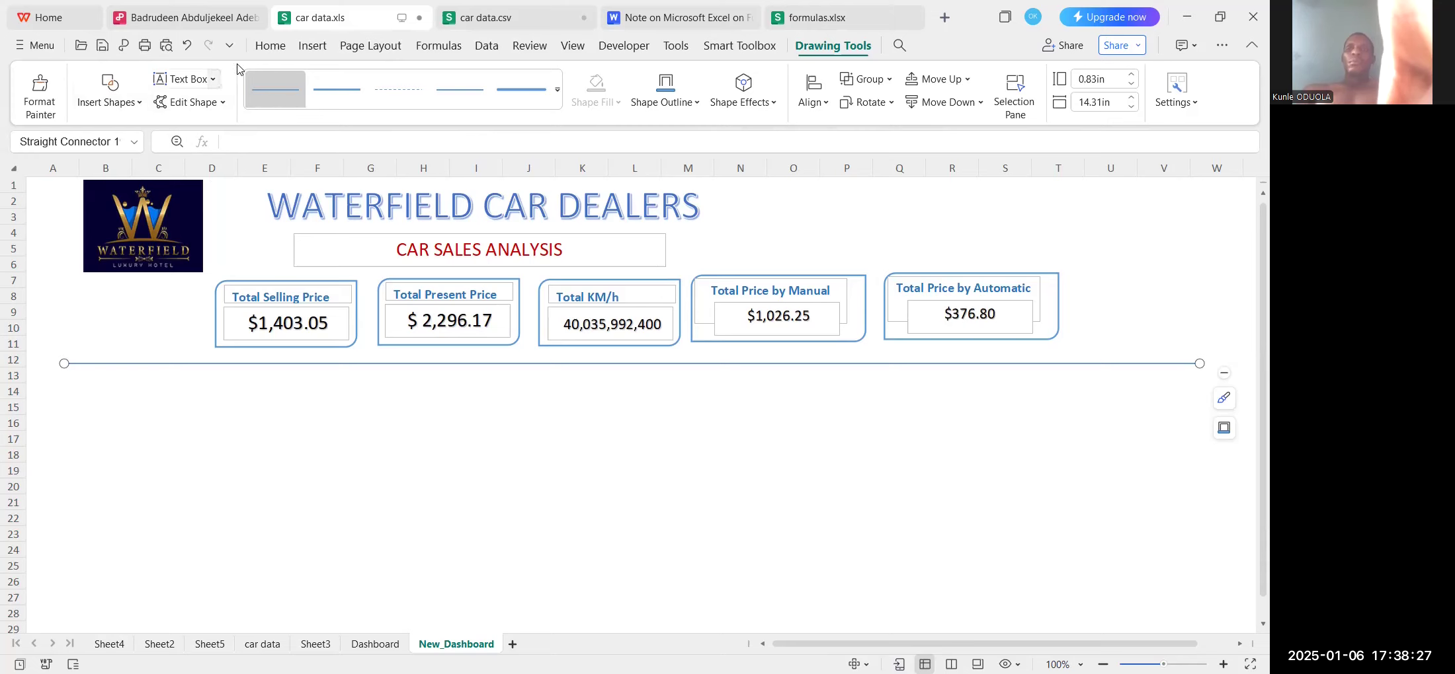
Draw a rectangle below the divider line, apply the white blue-outlined style, and narrow it to about 3.03 by 4.59 in.
click(315, 47)
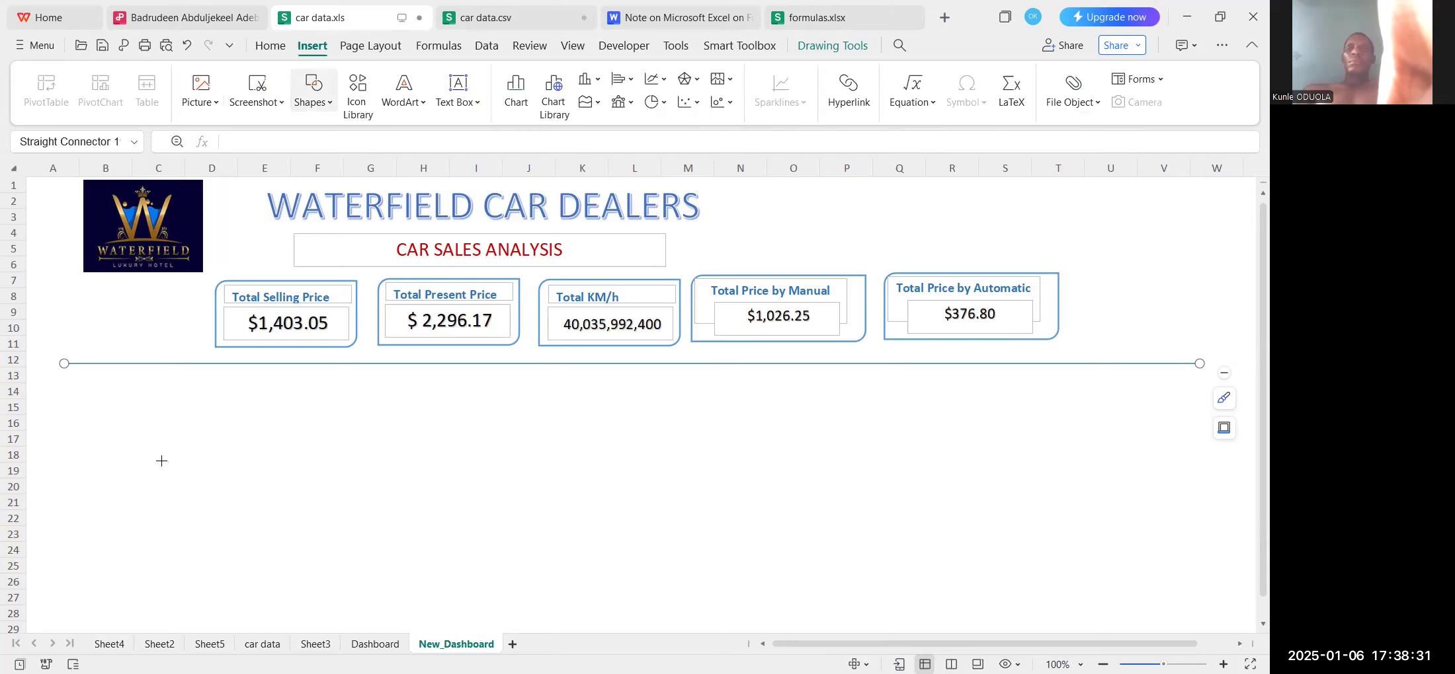
drag(65, 394, 546, 620)
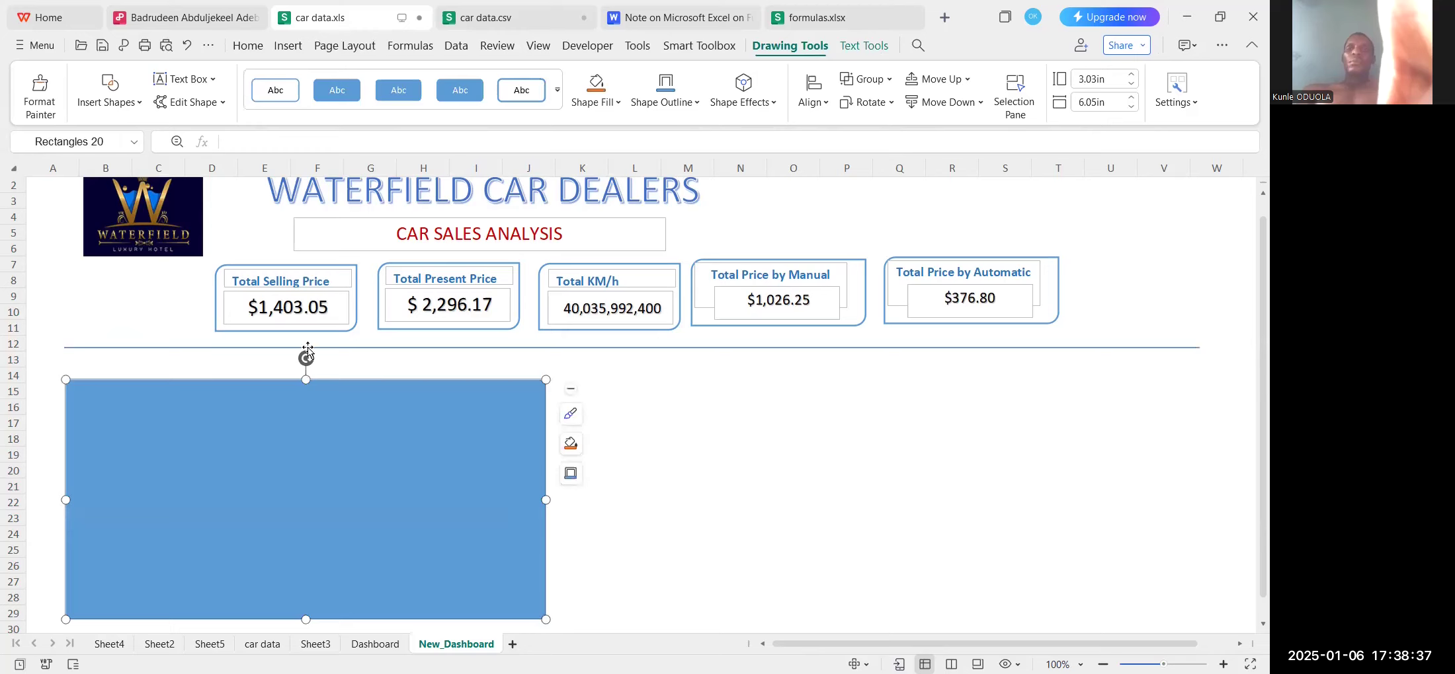
click(277, 92)
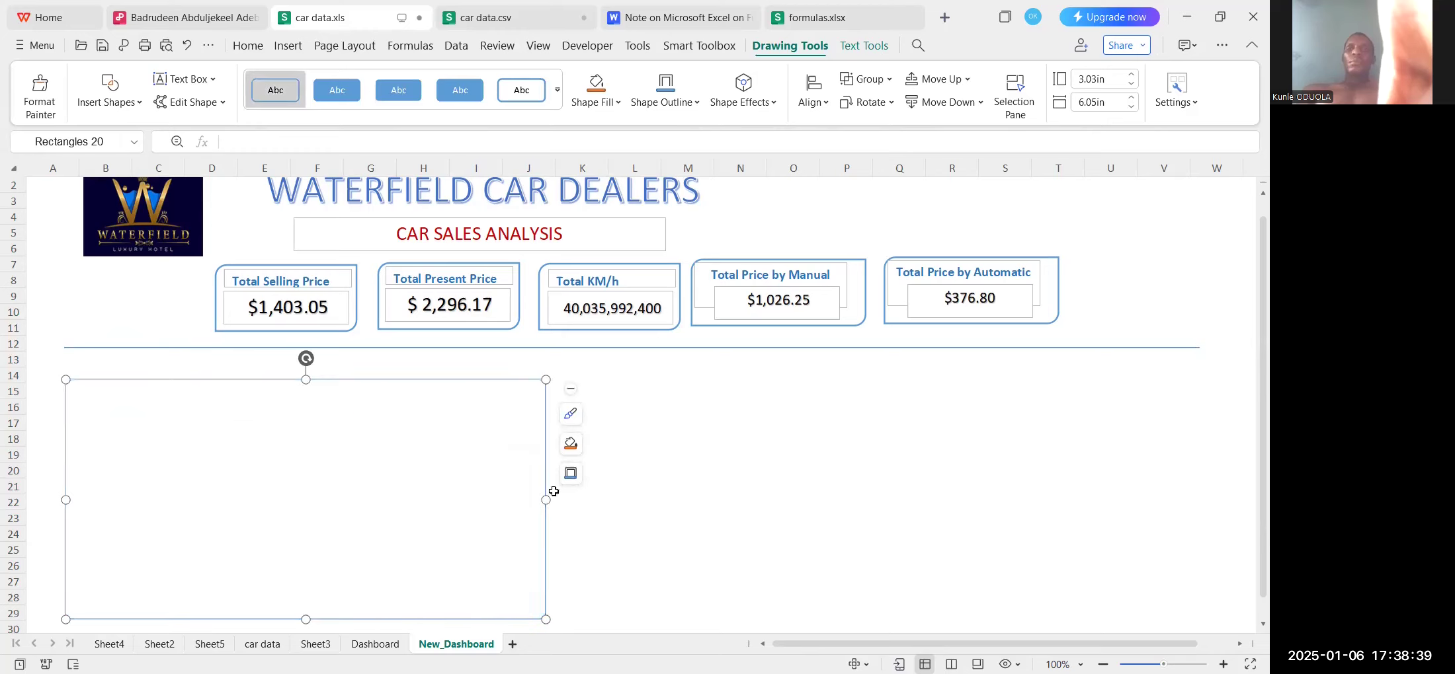
drag(545, 500, 443, 497)
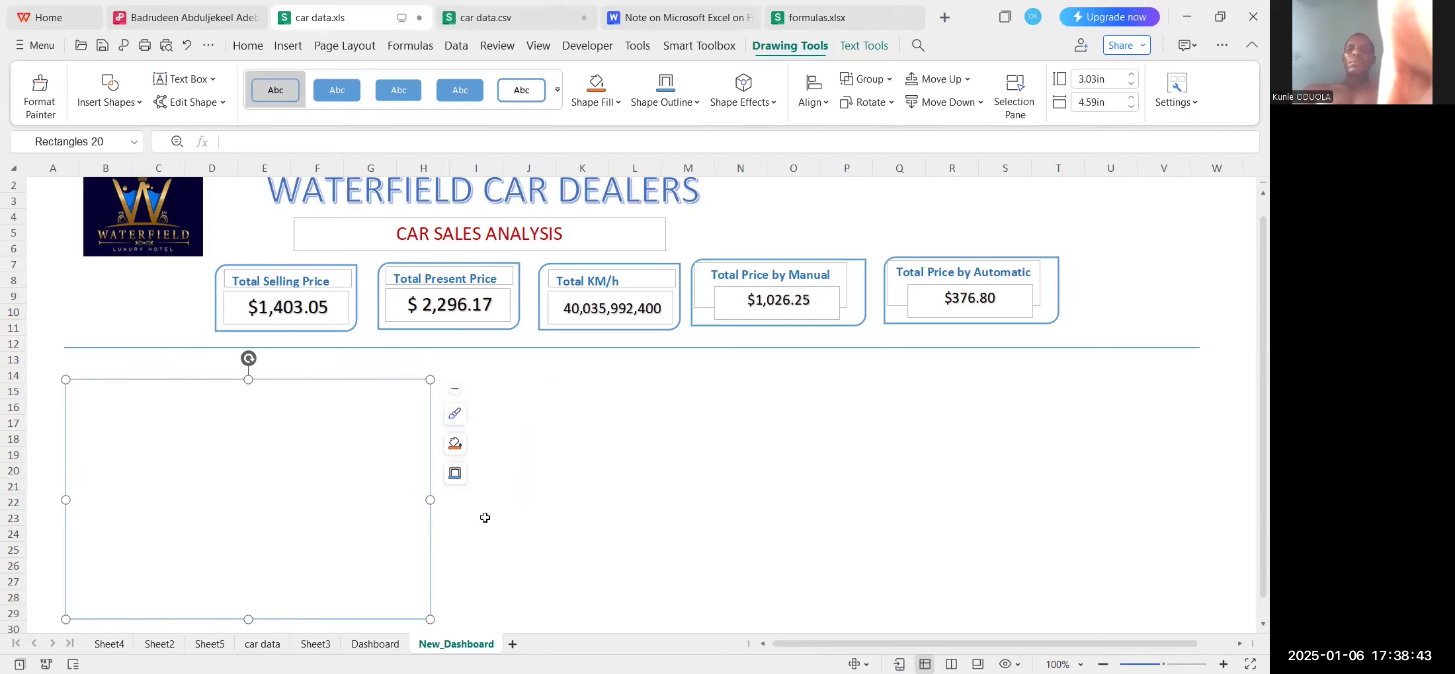
Make two copies of the rectangle and line them up beside the original as a row of three chart frames.
right_click(346, 381)
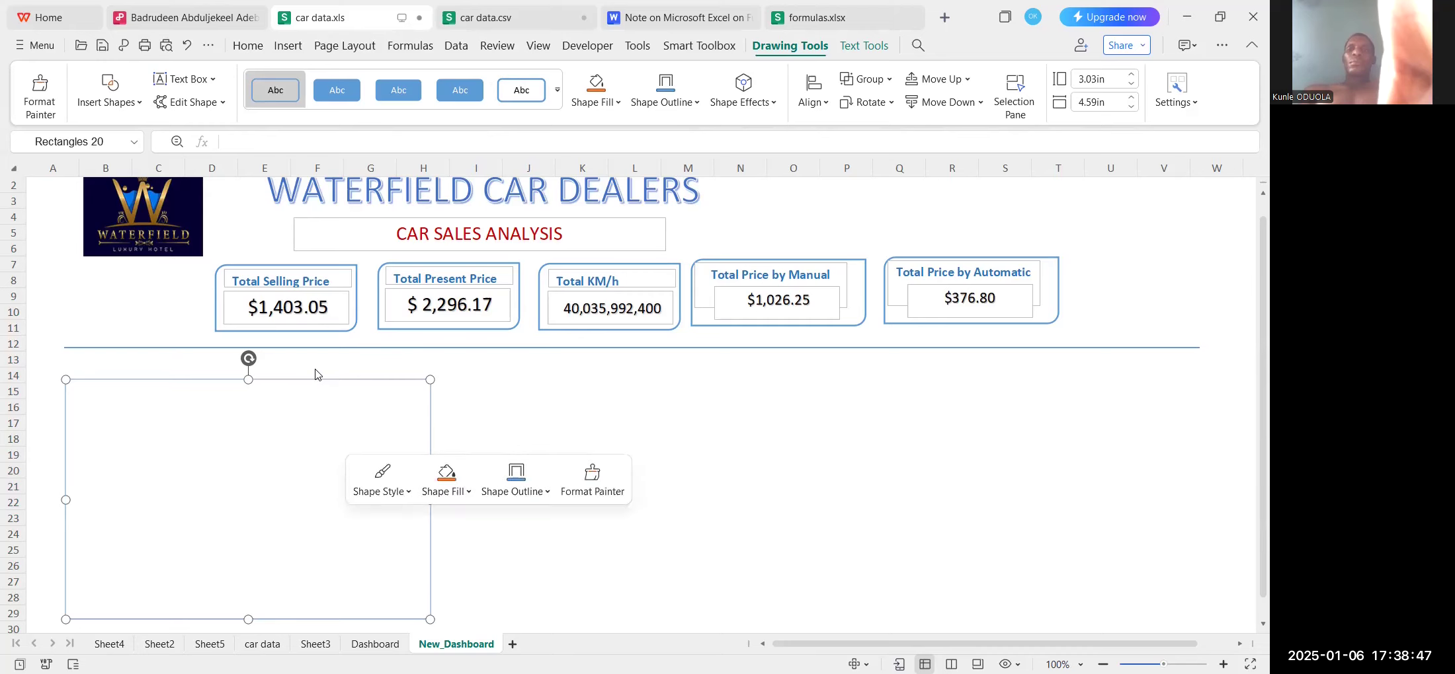
click(607, 483)
key(ctrl+v)
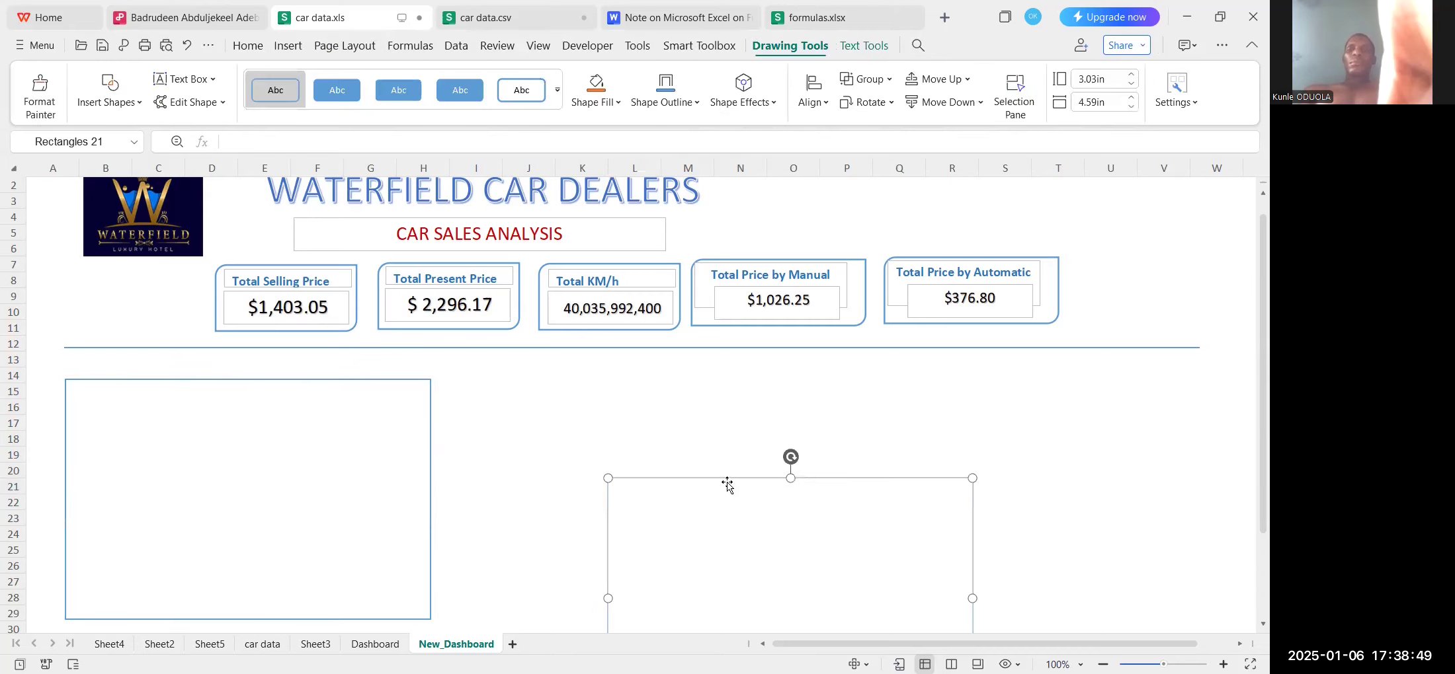
drag(721, 484, 552, 389)
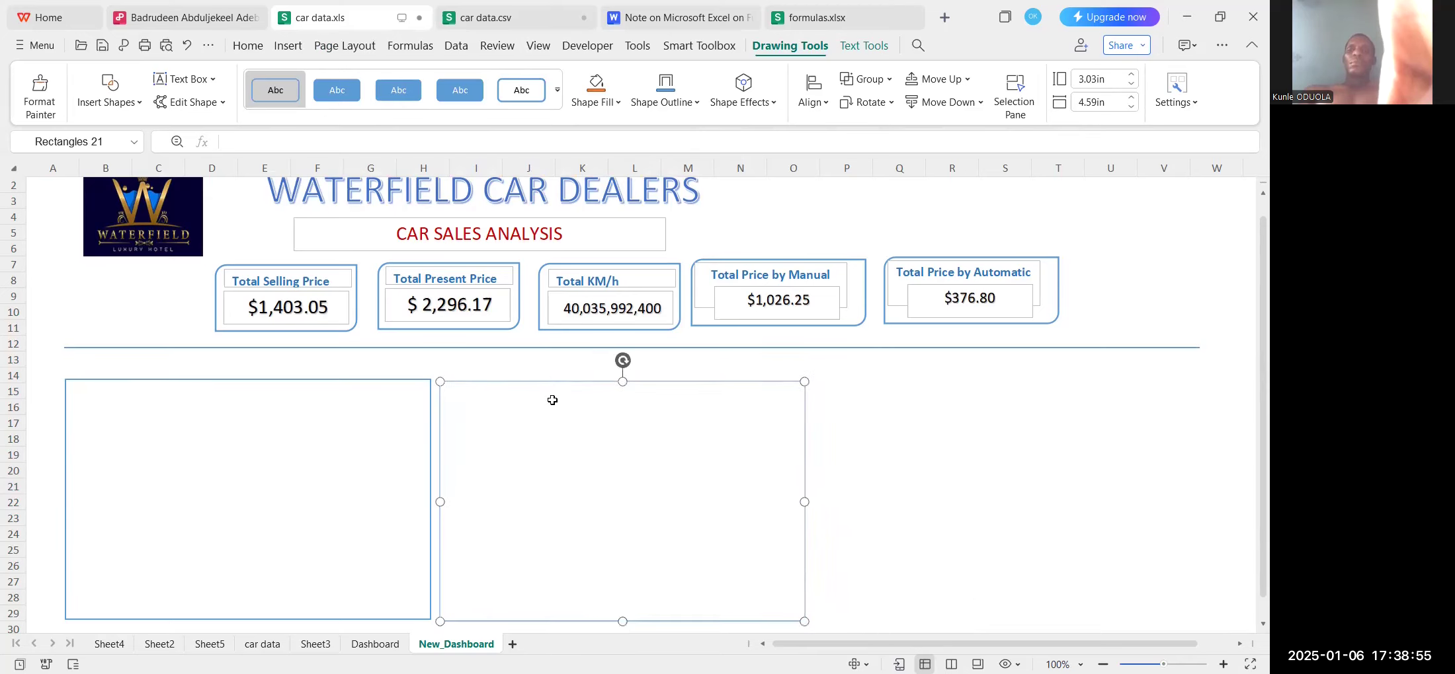
key(ctrl+v)
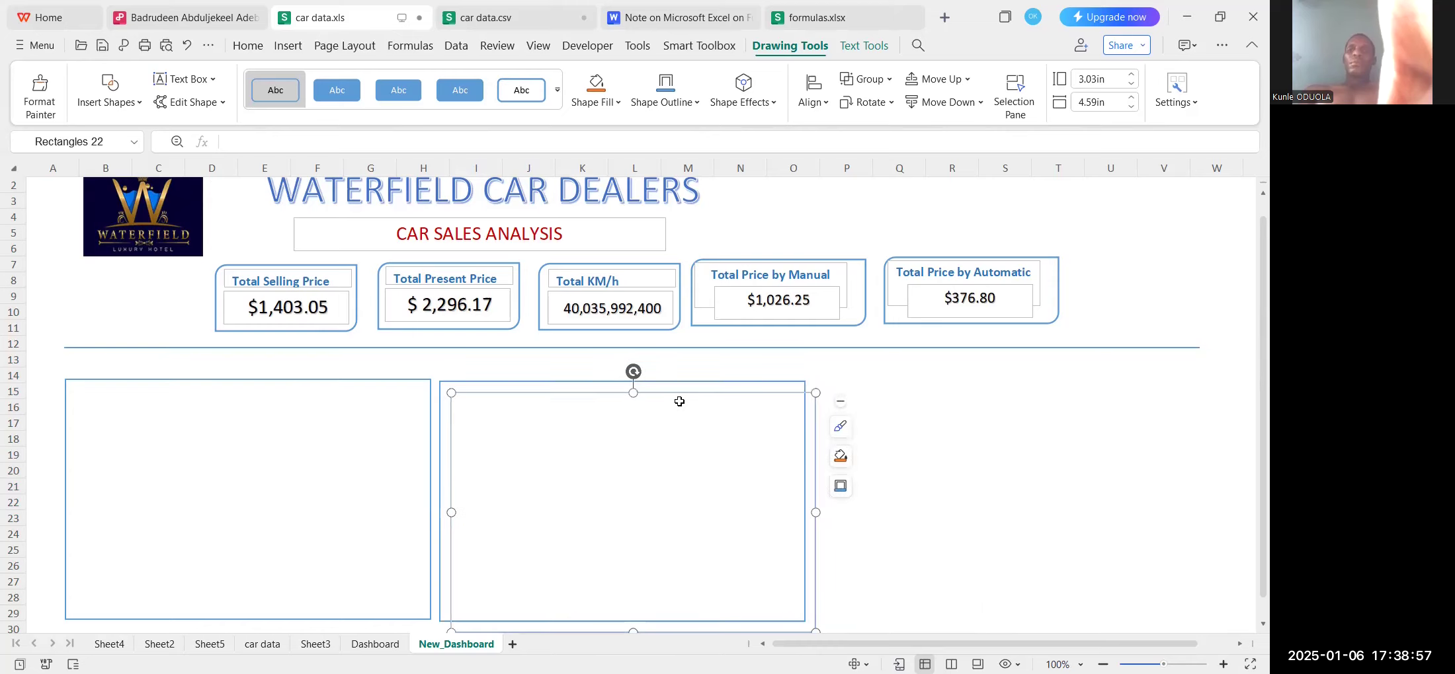
drag(682, 397, 1042, 383)
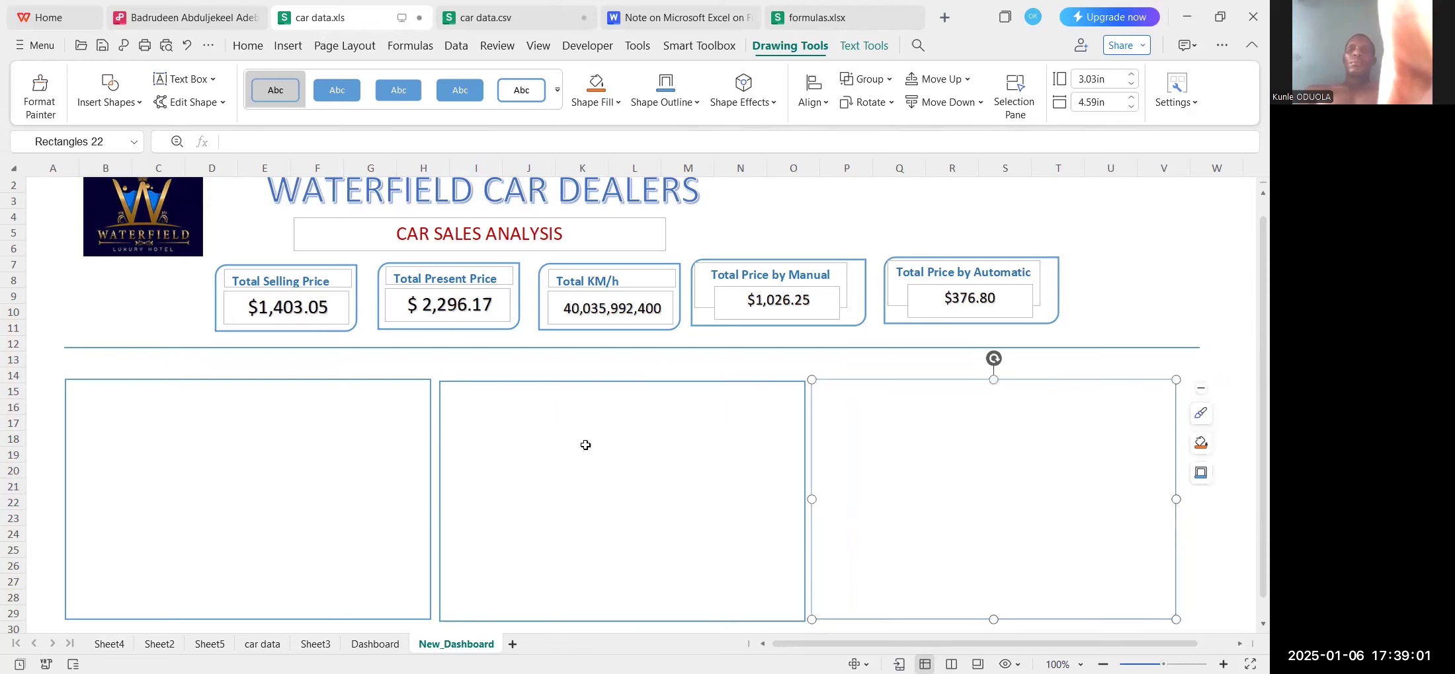
click(627, 363)
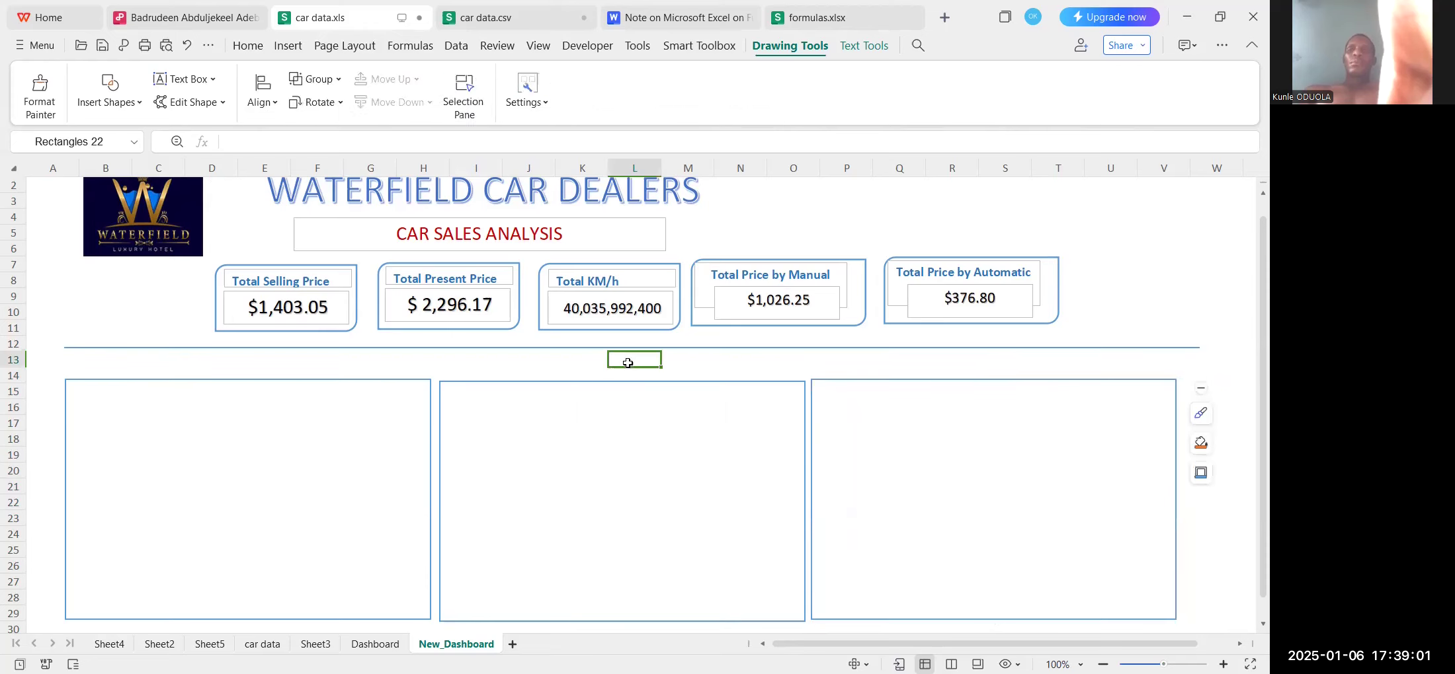
click(373, 349)
click(360, 436)
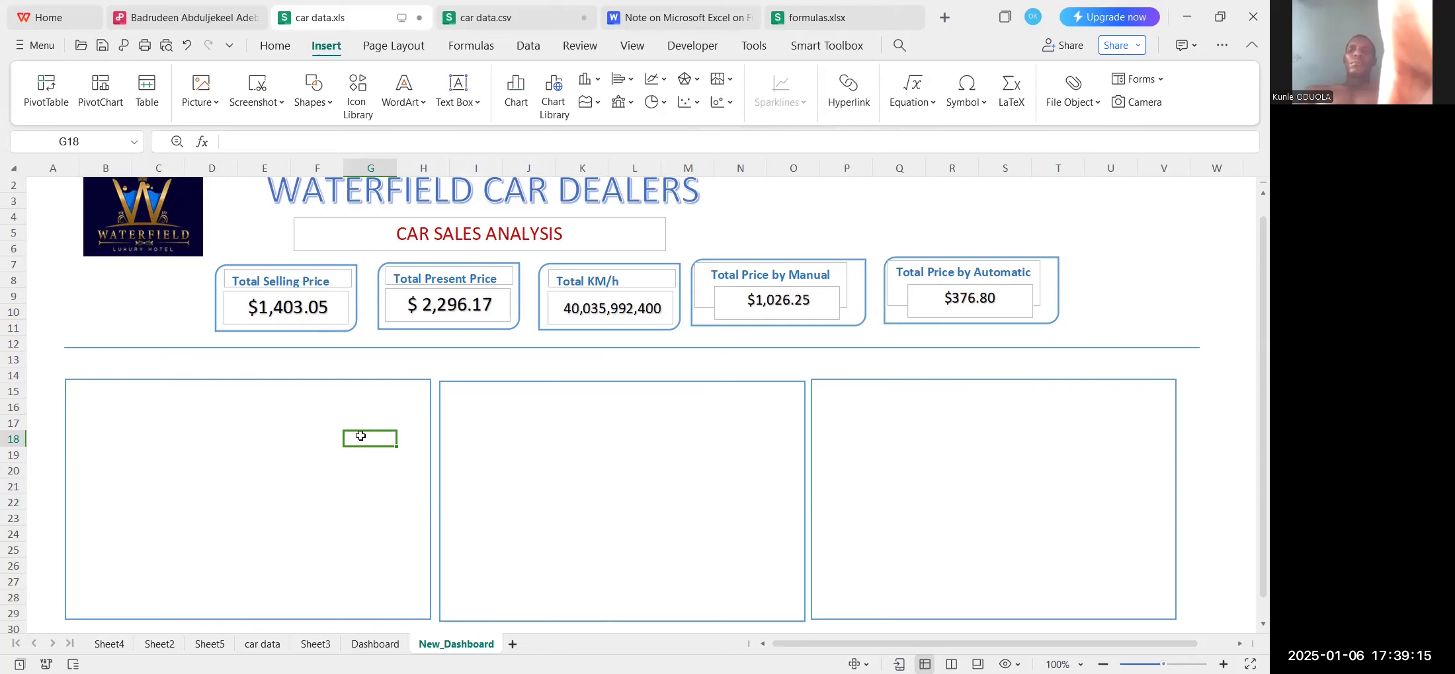
click(153, 645)
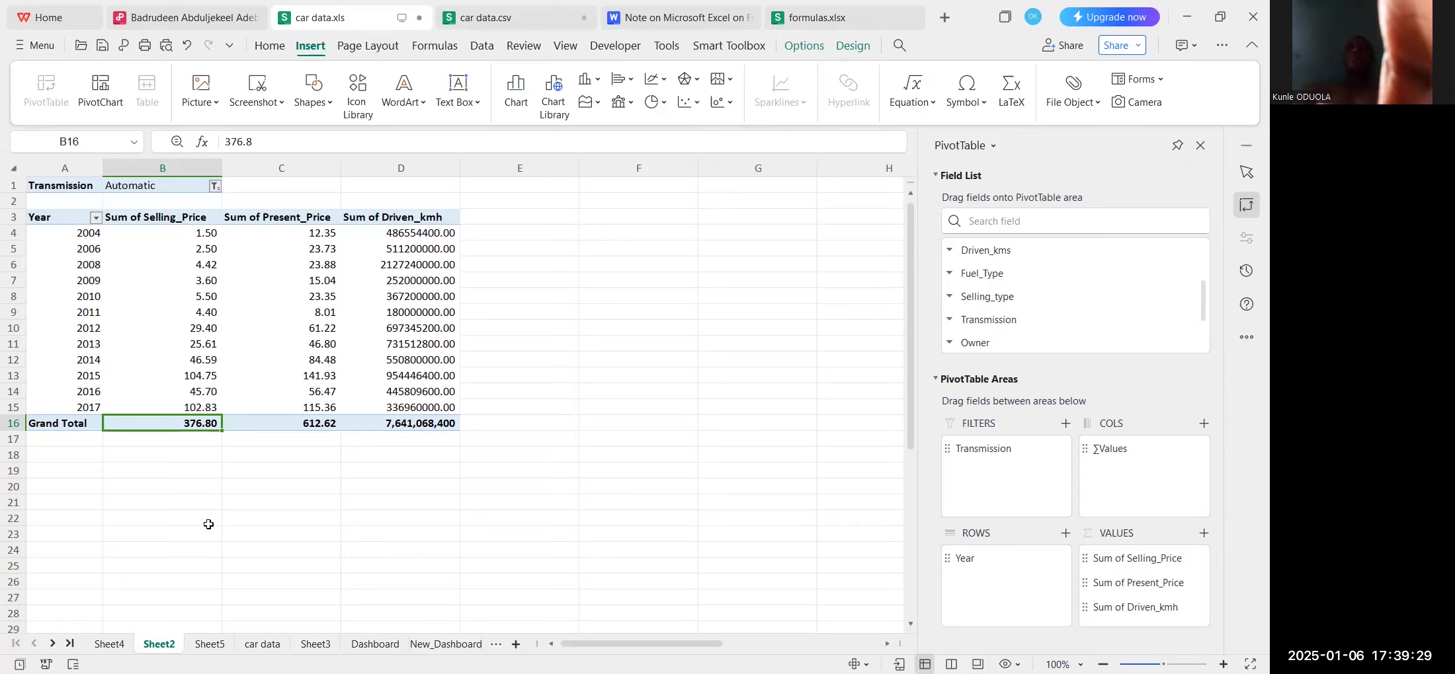
click(375, 644)
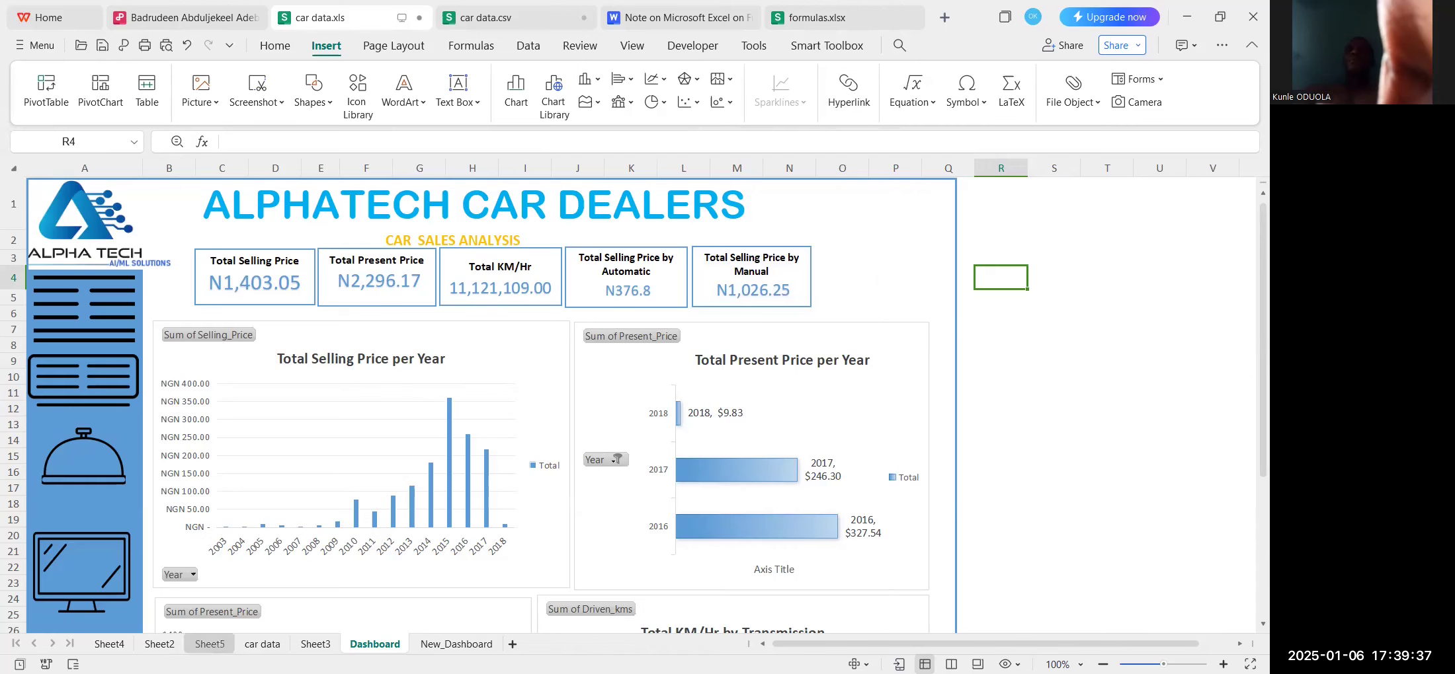
click(159, 644)
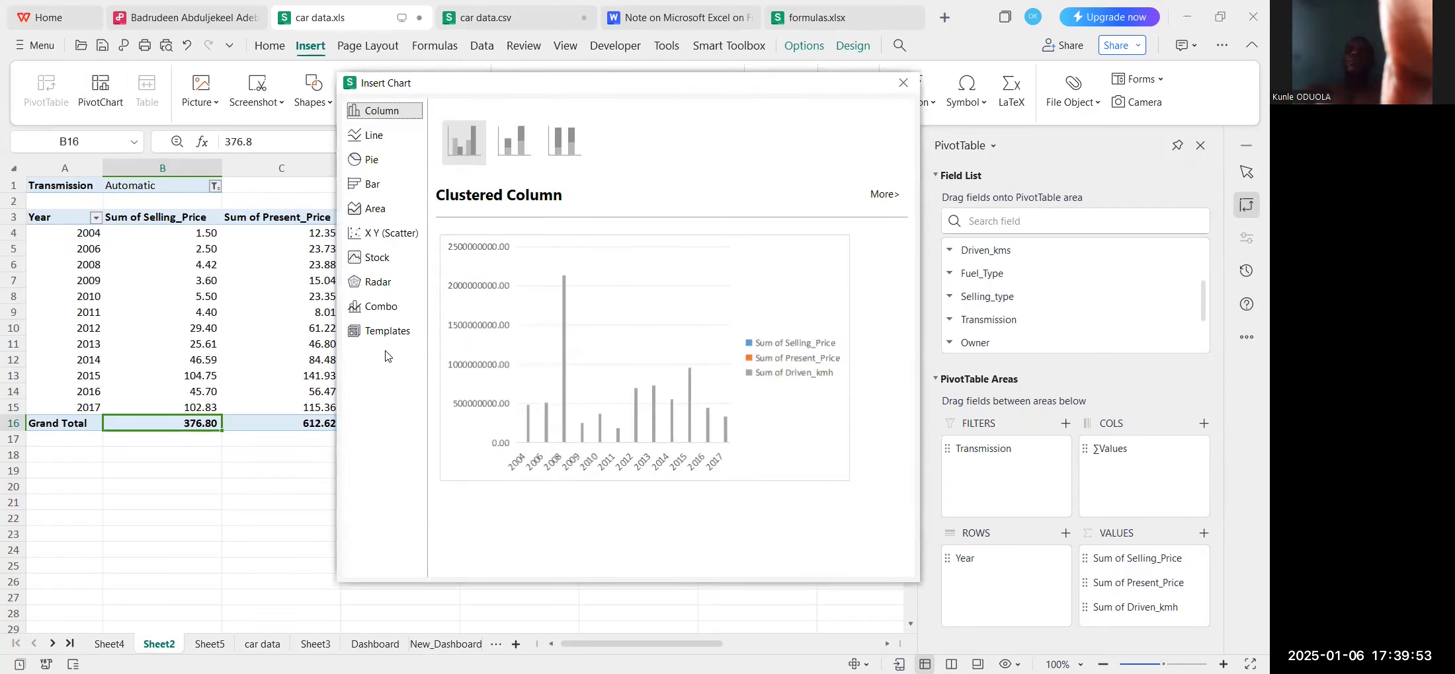
click(517, 148)
click(560, 152)
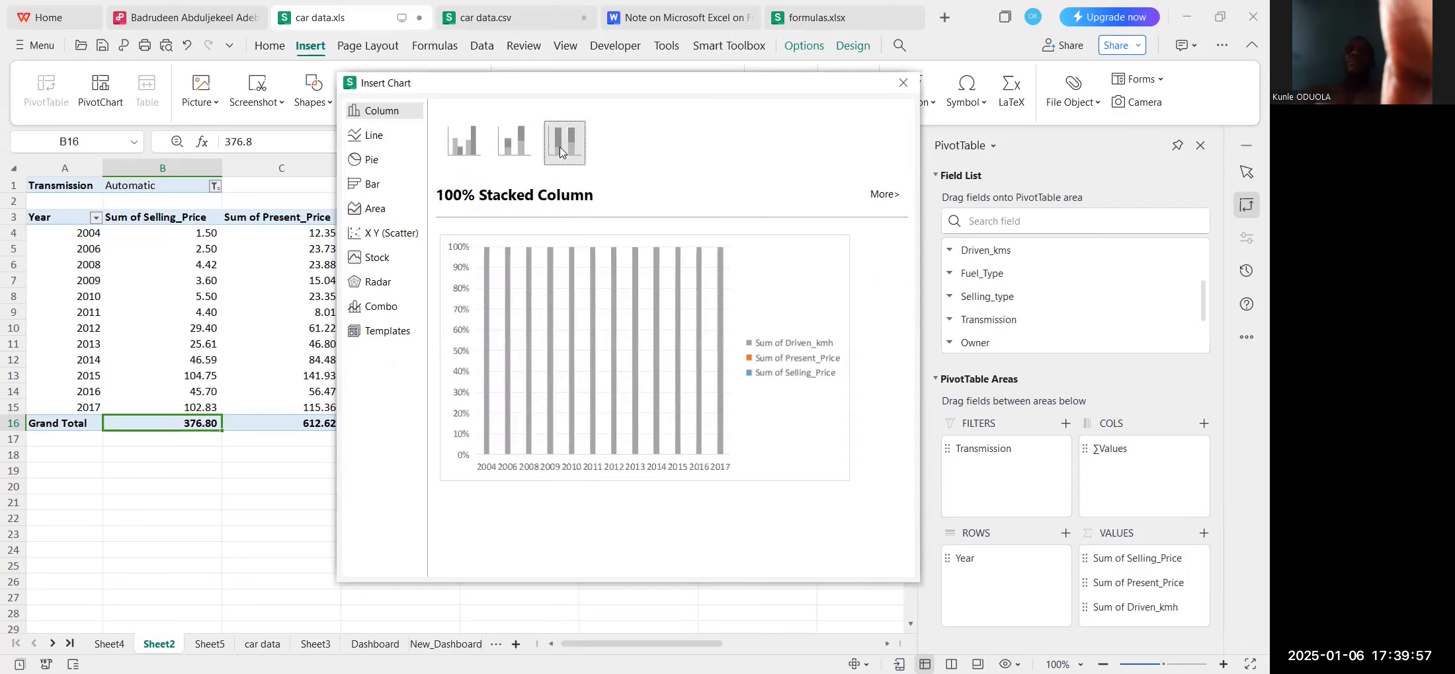
click(517, 149)
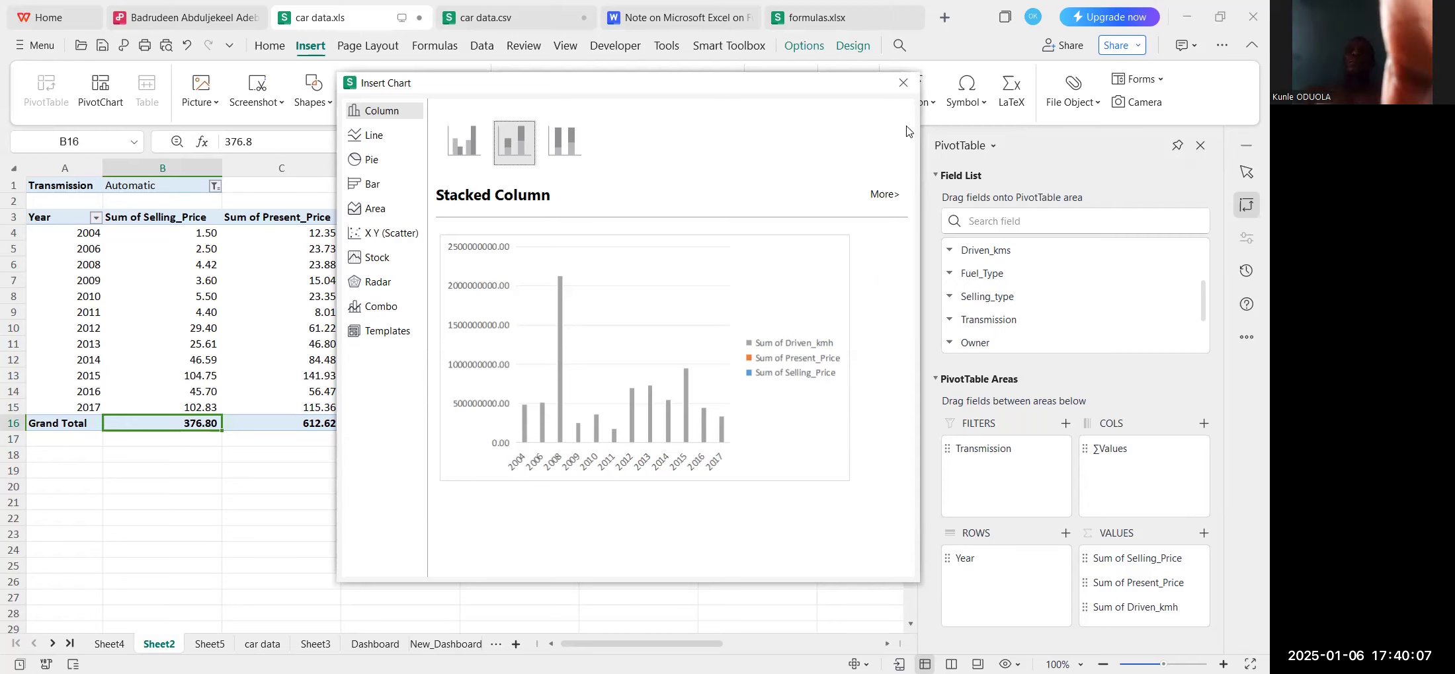
Insert a Clustered Column PivotChart from the Sheet2 pivot table and place it just to the right of the table.
drag(79, 233, 176, 406)
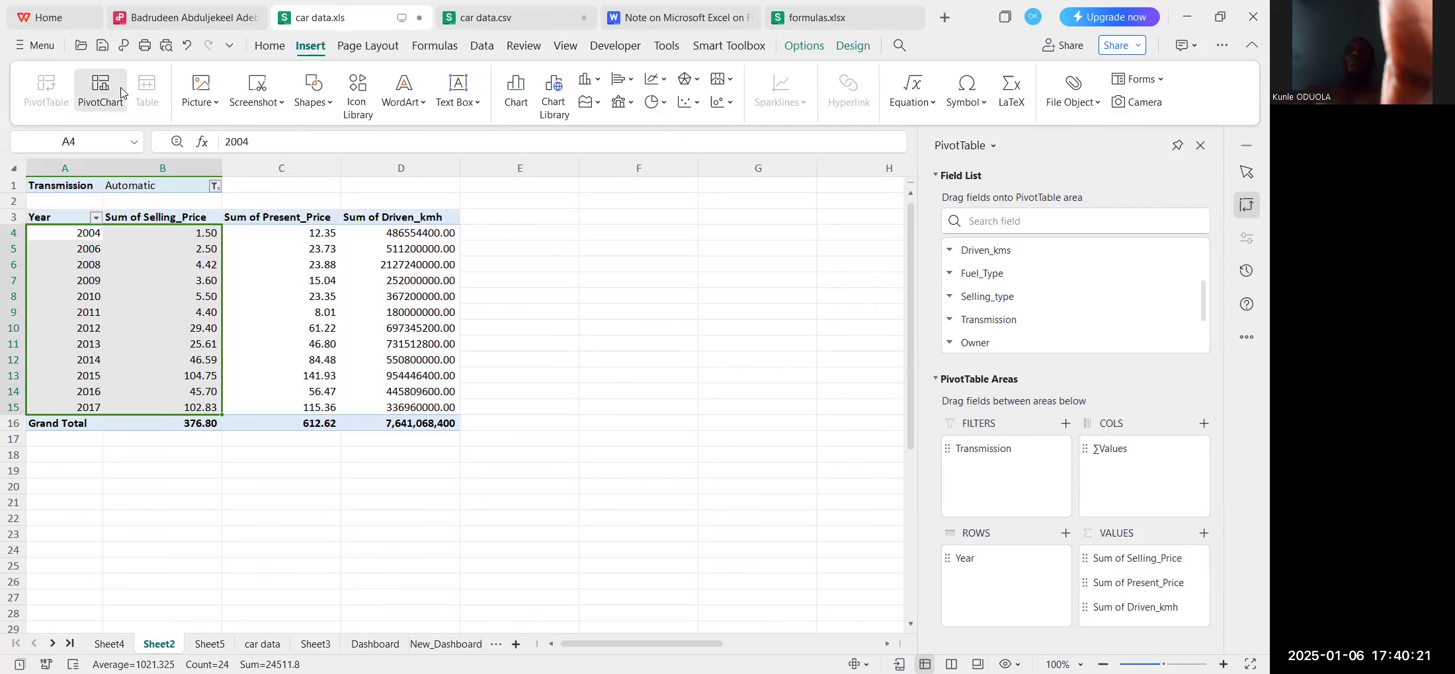
click(100, 89)
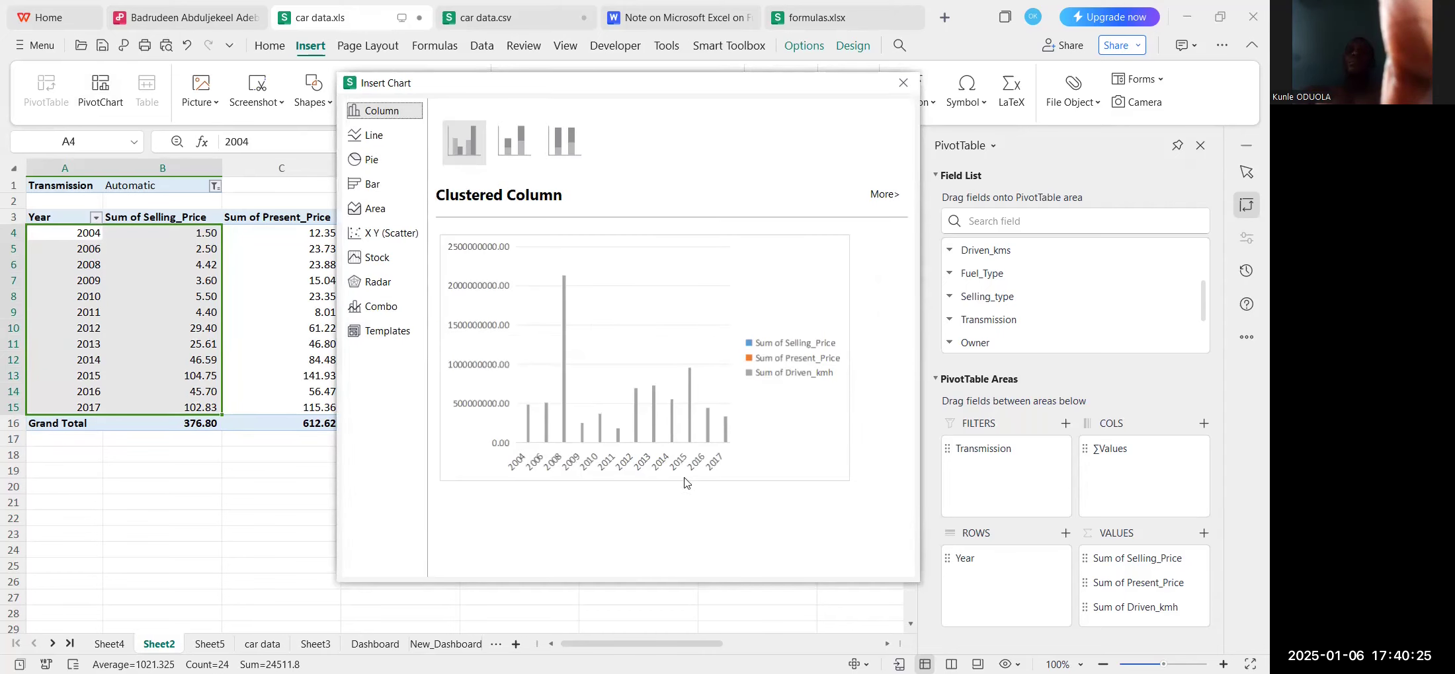
click(473, 157)
click(555, 330)
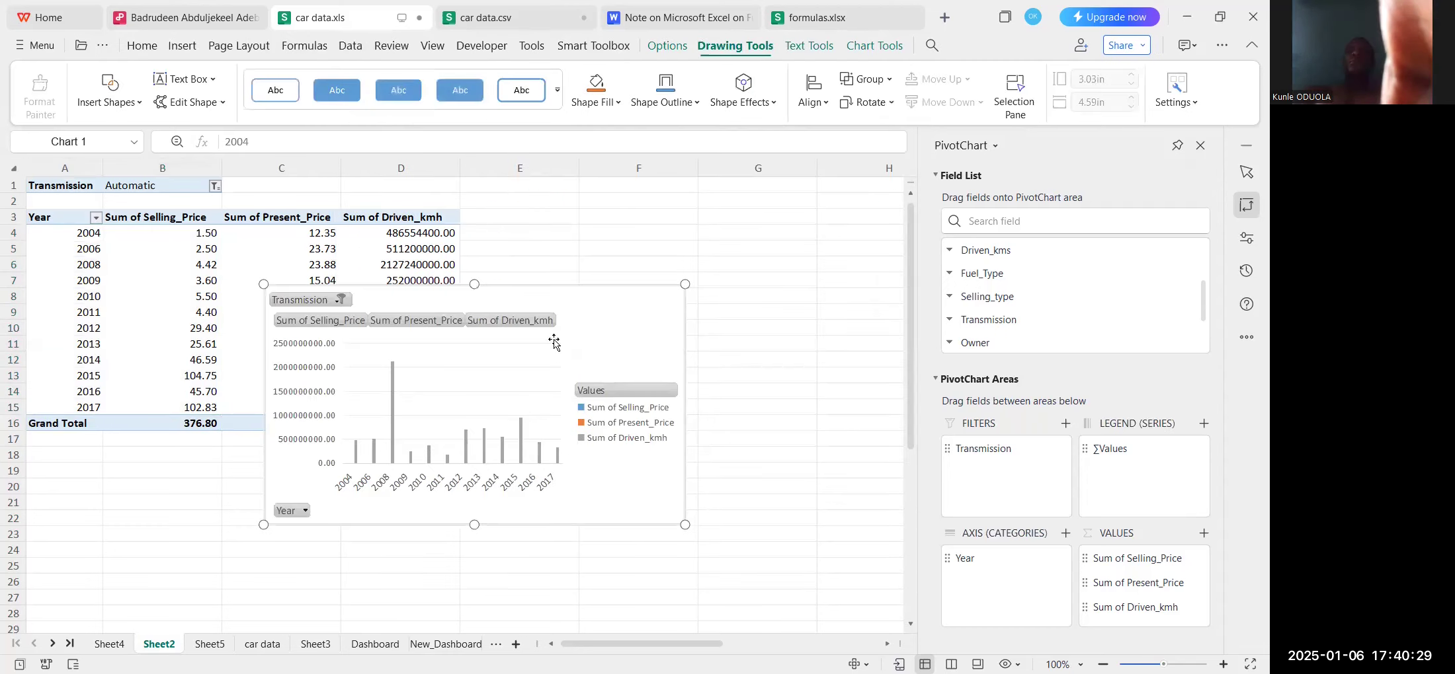
drag(554, 286, 745, 283)
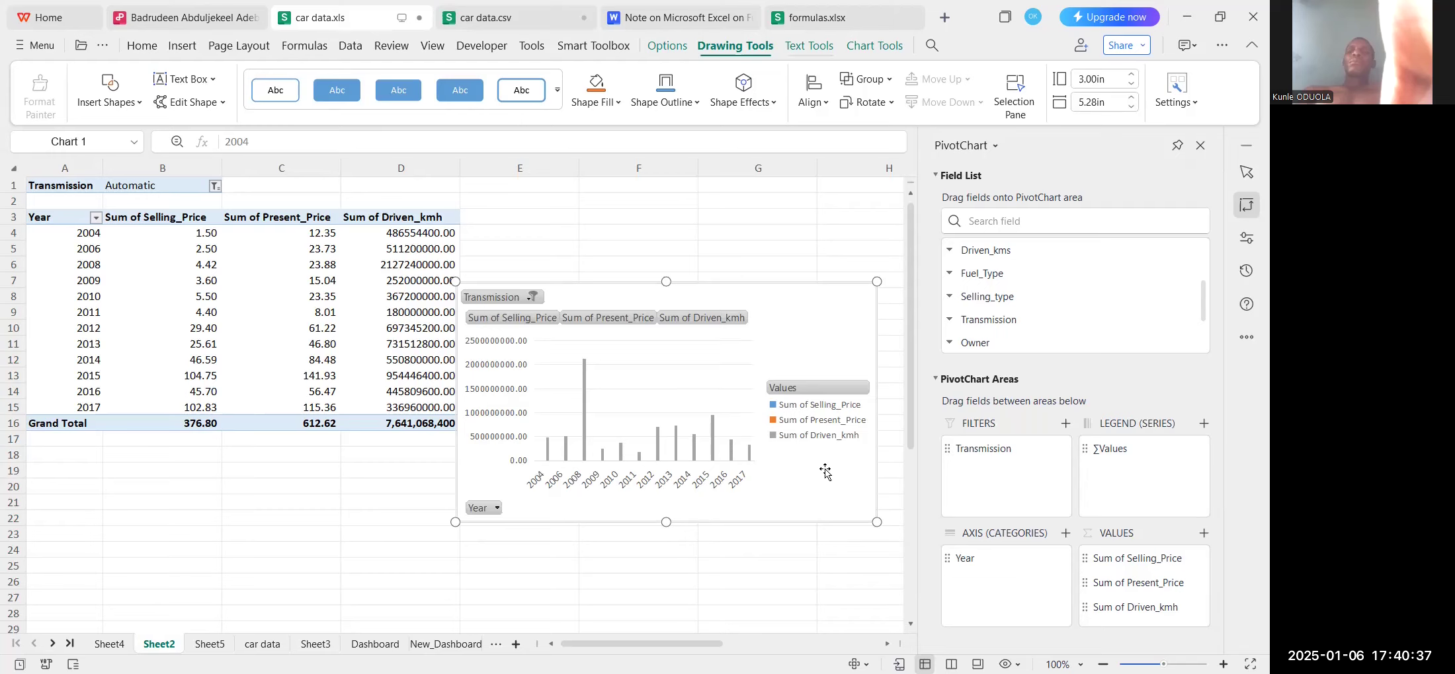
Reset the PivotChart's Transmission filter to show all transmission types.
click(529, 299)
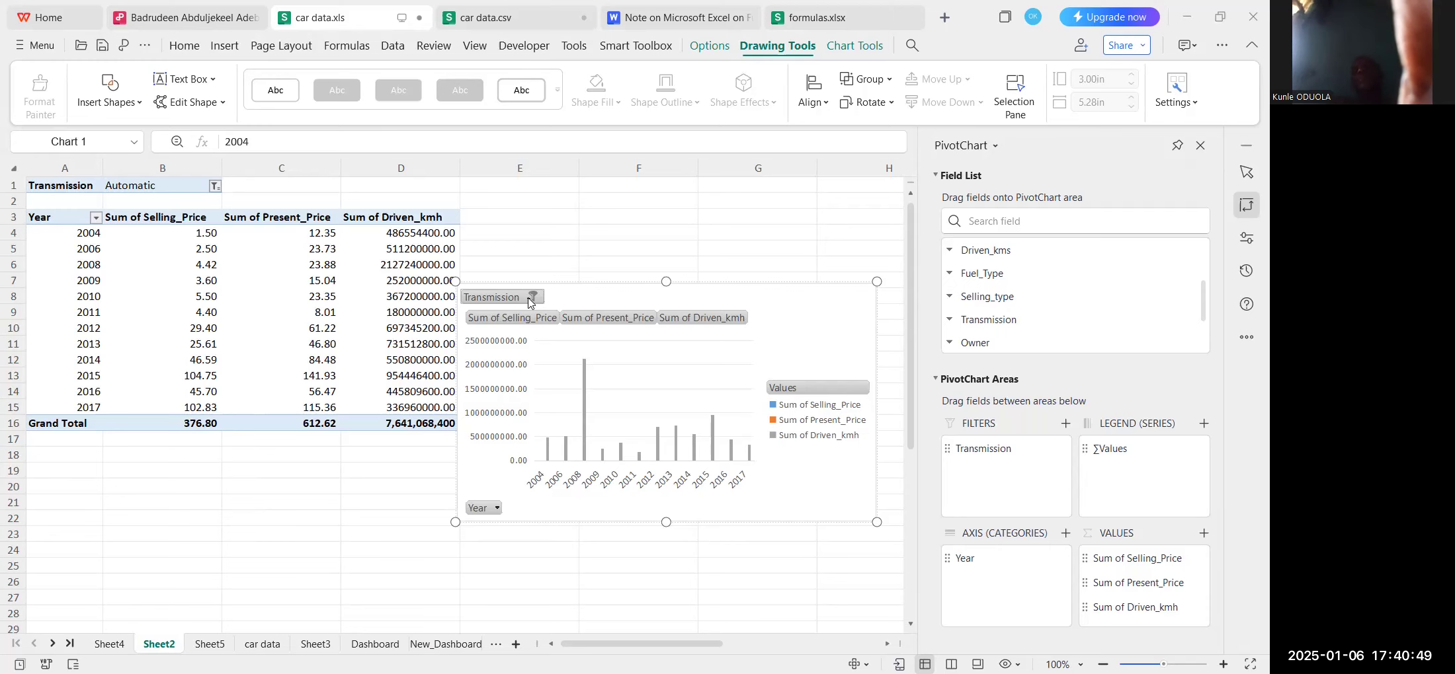
click(585, 587)
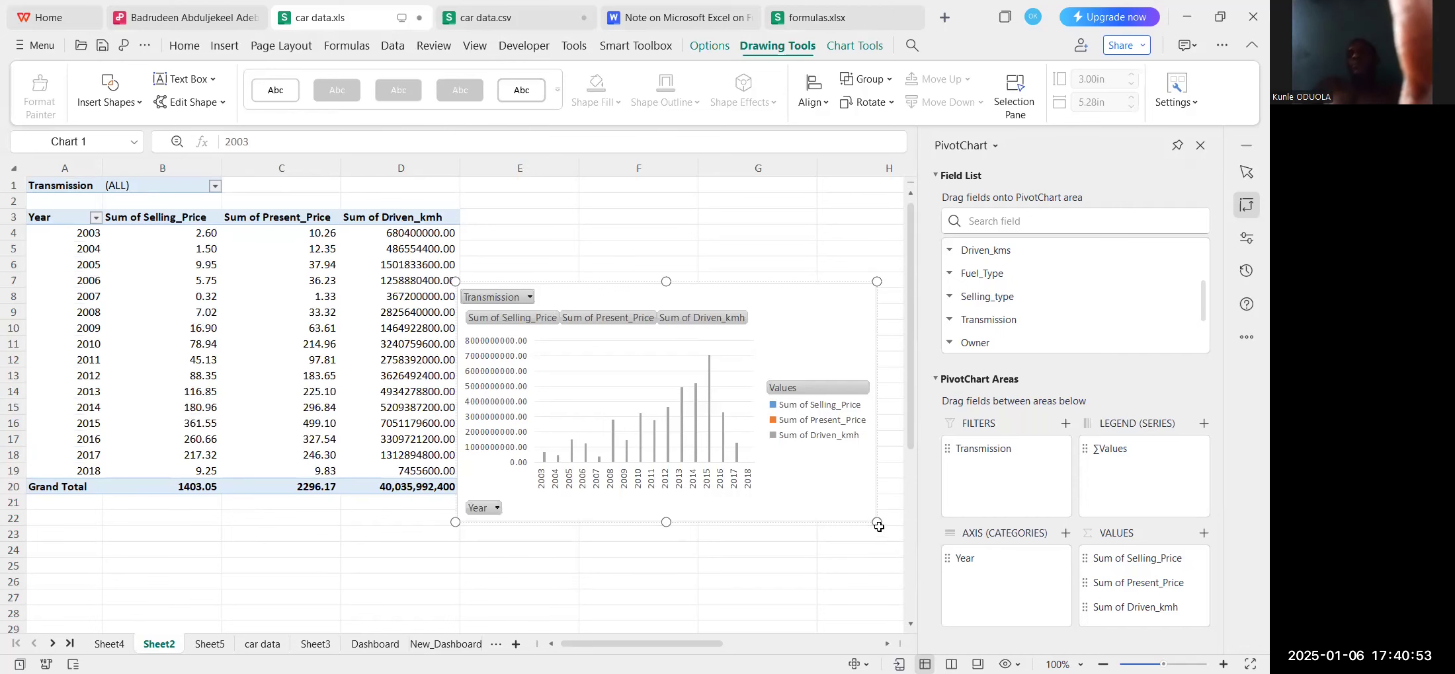
drag(882, 530, 884, 547)
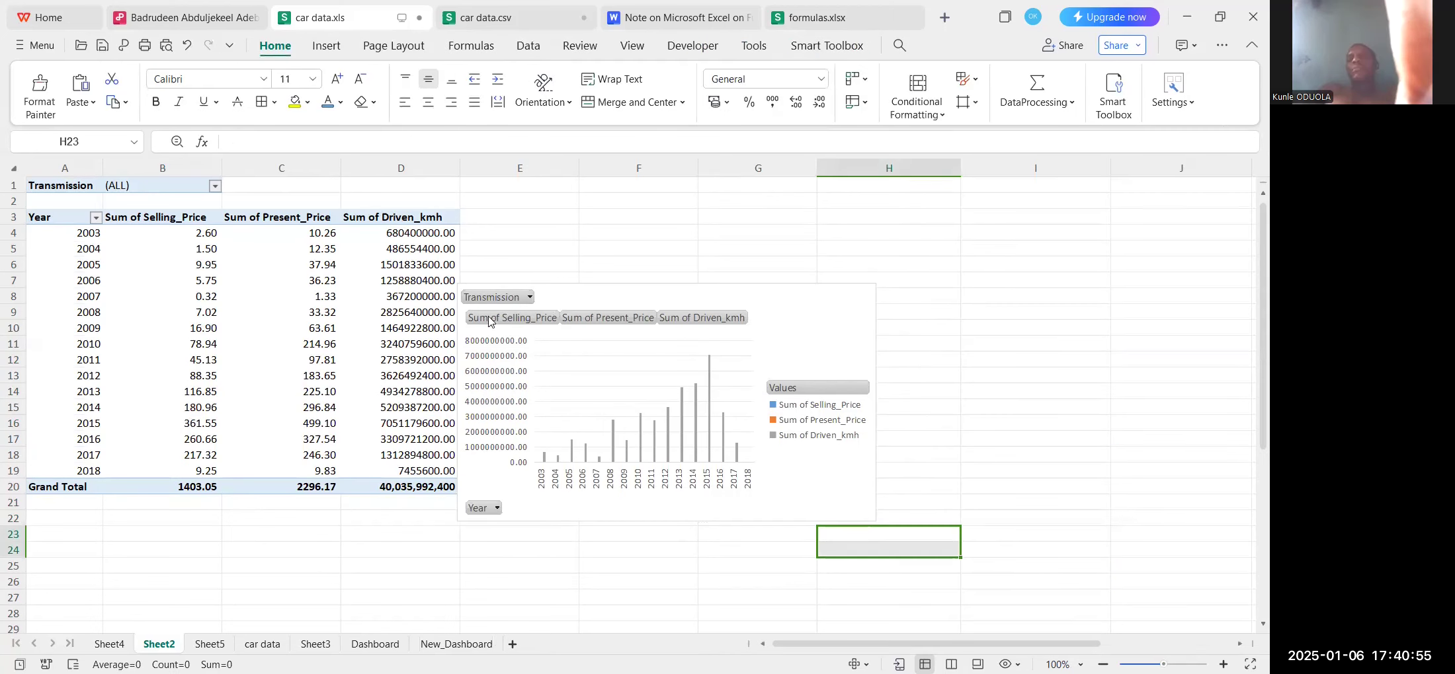
Remove the Driven_kmh and Present_Price sums and the Transmission filter from the PivotChart on Sheet2.
click(724, 316)
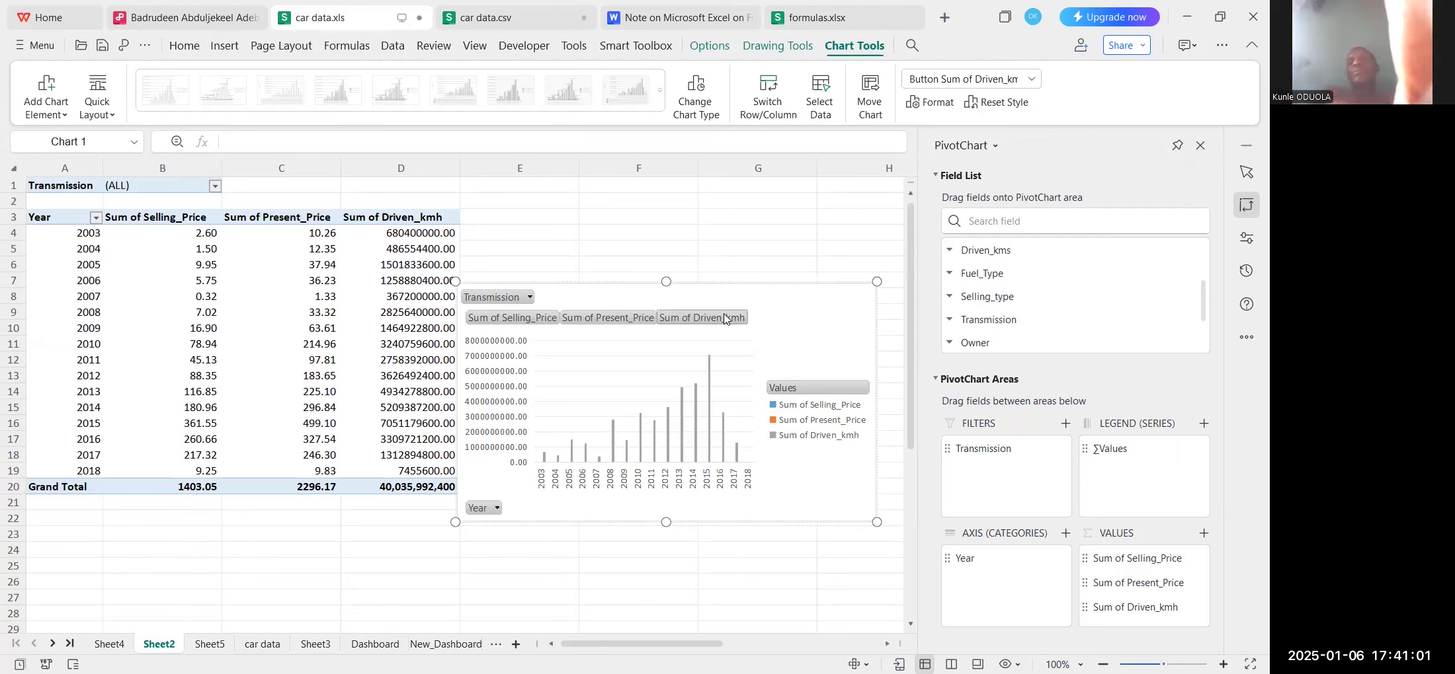
key(Delete)
click(635, 320)
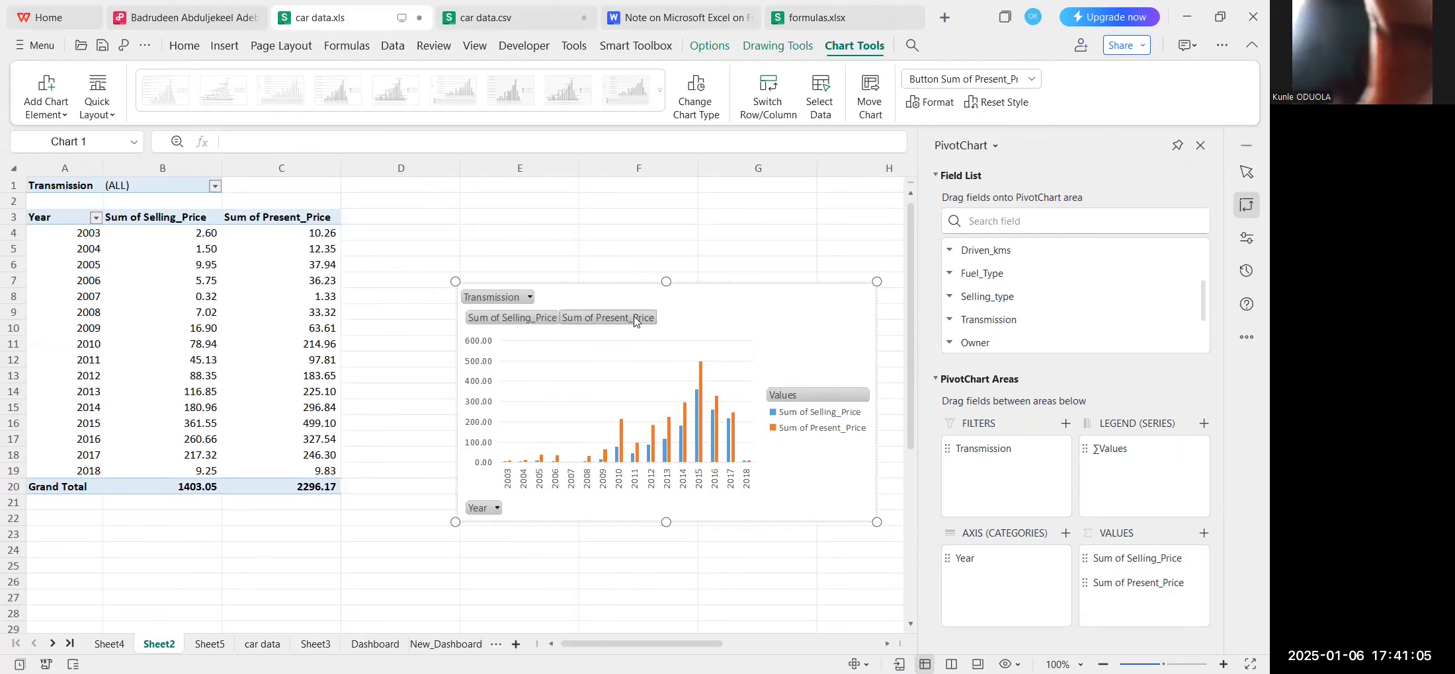
key(Delete)
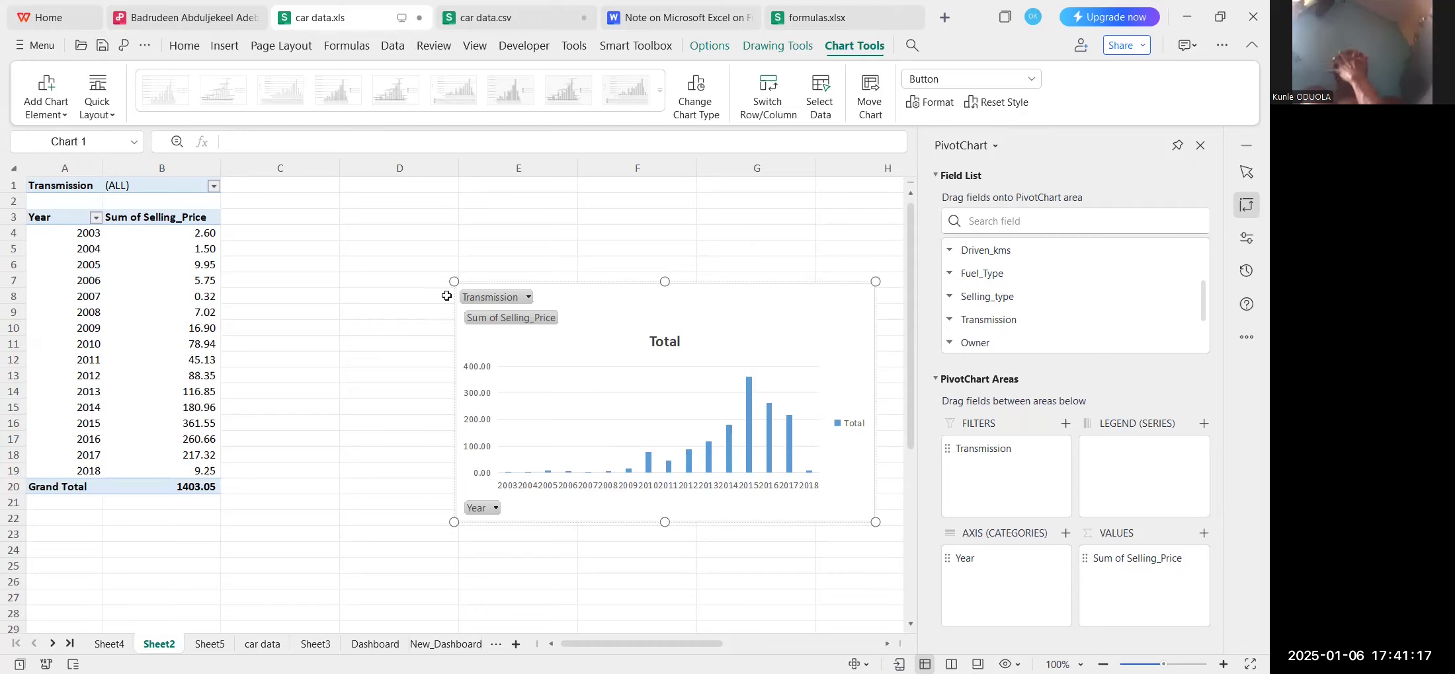
click(515, 300)
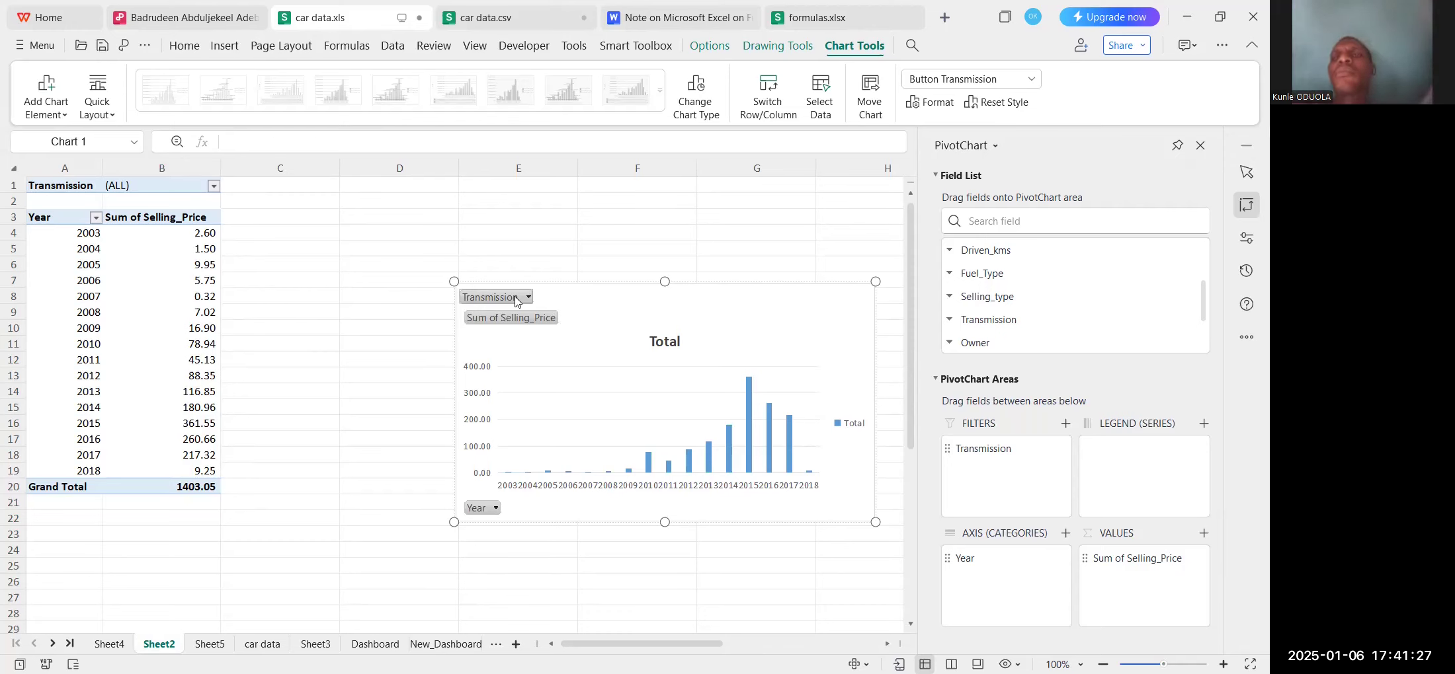
key(Delete)
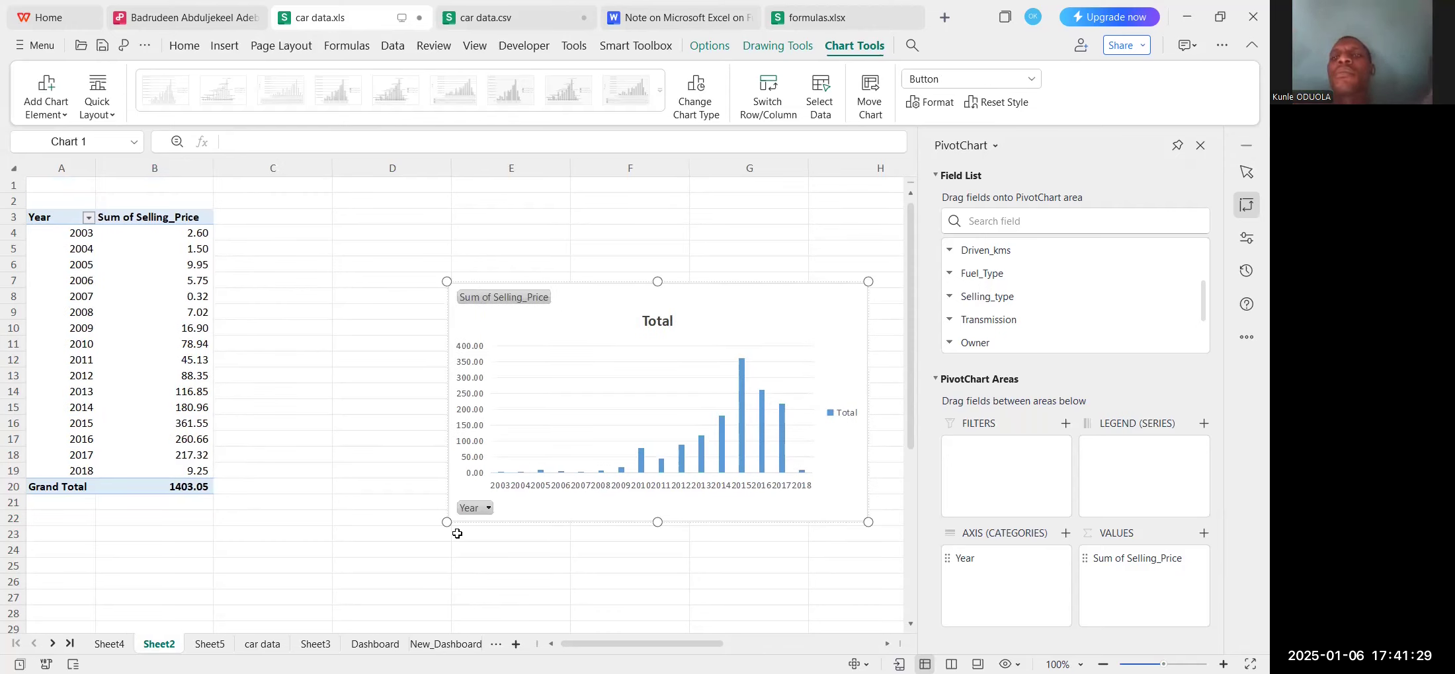
Enlarge the PivotChart towards the pivot table and downward, and change its title to "Total Selling Price".
drag(448, 522, 355, 531)
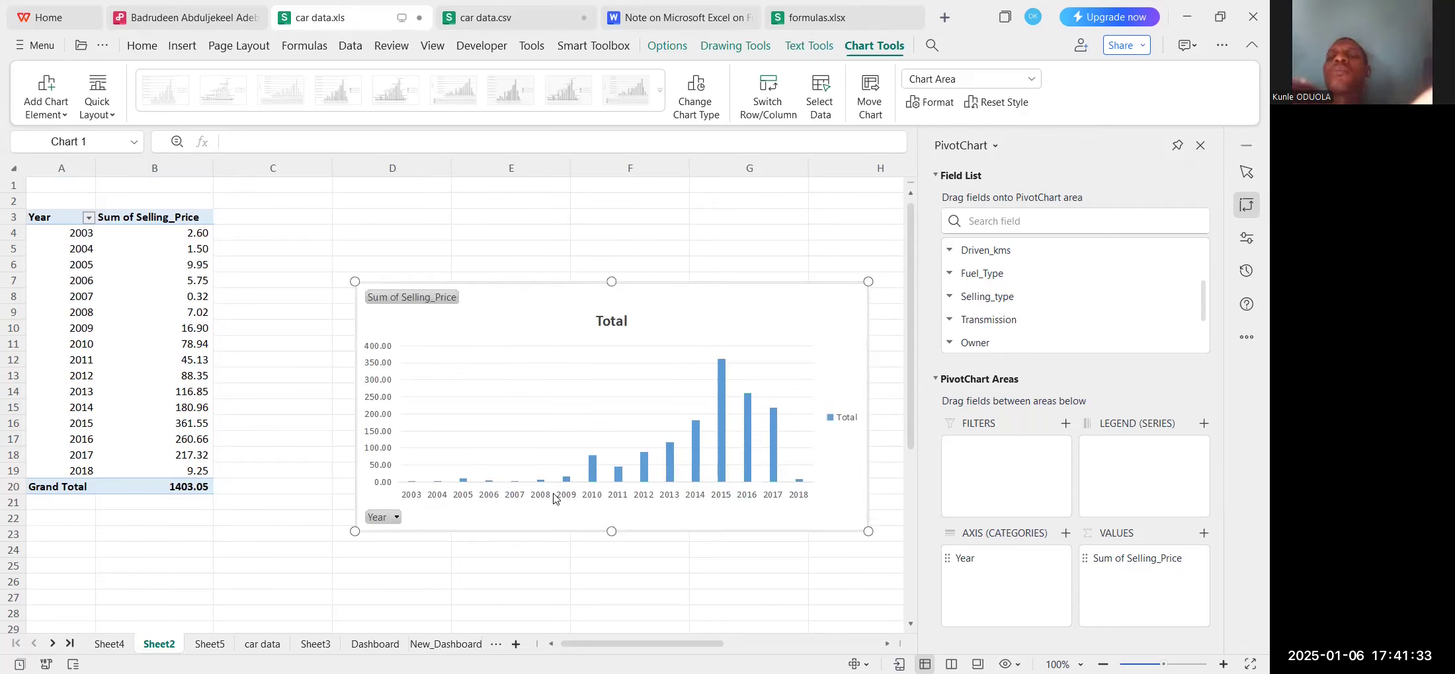
drag(868, 531, 863, 586)
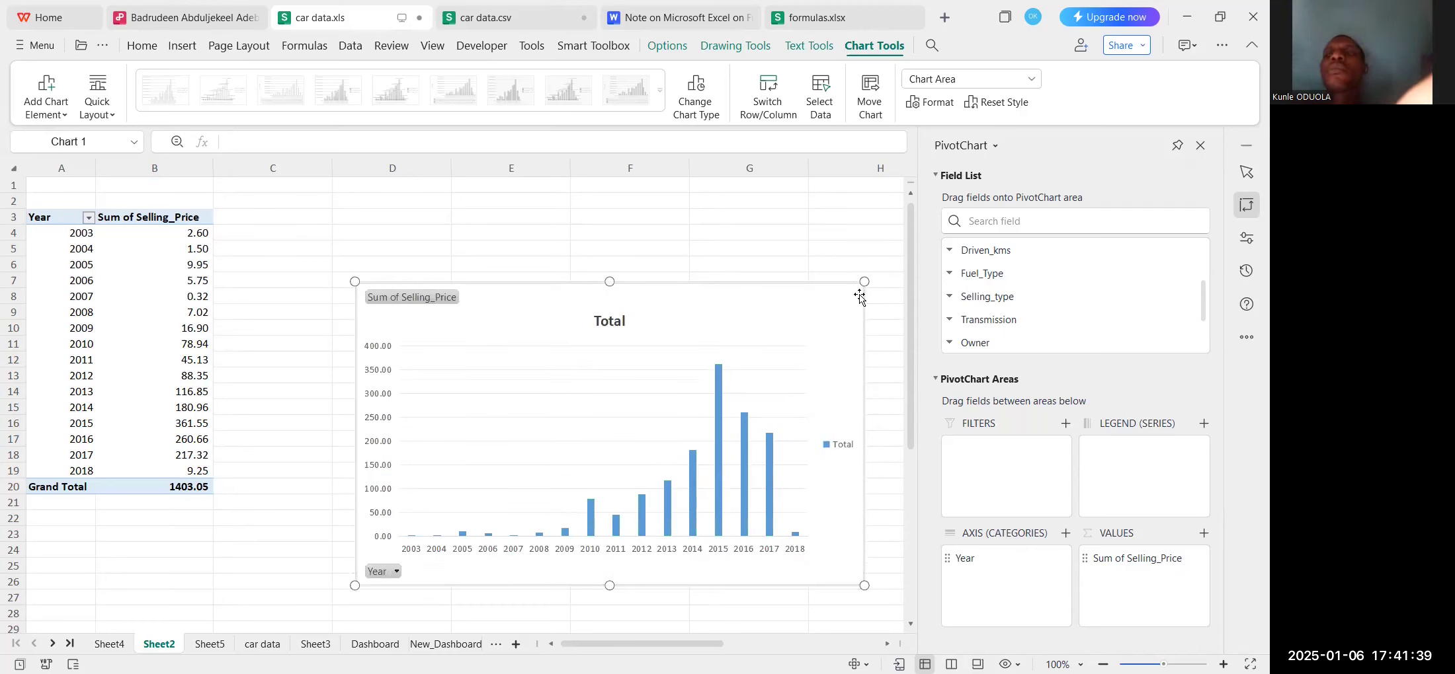
click(606, 340)
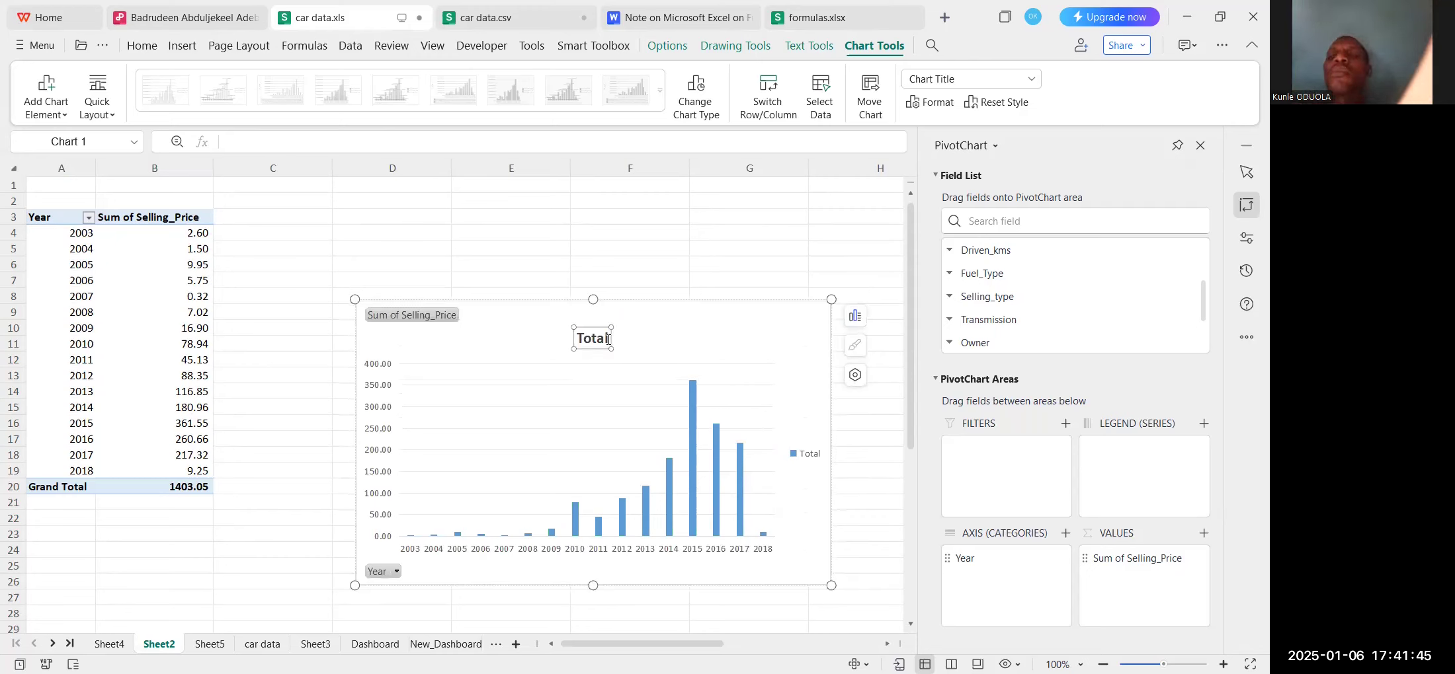
click(608, 339)
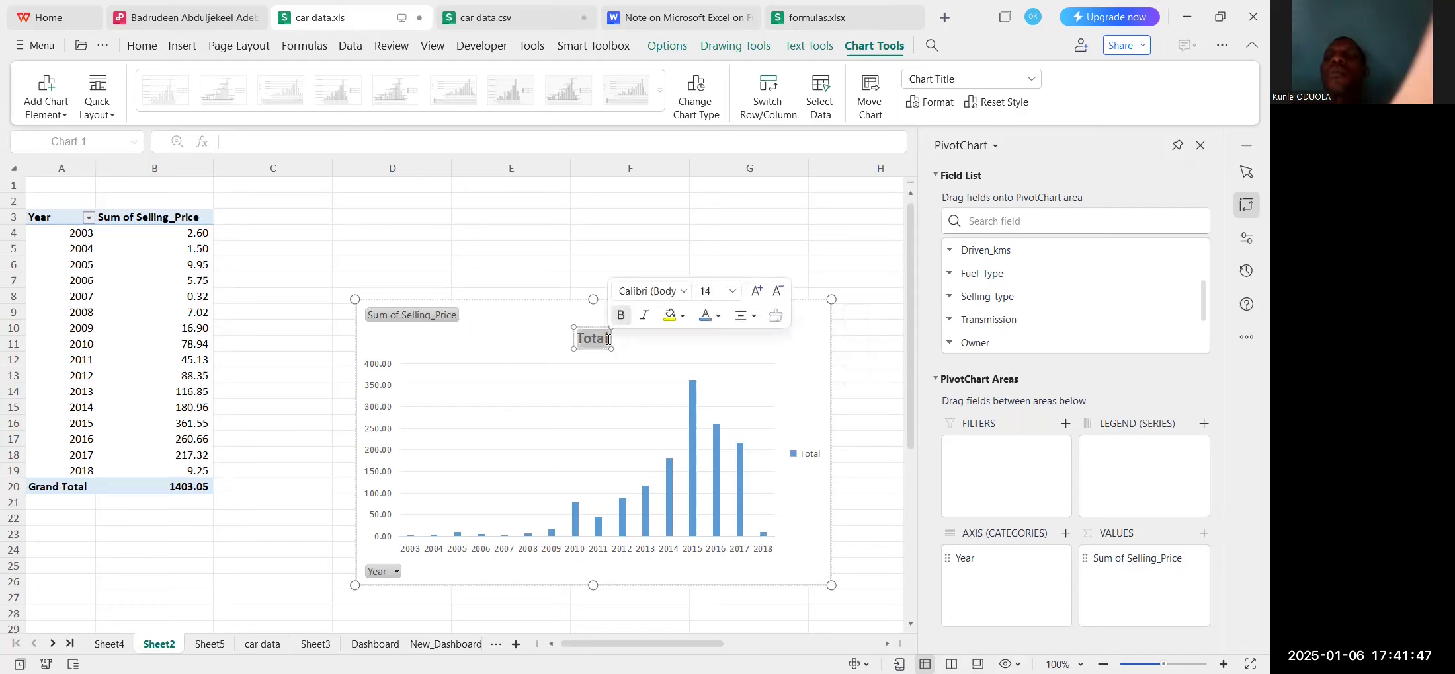
text(Se)
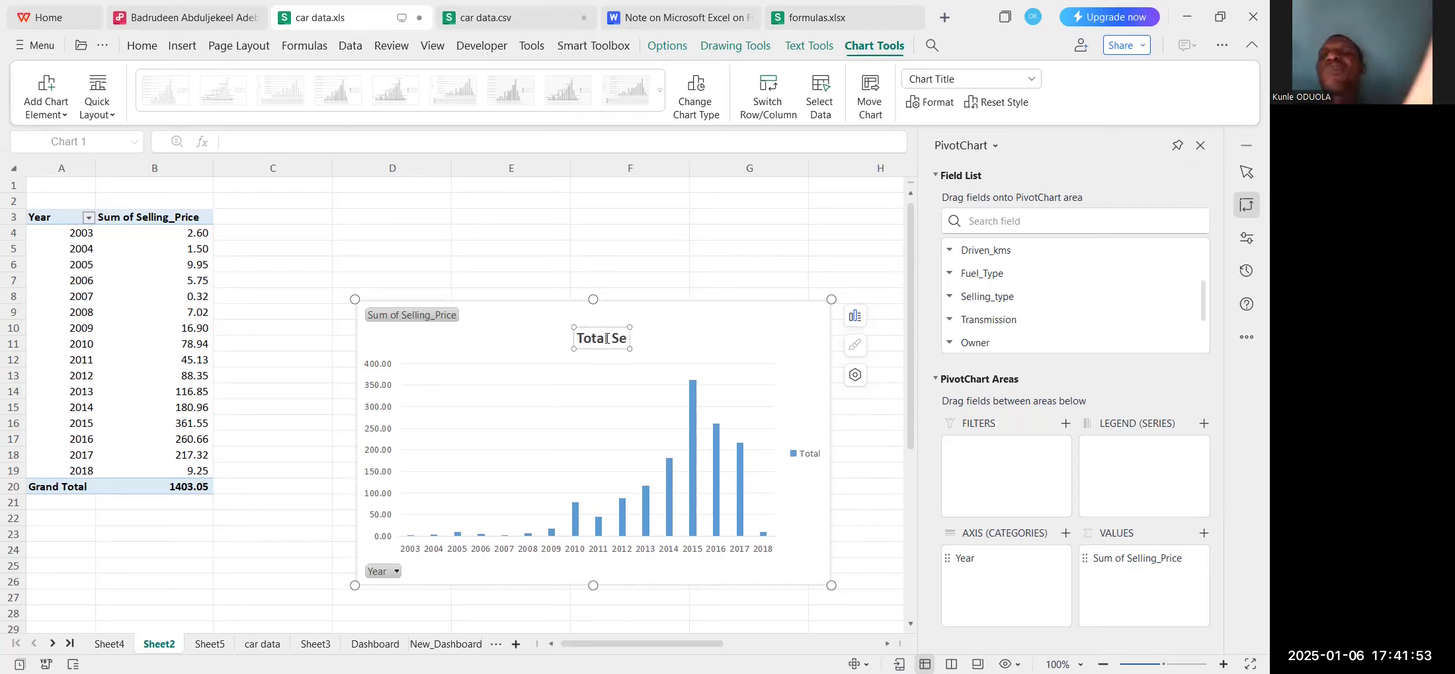
text(lling)
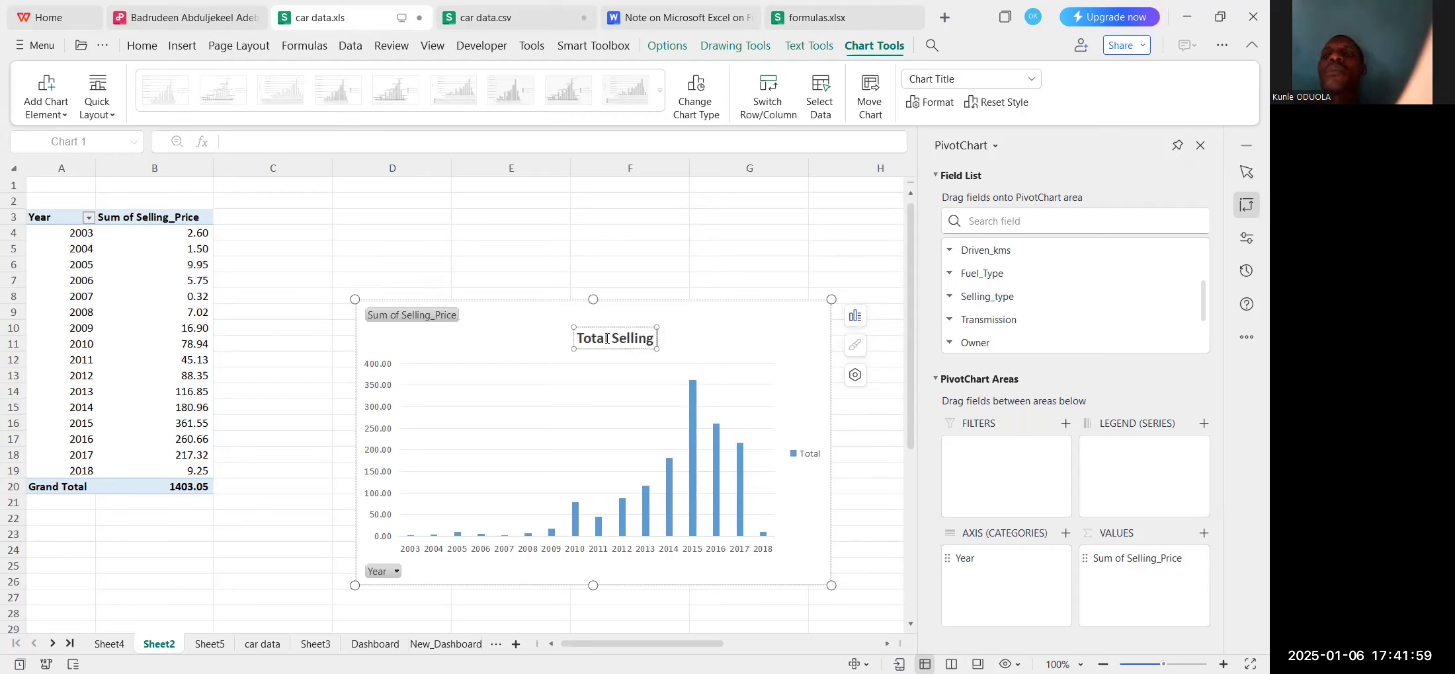
text( Price)
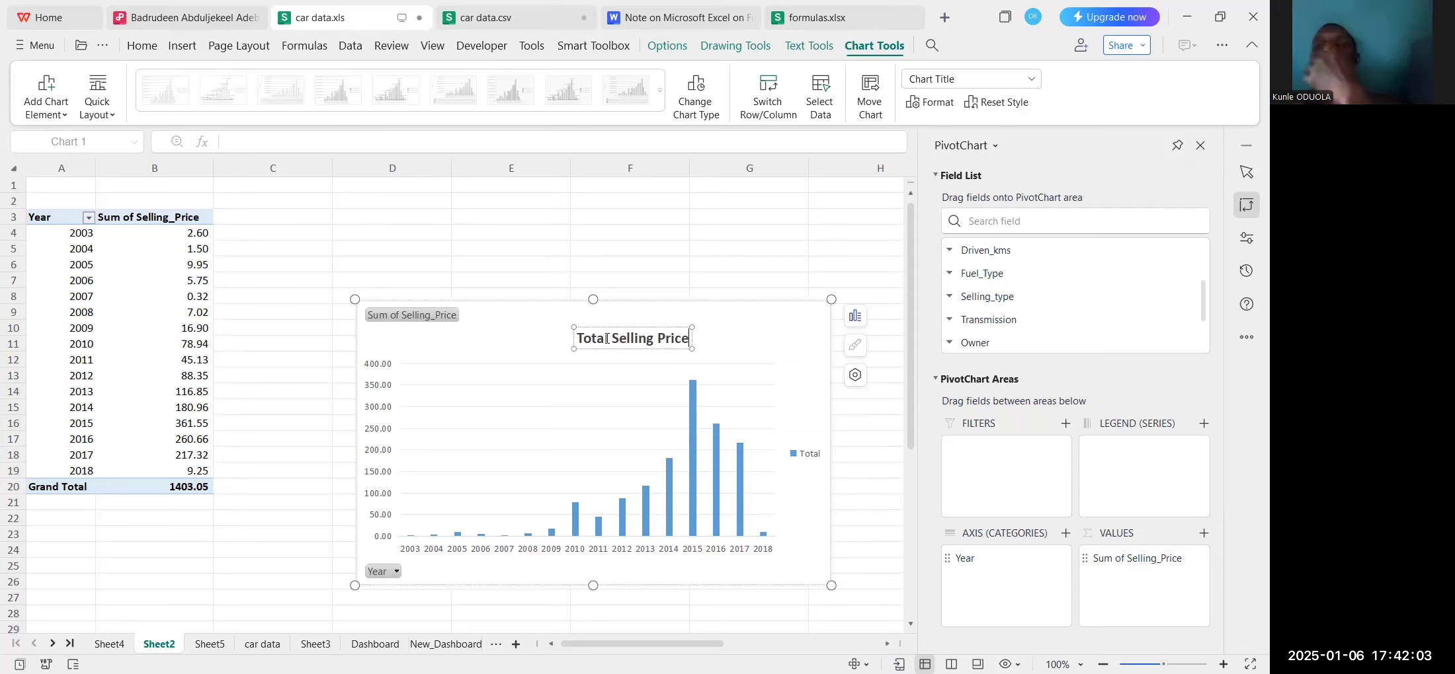
Copy the Total Selling Price chart to the New_Dashboard sheet and narrow it to the first frame's width.
click(510, 304)
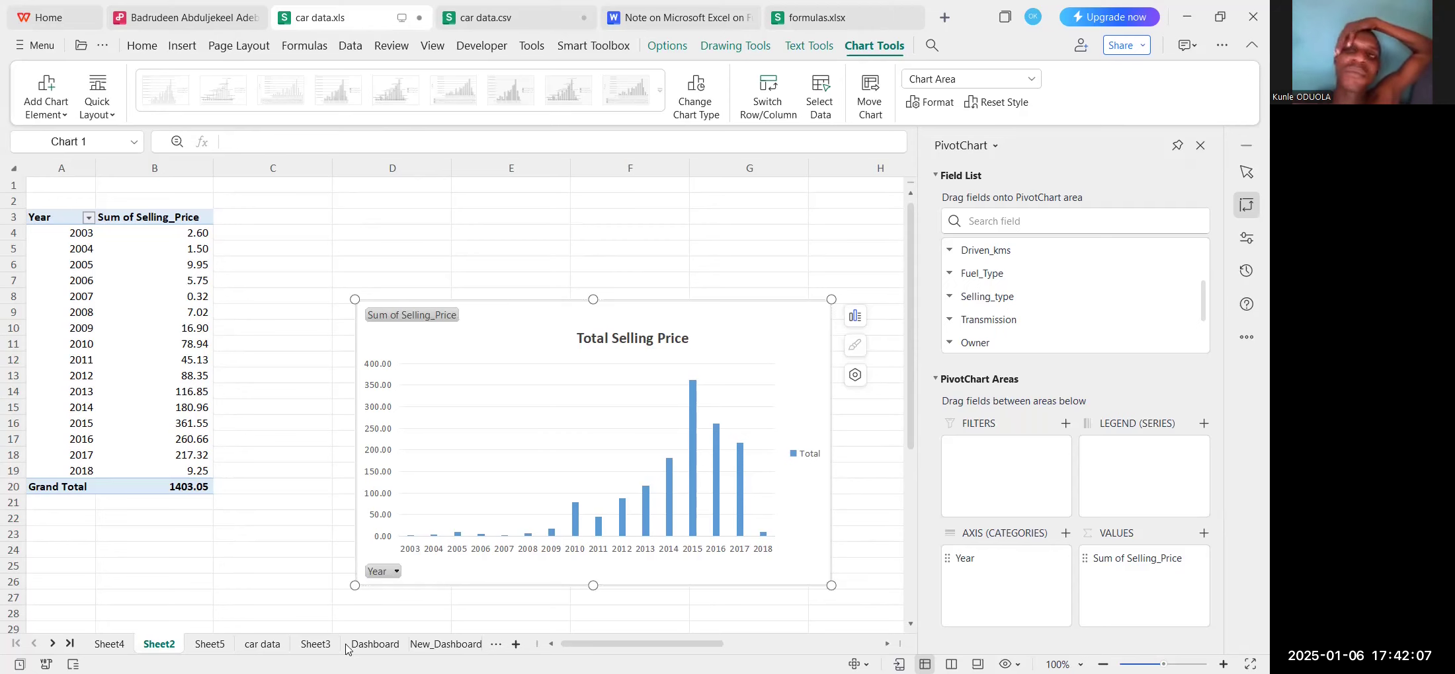
click(446, 644)
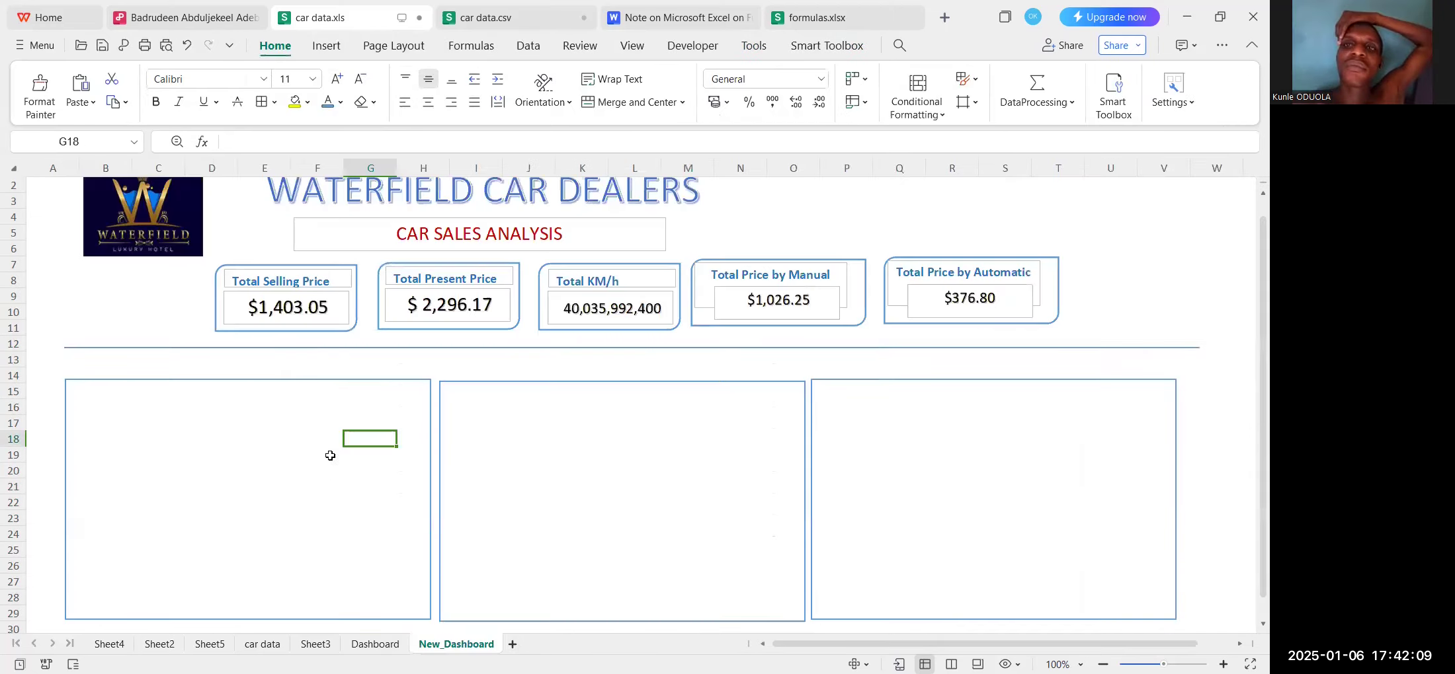
key(ctrl+v)
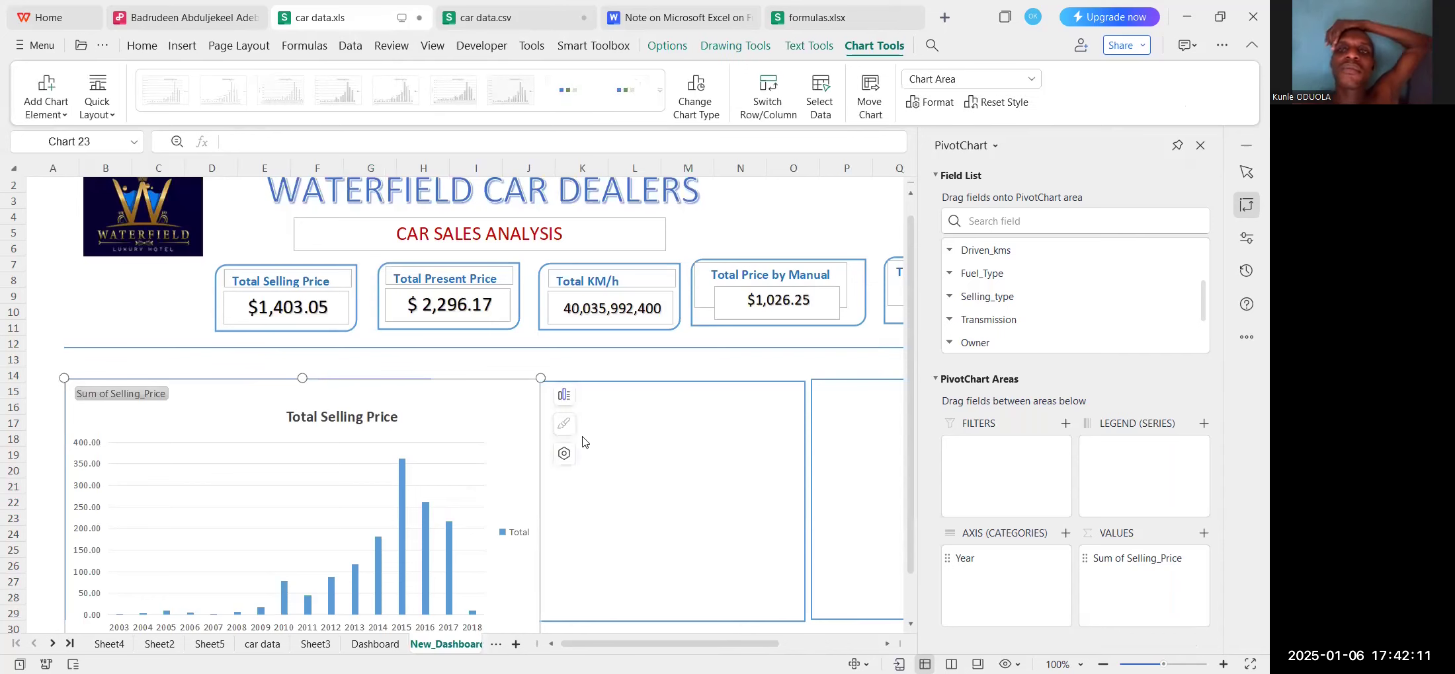
drag(540, 378, 429, 378)
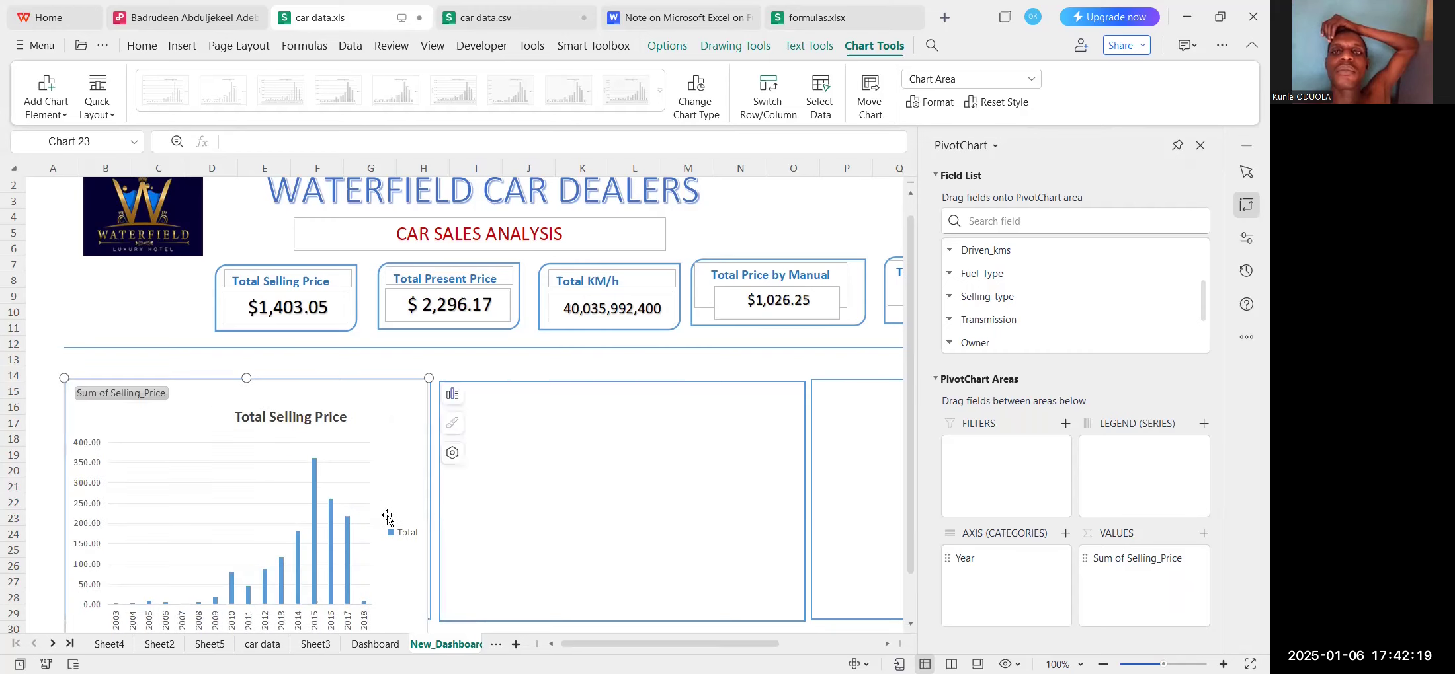
Delete the middle chart frame and widen the third frame leftward to about 6.92 in.
click(554, 378)
click(416, 391)
click(528, 391)
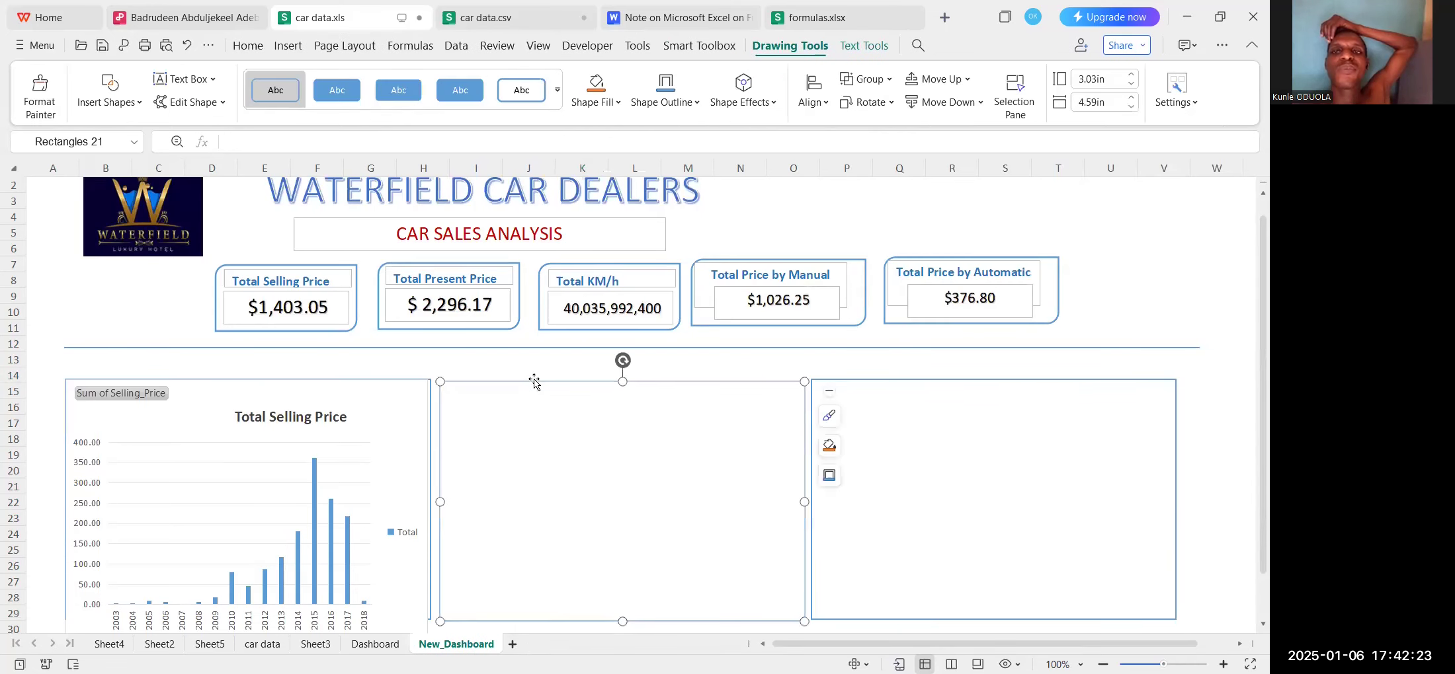
click(534, 382)
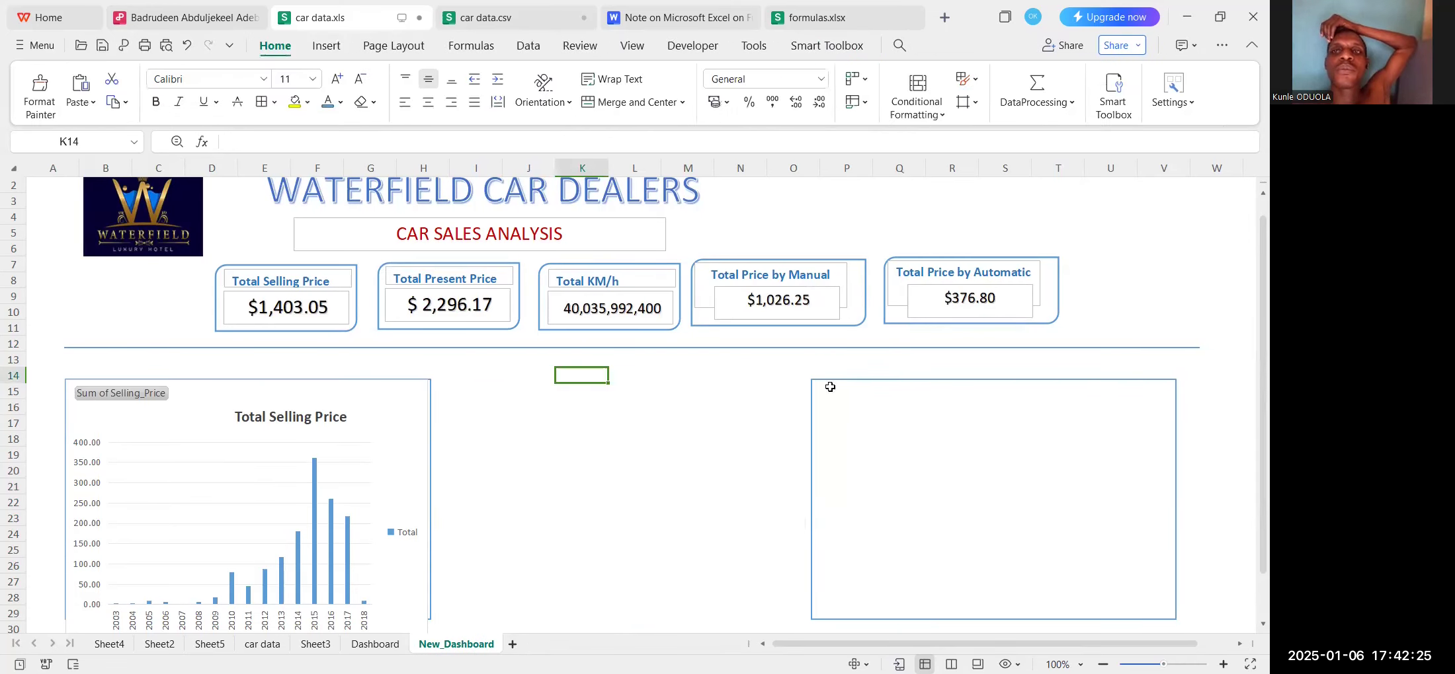
click(816, 447)
drag(812, 500, 627, 499)
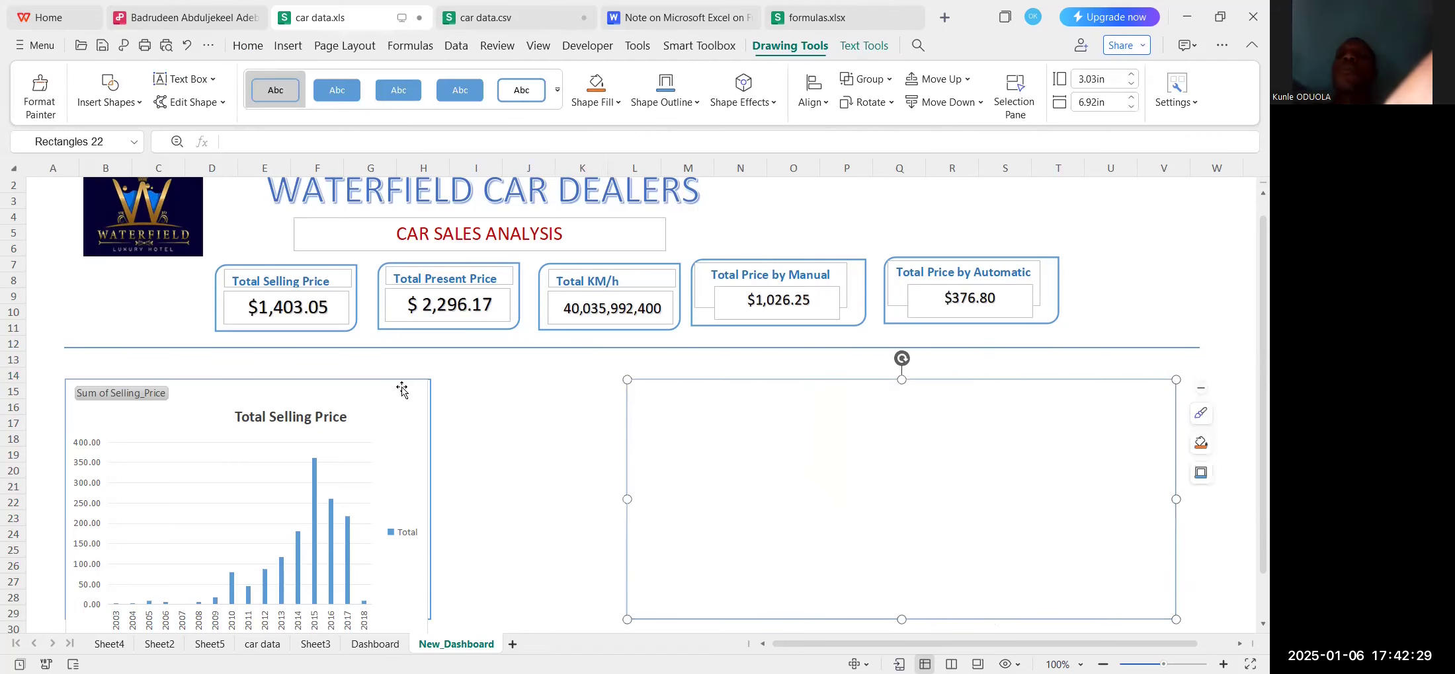
Move the chart clear of the first frame's upper edge and widen that frame rightward to about 6.81 in.
click(400, 390)
click(436, 395)
click(432, 474)
click(432, 414)
click(423, 376)
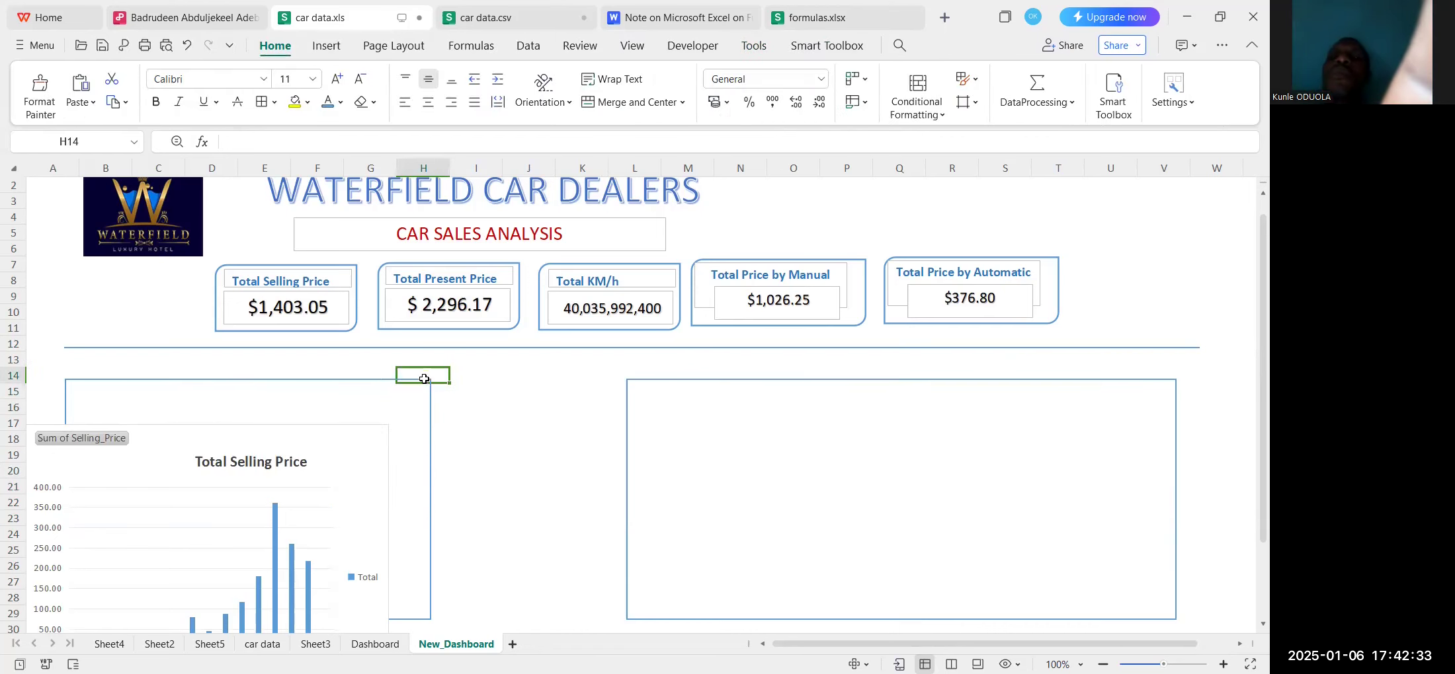
click(266, 382)
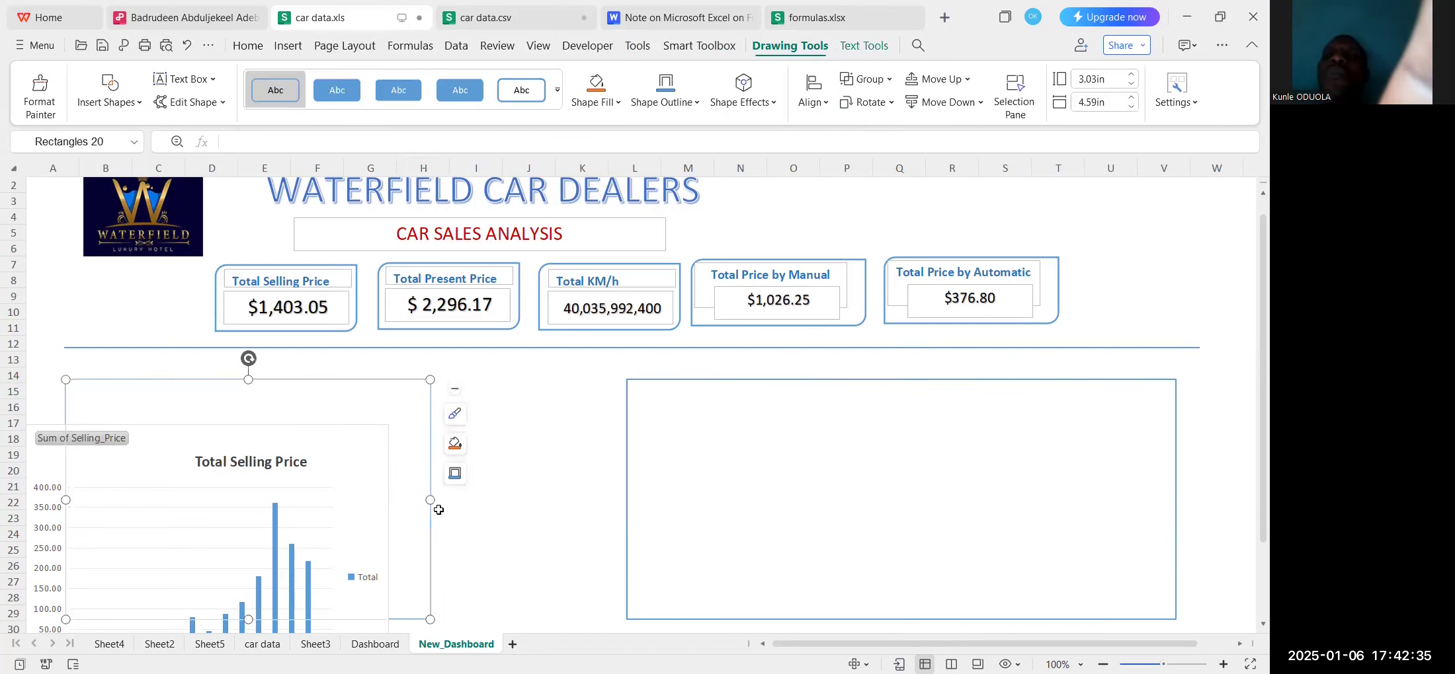
drag(430, 501, 605, 509)
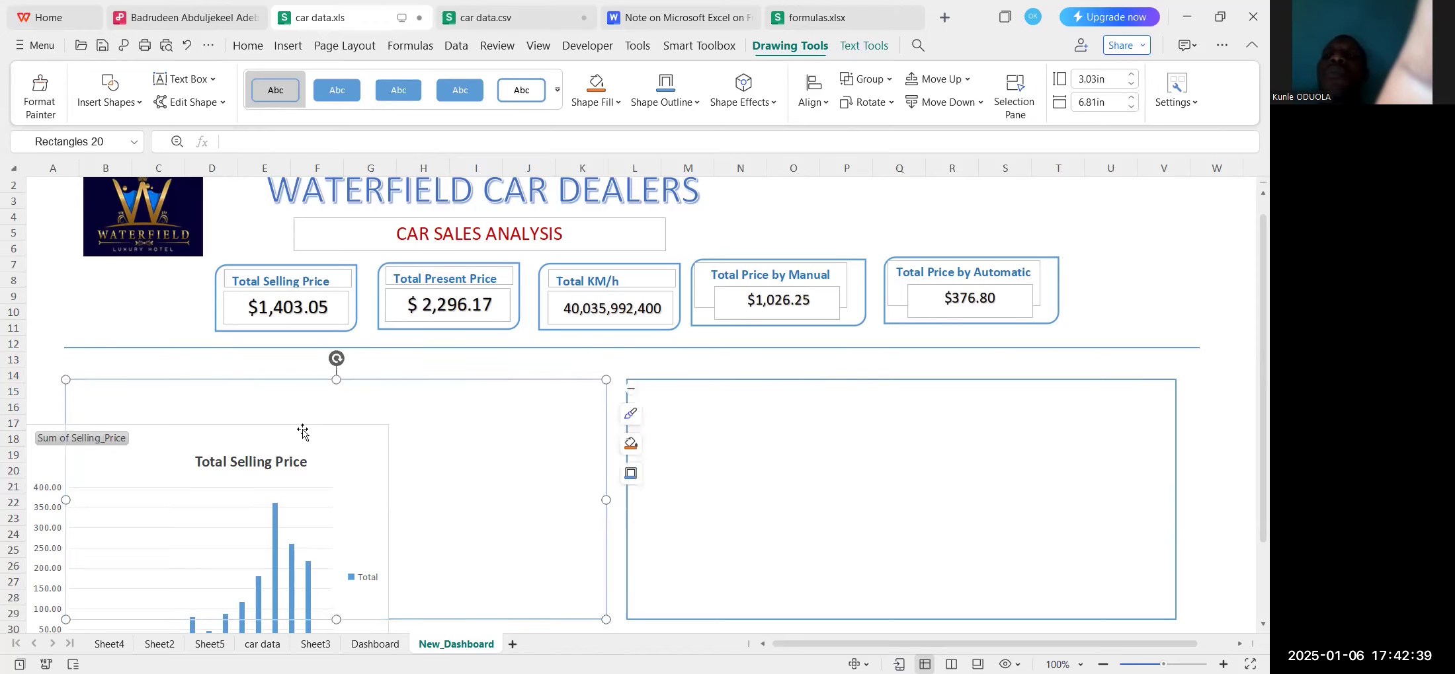
Move the Total Selling Price chart back into the widened first frame and resize it to fill the frame.
click(301, 431)
drag(301, 431, 376, 399)
drag(353, 383, 347, 381)
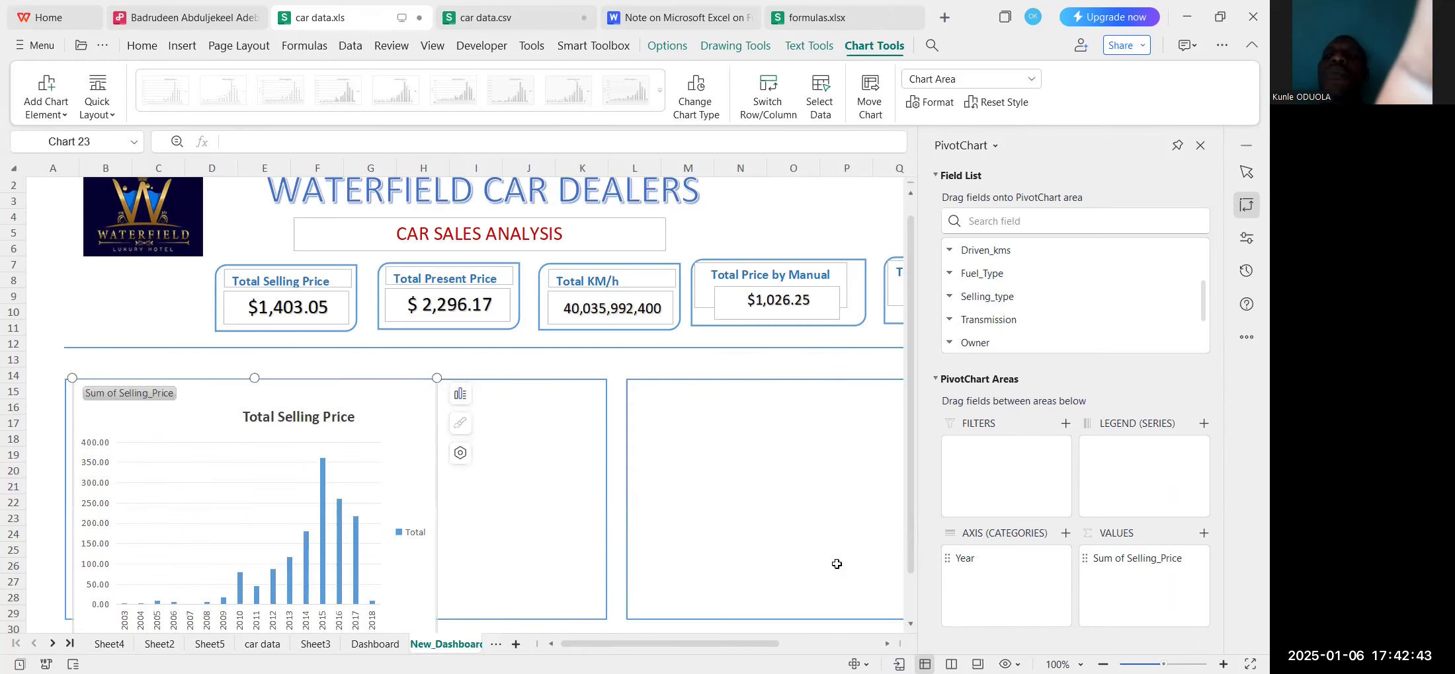
scroll(835, 559, down, 3)
drag(255, 519, 255, 467)
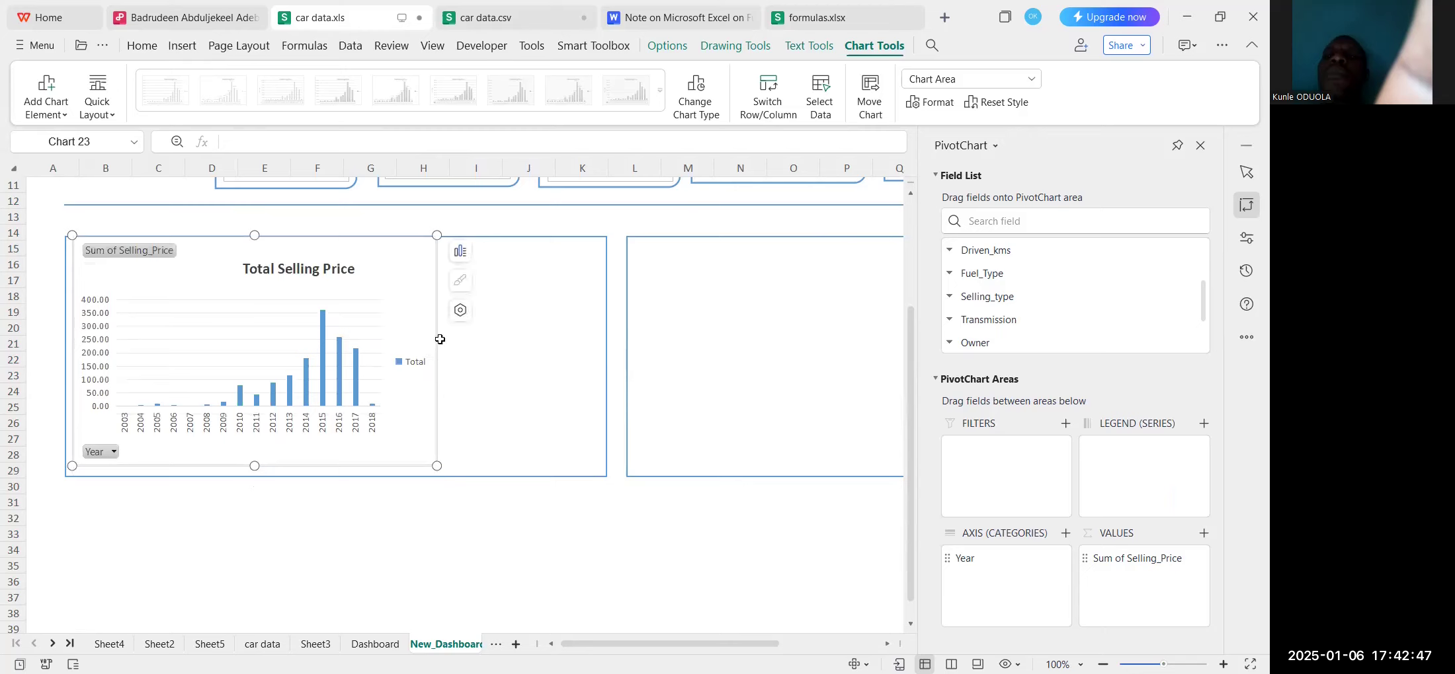
drag(437, 466, 600, 480)
click(579, 550)
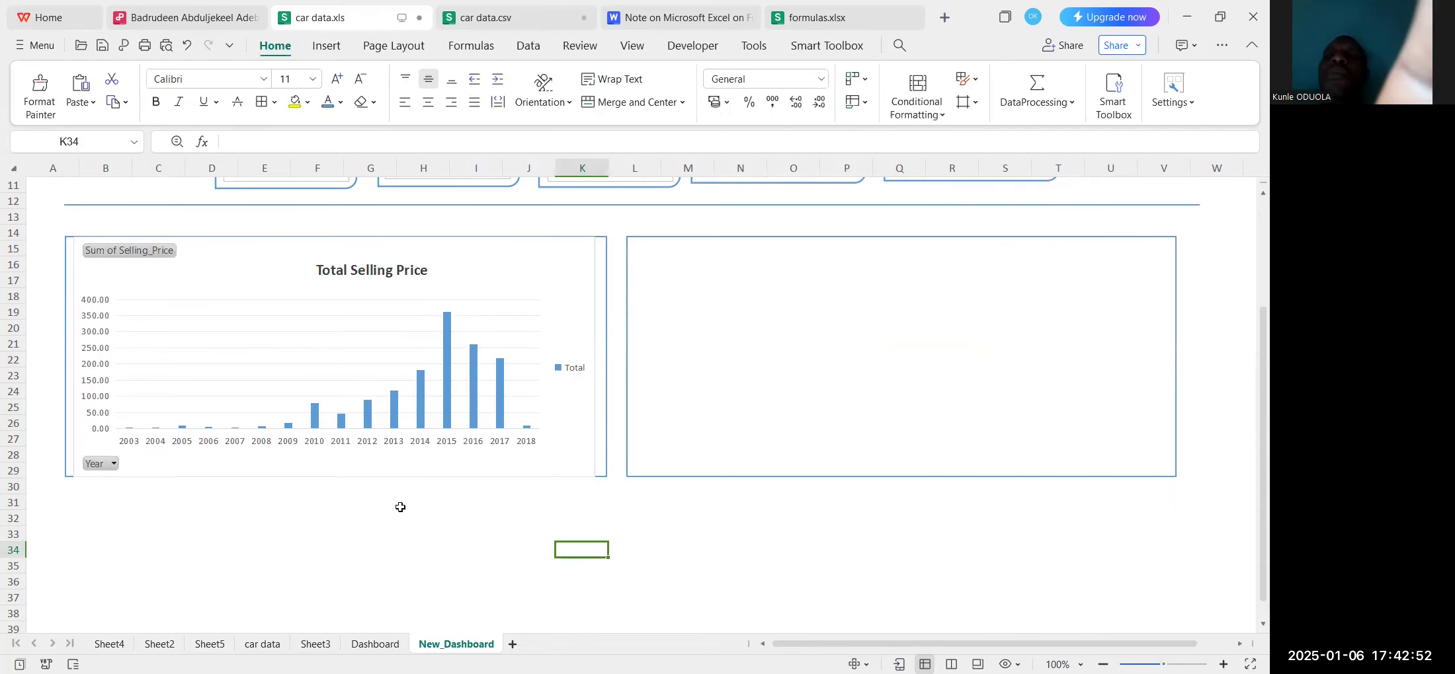
click(439, 470)
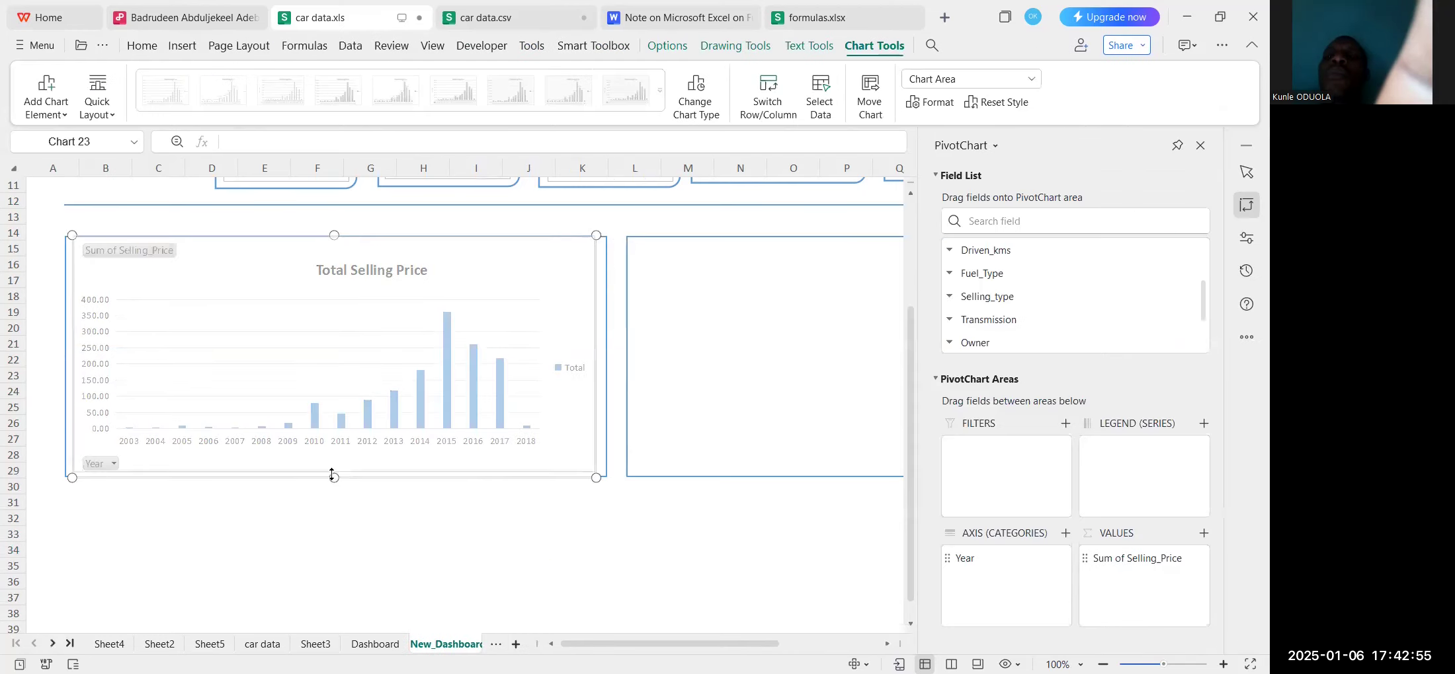
click(349, 549)
scroll(347, 523, up, 2)
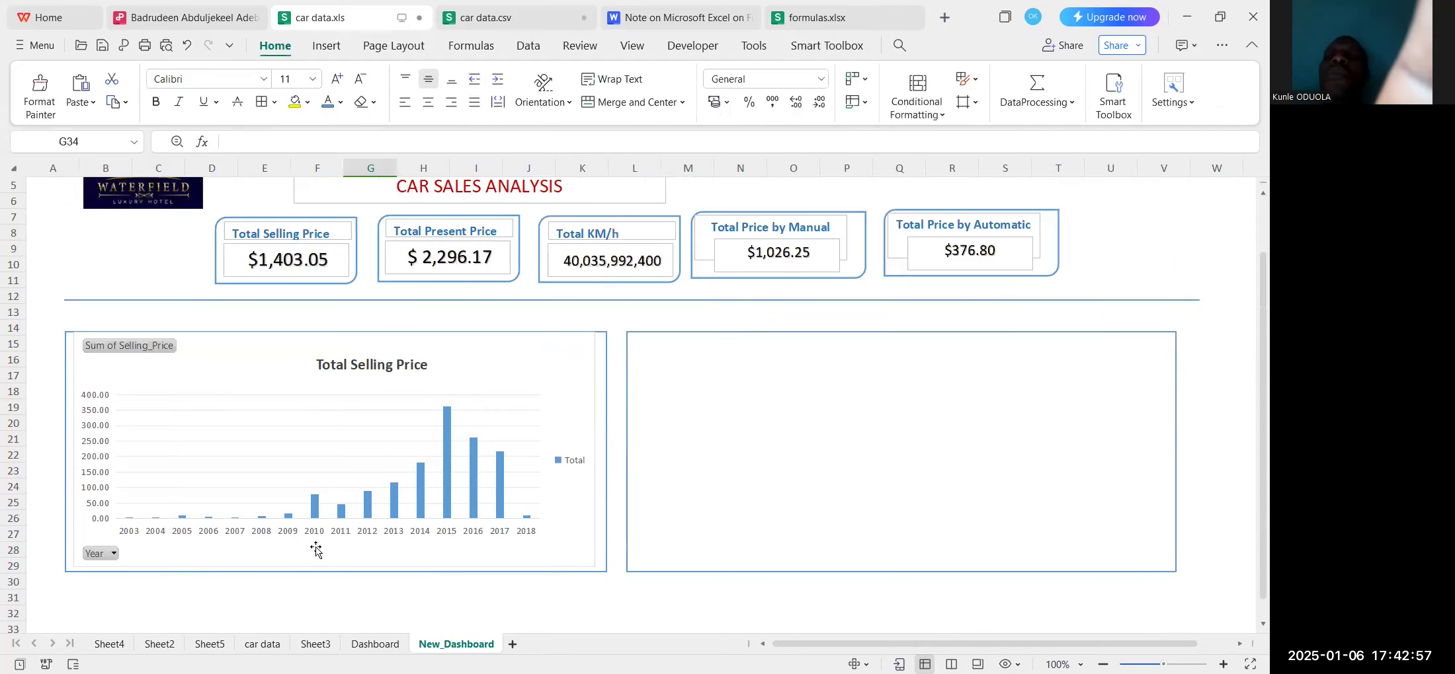
scroll(314, 551, up, 2)
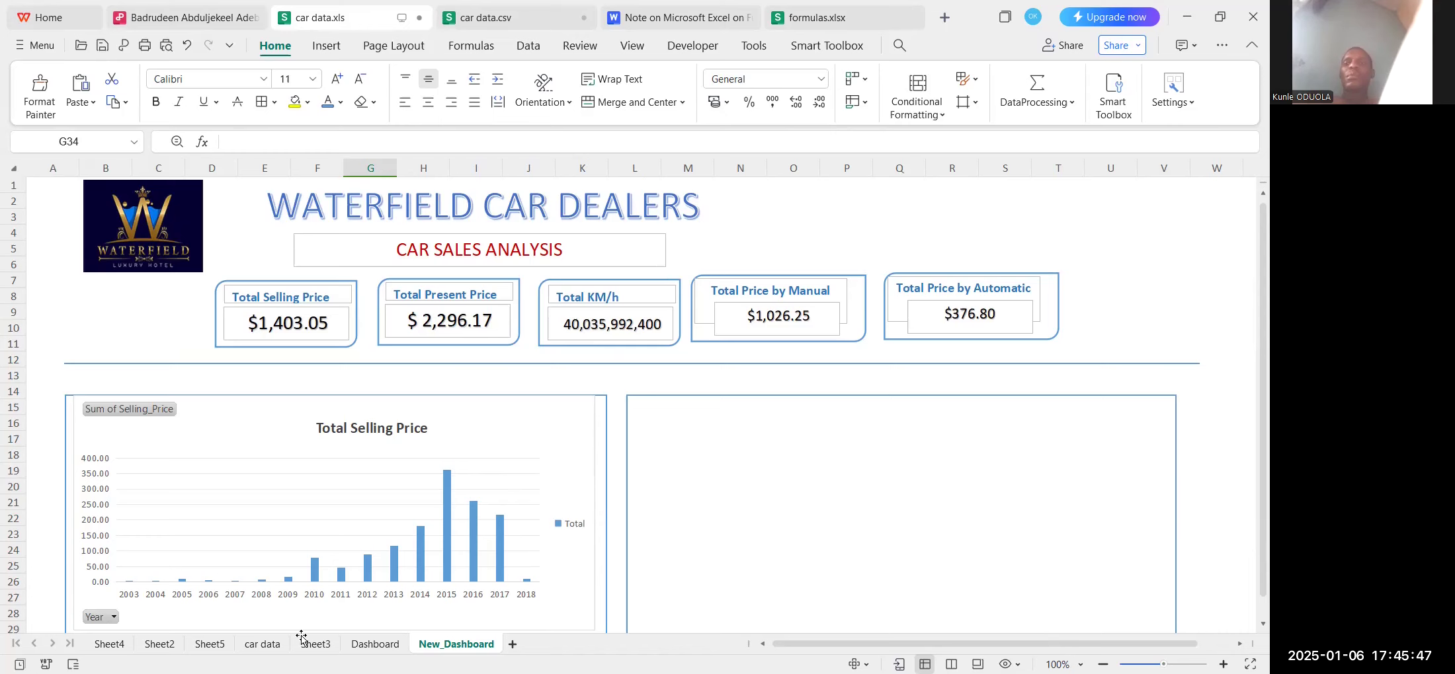
Delete the original chart on Sheet2 and add Present_Price to the pivot table's values.
click(157, 644)
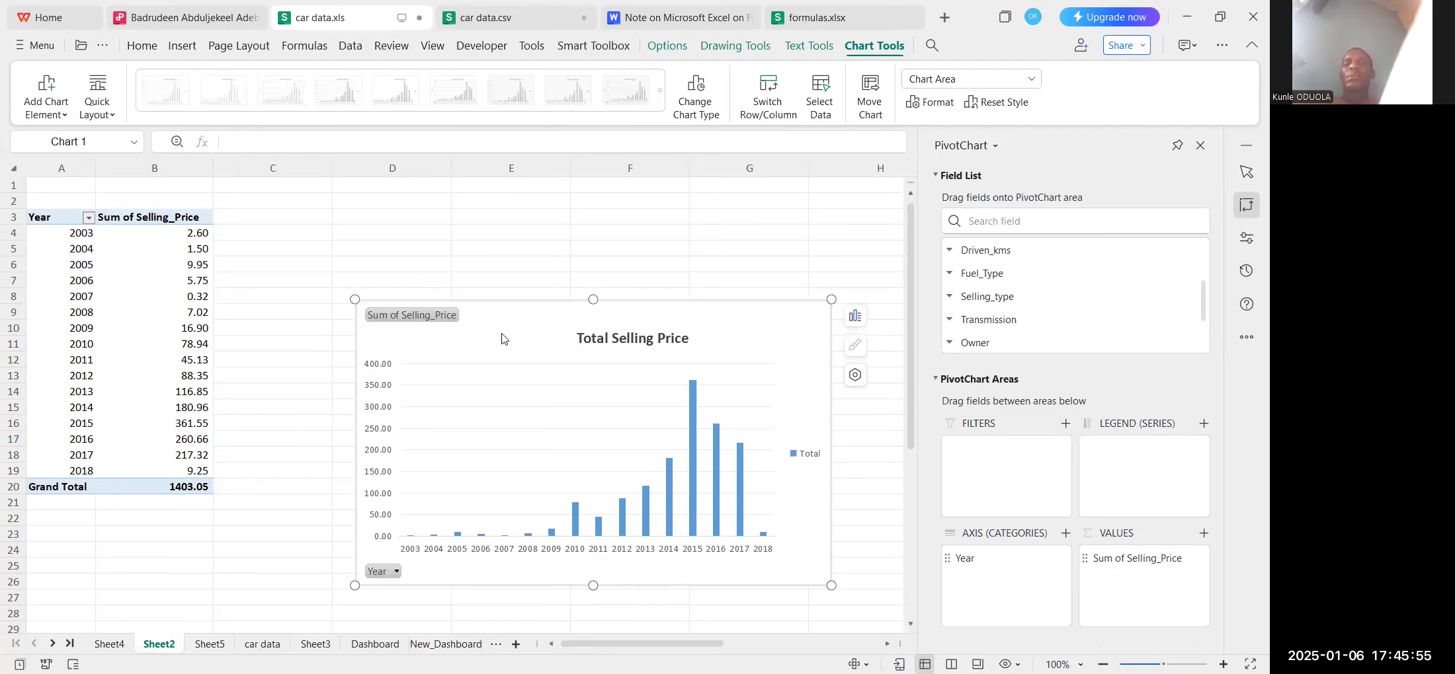
click(141, 281)
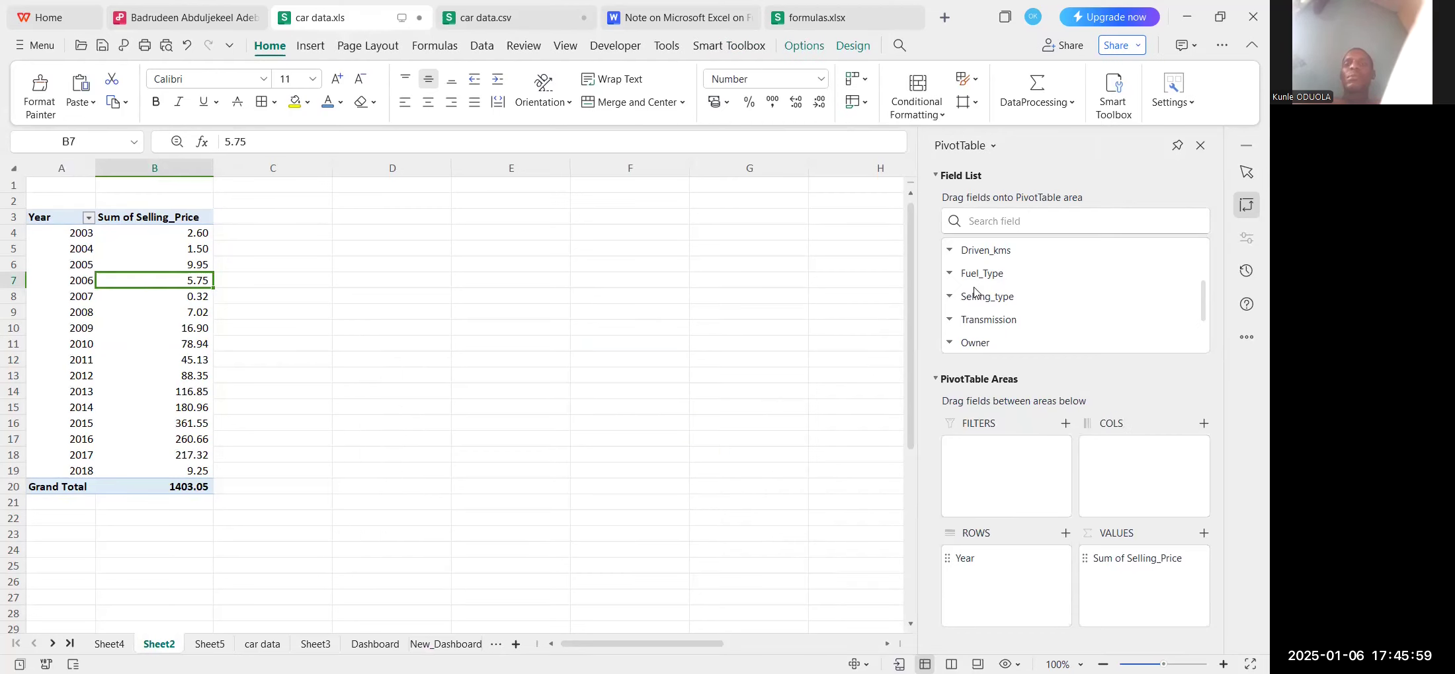
scroll(983, 307, down, 2)
scroll(985, 304, up, 3)
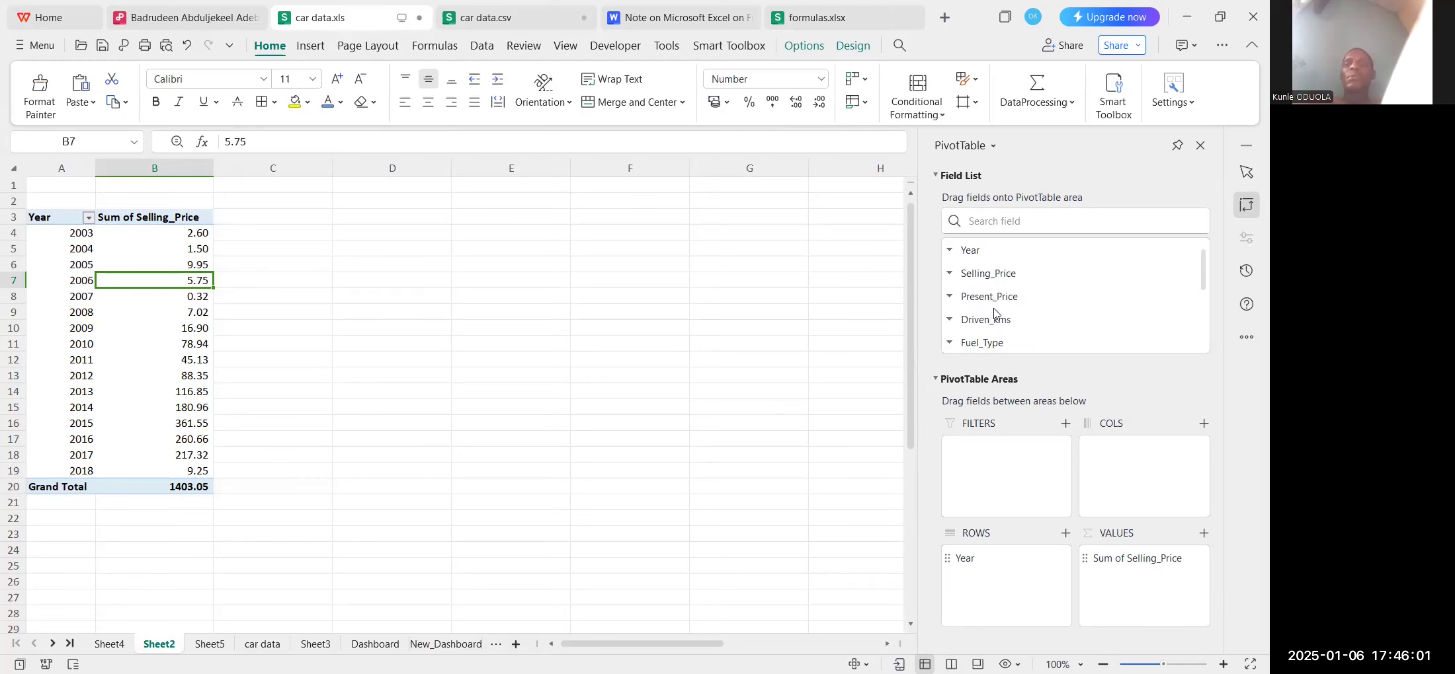
drag(985, 309, 1122, 581)
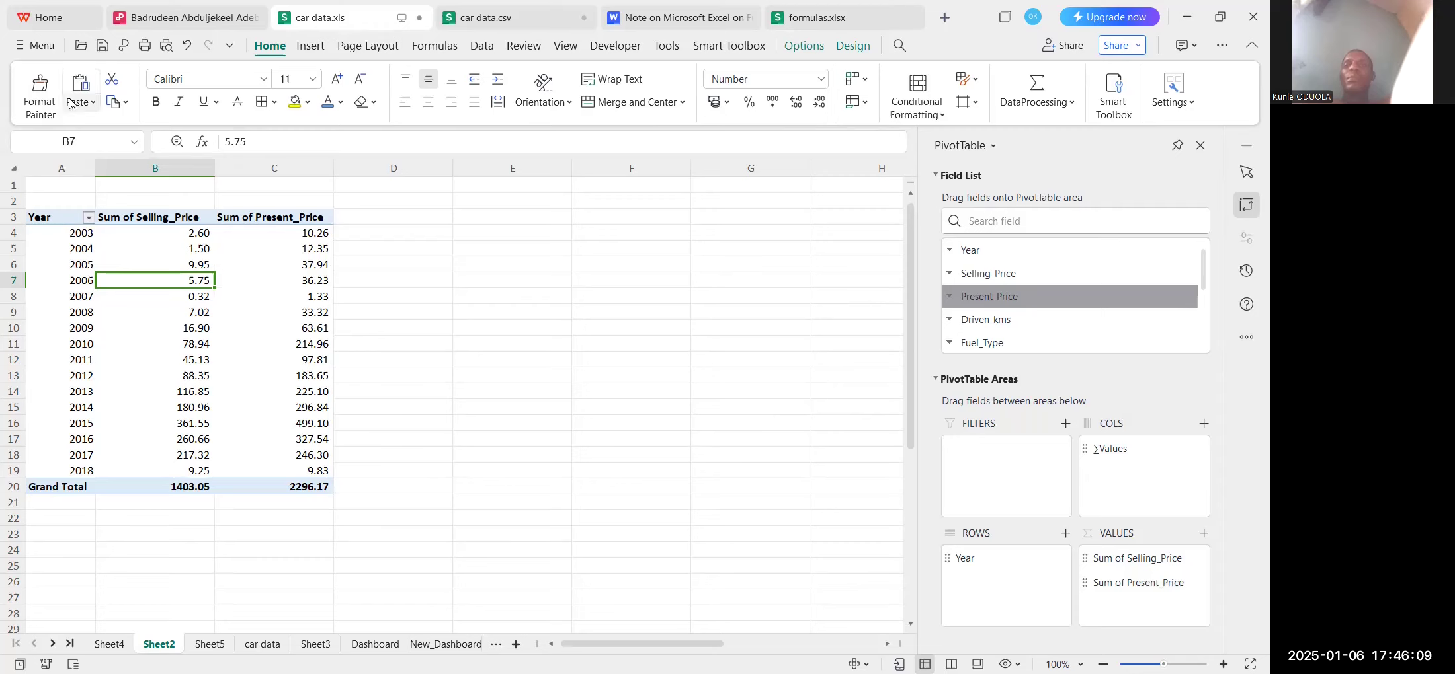
Insert a Clustered Column PivotChart from the Sheet2 pivot table comparing selling and present price by year.
click(64, 250)
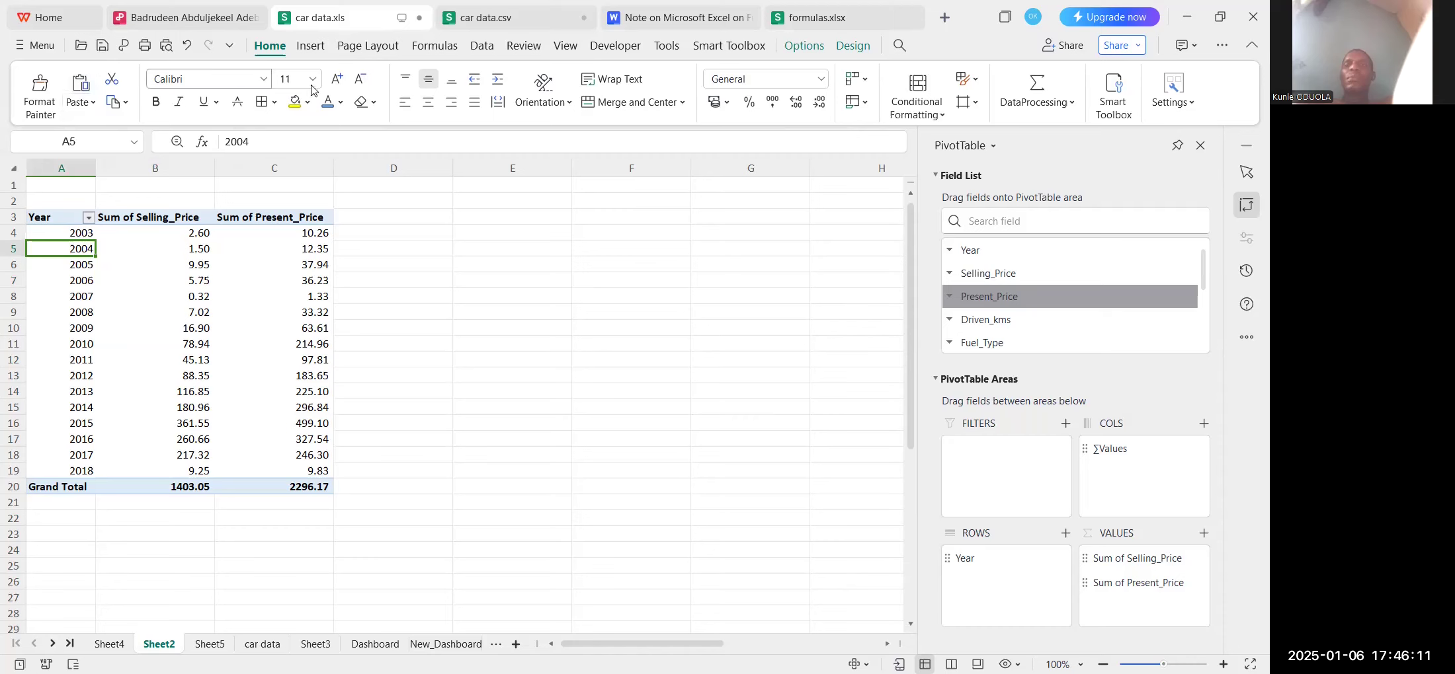
click(310, 45)
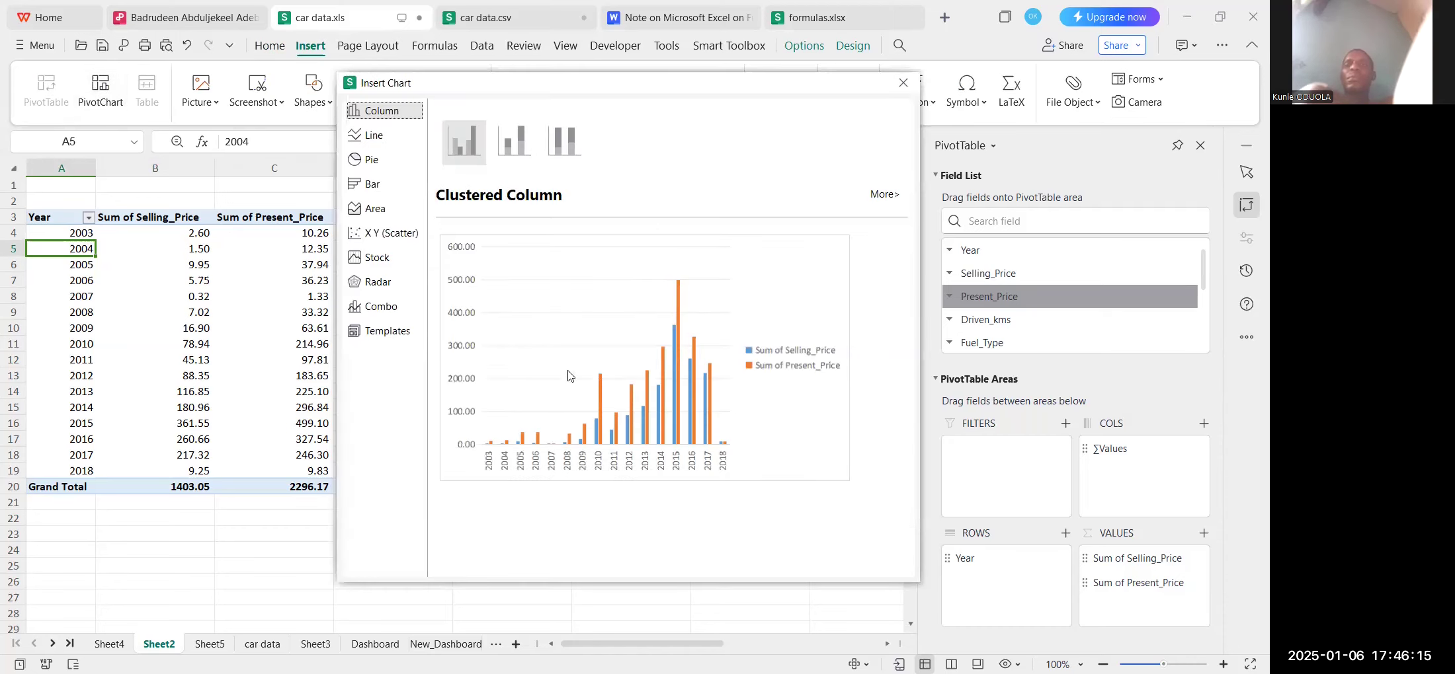
click(465, 153)
click(503, 297)
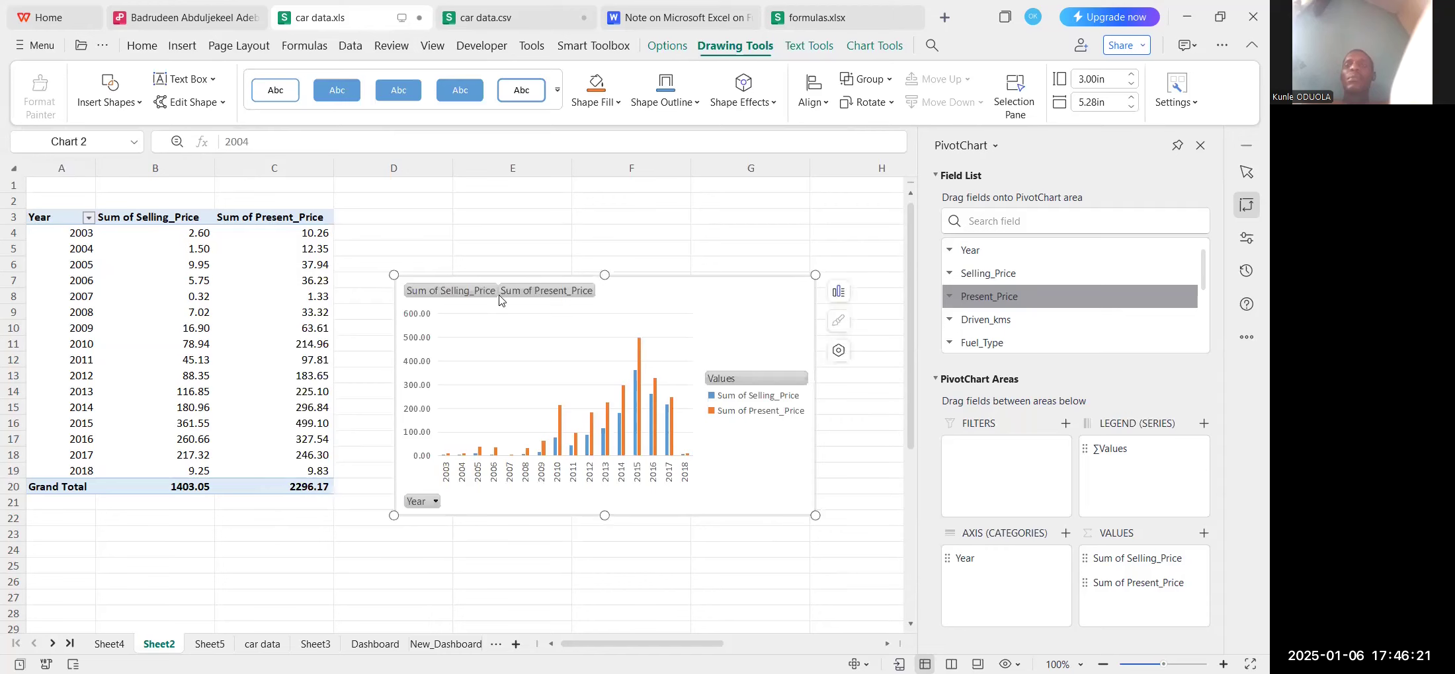
Remove Sum of Selling_Price from the Sheet2 PivotChart and title the chart Total Present Price.
click(470, 290)
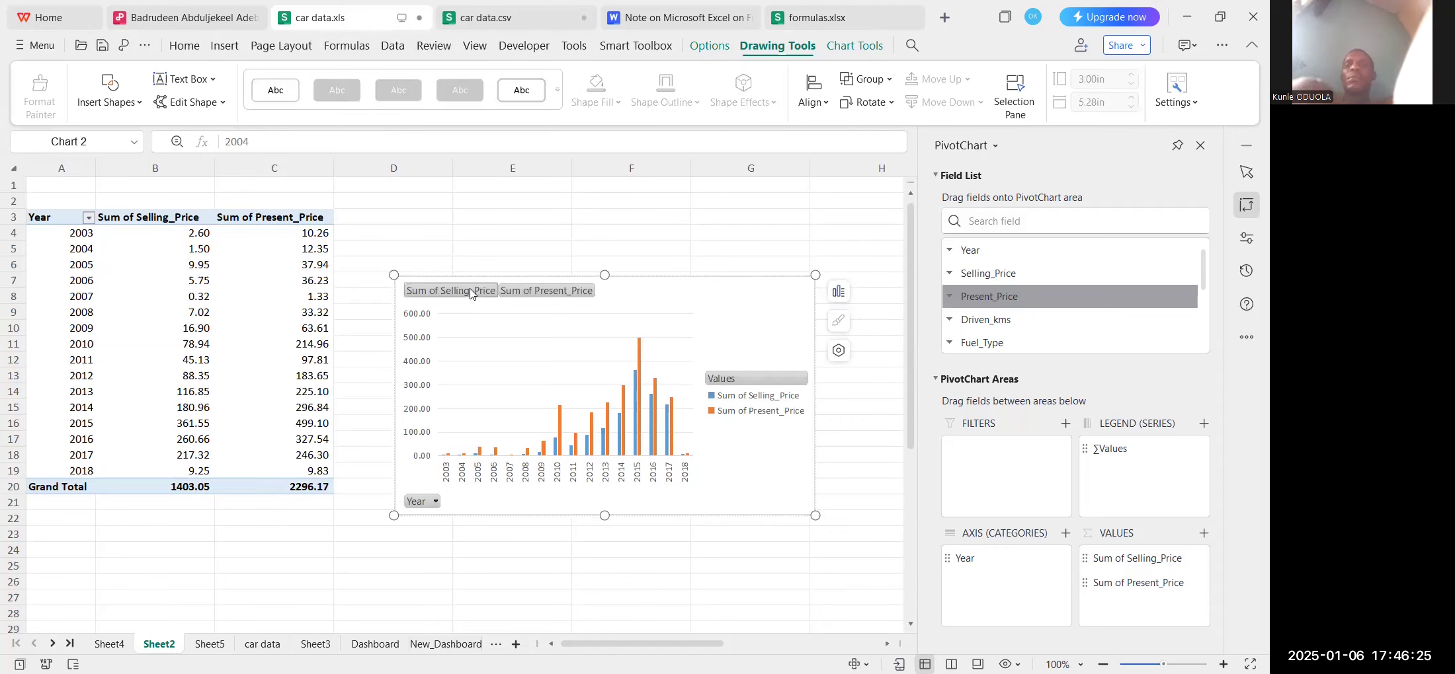
key(Delete)
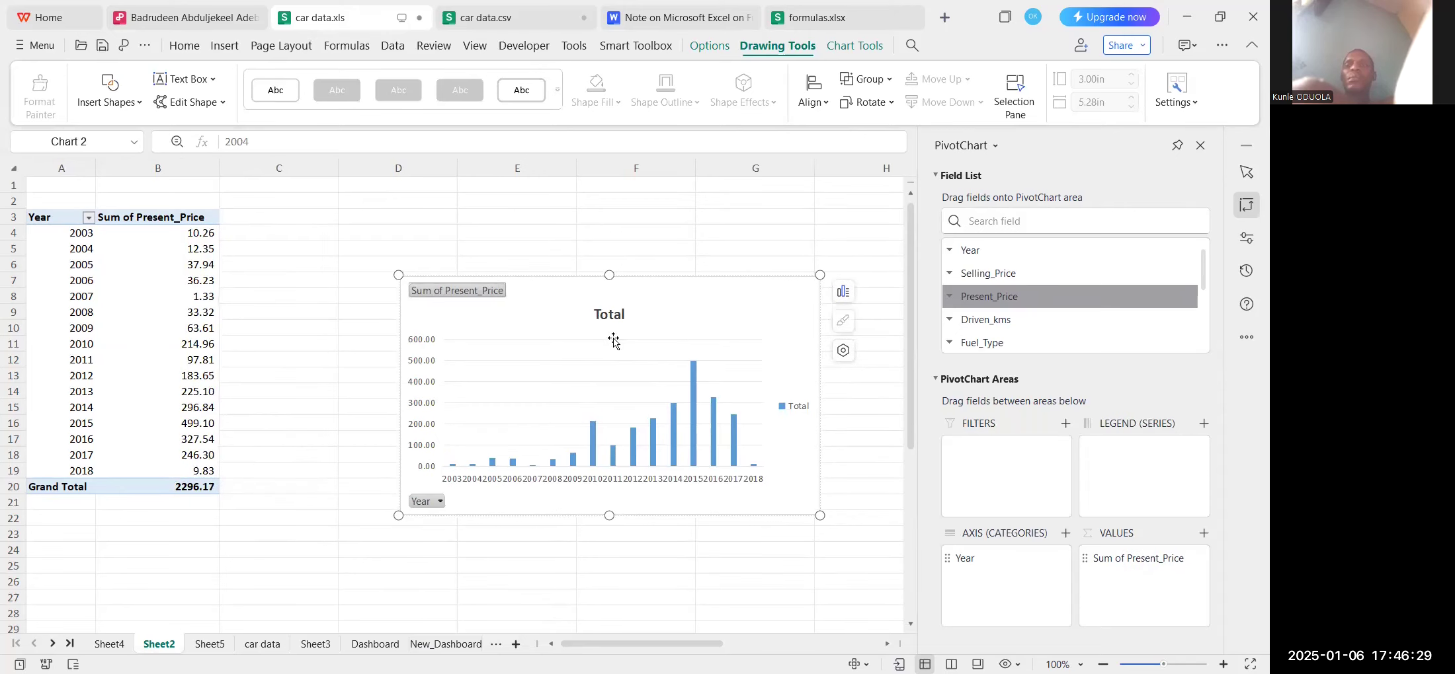
click(617, 313)
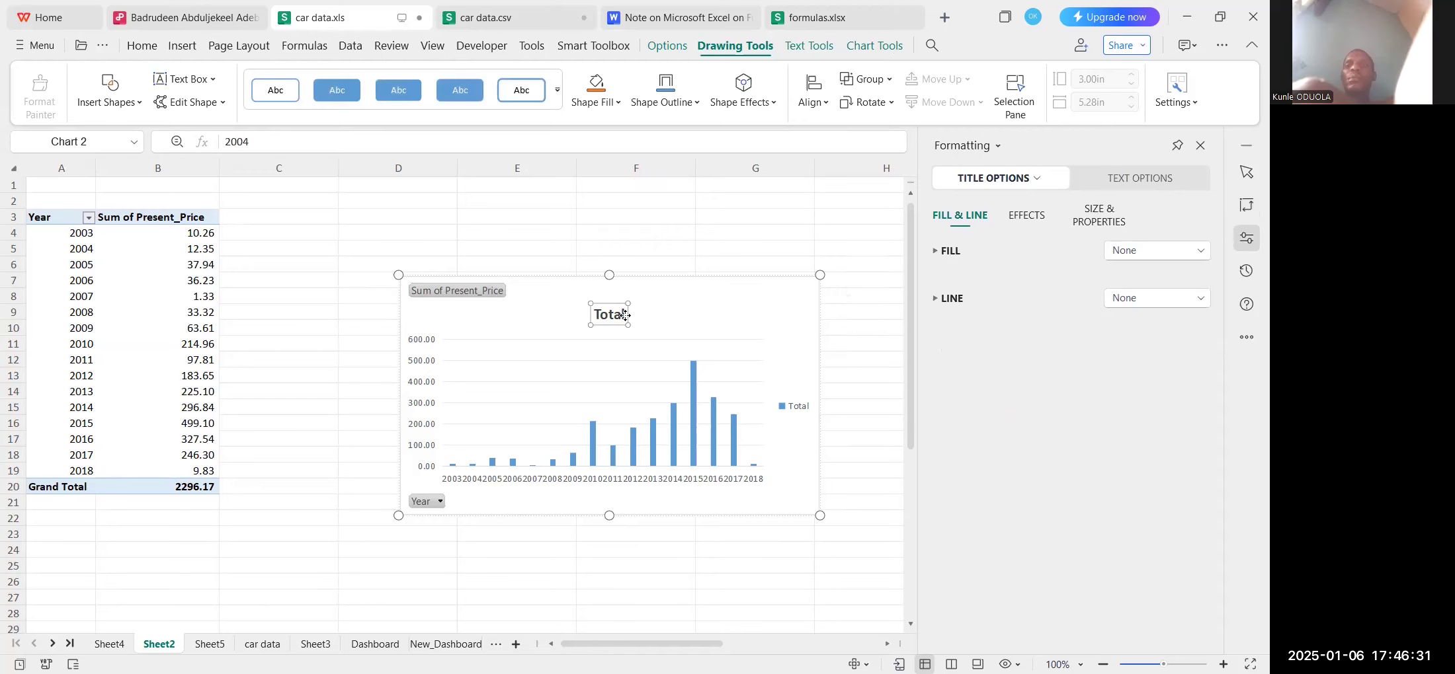
click(621, 315)
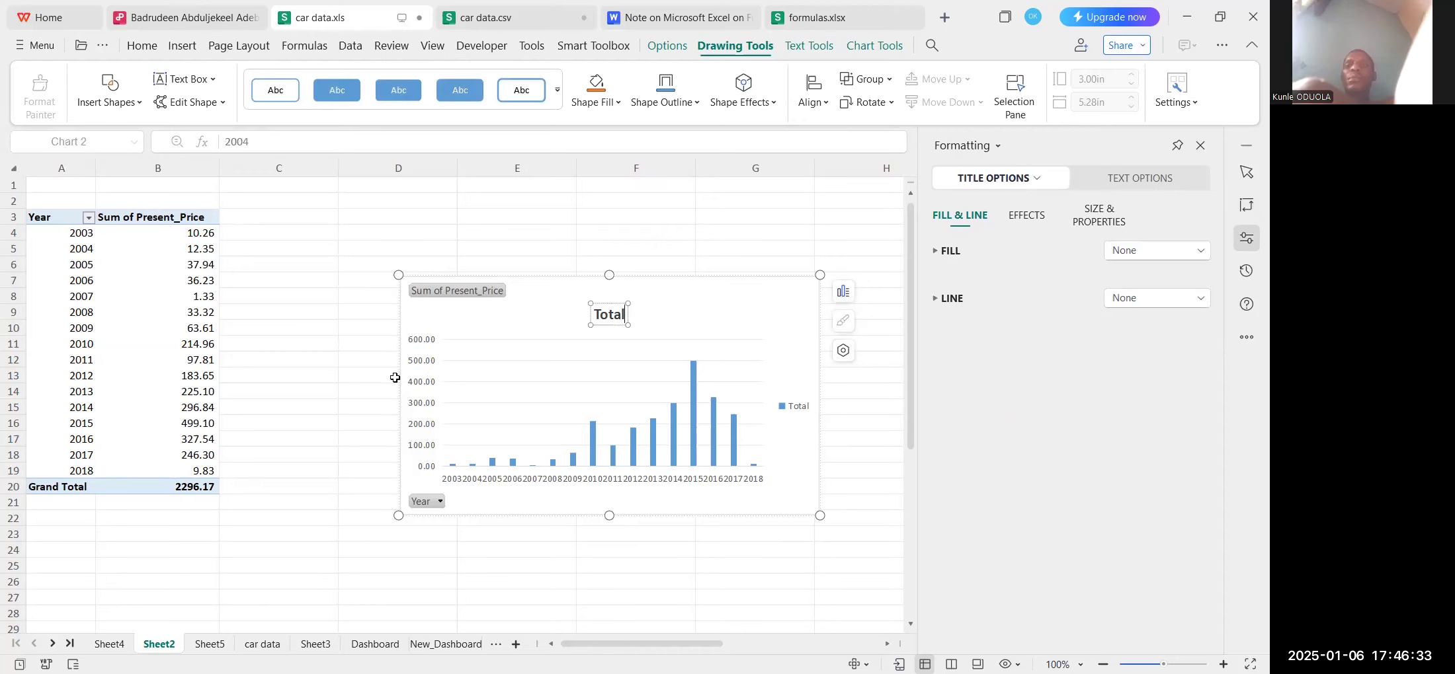
text(Present Price)
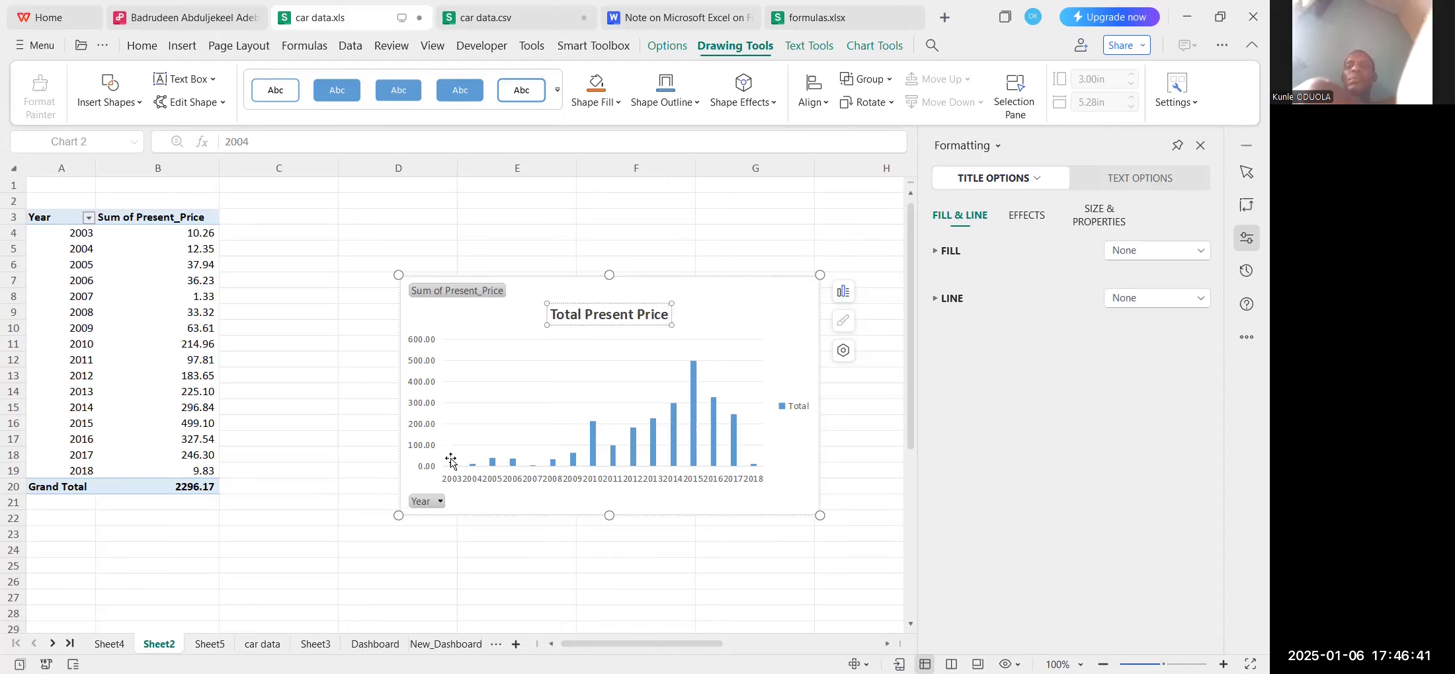
Copy the Total Present Price chart to New_Dashboard and place it in the empty second frame.
click(688, 285)
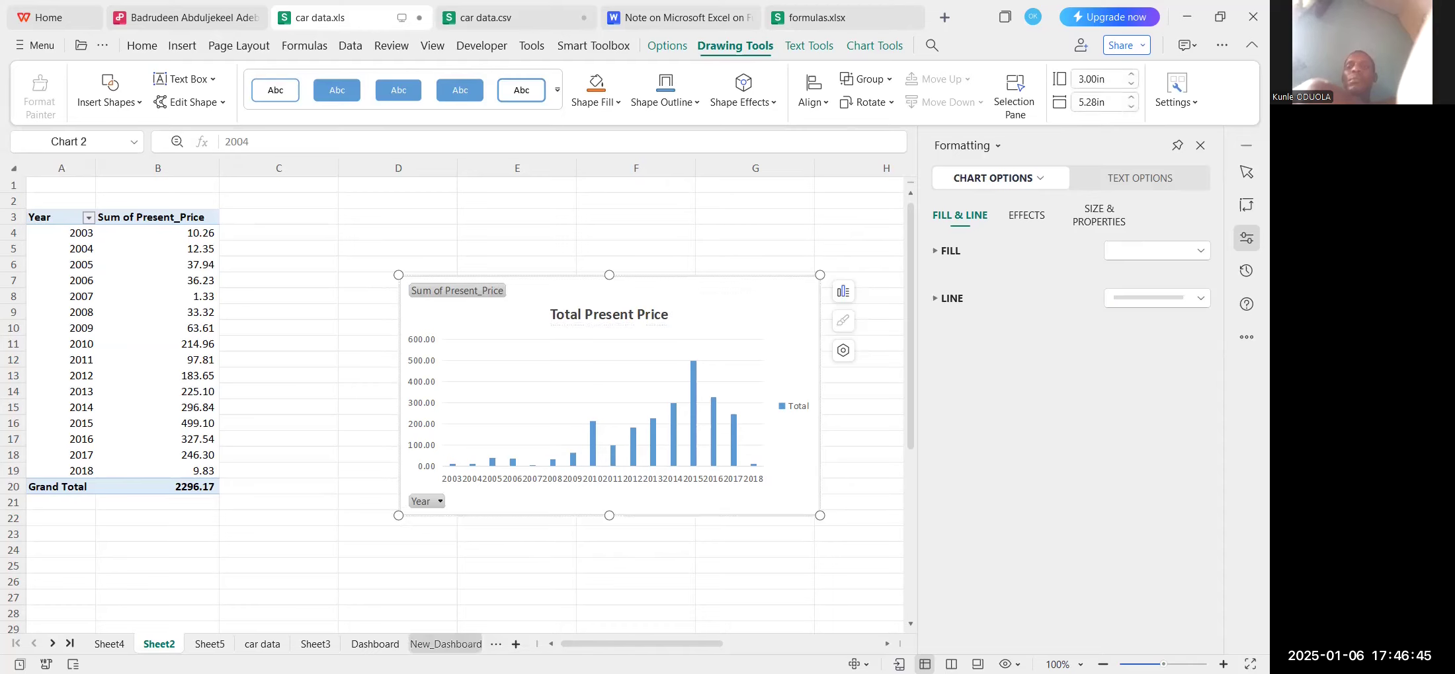
click(446, 644)
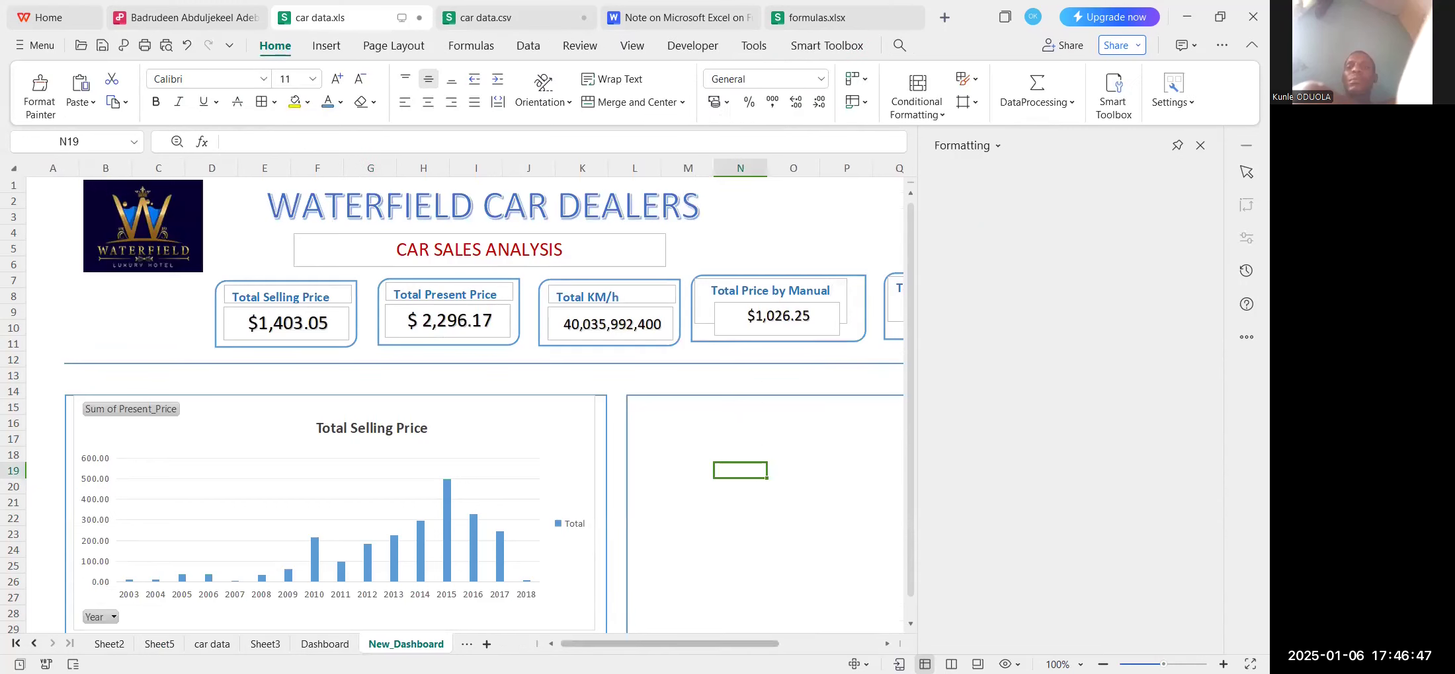
scroll(737, 645, right, 2)
key(ctrl+v)
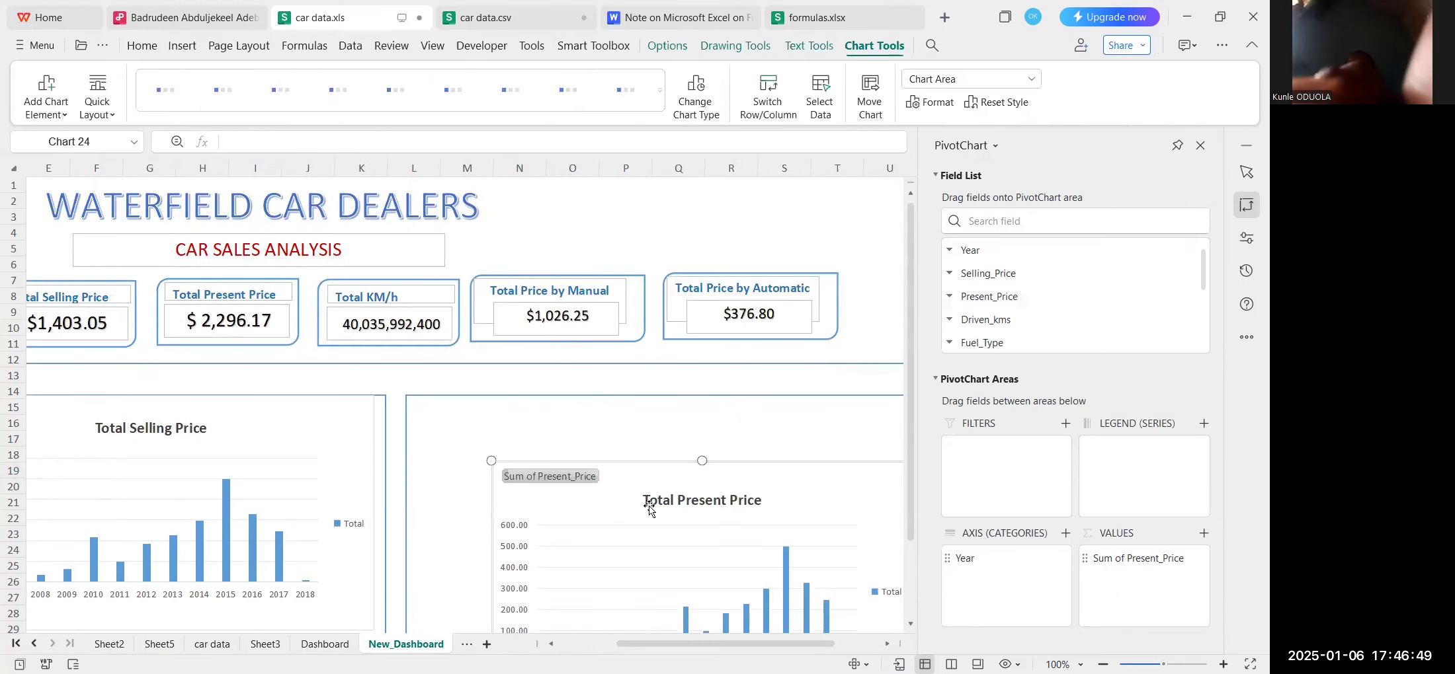
drag(642, 462, 559, 399)
Widen the second frame leftward to about 7.11 in and shift the Total Present Price chart toward its near edge.
click(406, 441)
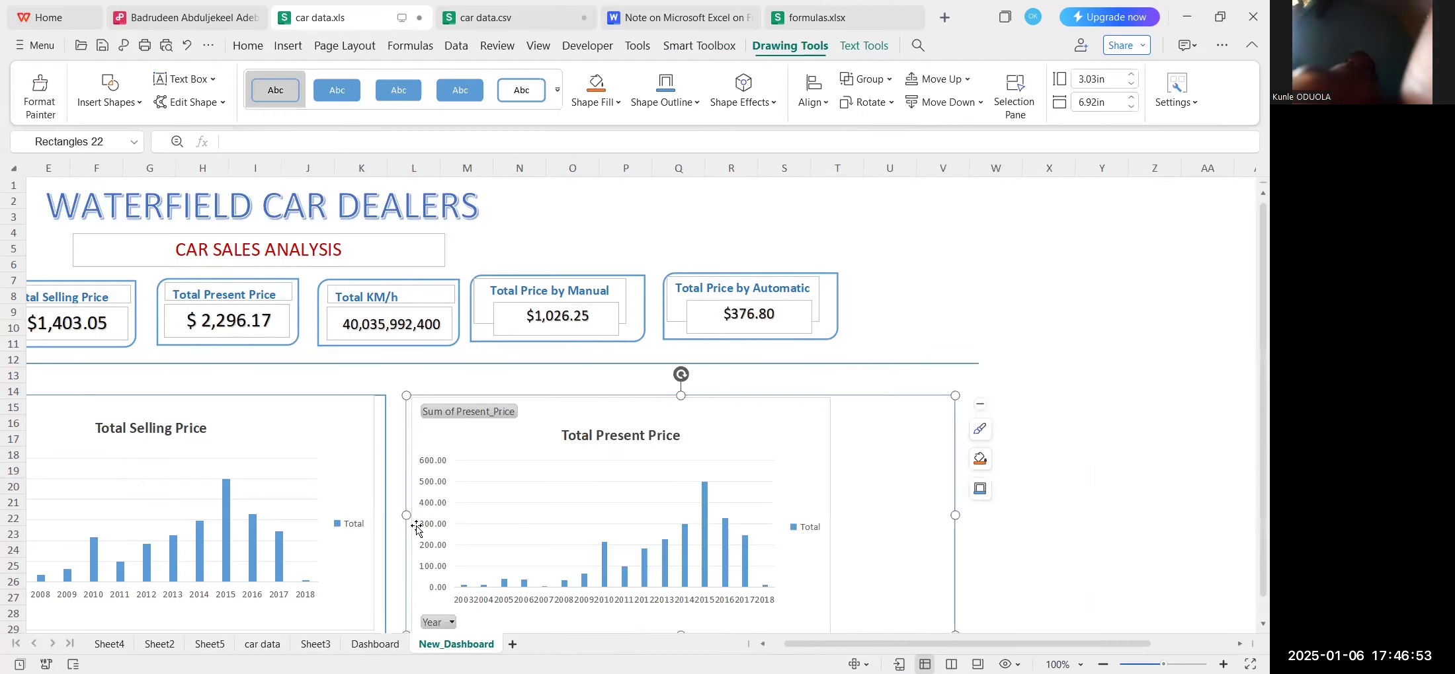
drag(408, 516, 391, 515)
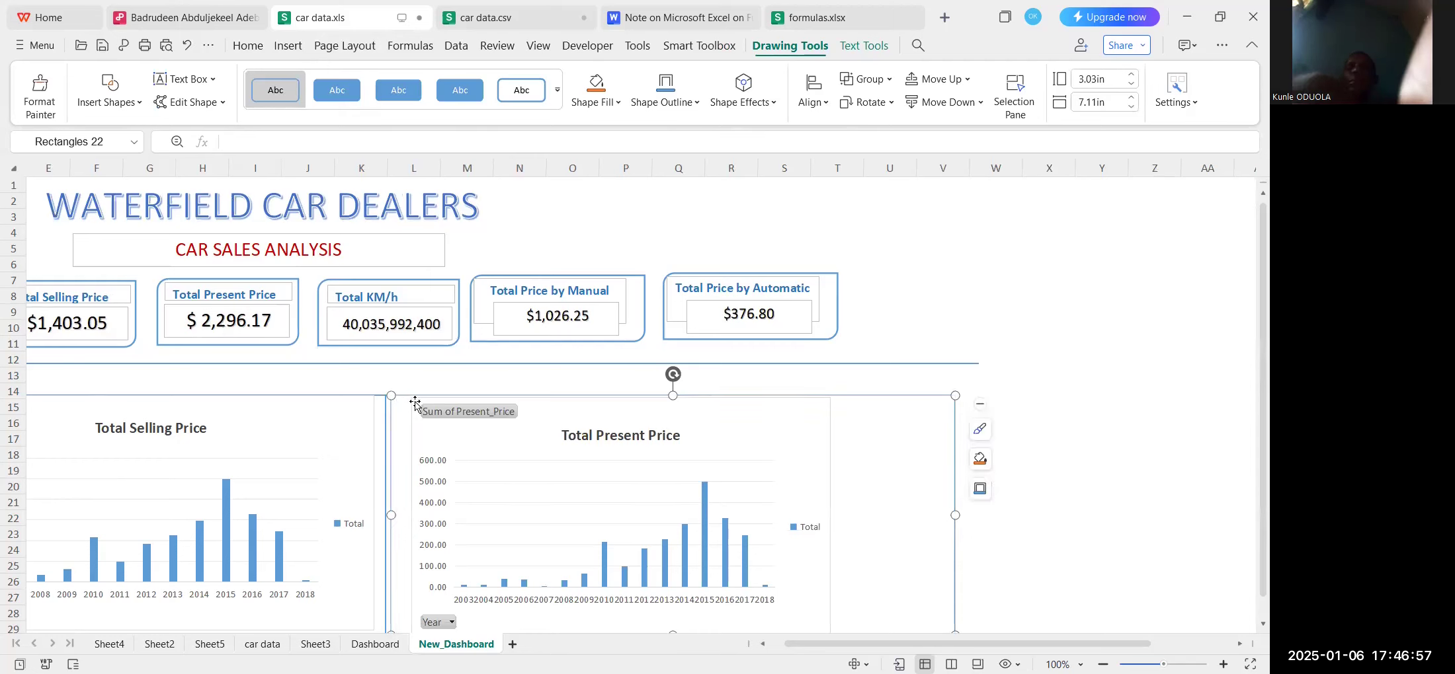
click(411, 407)
drag(411, 406, 400, 403)
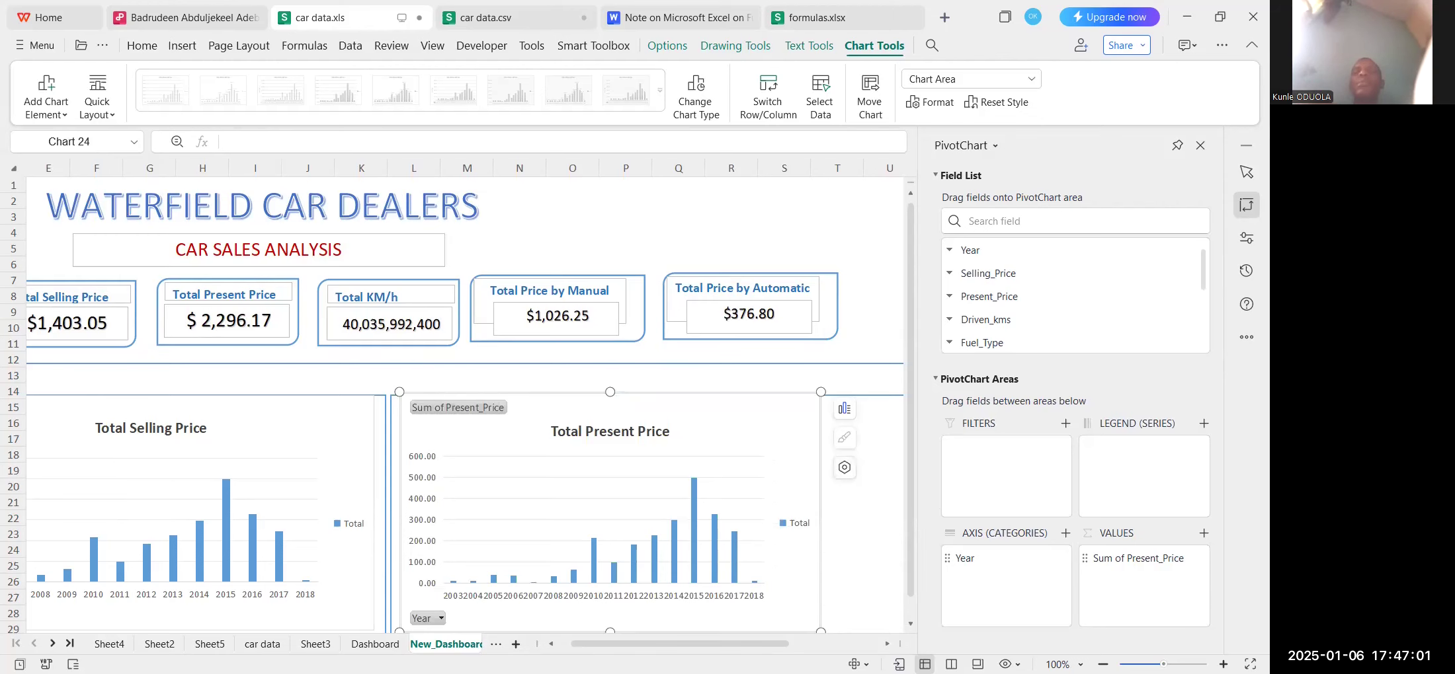
Widen the Total Present Price chart rightward and lower its upper edge to sit inside the second frame.
scroll(826, 648, left, 3)
scroll(825, 648, right, 5)
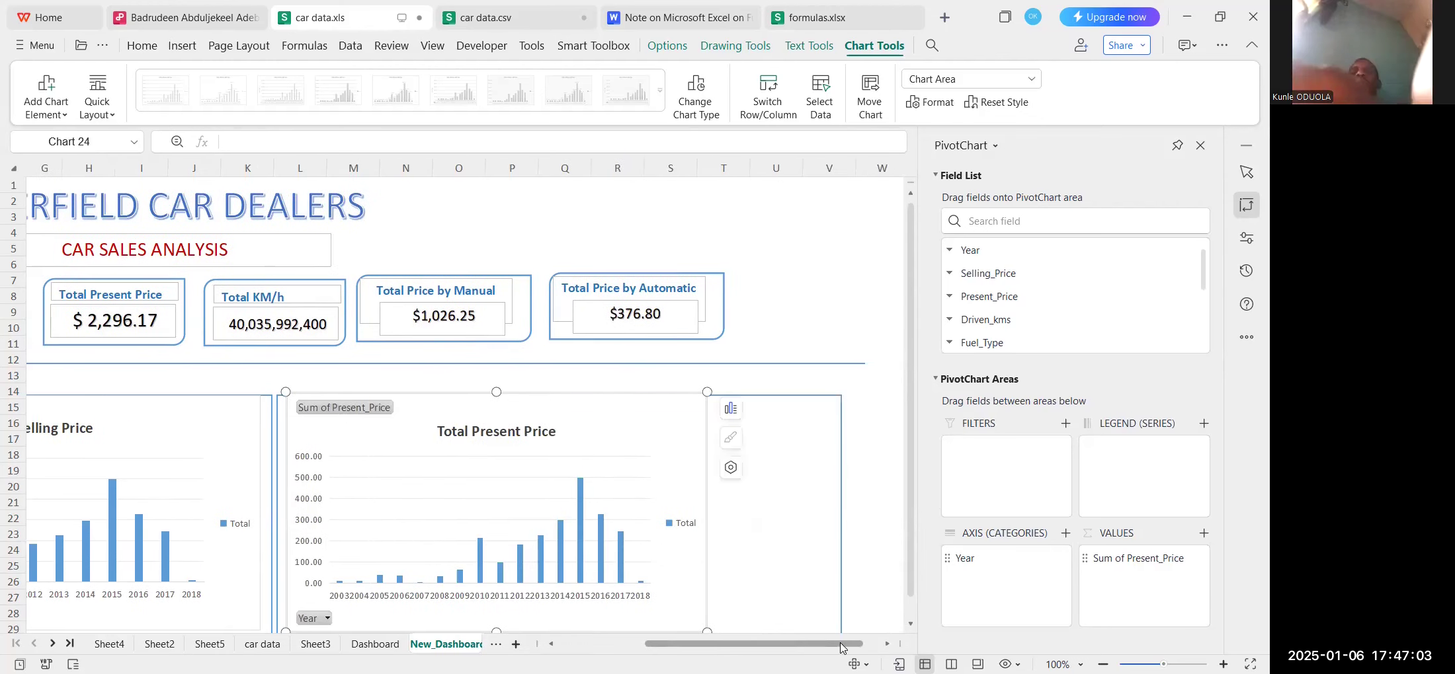
click(853, 364)
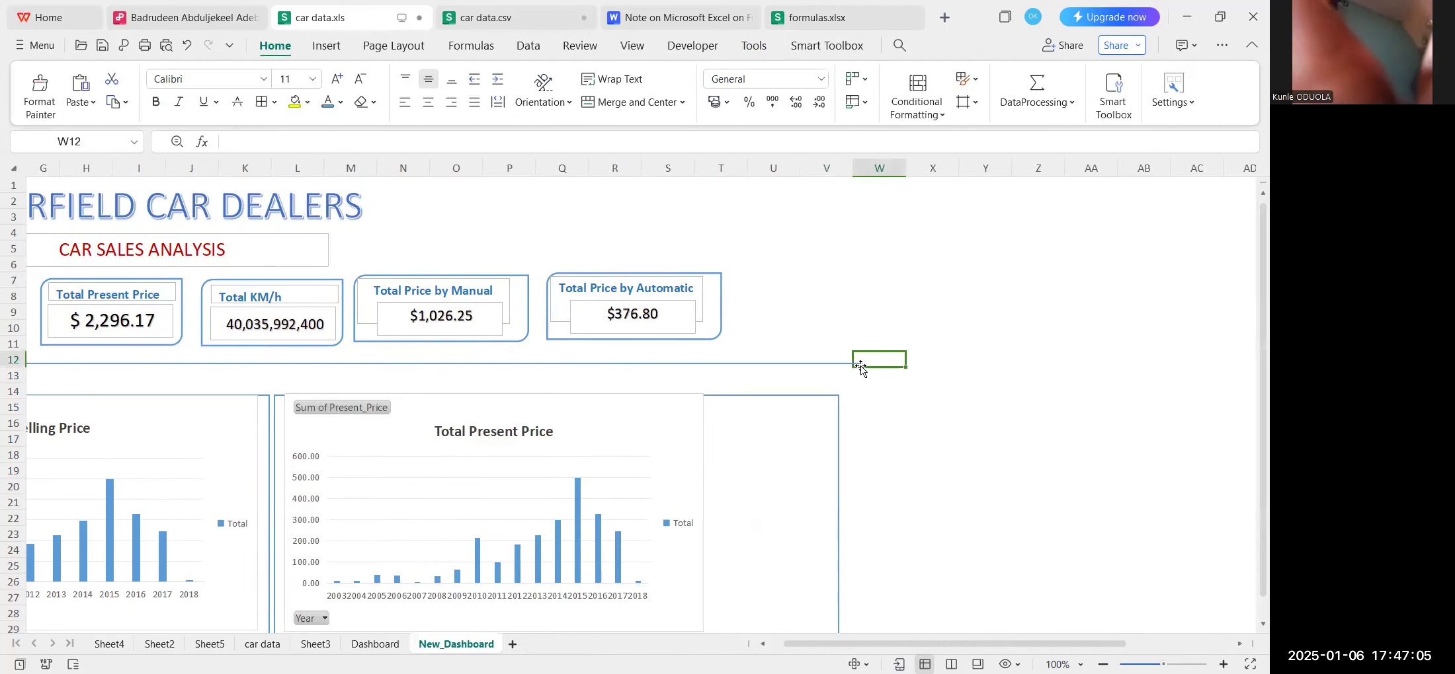
click(837, 422)
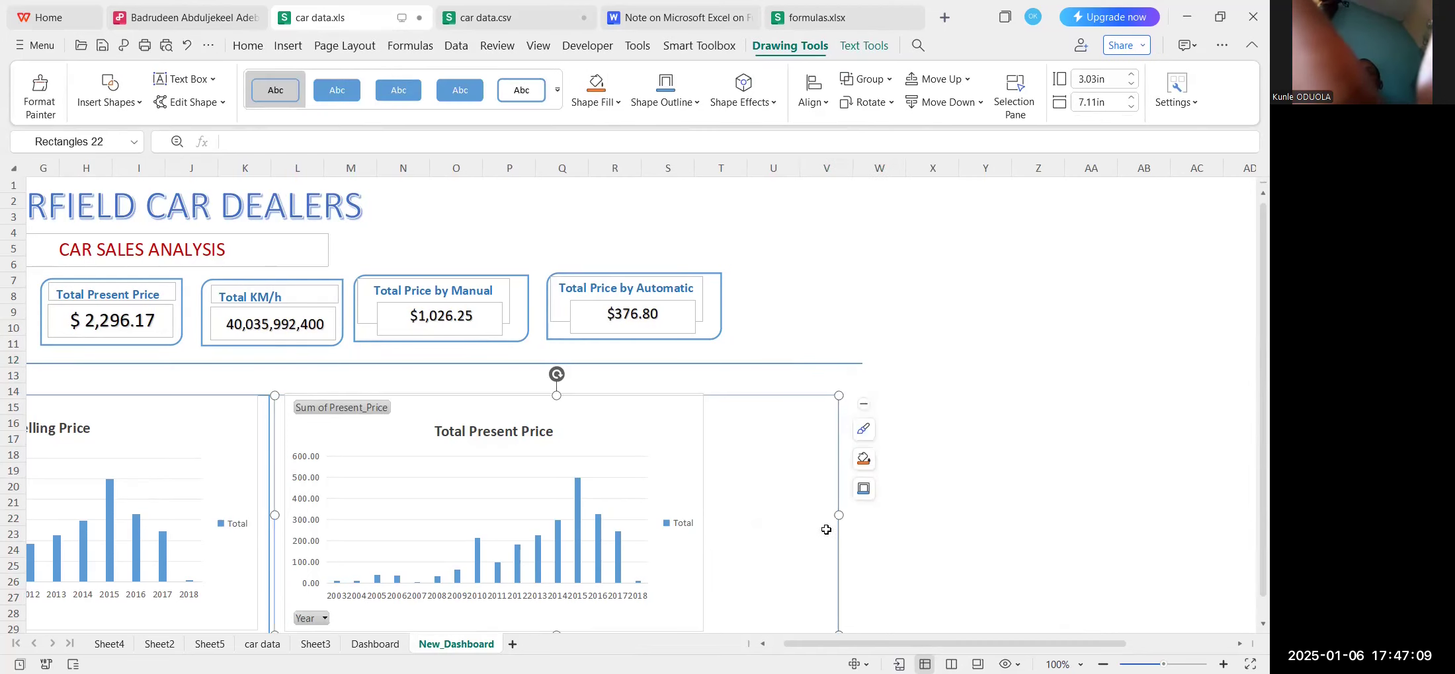
click(697, 501)
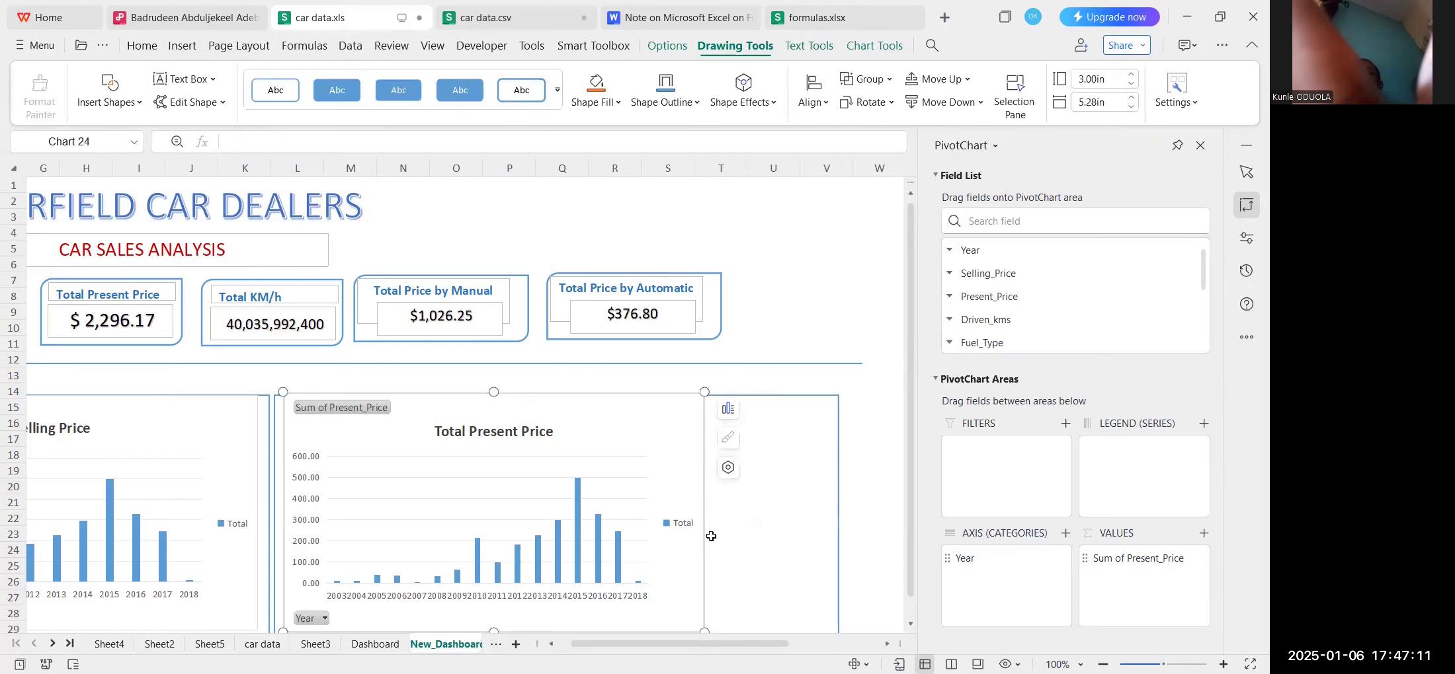
drag(703, 392, 759, 405)
Narrow the second frame from its right side so it closely surrounds the Total Present Price chart.
click(849, 490)
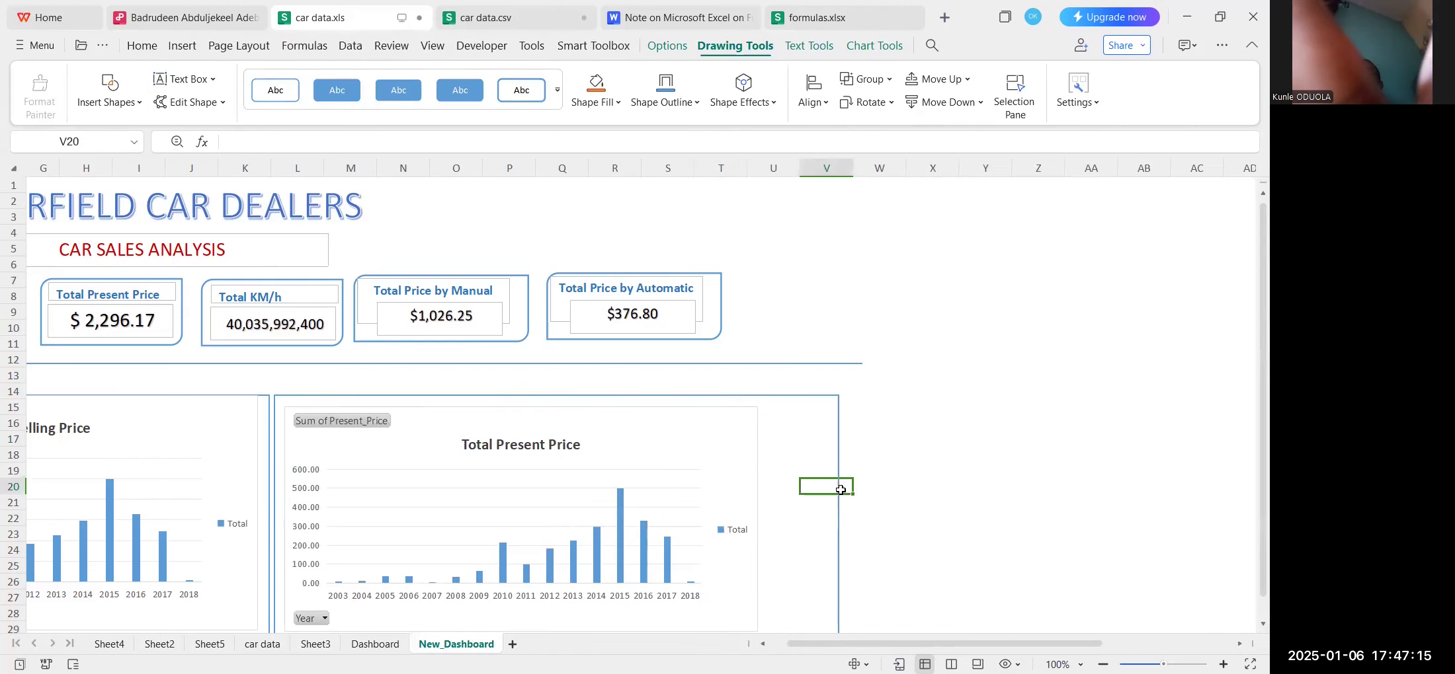
click(838, 514)
drag(838, 514, 763, 507)
Shorten the divider line above the charts so it ends near the right edge of the second frame.
click(832, 362)
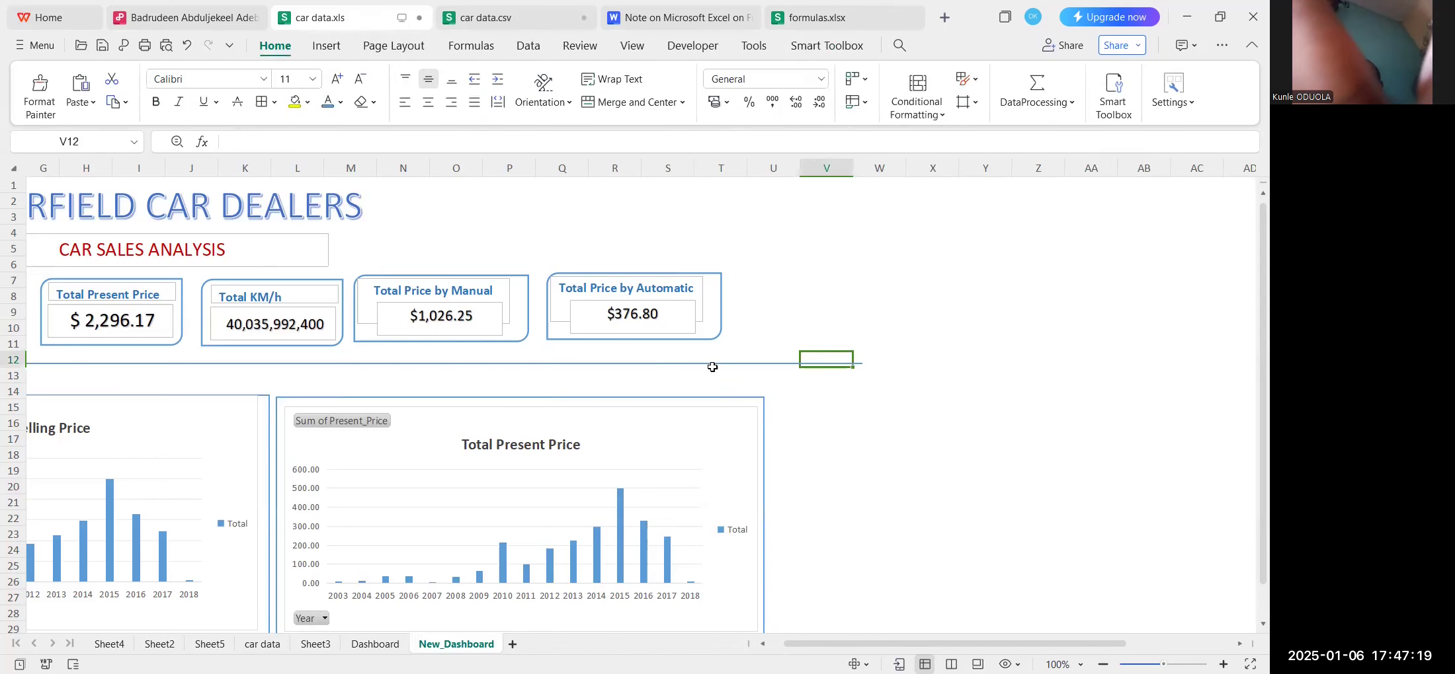
click(576, 370)
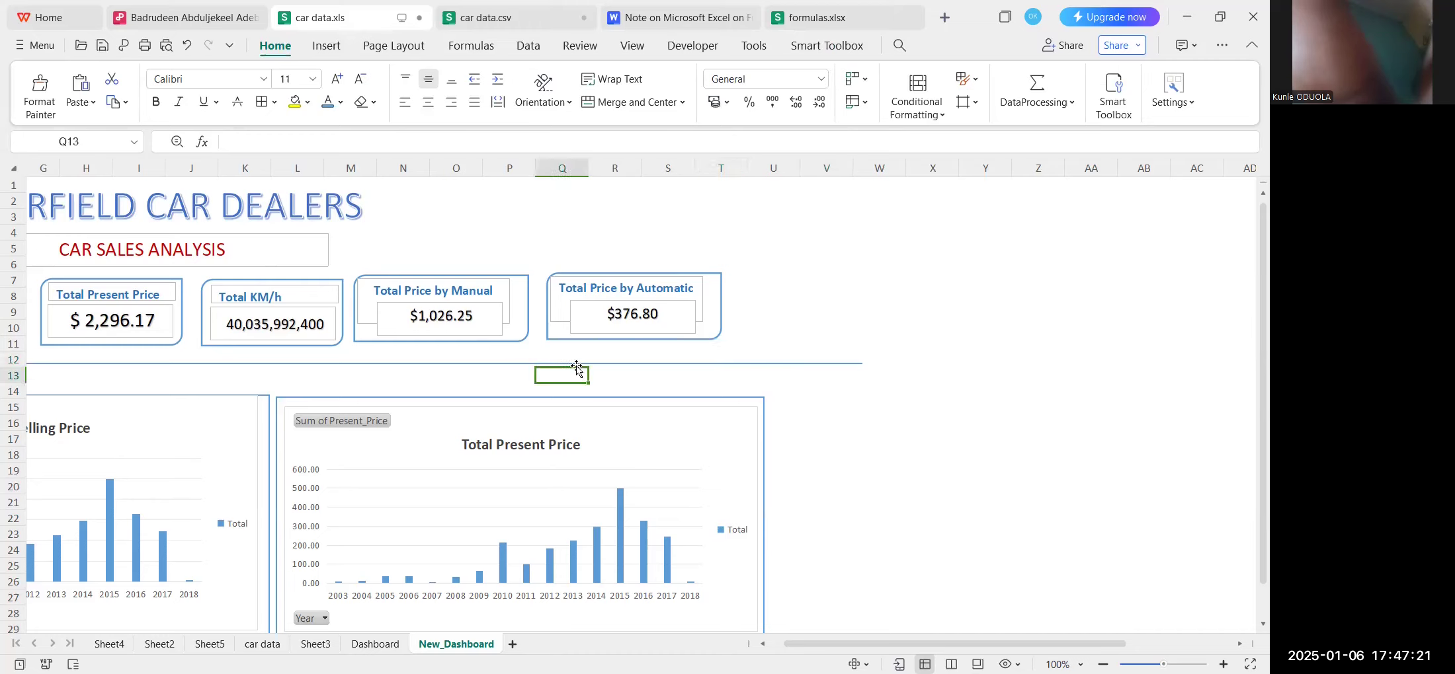
click(599, 363)
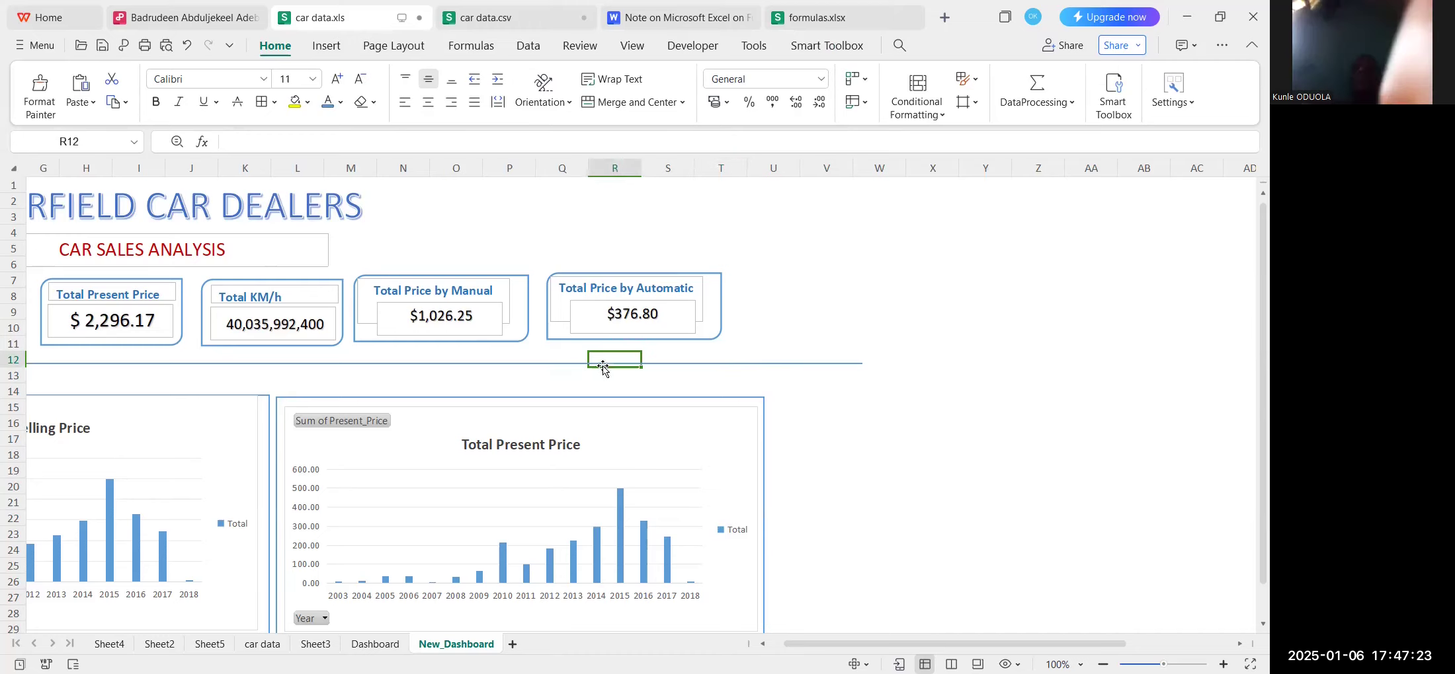
click(250, 362)
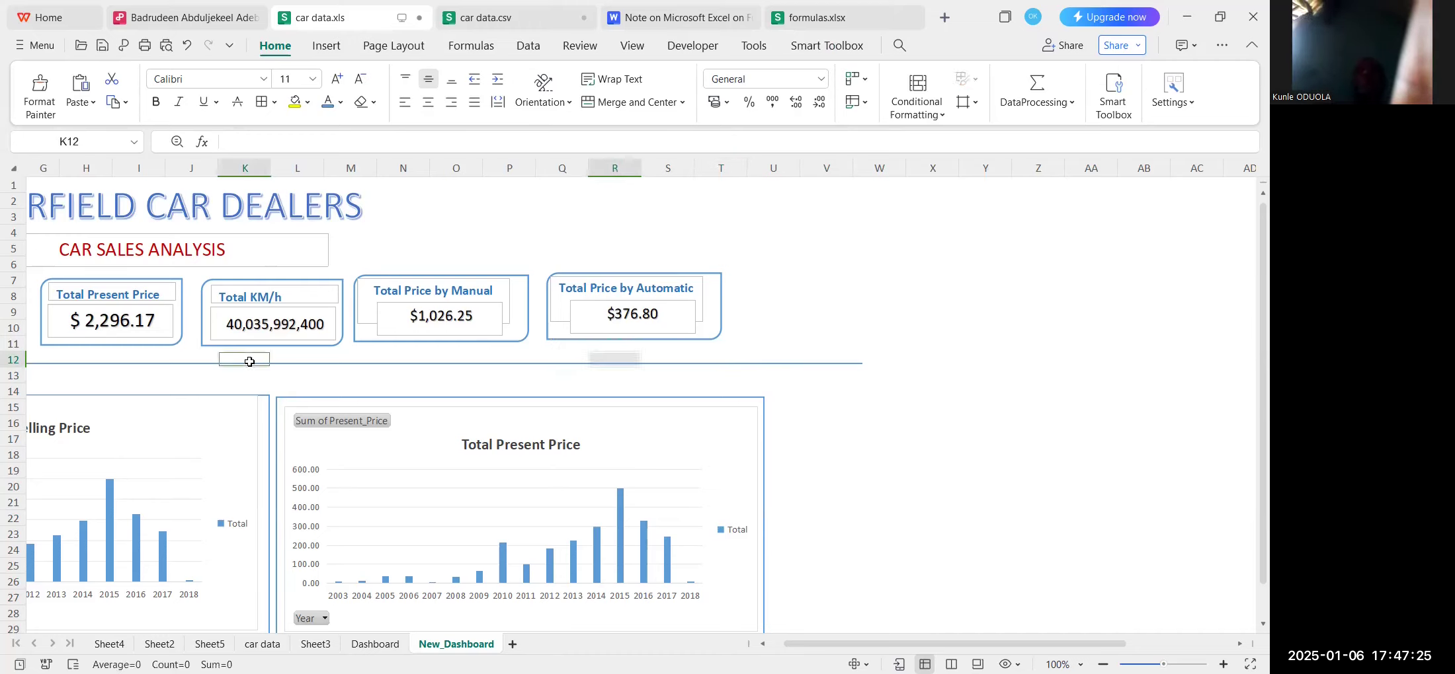
click(262, 364)
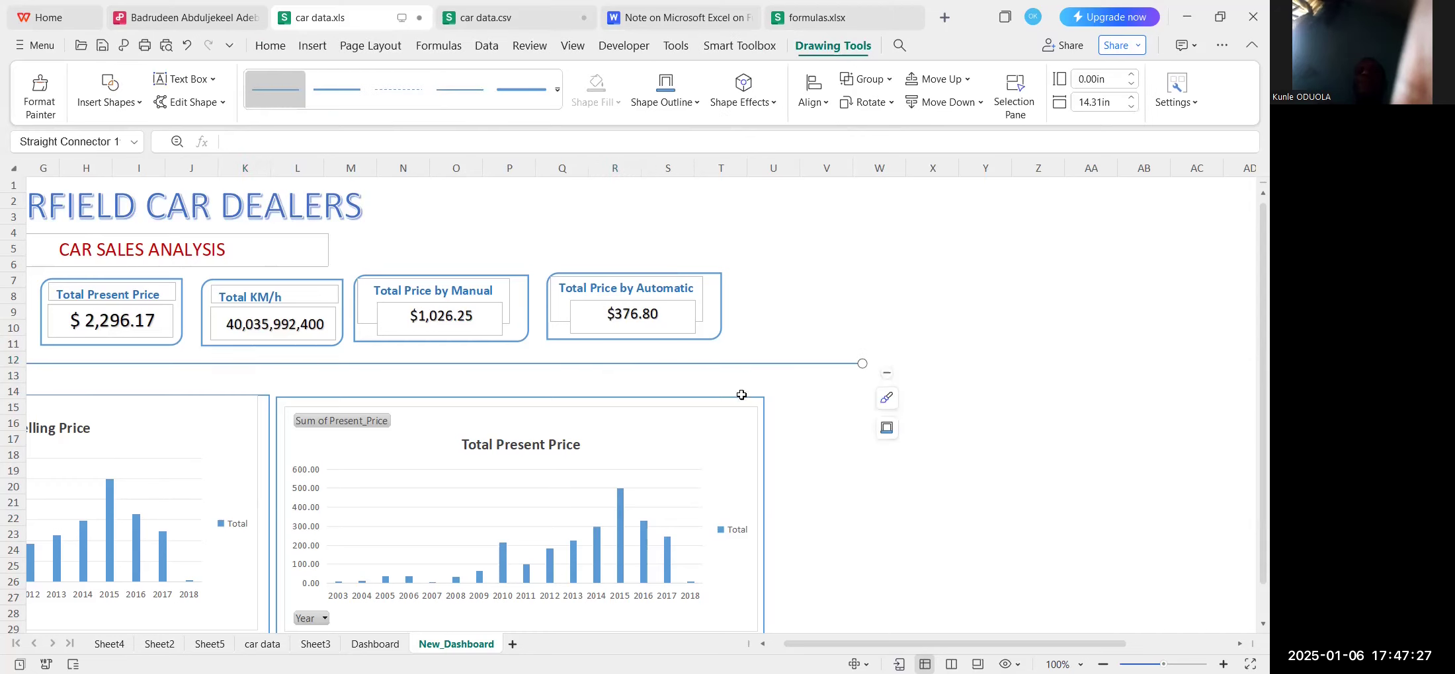
drag(863, 368, 754, 360)
click(877, 503)
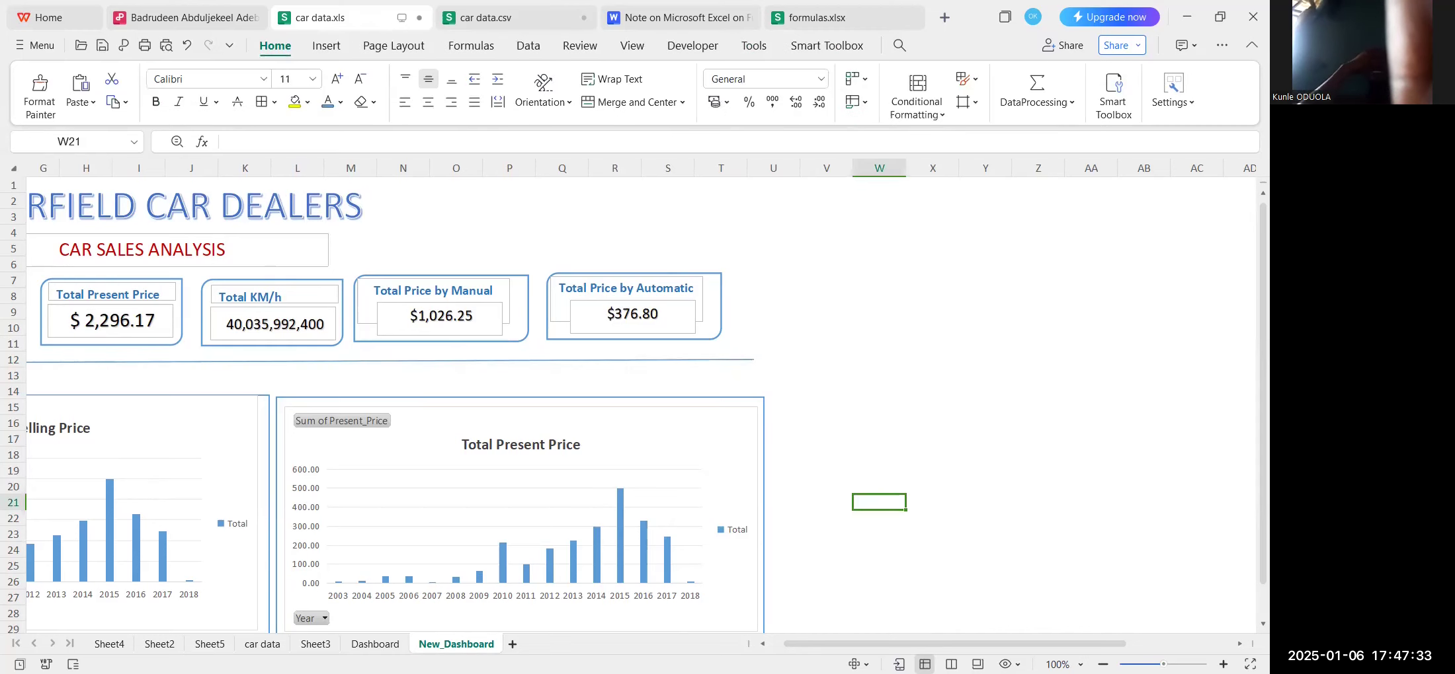
Nudge the Total Selling Price chart slightly left and down within the first frame.
drag(924, 647, 911, 645)
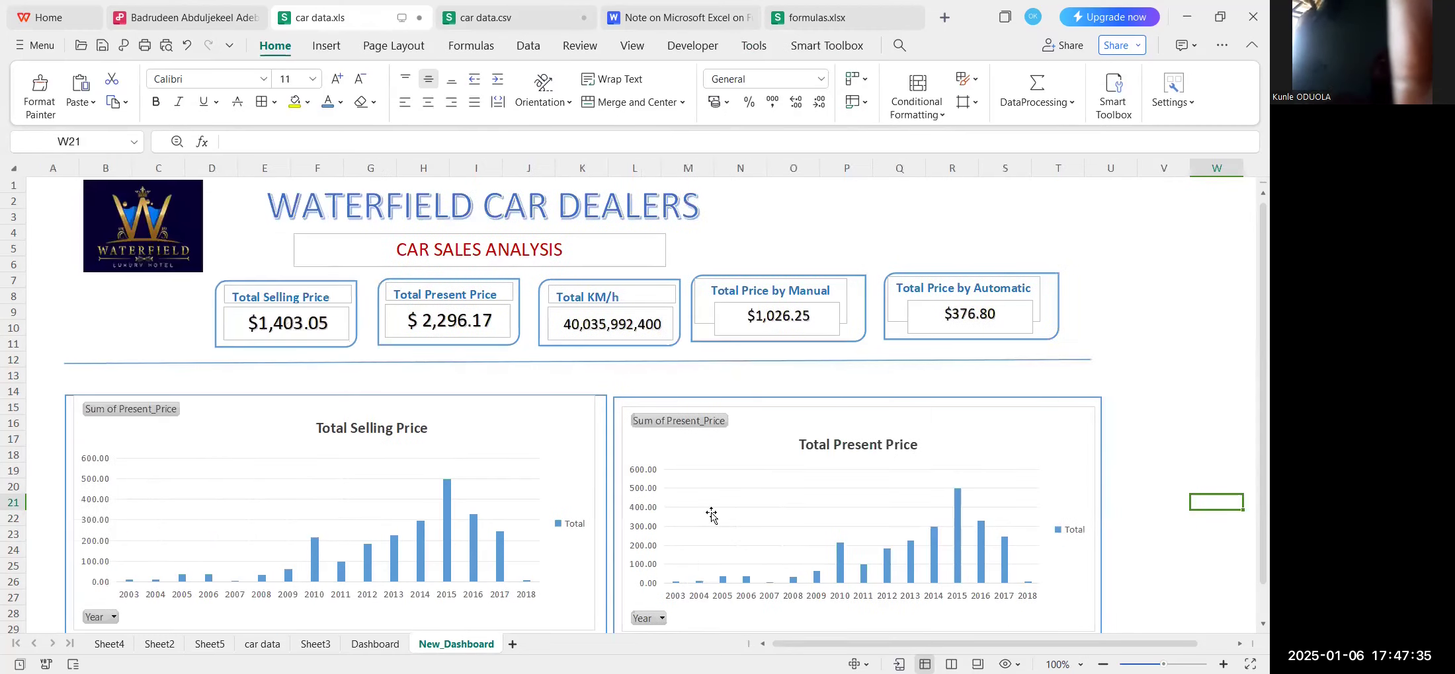
scroll(669, 515, down, 3)
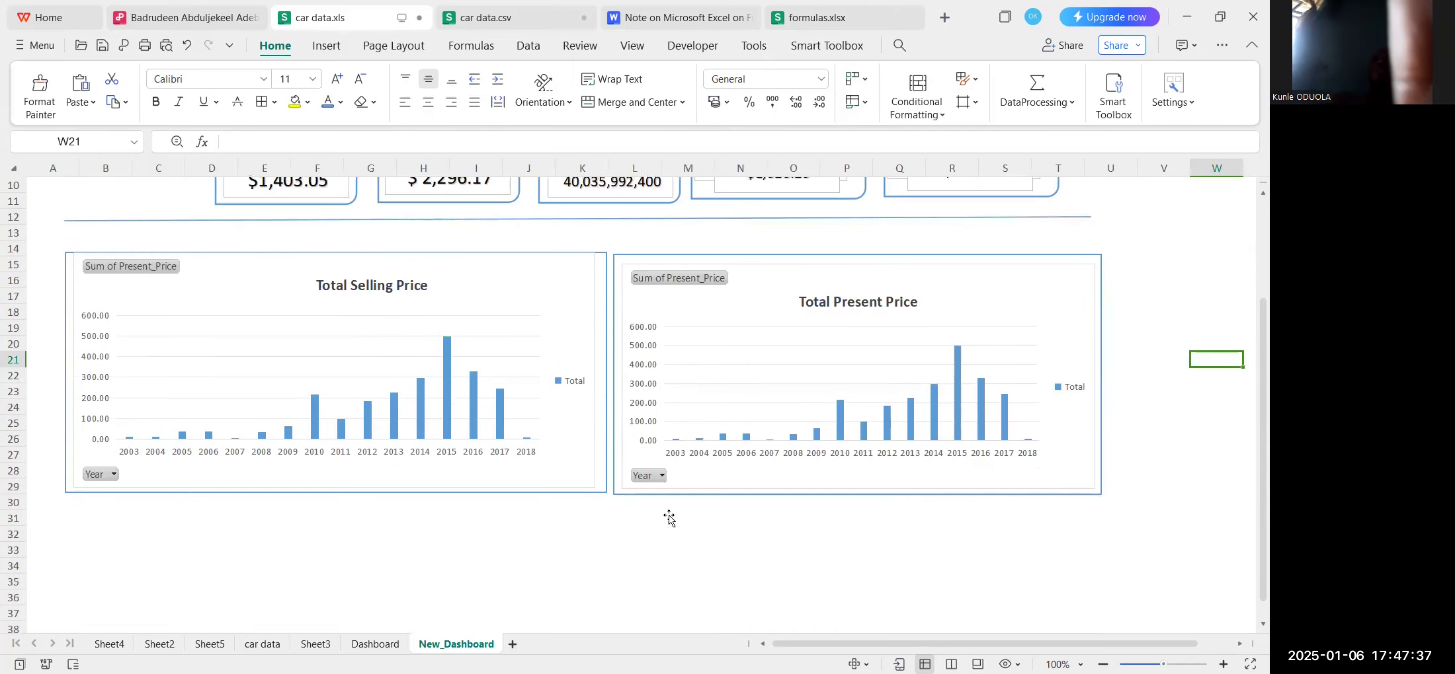
scroll(667, 513, up, 2)
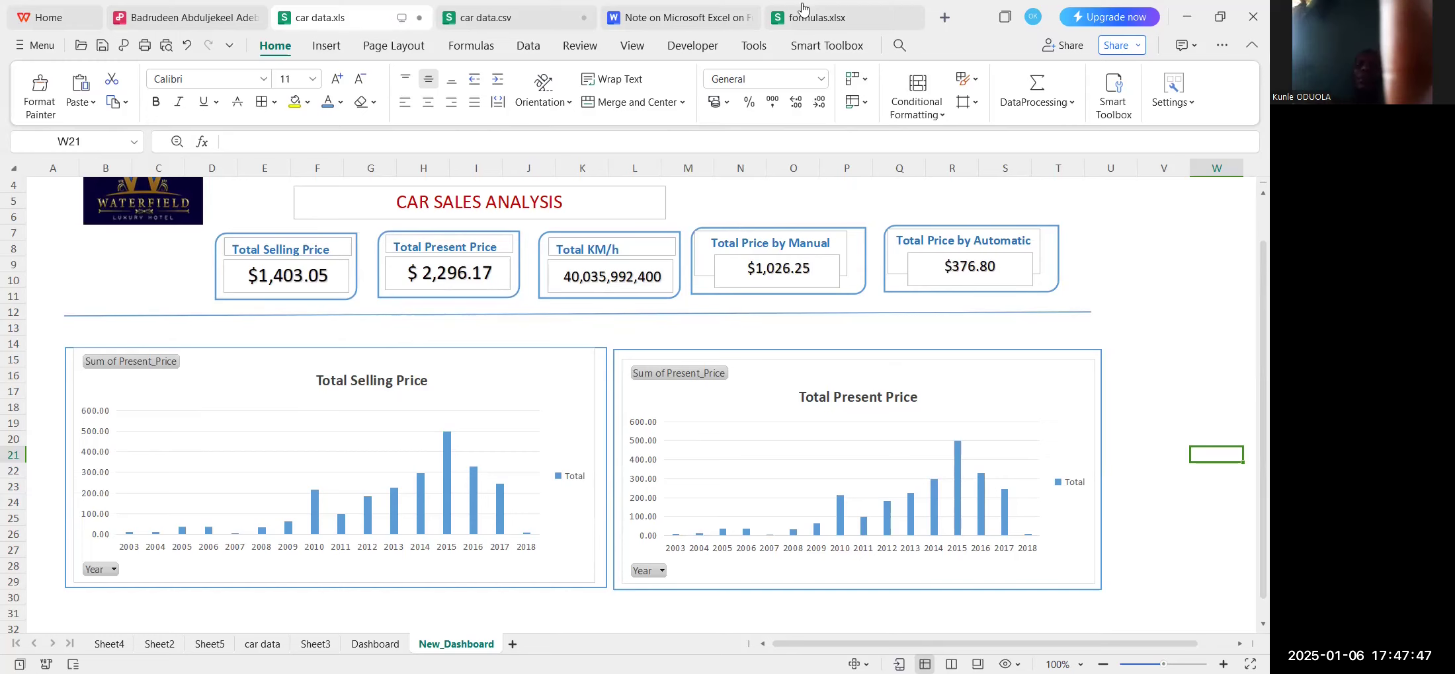
drag(86, 391, 82, 397)
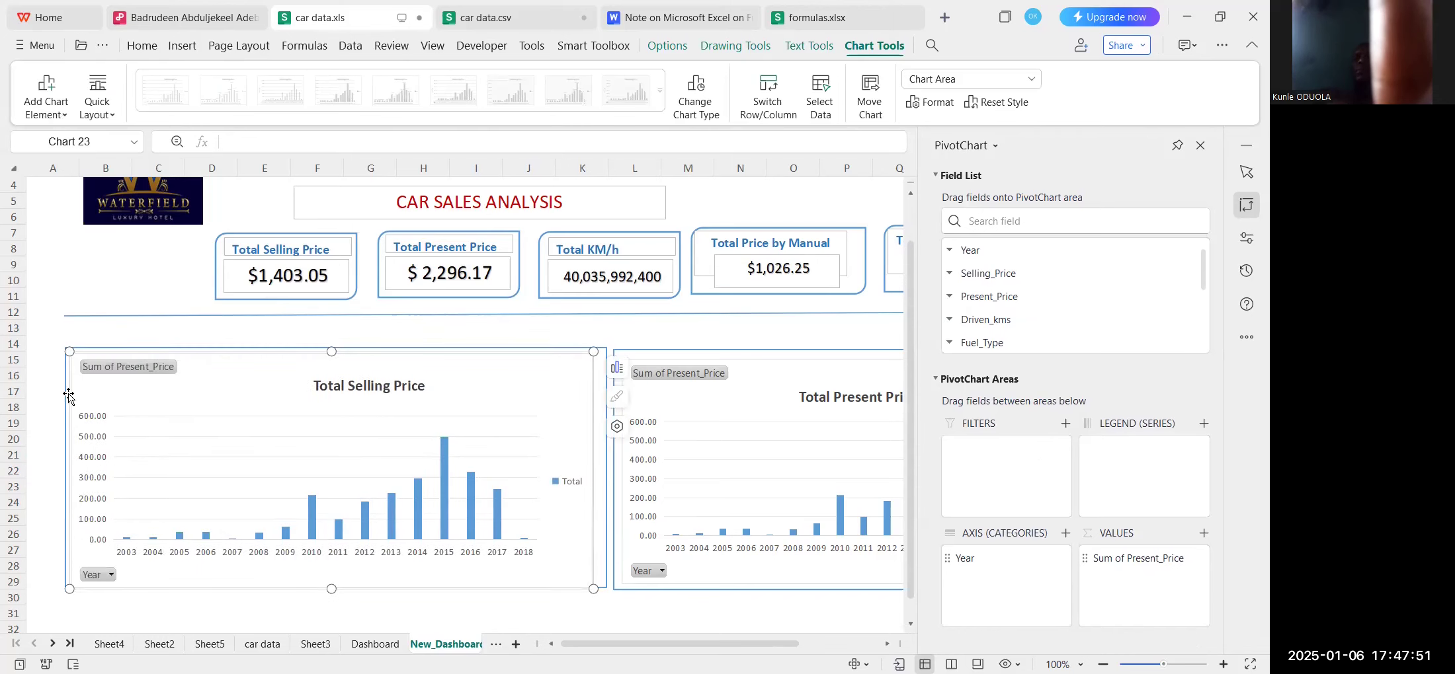
scroll(422, 605, down, 2)
scroll(393, 578, down, 4)
scroll(319, 525, up, 5)
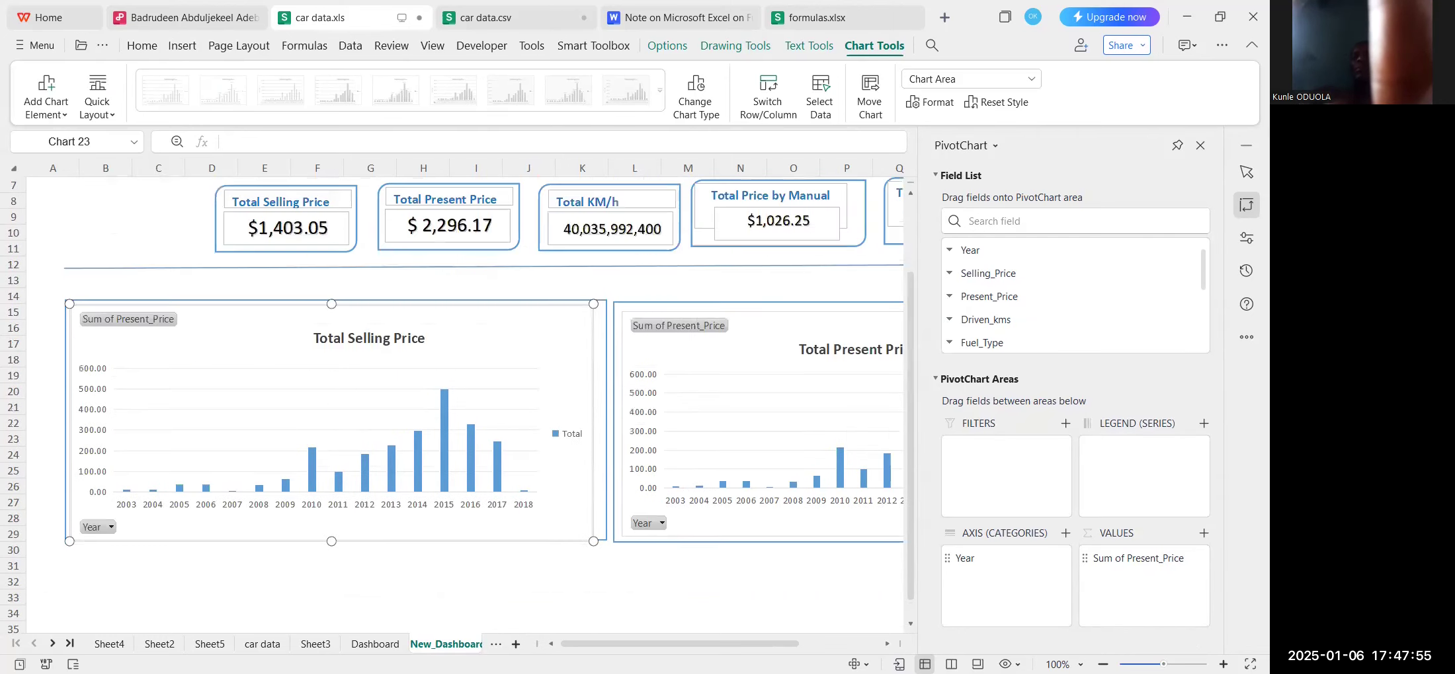
Examine the chart types and layout on the Dashboard sheet as a reference, and return to New_Dashboard.
click(394, 645)
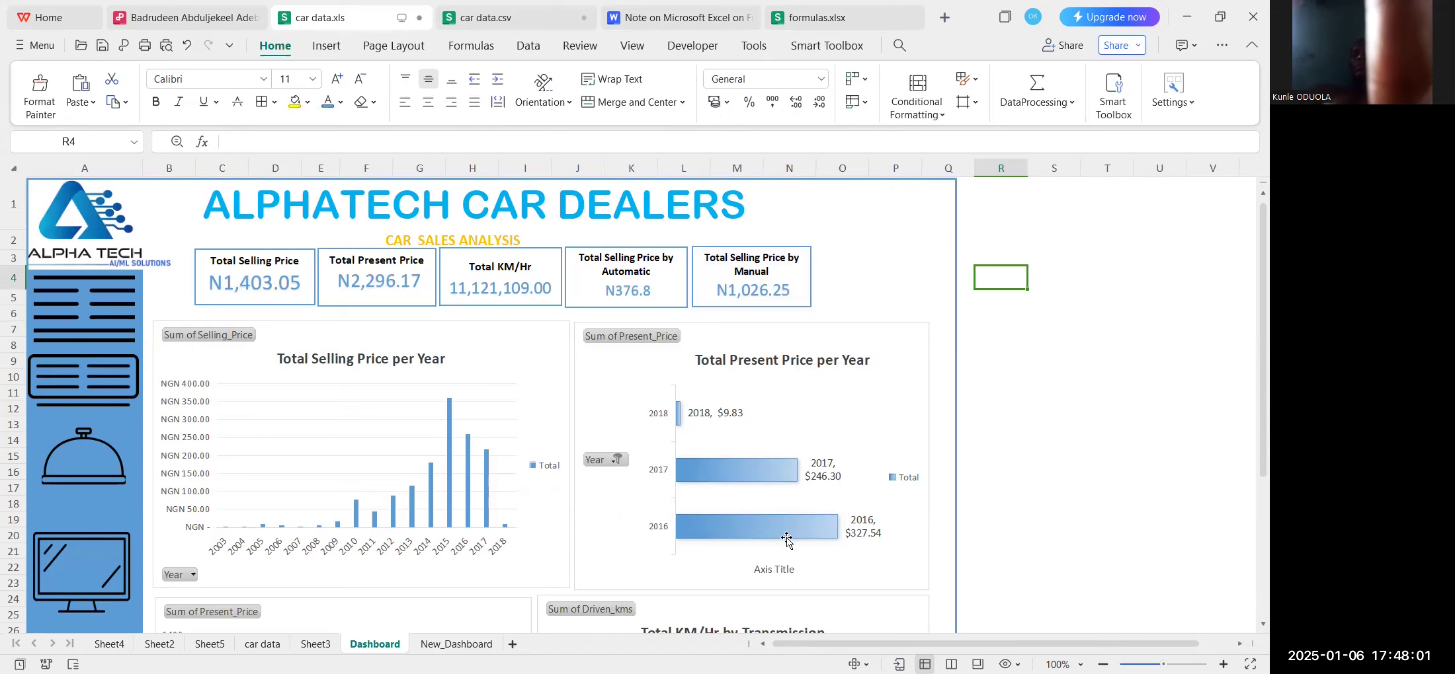
scroll(786, 539, down, 2)
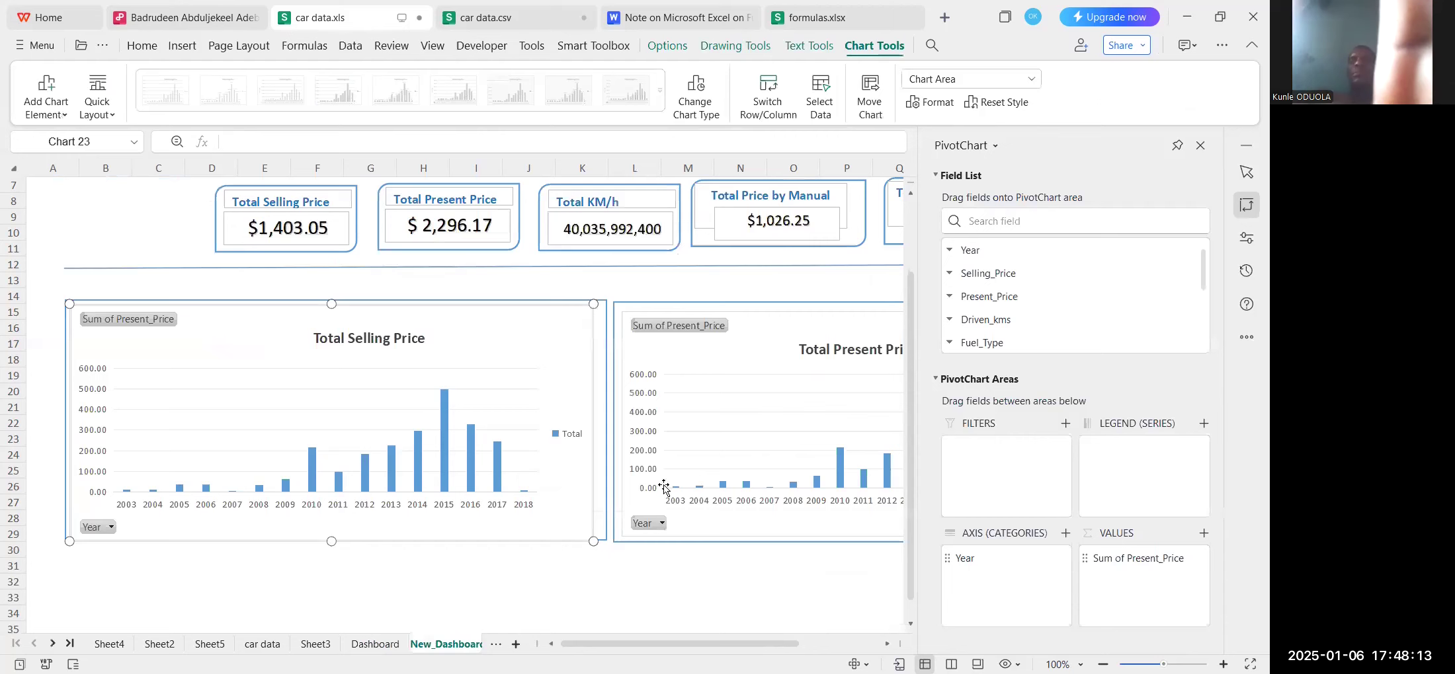
click(456, 644)
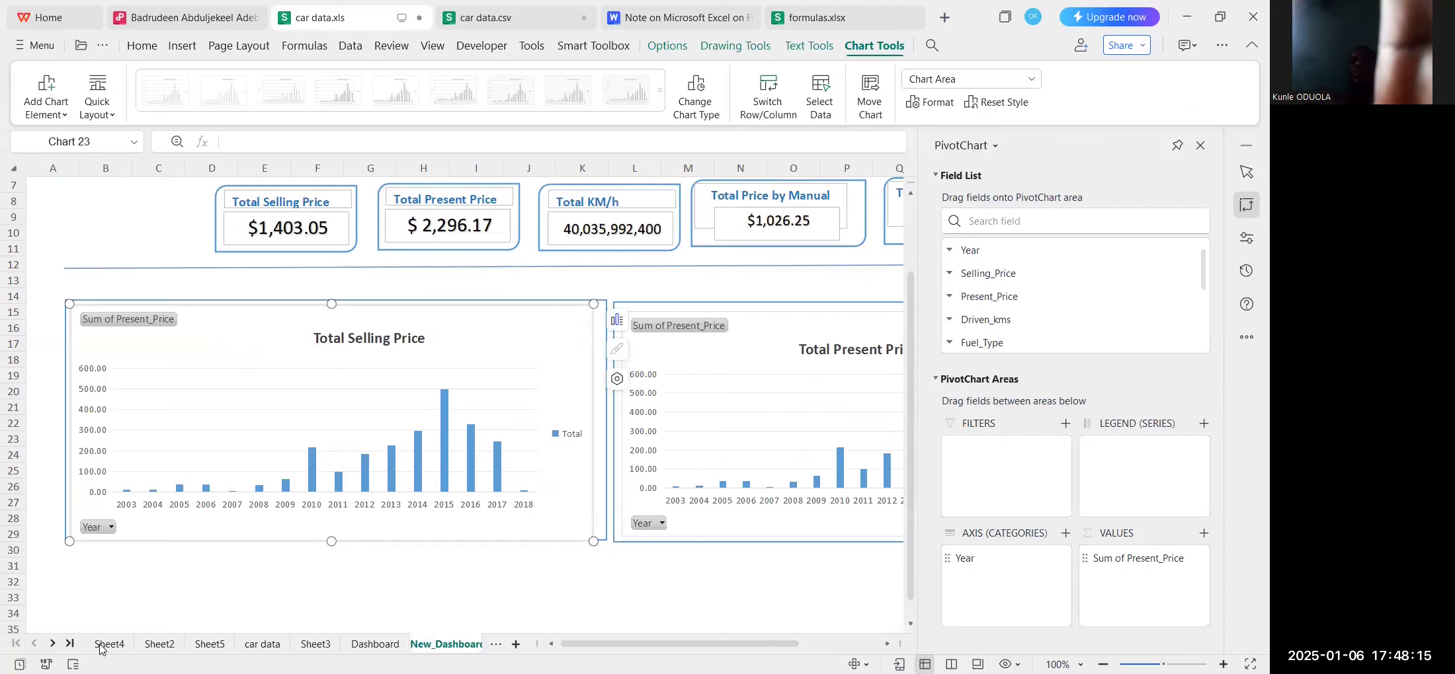
Change the Total Present Price chart on Sheet2 to the basic Pie type after previewing the bar variants.
click(159, 644)
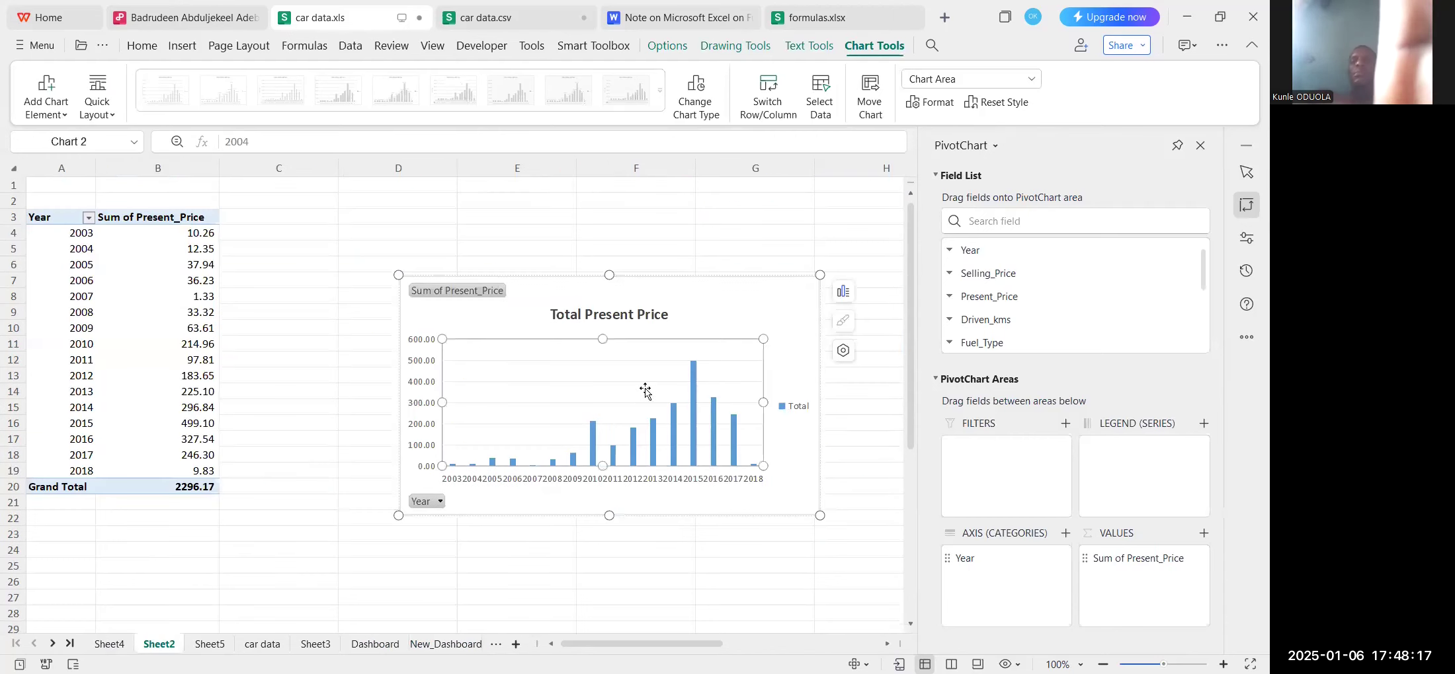
double_click(570, 356)
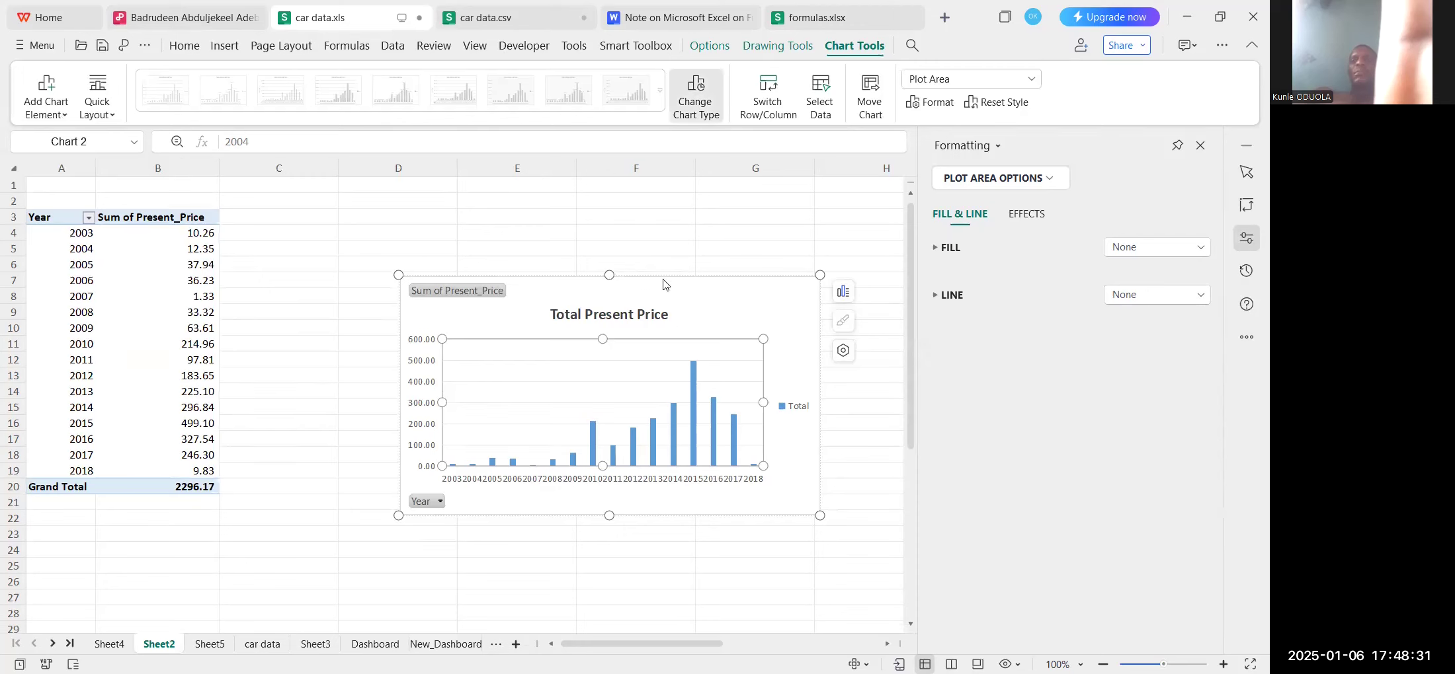
click(698, 110)
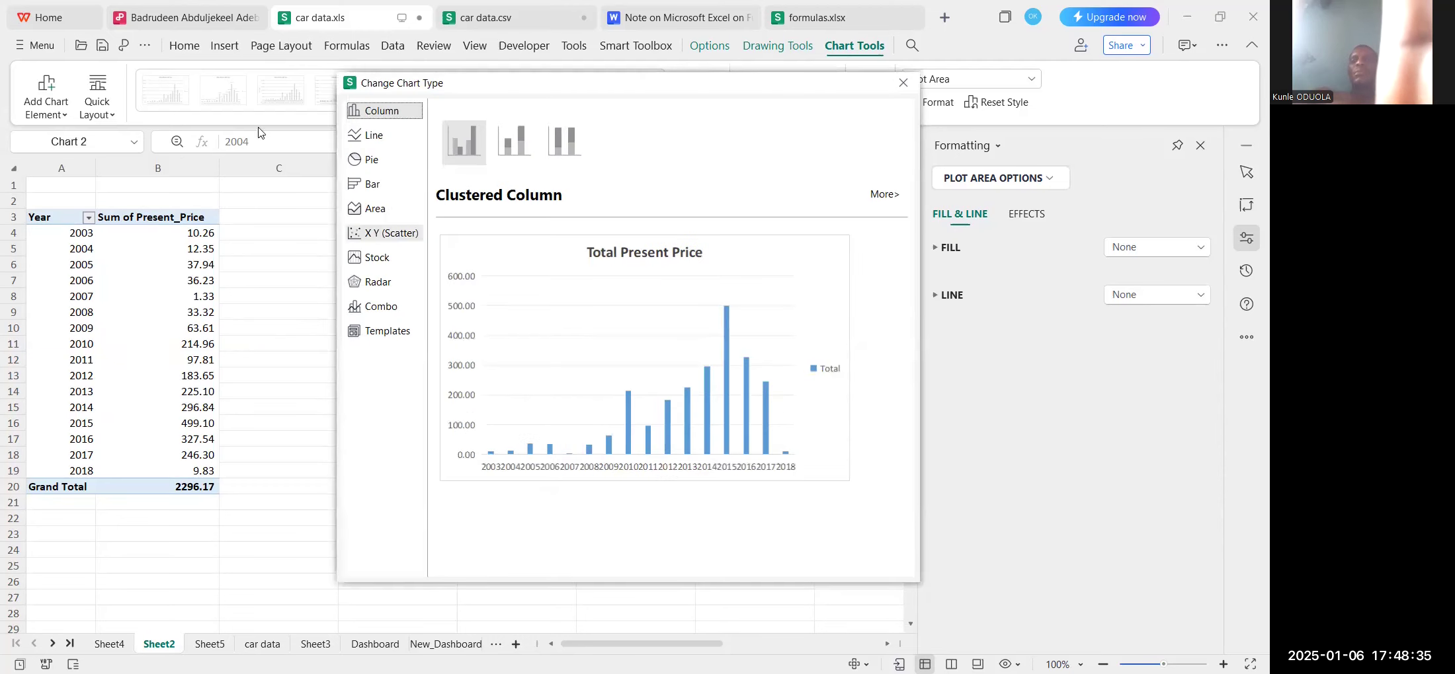
click(369, 187)
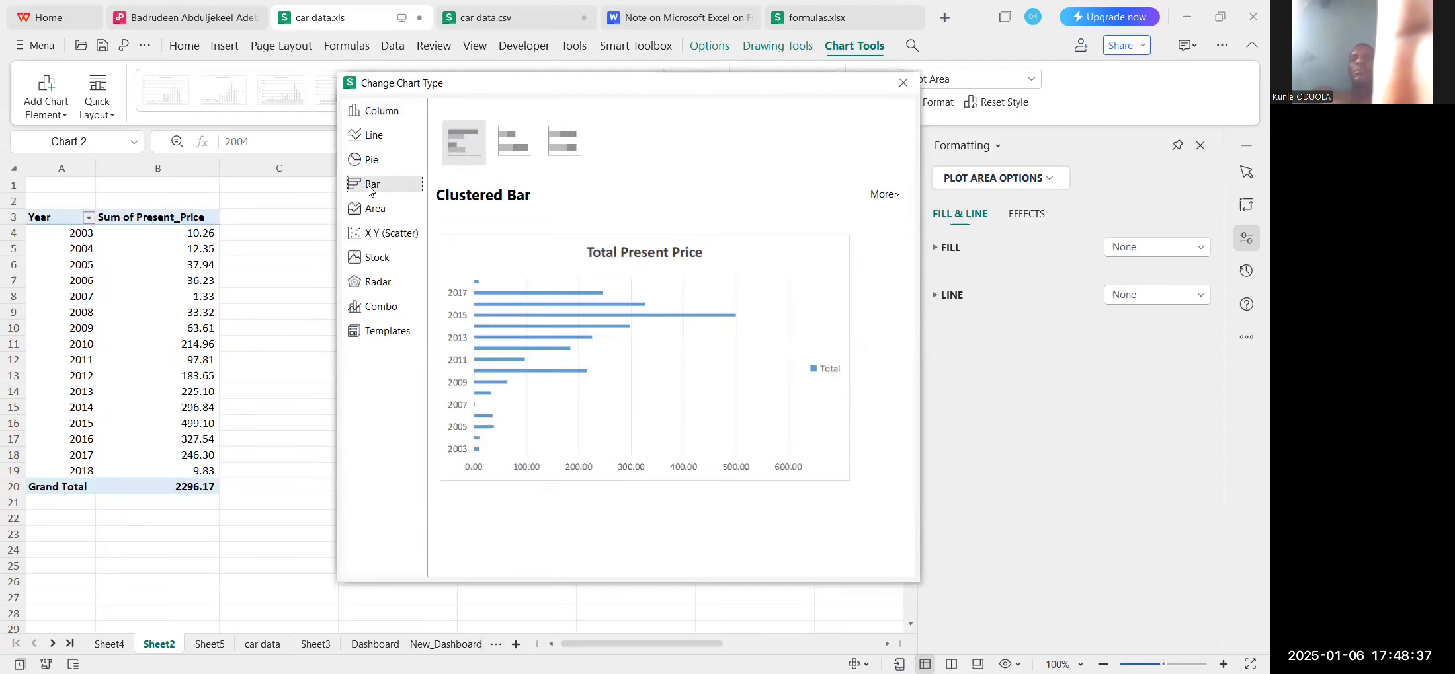
click(521, 153)
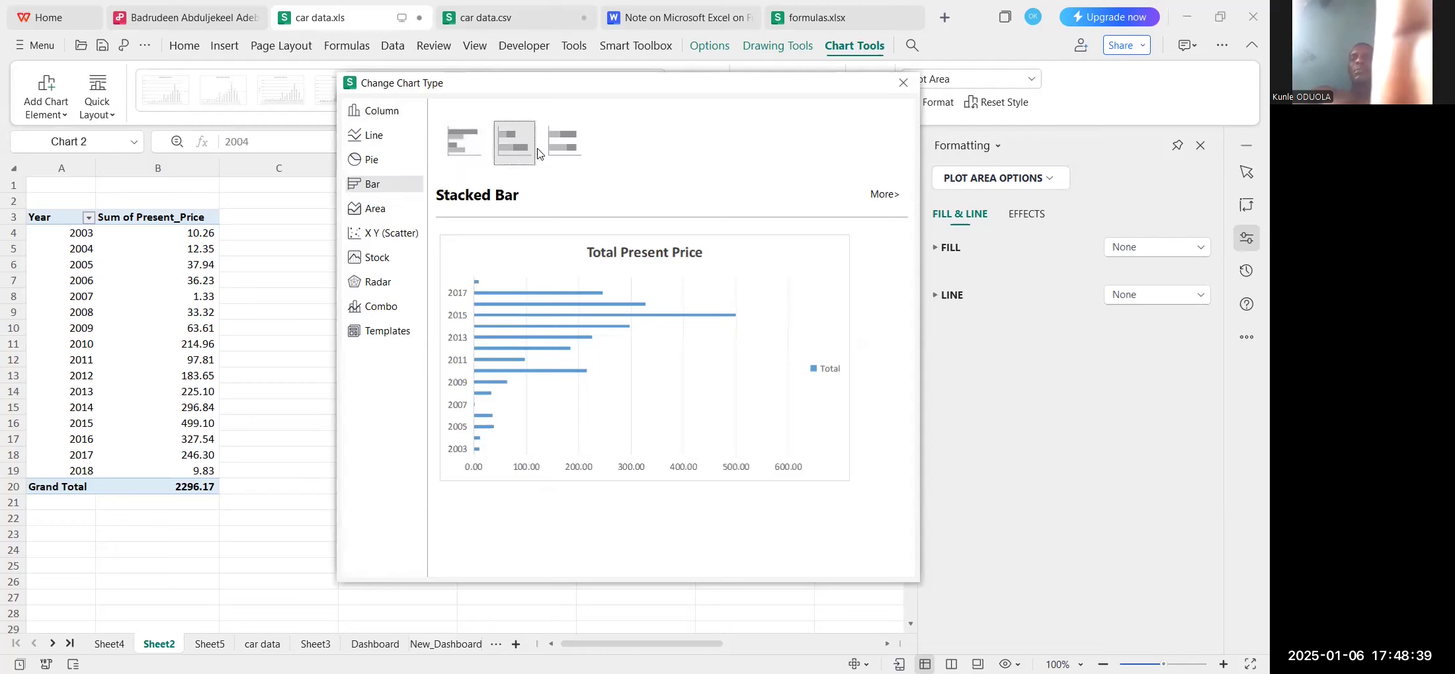
click(564, 142)
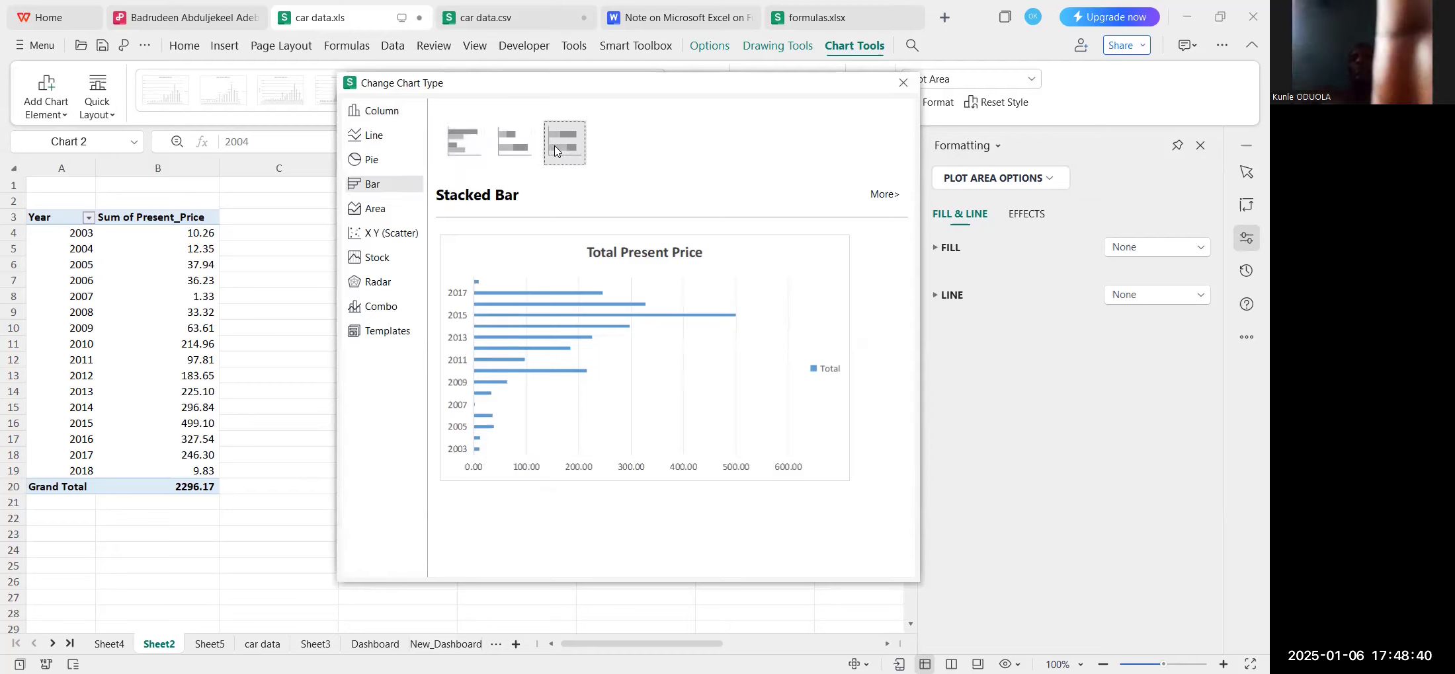
click(474, 160)
click(380, 164)
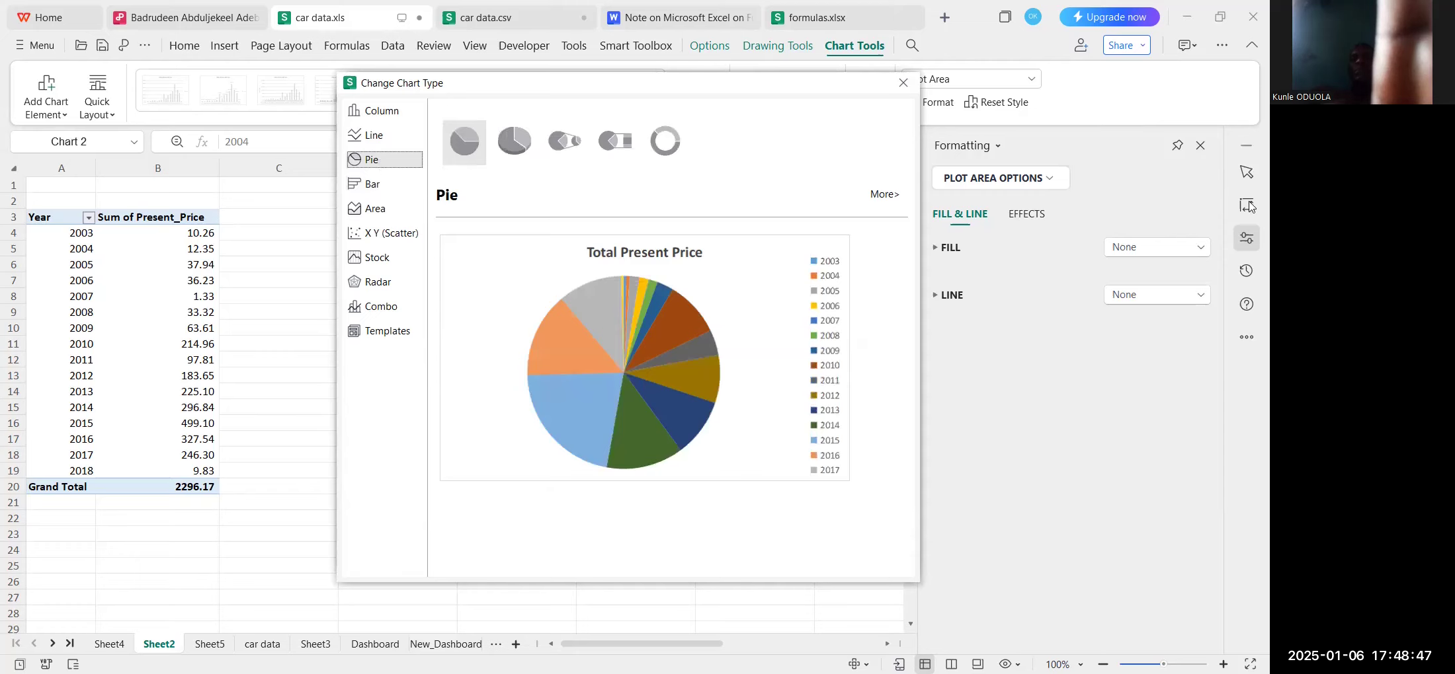
click(466, 150)
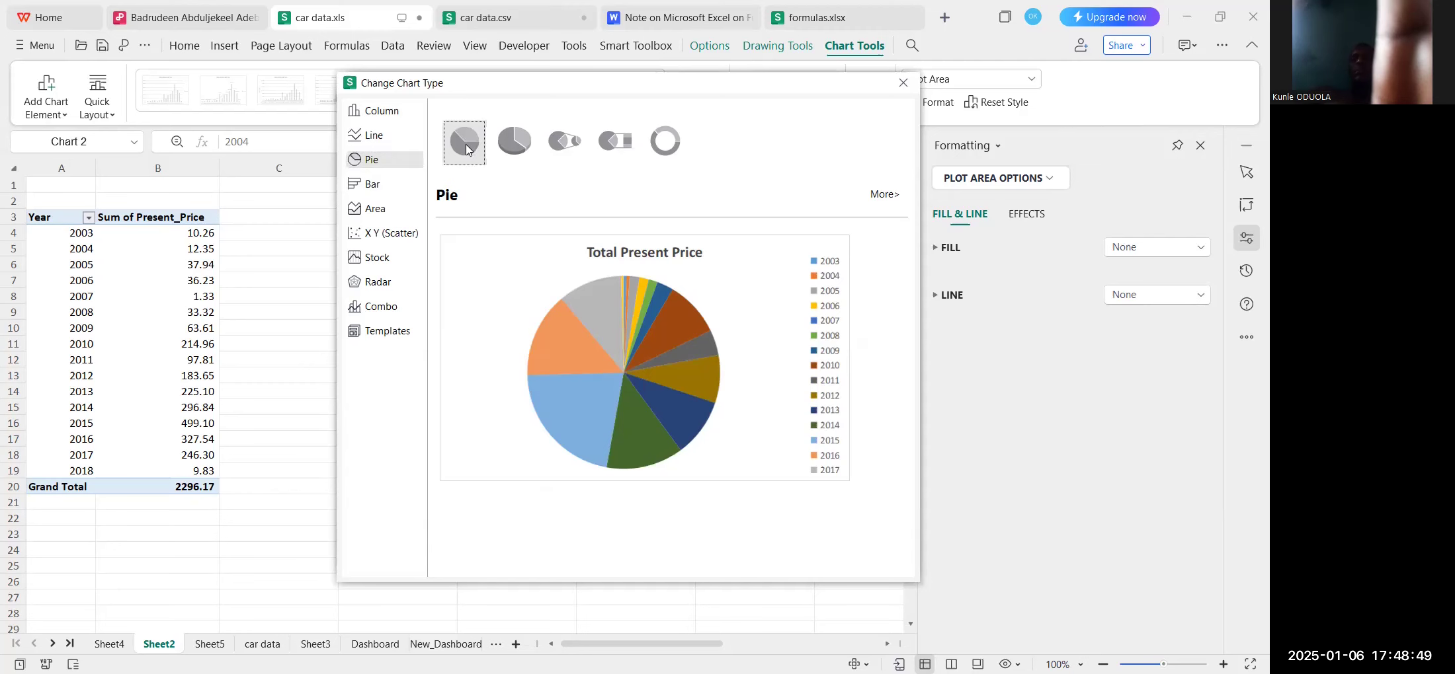
click(659, 402)
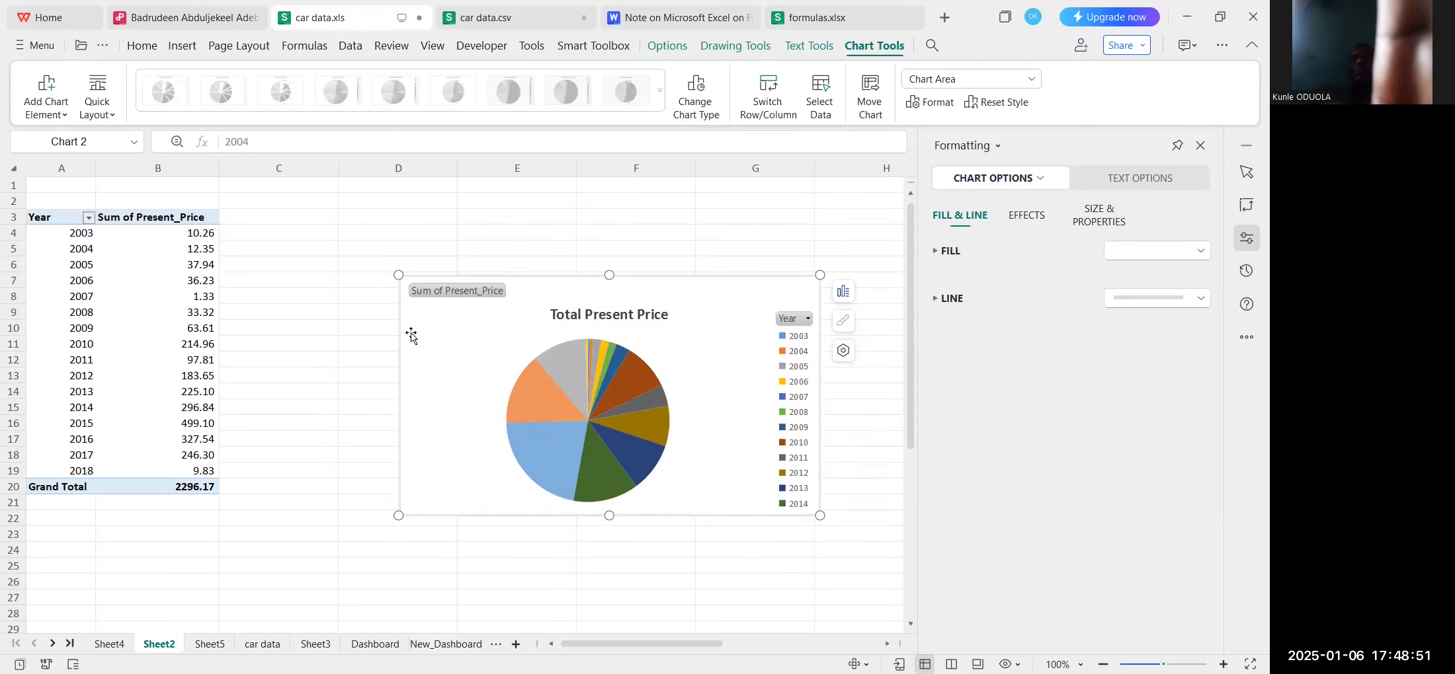
Widen the Total Present Price pie chart slightly and paste a copy of it below the frames on New_Dashboard.
drag(398, 277, 345, 278)
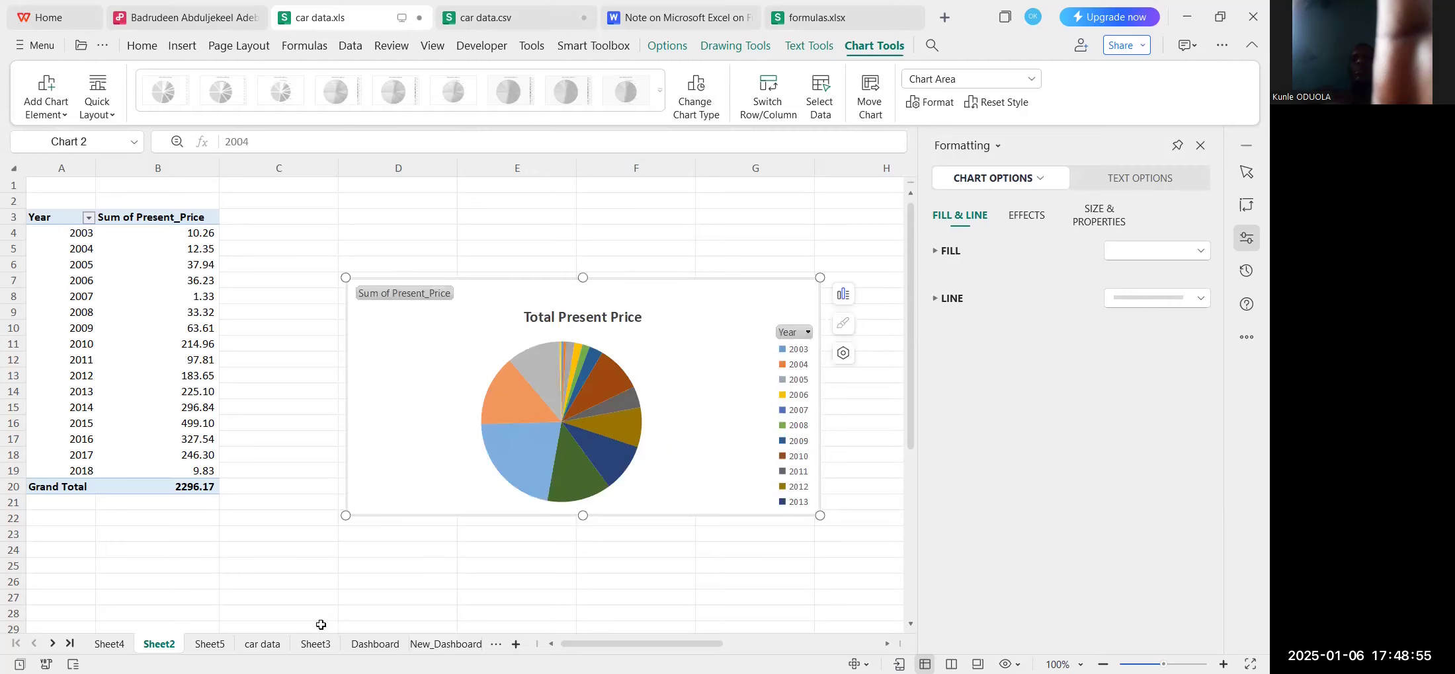
click(446, 644)
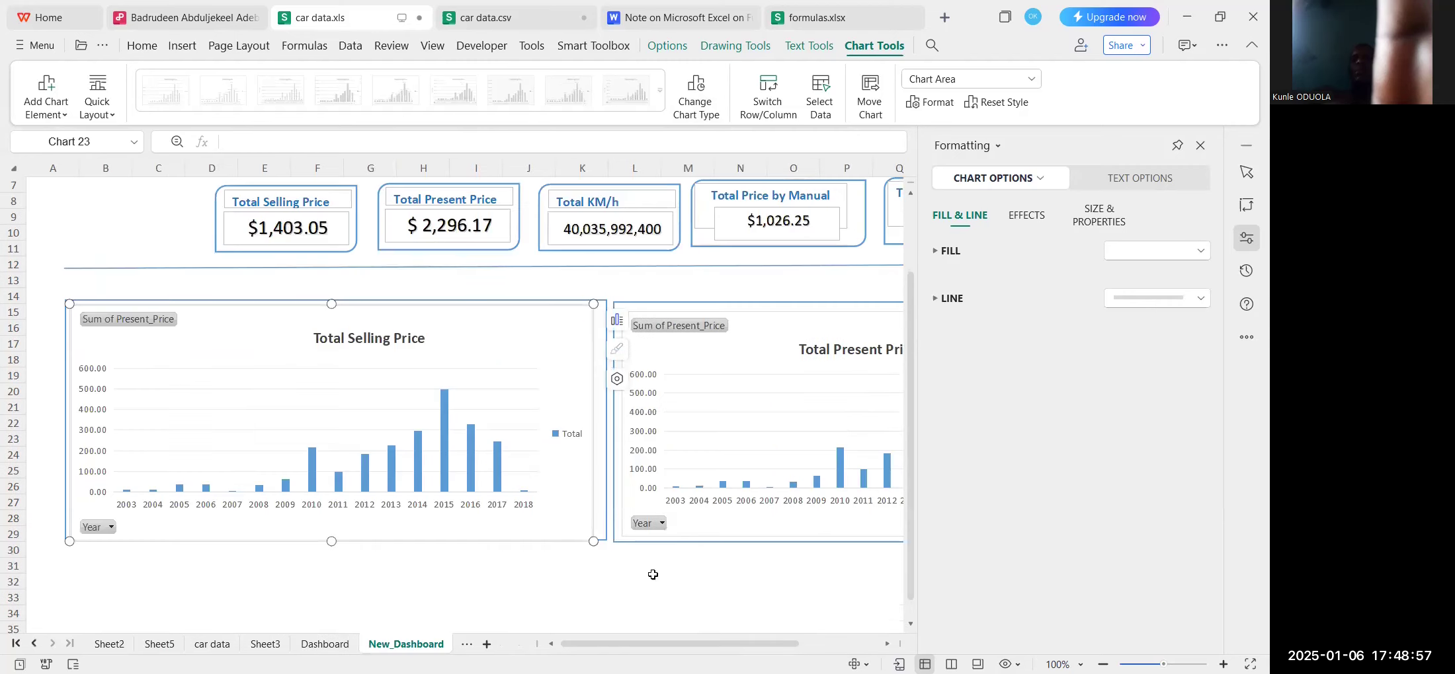
click(652, 574)
key(ctrl+v)
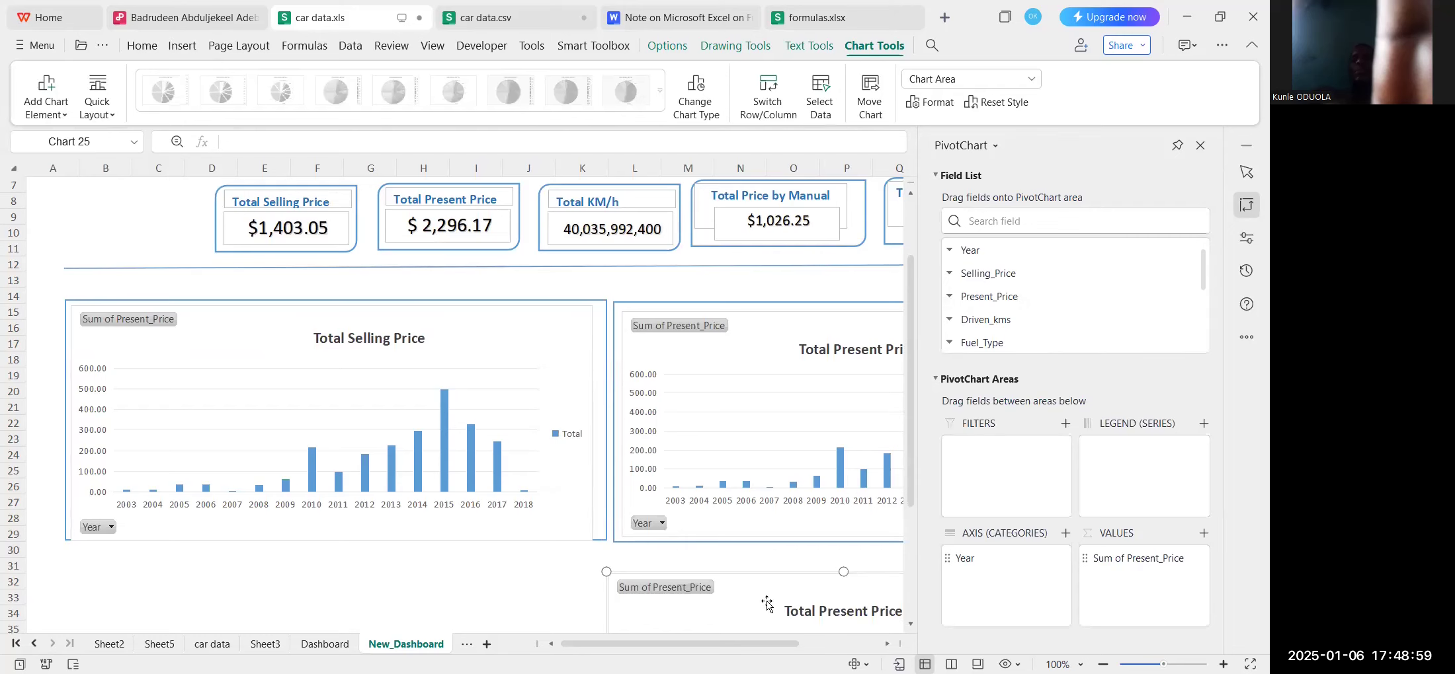
scroll(767, 599, down, 3)
scroll(721, 367, up, 1)
Replace the Total Present Price column chart in the second frame with the pasted pie chart.
click(721, 364)
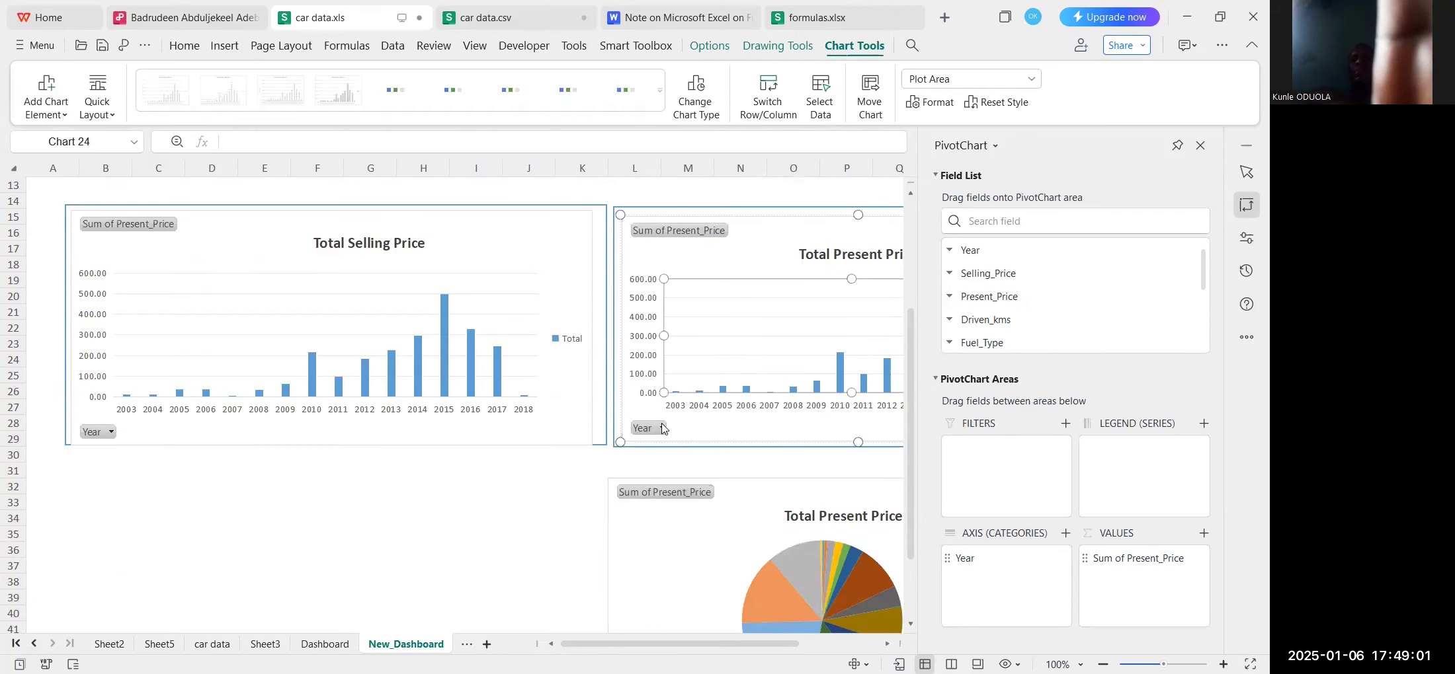
click(648, 305)
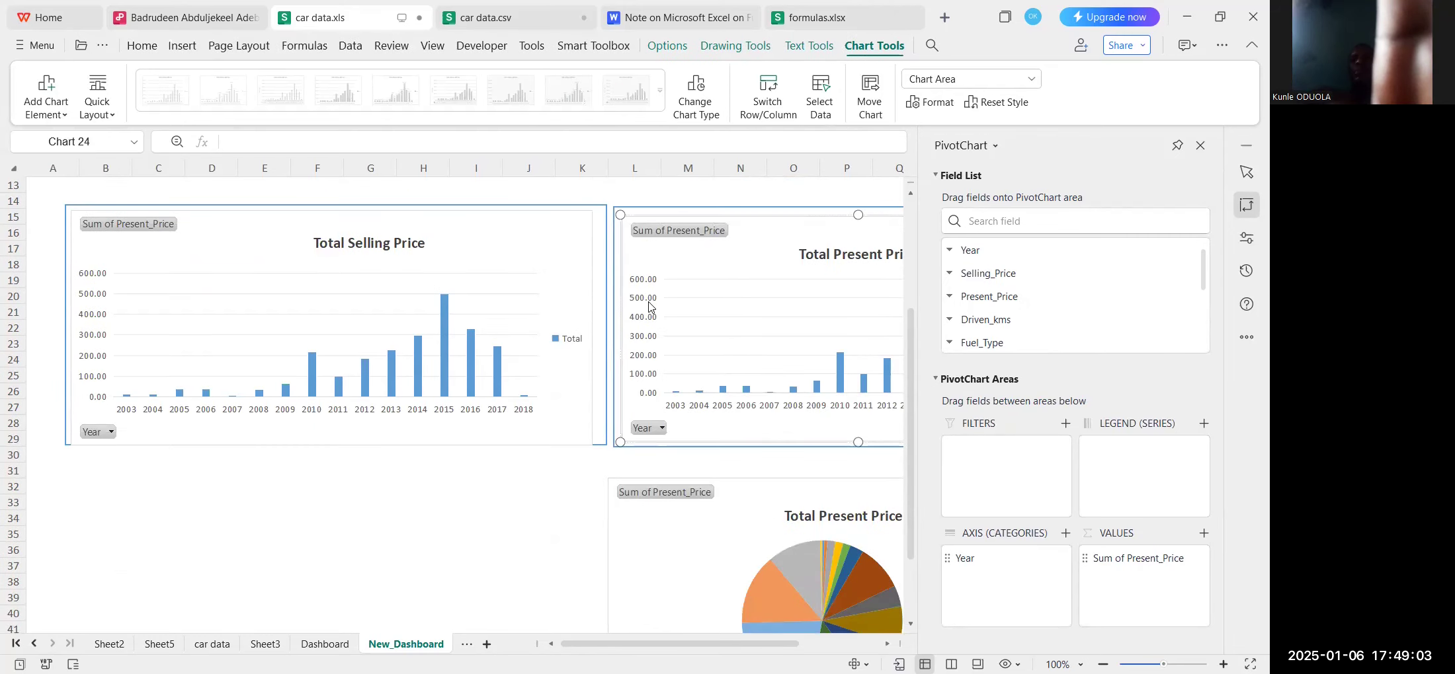
key(Escape)
click(753, 523)
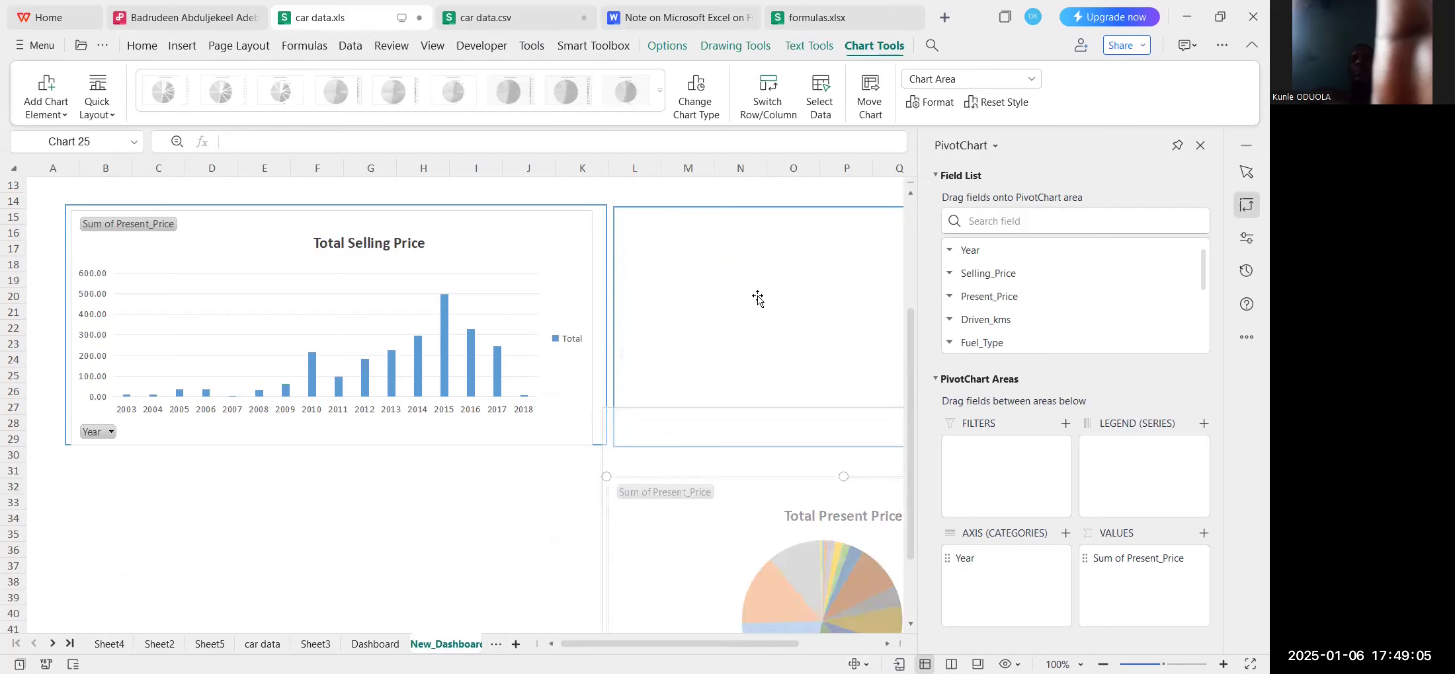
drag(757, 299, 758, 299)
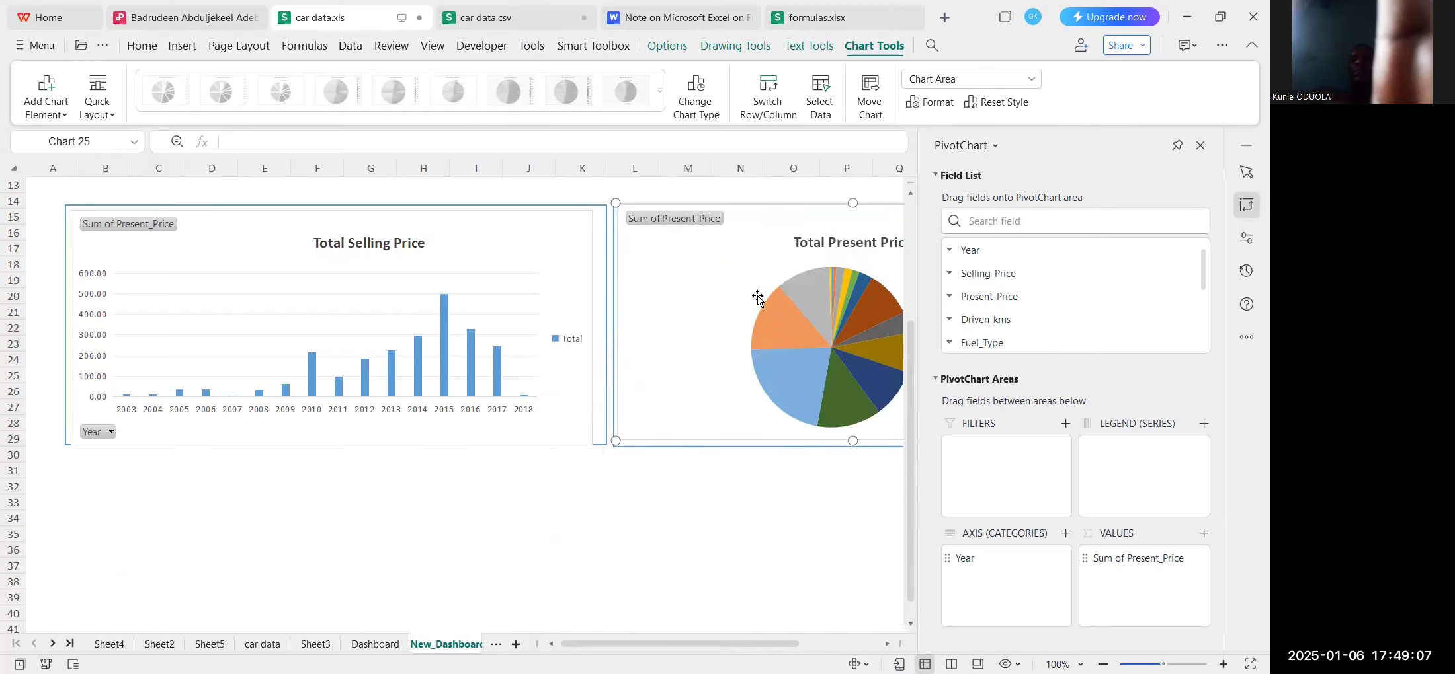
key(Escape)
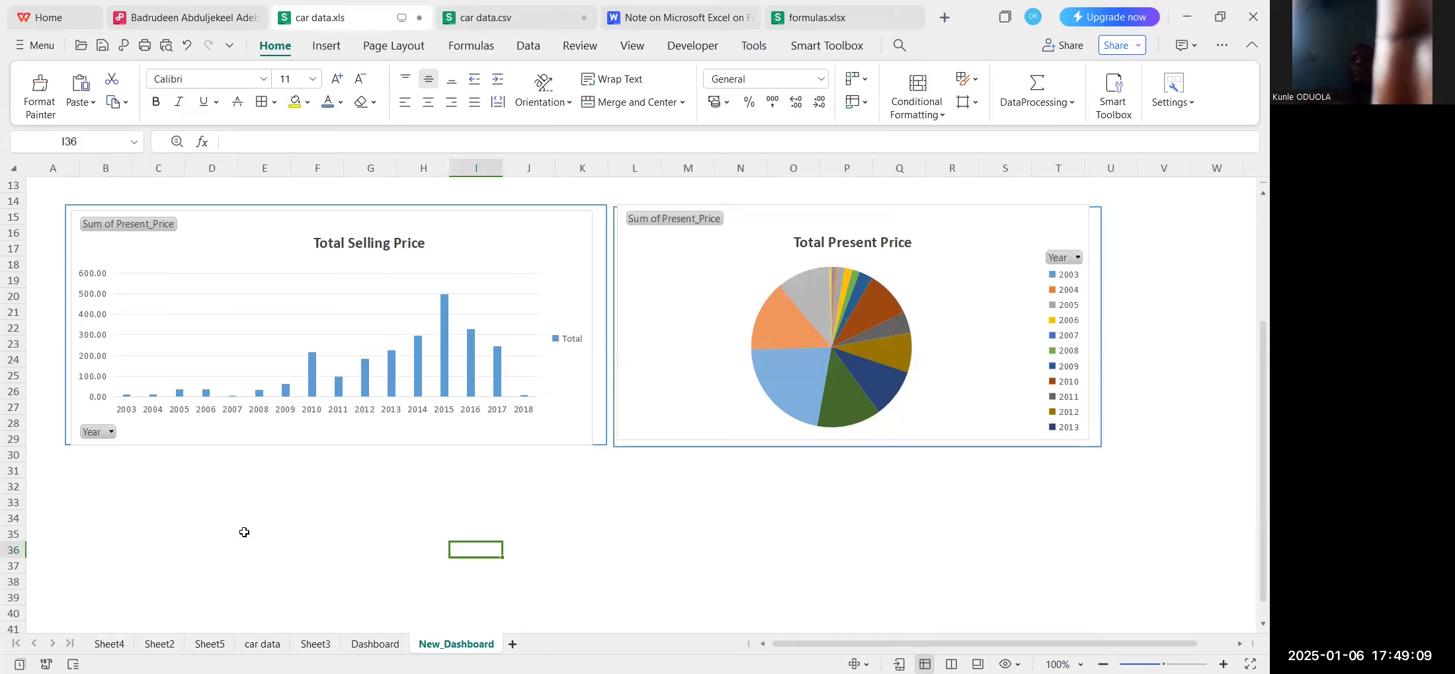
Add data labels to the original Total Present Price pie chart on Sheet2.
click(837, 393)
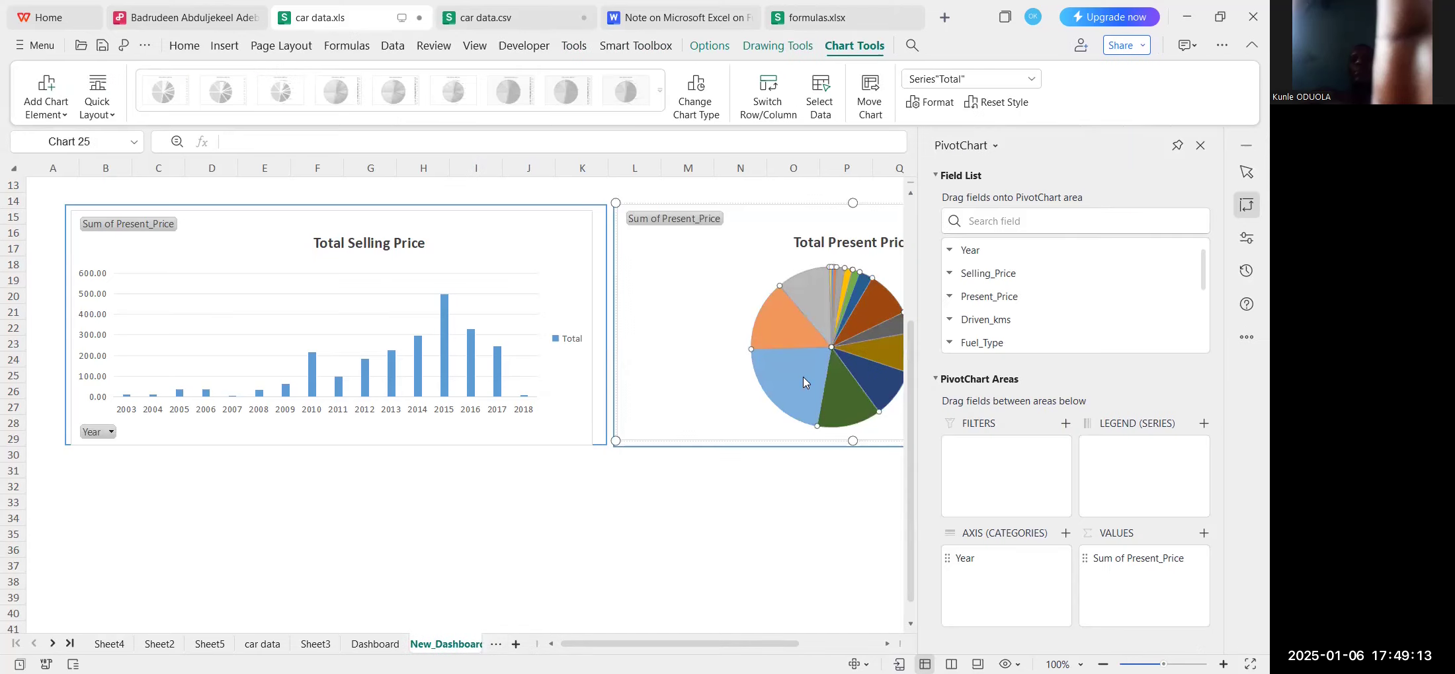
click(802, 350)
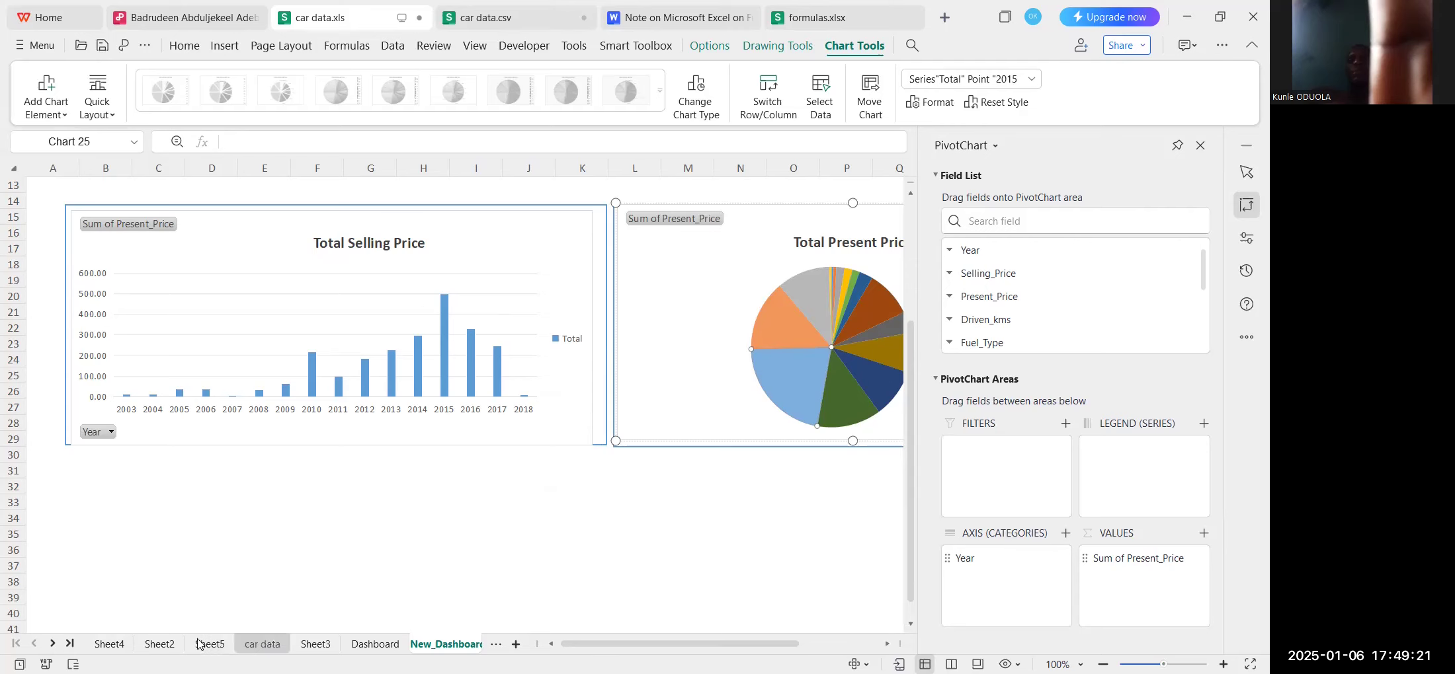
click(160, 645)
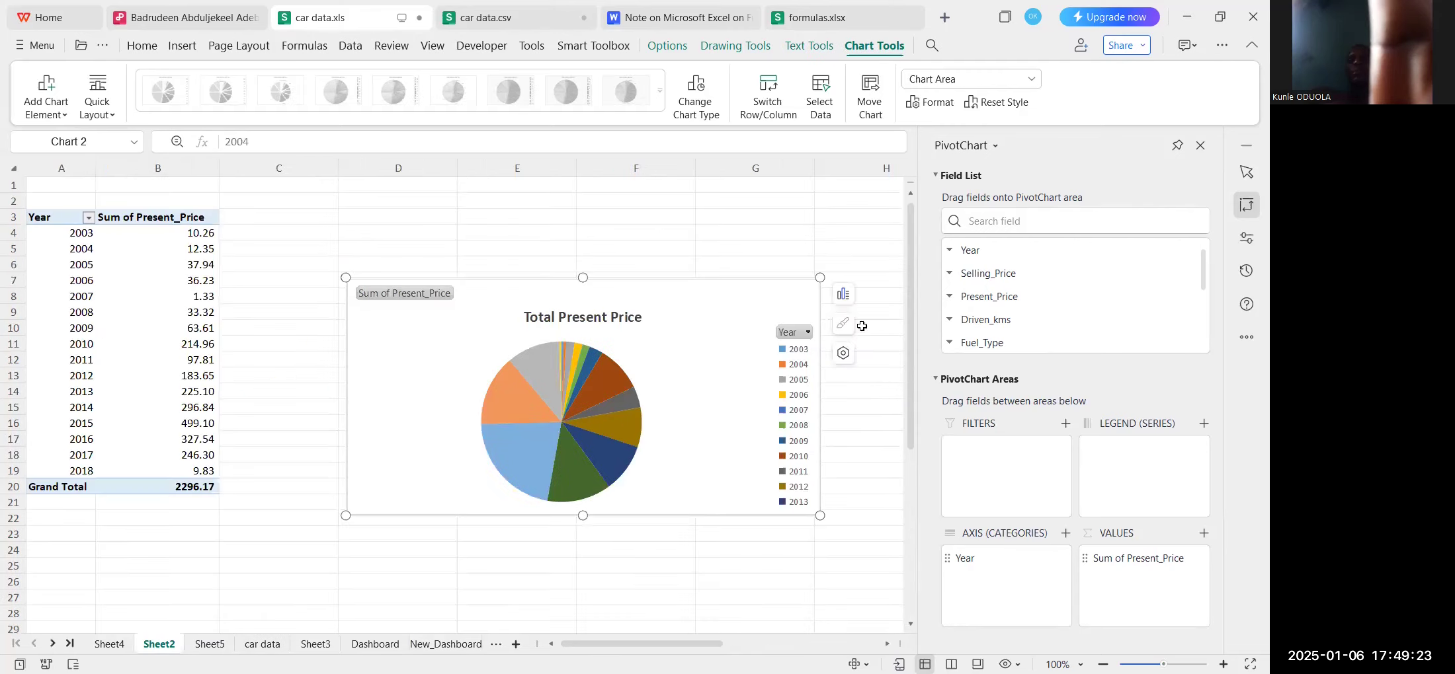
click(843, 297)
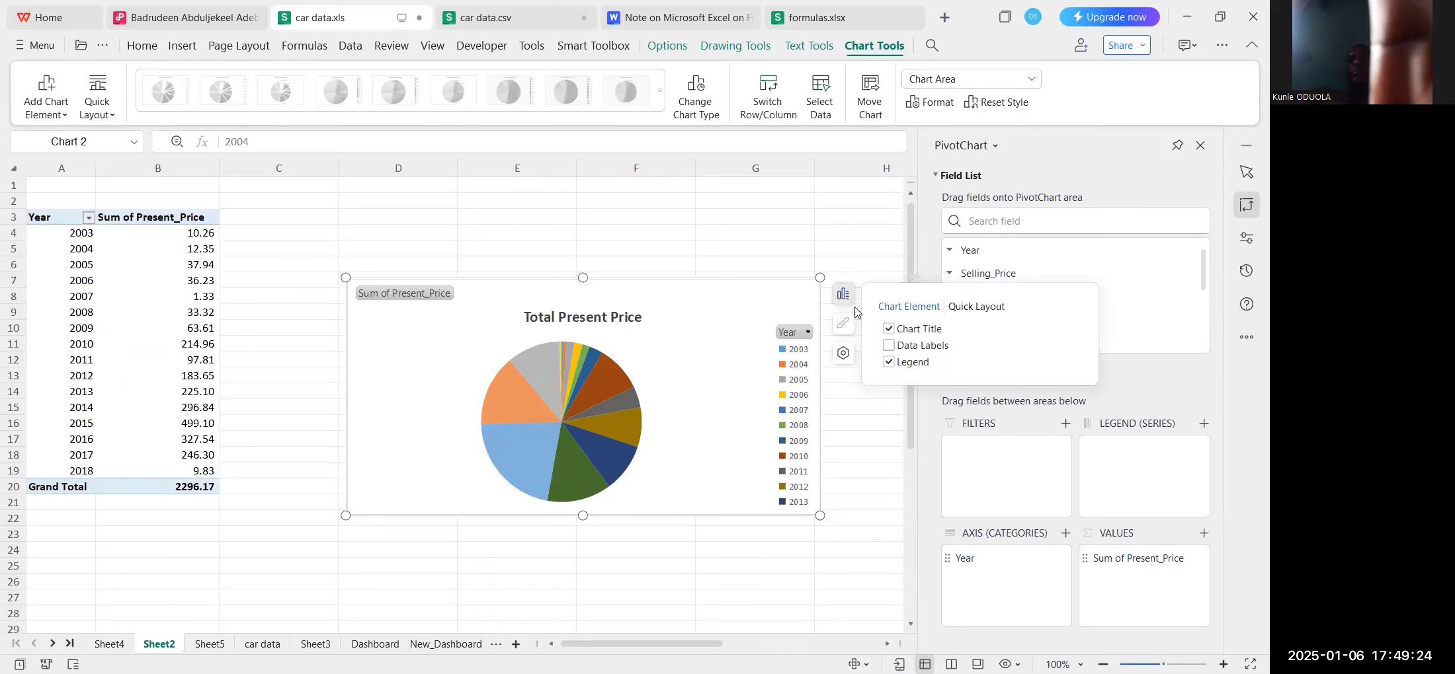
click(893, 348)
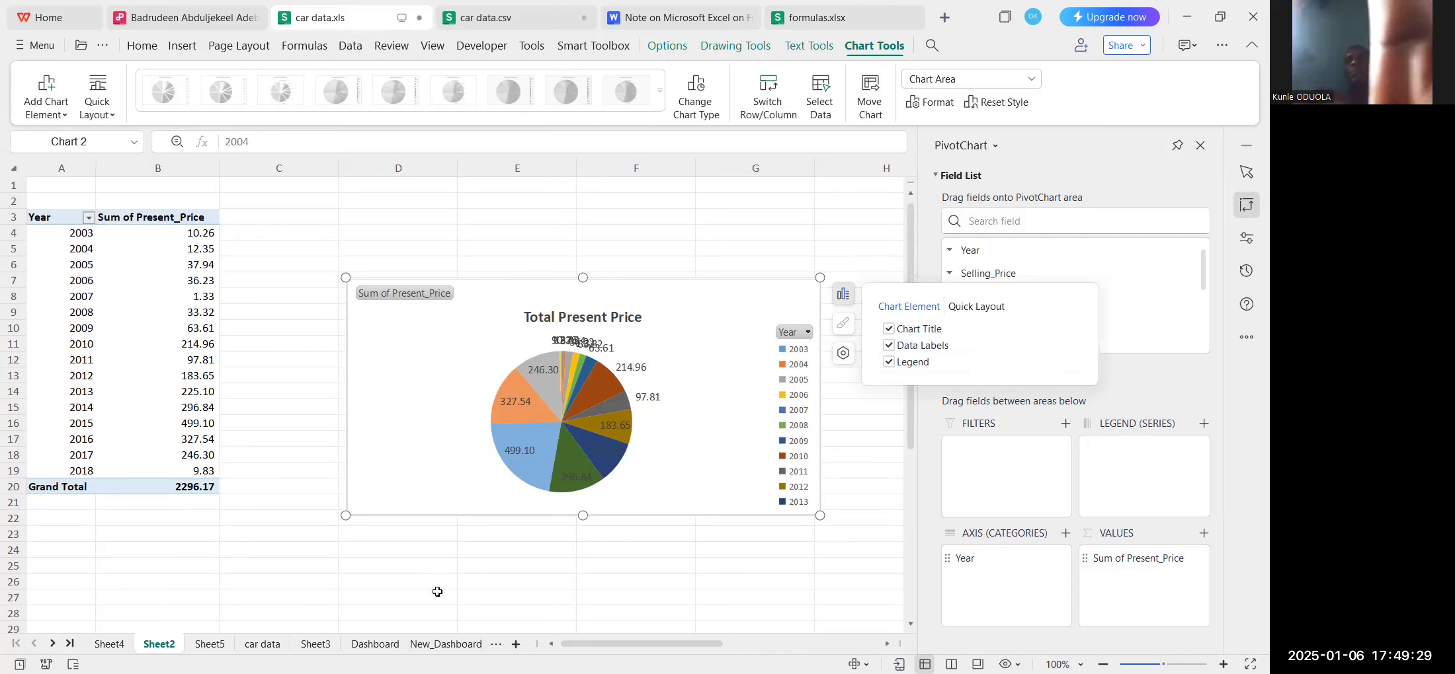
Enlarge the Sheet2 pie chart until its legend lists every year, and position it beside the pivot table.
drag(345, 515, 226, 553)
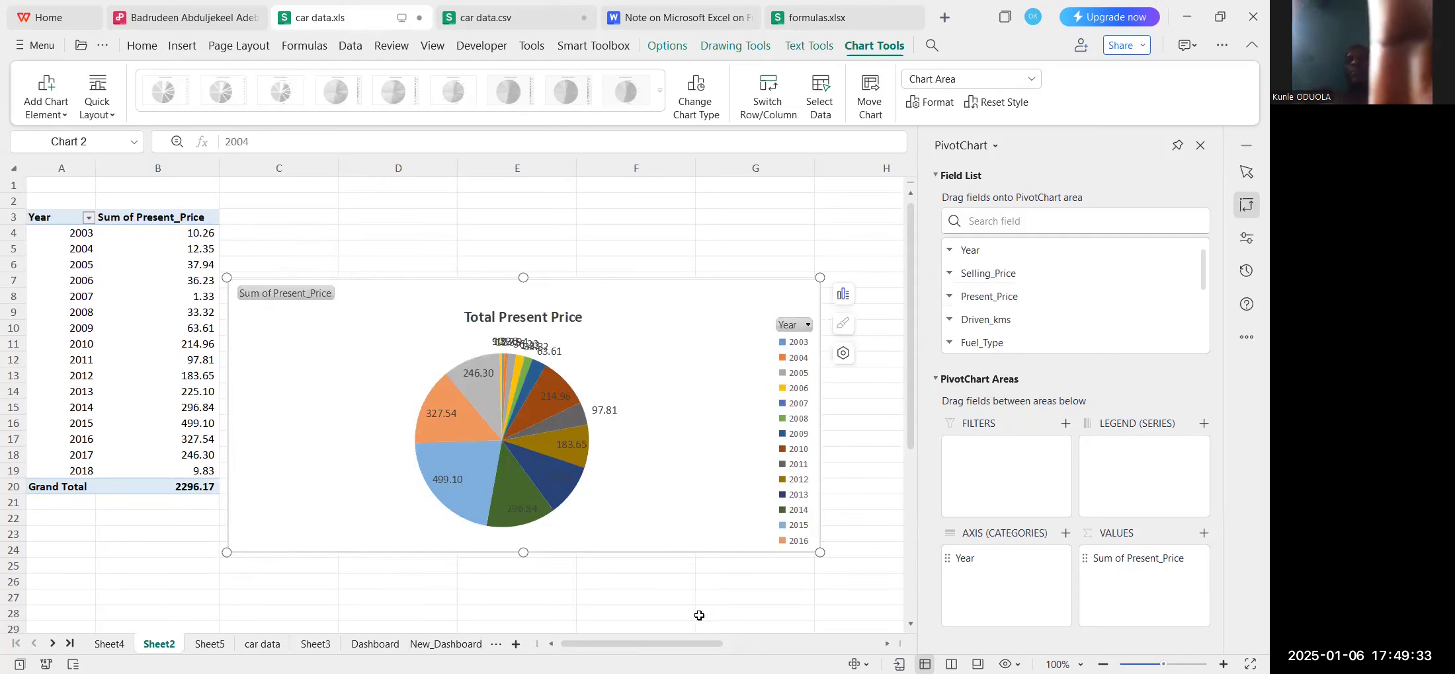
drag(820, 553, 864, 636)
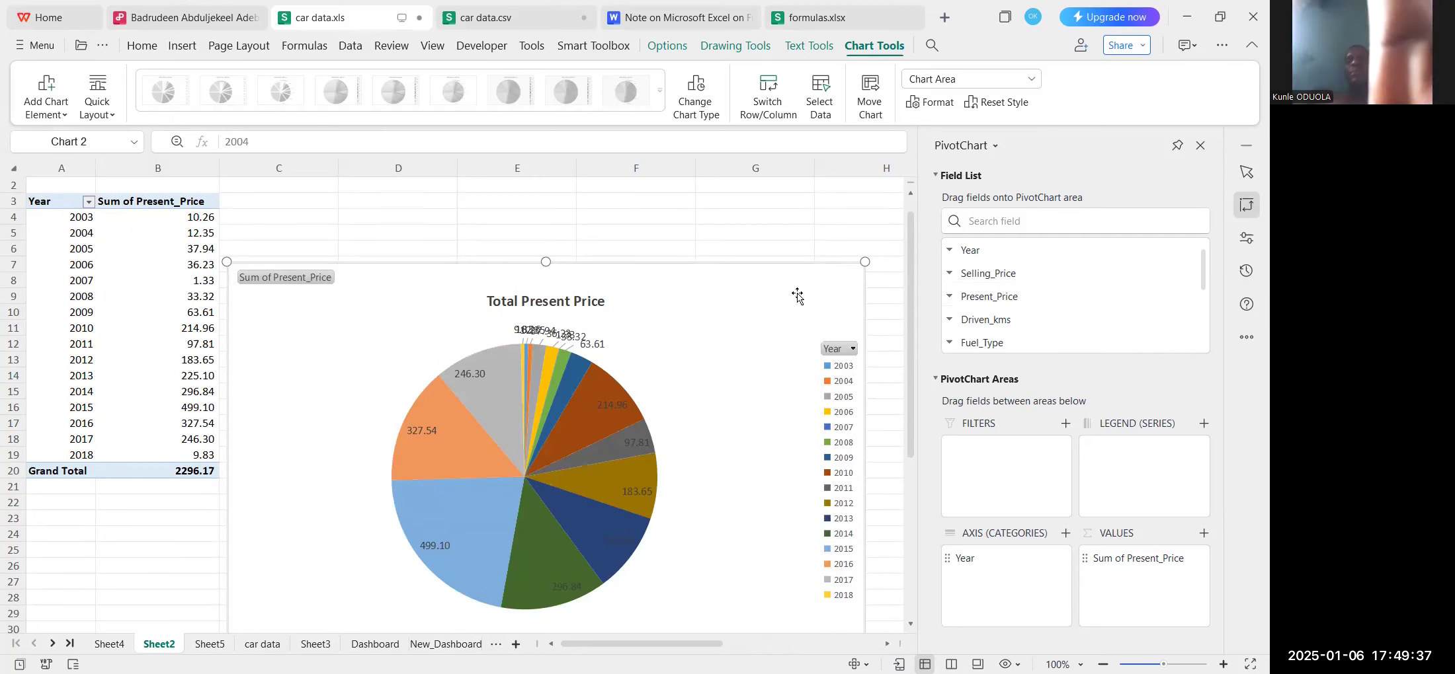
drag(226, 264, 358, 305)
drag(515, 308, 453, 203)
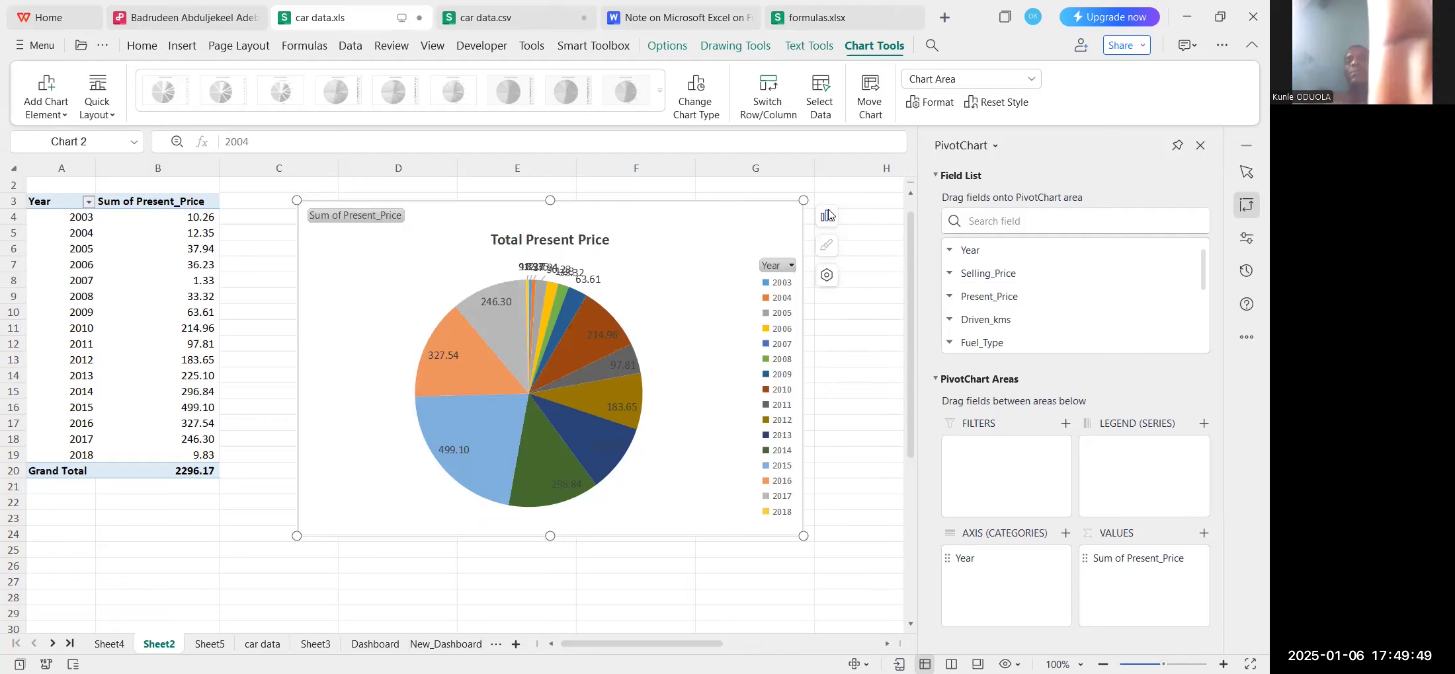
Set the pie chart's scale height to 103% in its size properties.
click(827, 277)
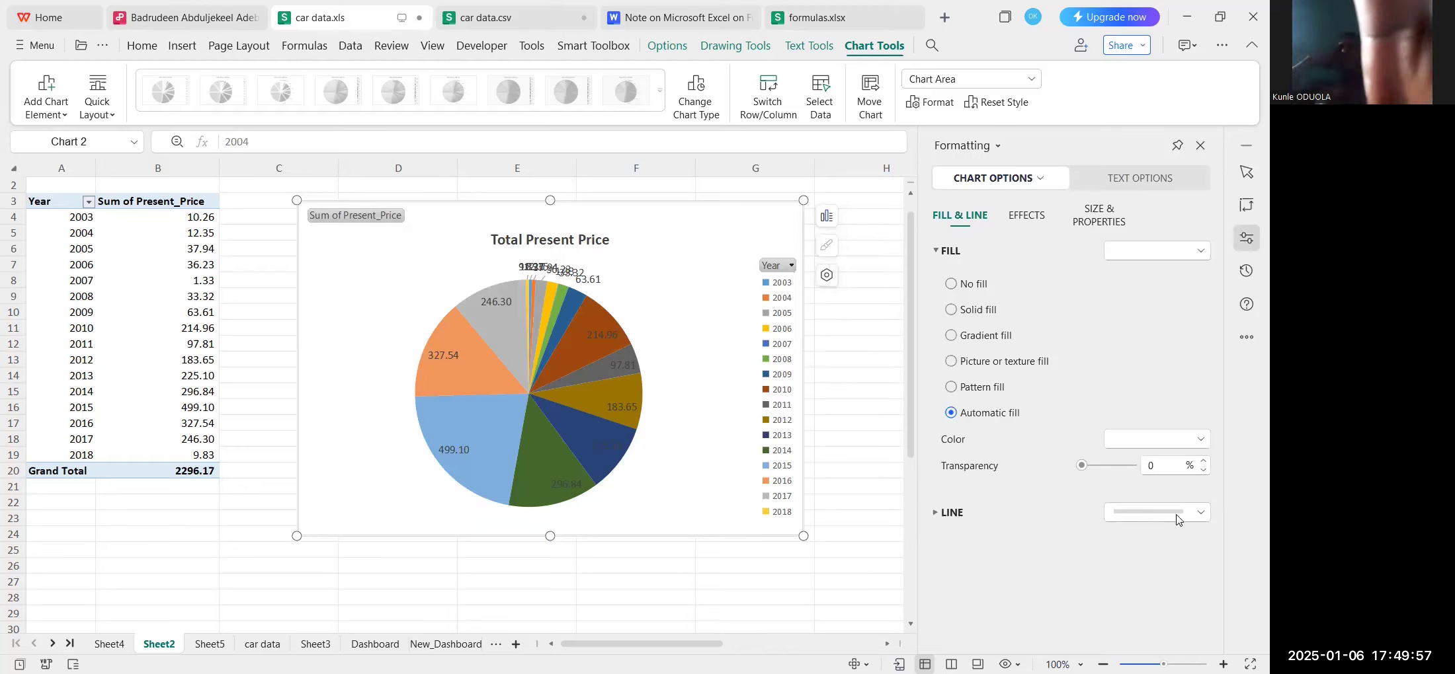
click(1023, 223)
click(1093, 228)
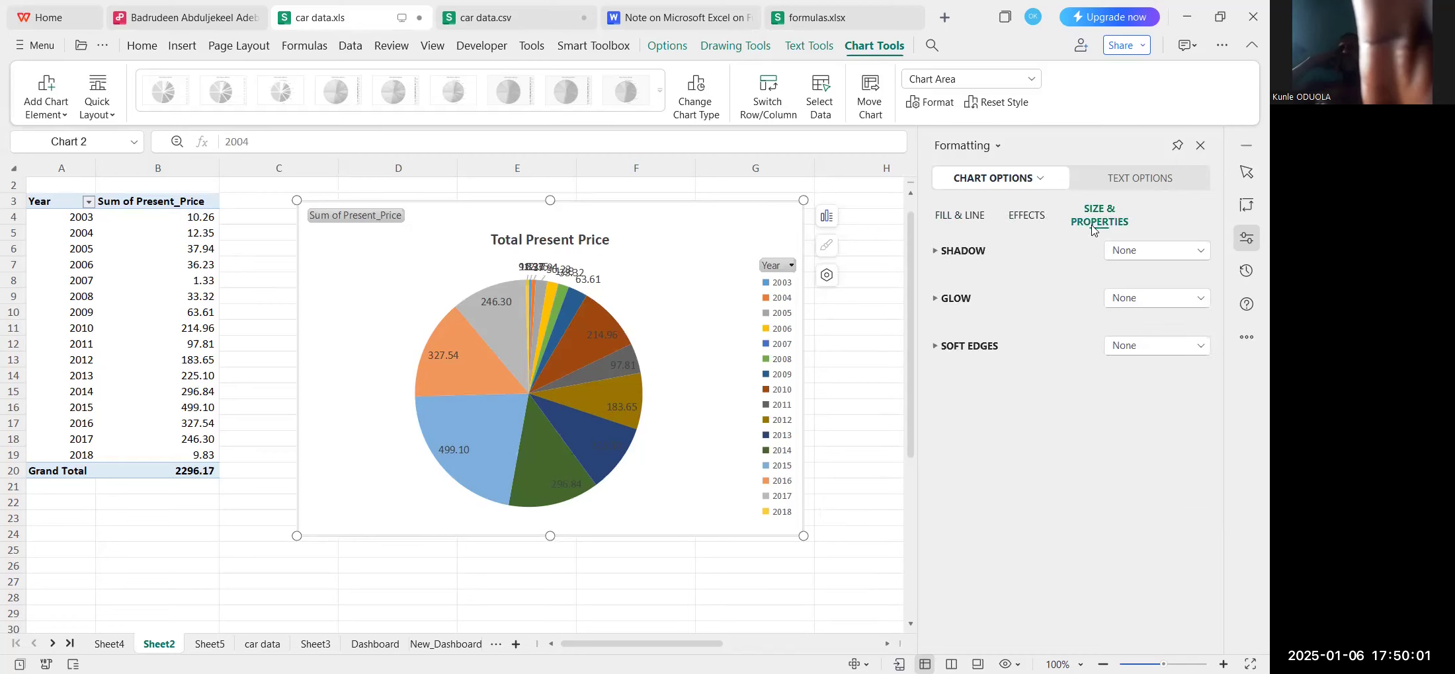
click(940, 257)
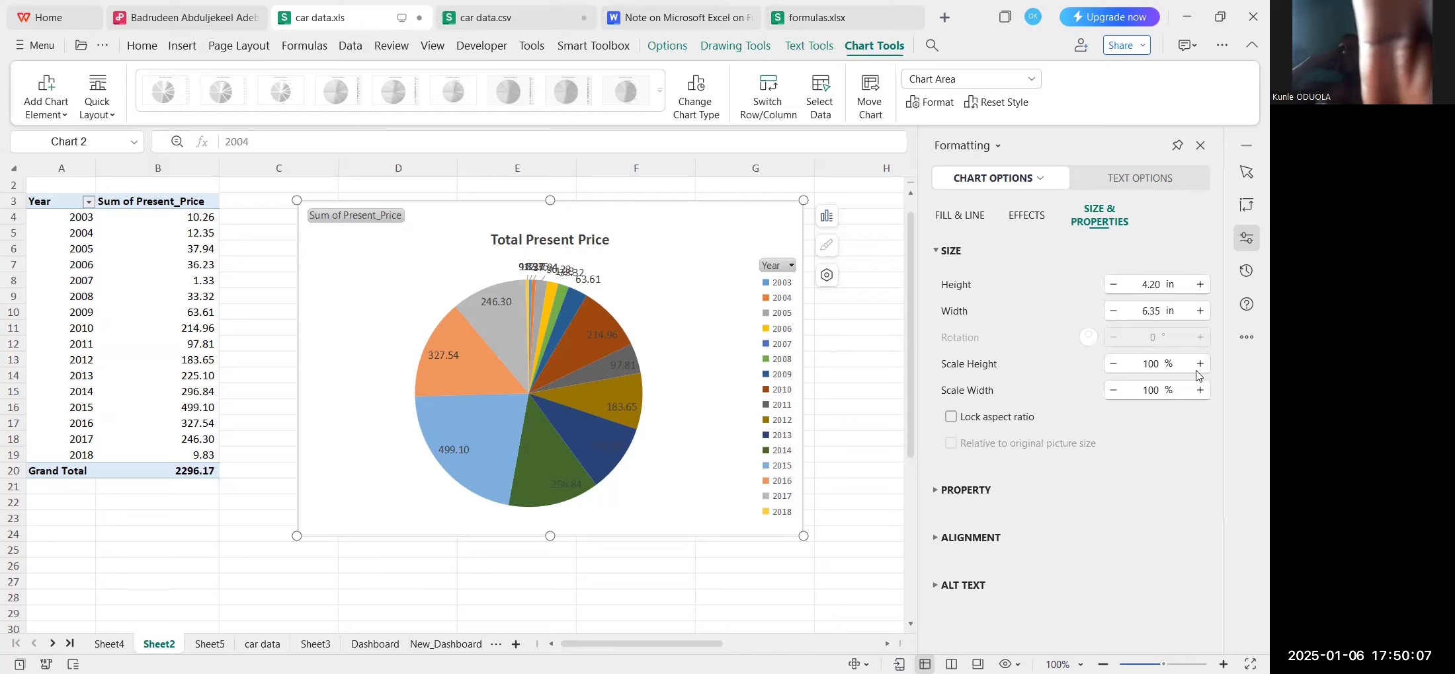
click(1114, 364)
click(1113, 364)
click(1113, 364)
click(1113, 364)
click(1114, 364)
click(1204, 365)
click(1204, 365)
click(1204, 365)
click(1204, 365)
click(1204, 365)
click(1204, 365)
click(1204, 365)
click(1204, 365)
click(1202, 364)
Set the pie chart to not move or size with cells, and widen it to about 7.01 in.
click(963, 492)
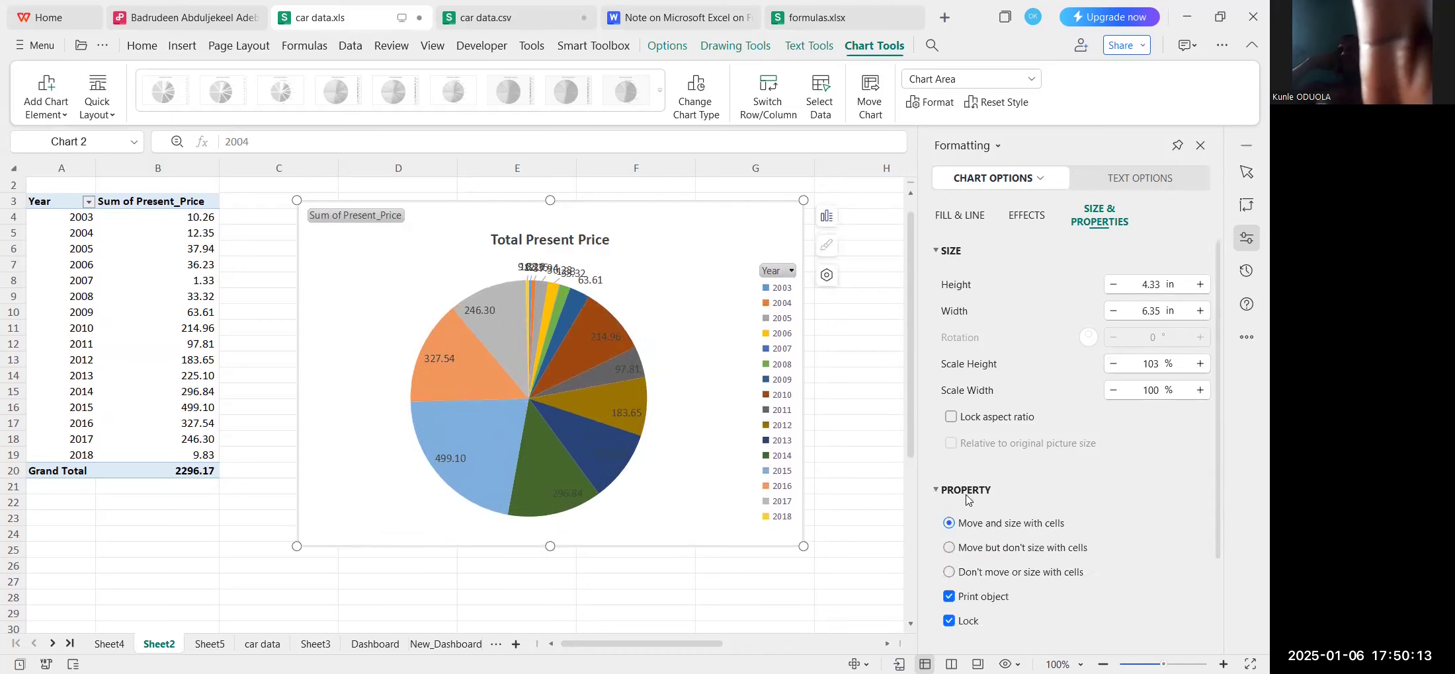
scroll(969, 499, down, 1)
click(983, 517)
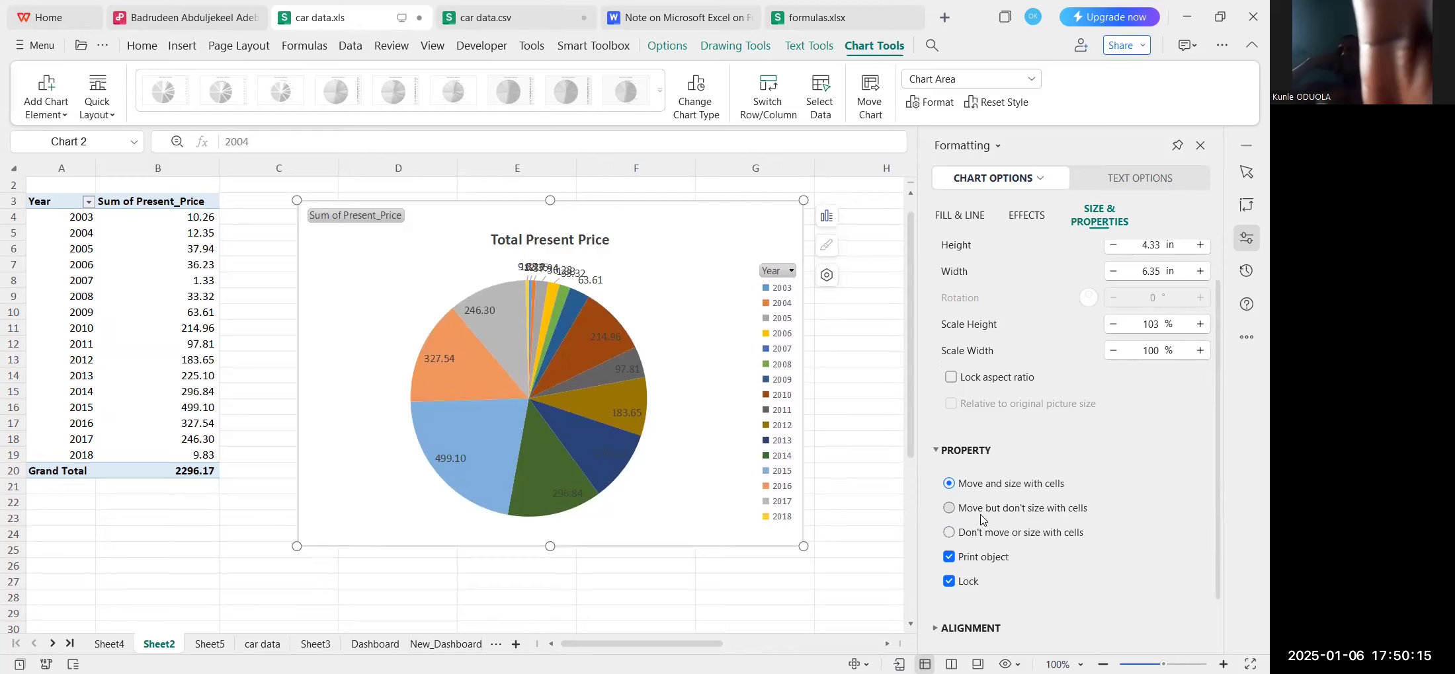
click(978, 535)
drag(803, 200, 855, 201)
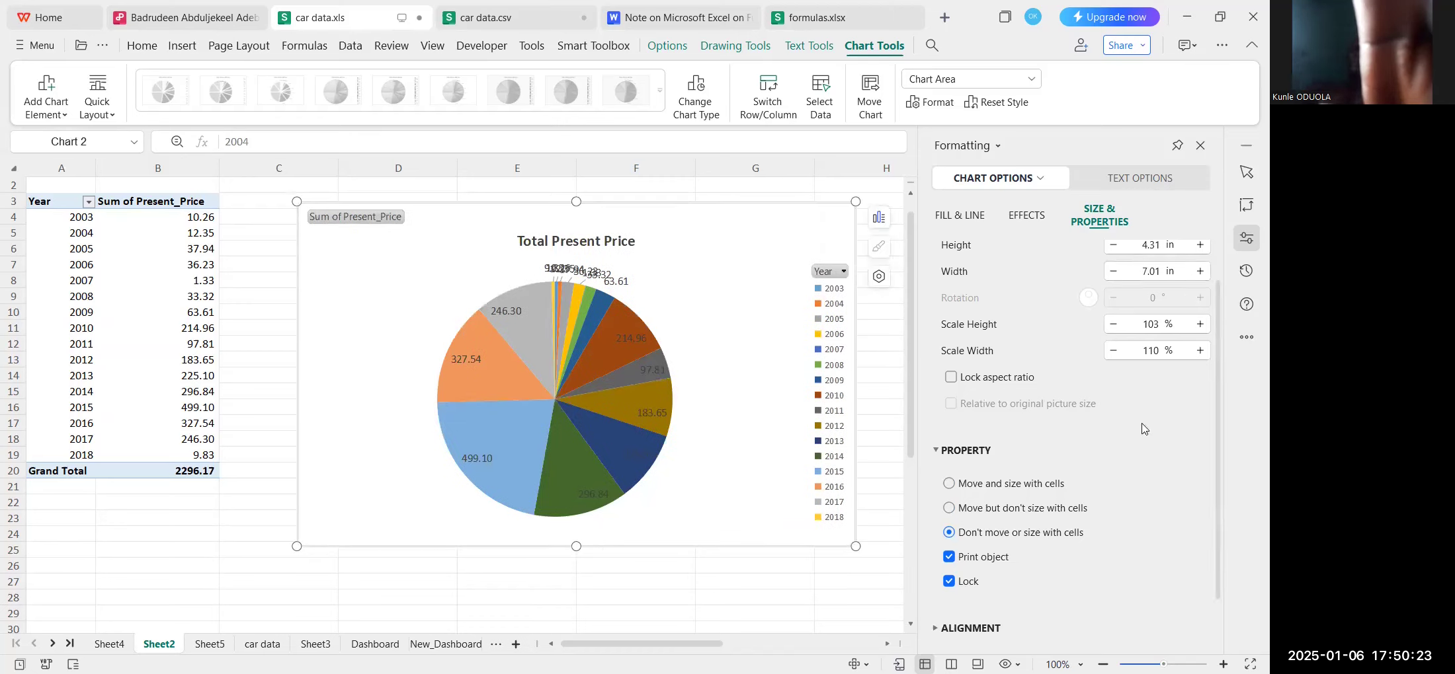
Examine the pie chart's alignment settings, and select its Total series.
scroll(998, 558, down, 1)
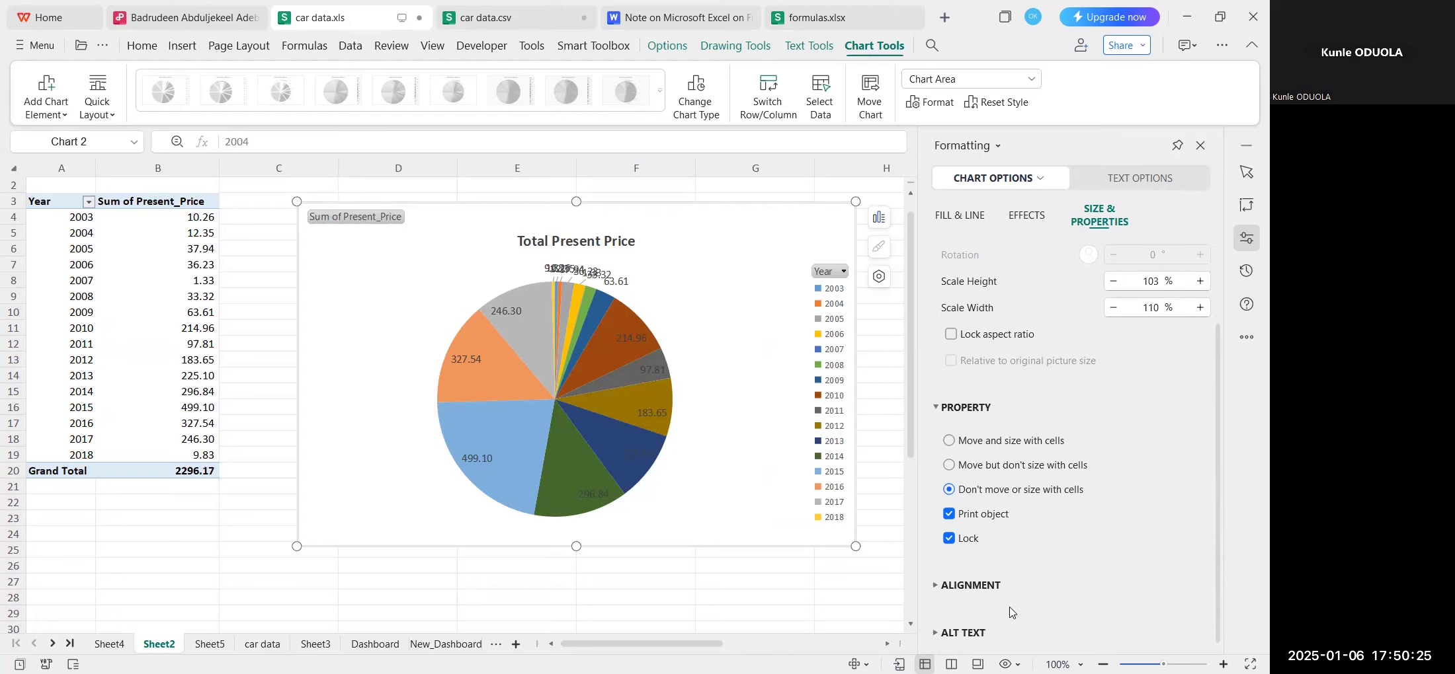
click(964, 585)
scroll(964, 585, down, 2)
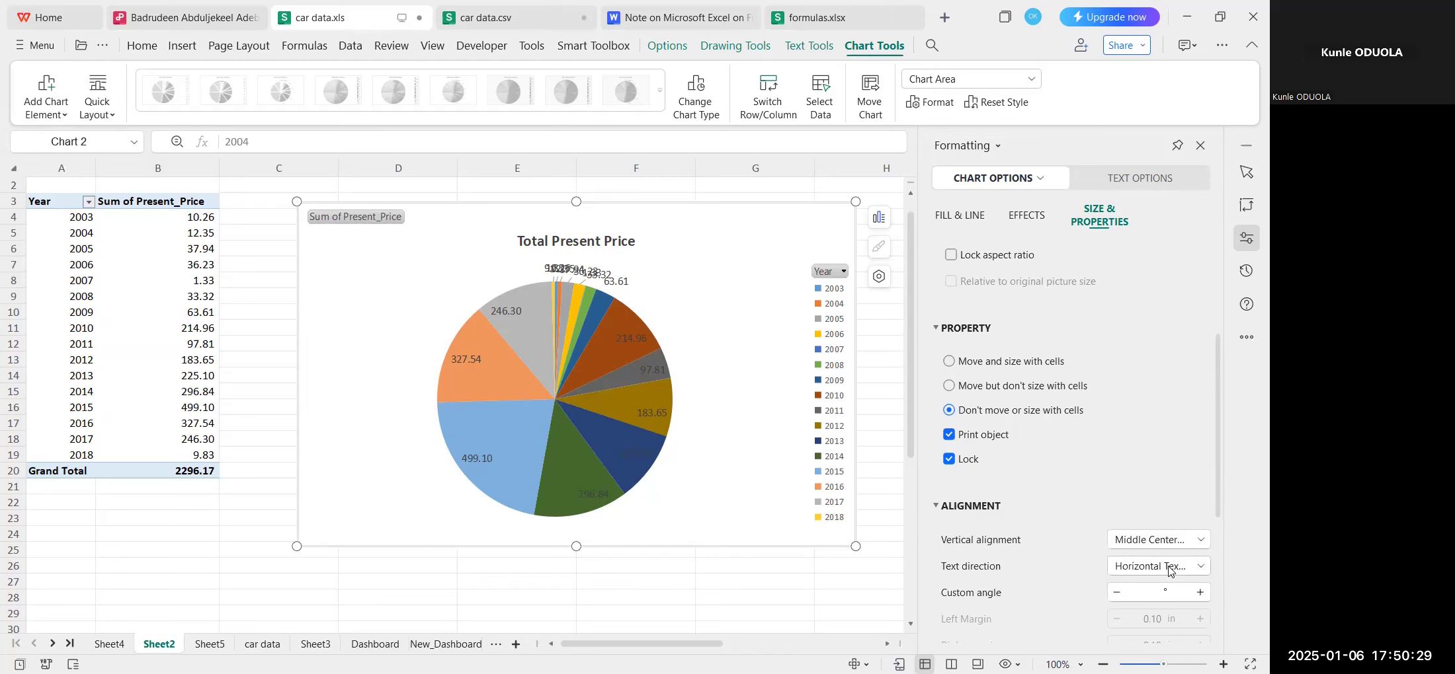
scroll(1094, 592, down, 4)
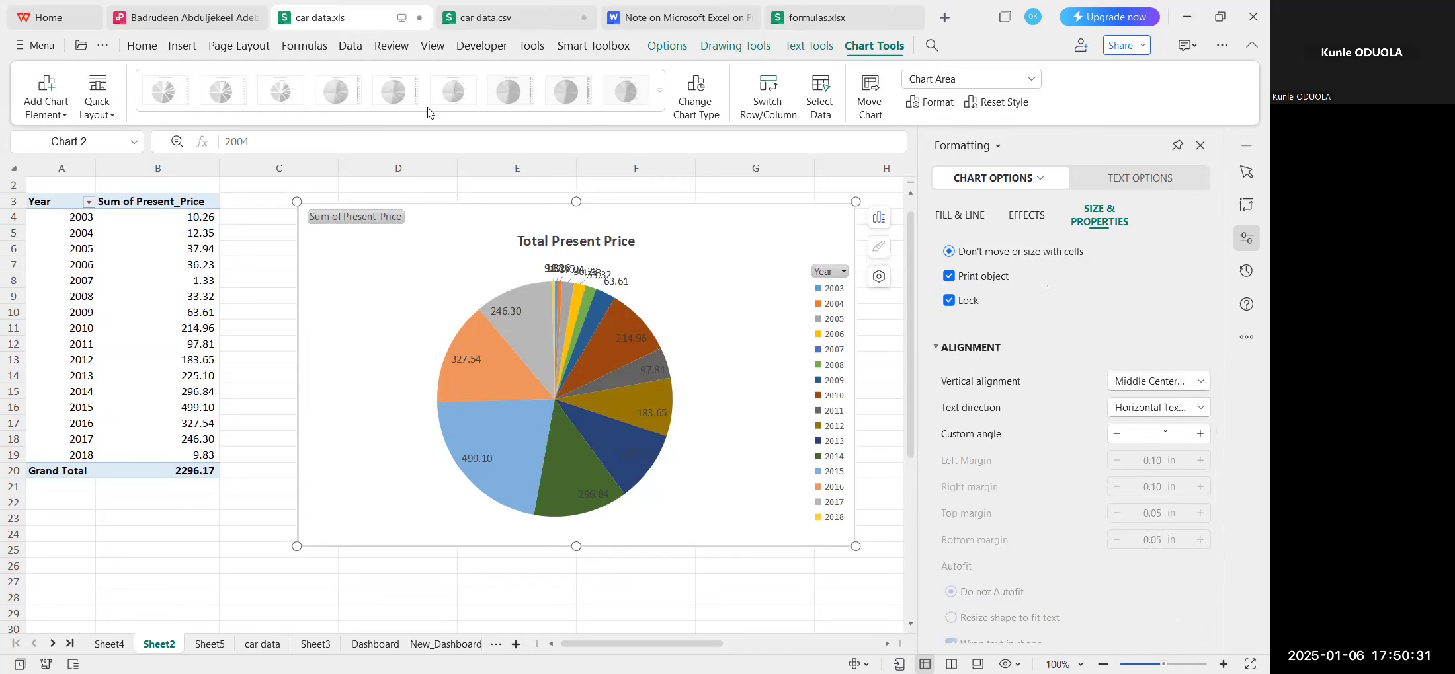
click(609, 296)
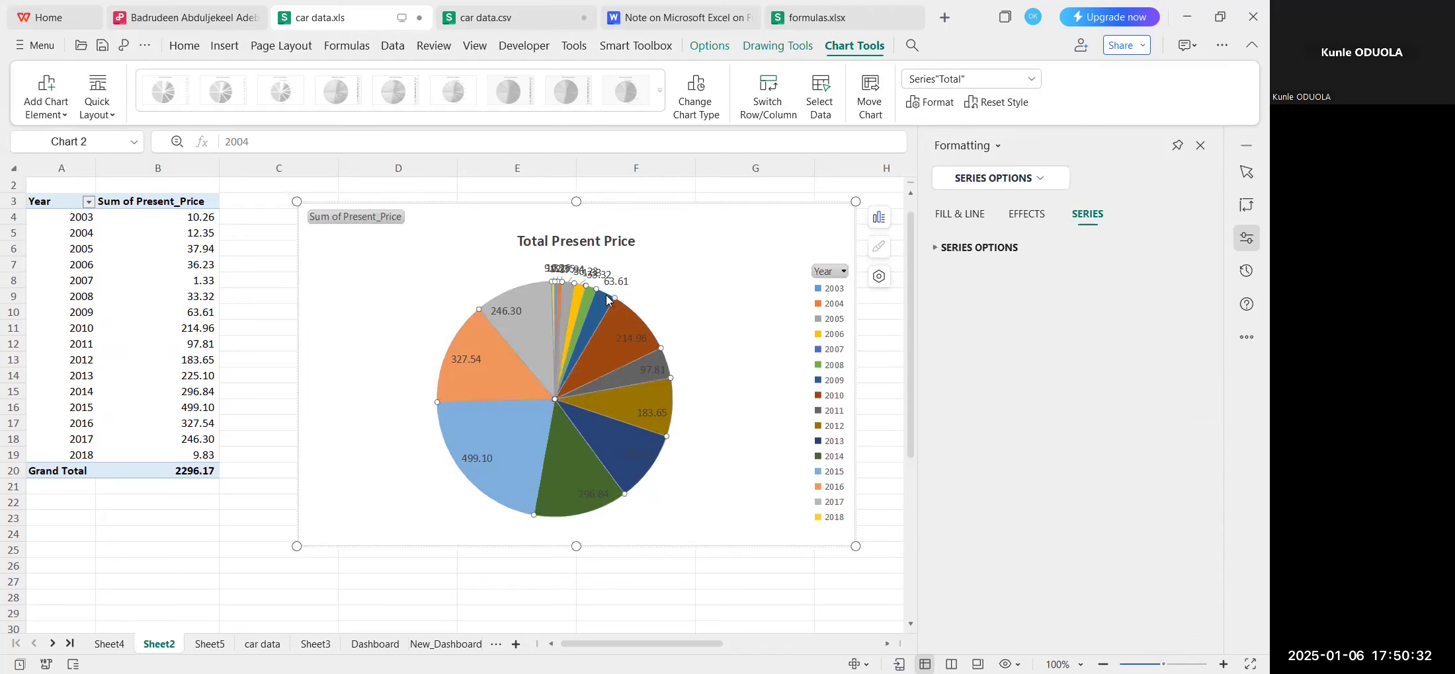
Remove the data labels from the Total Present Price pie chart on Sheet2.
click(879, 219)
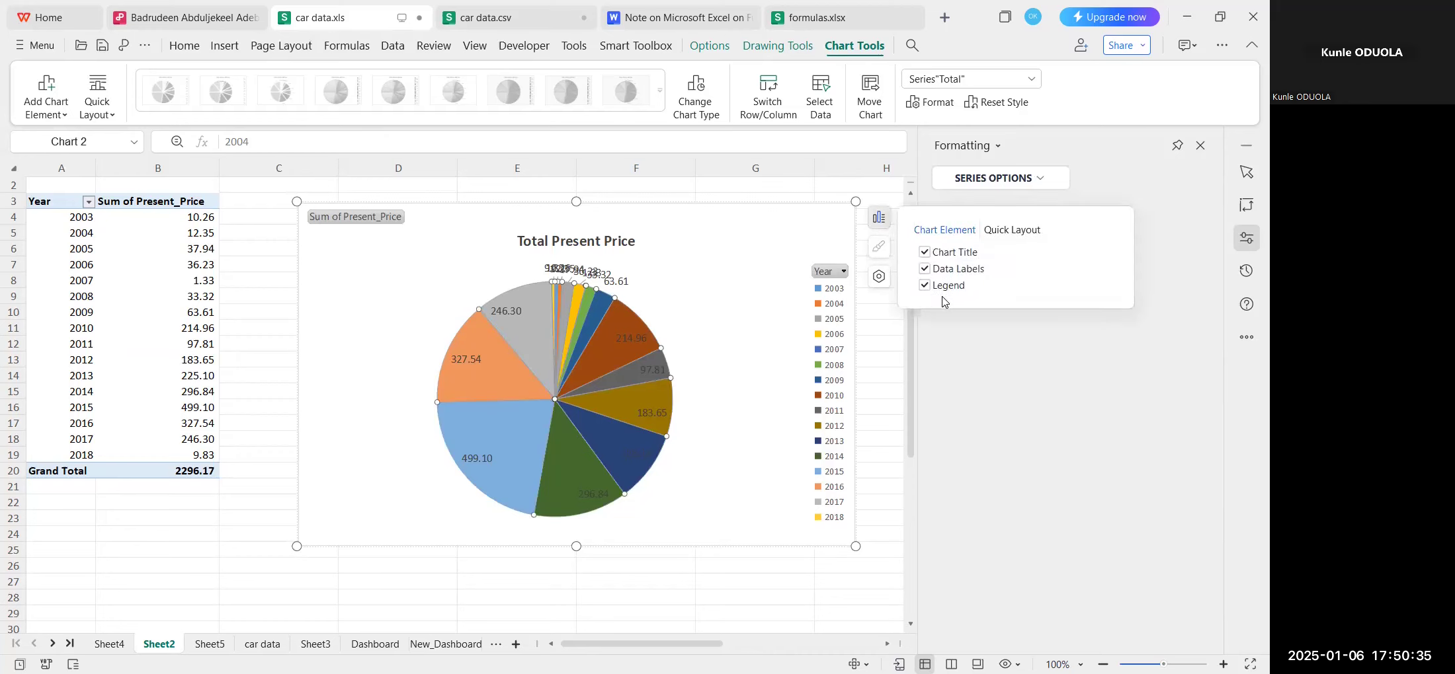
click(952, 270)
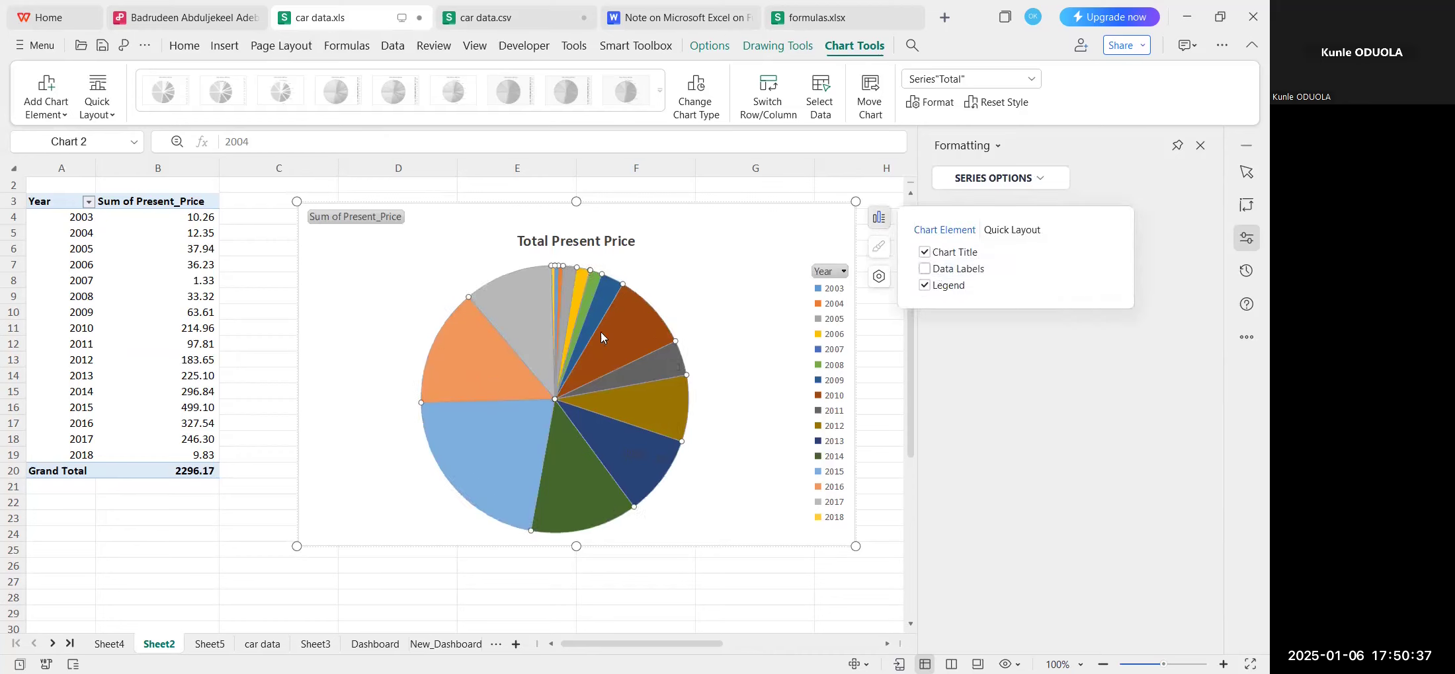
click(926, 269)
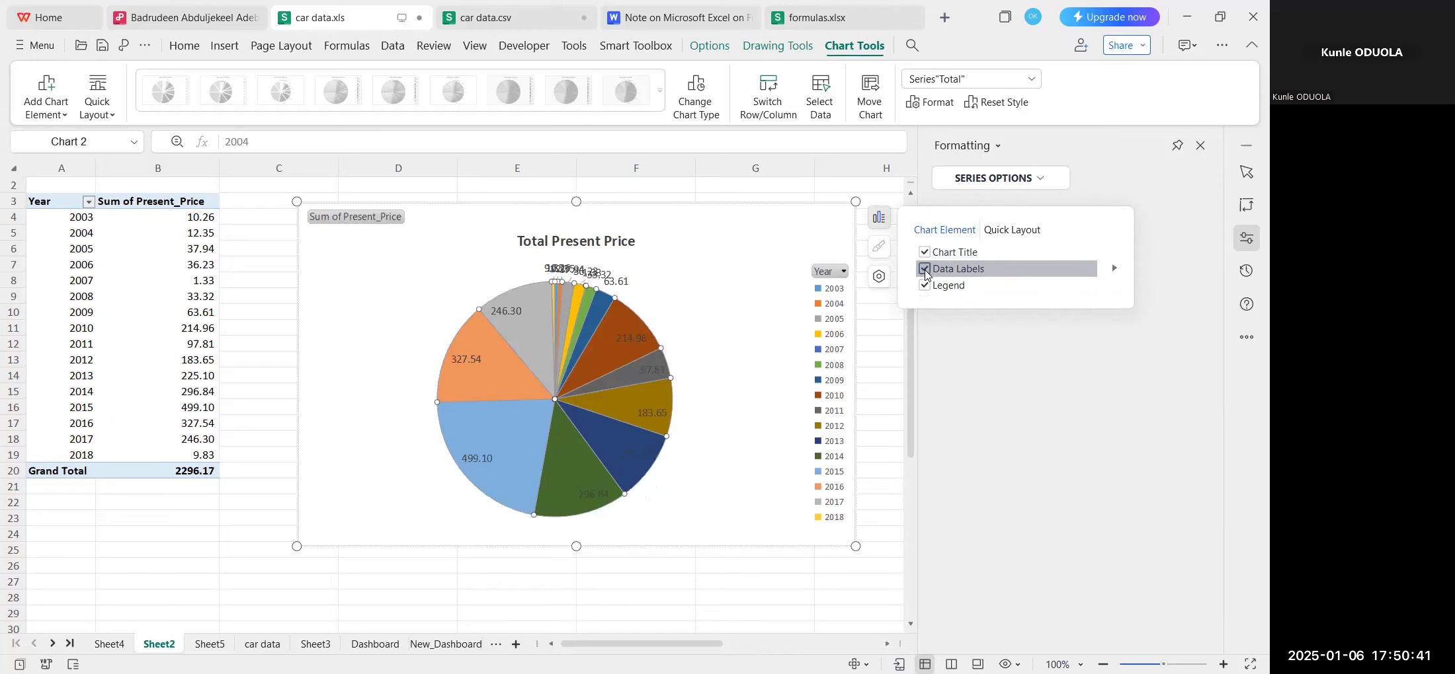
click(926, 270)
click(746, 411)
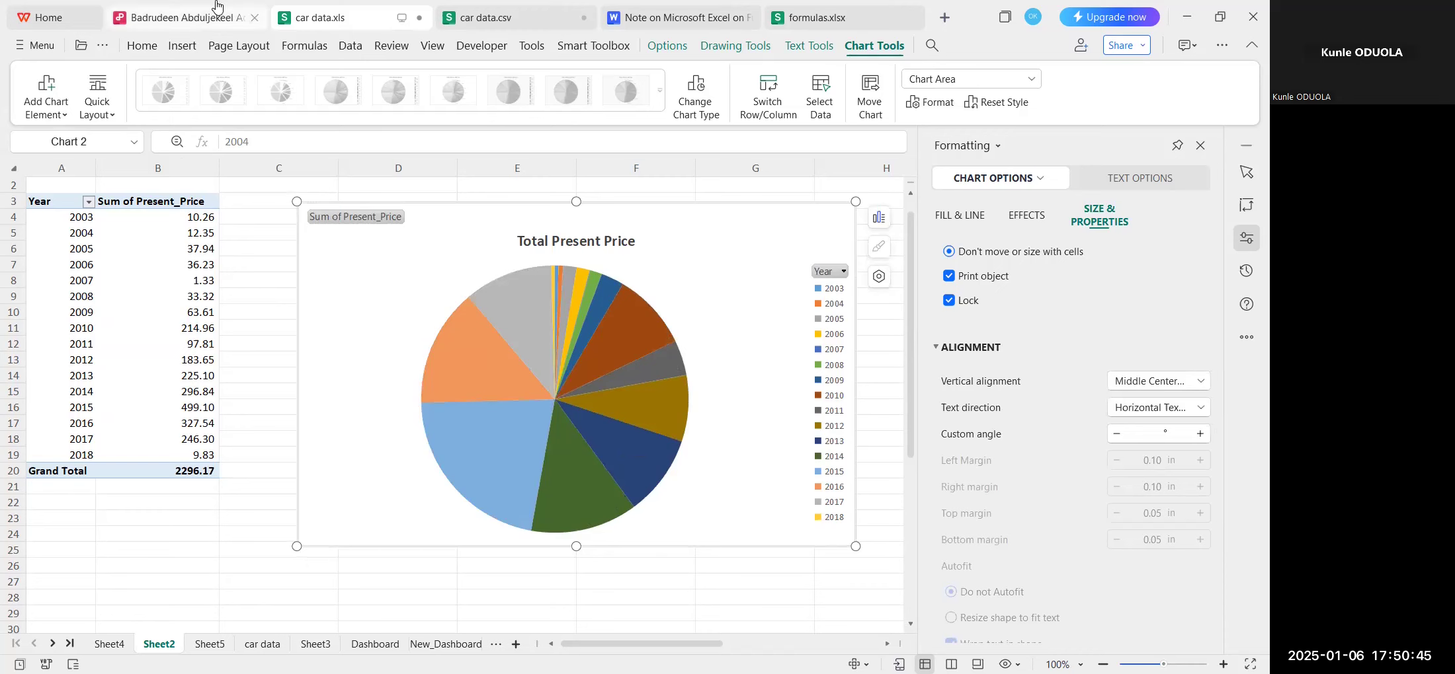
mouse_move(218, 7)
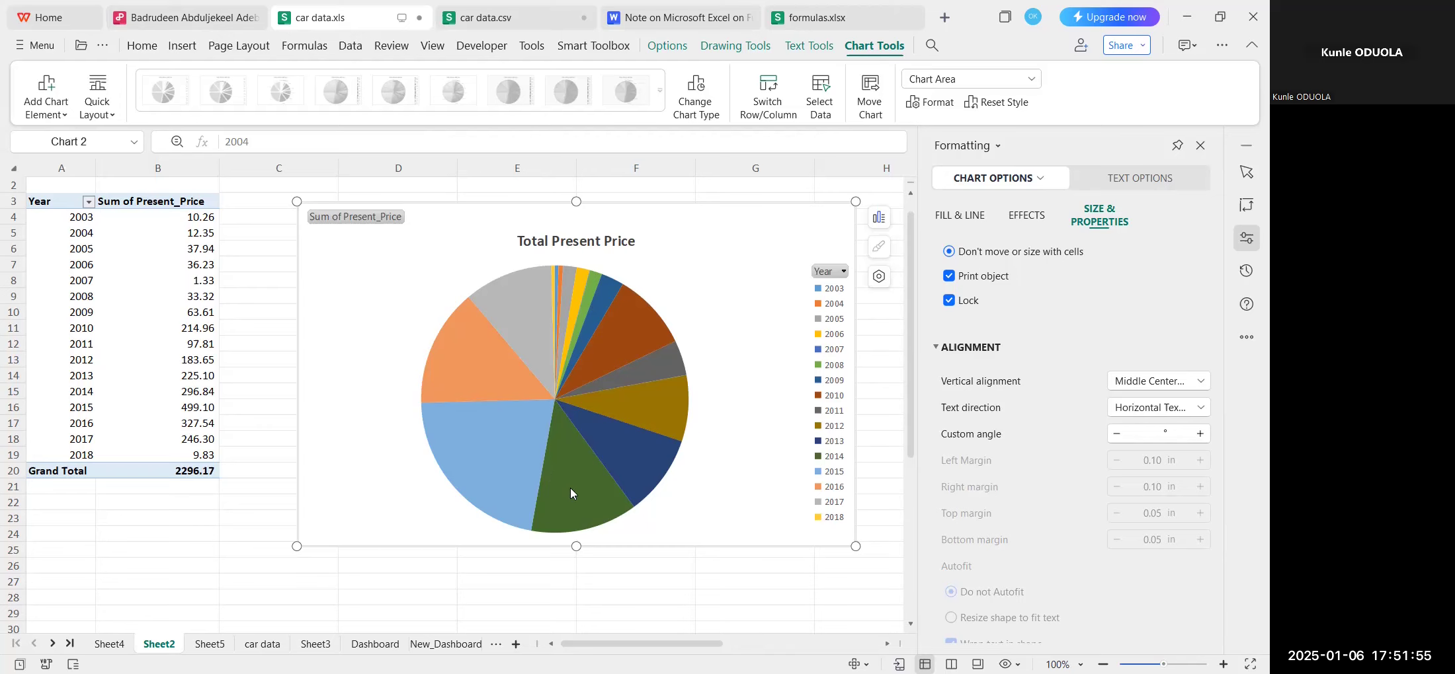
click(510, 350)
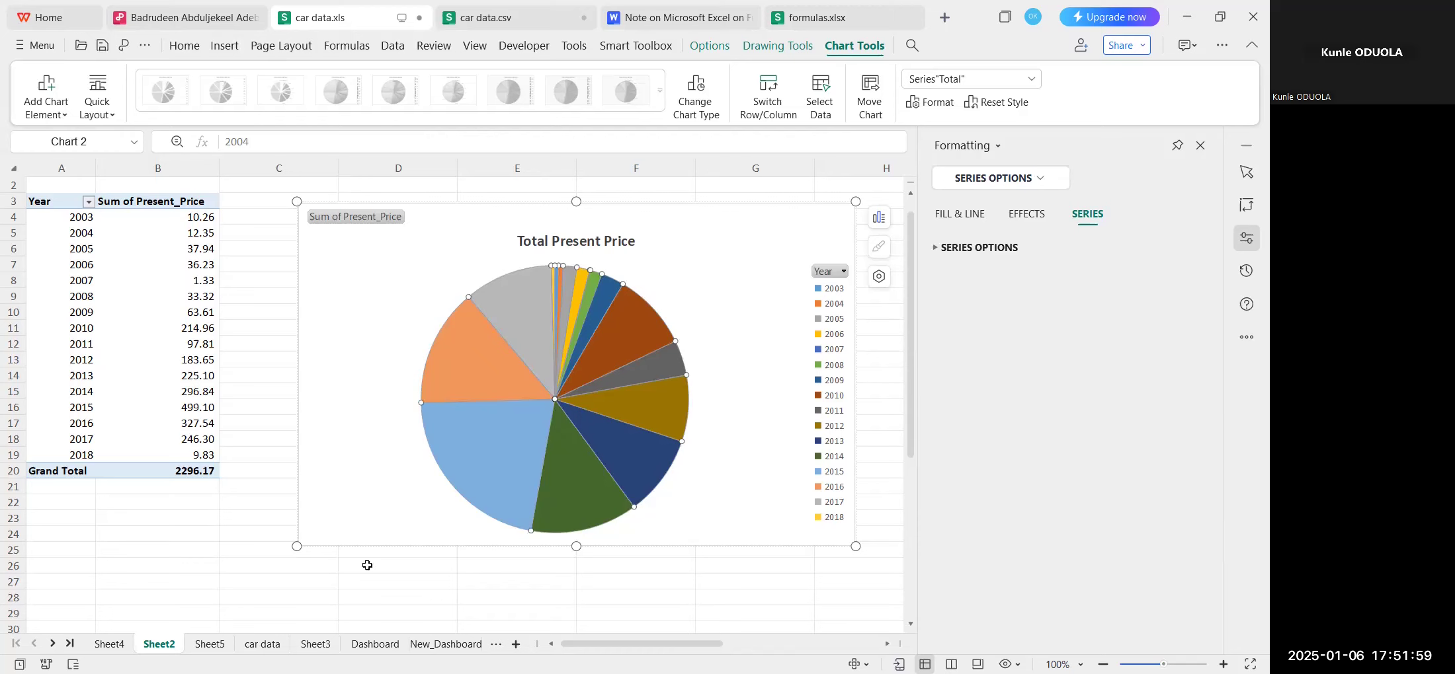
Draw a rectangular frame about 6.63 by 3.57 in below New_Dashboard's Total Selling Price chart, using the blue outline style without fill.
click(461, 647)
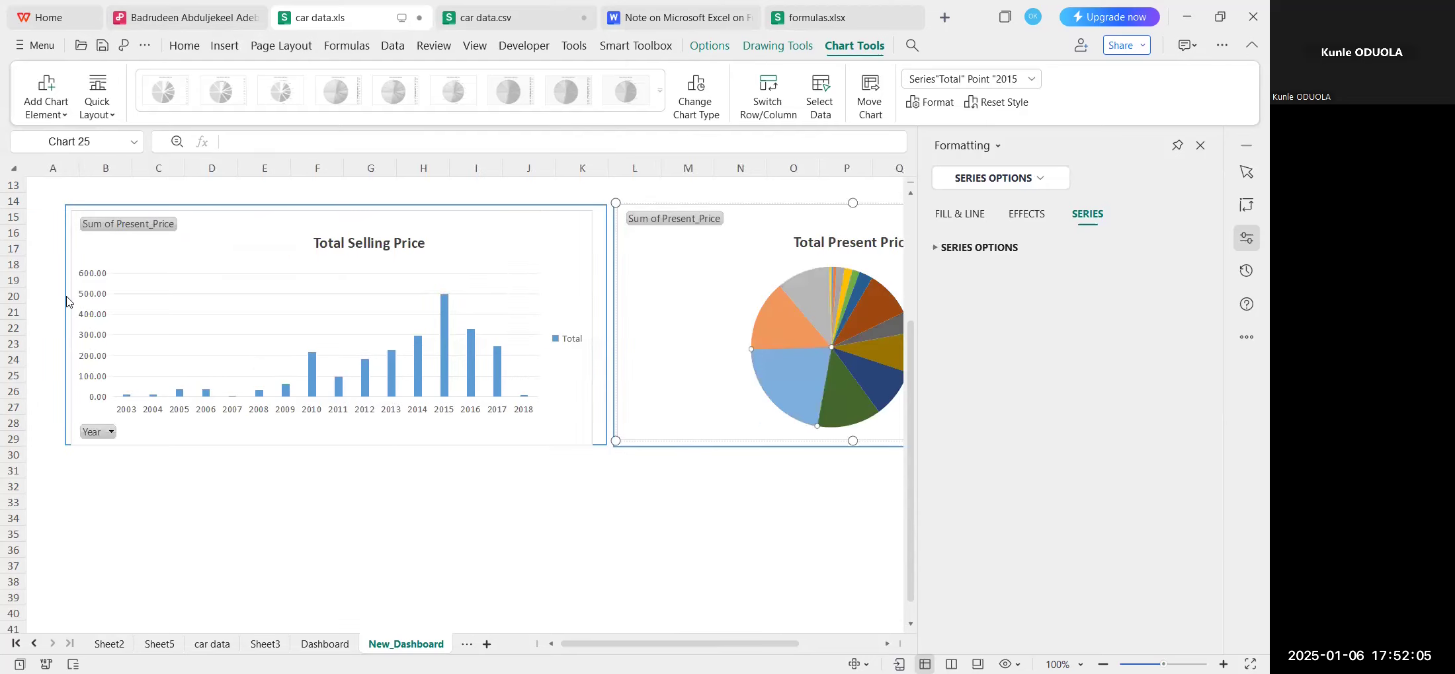
scroll(136, 421, down, 3)
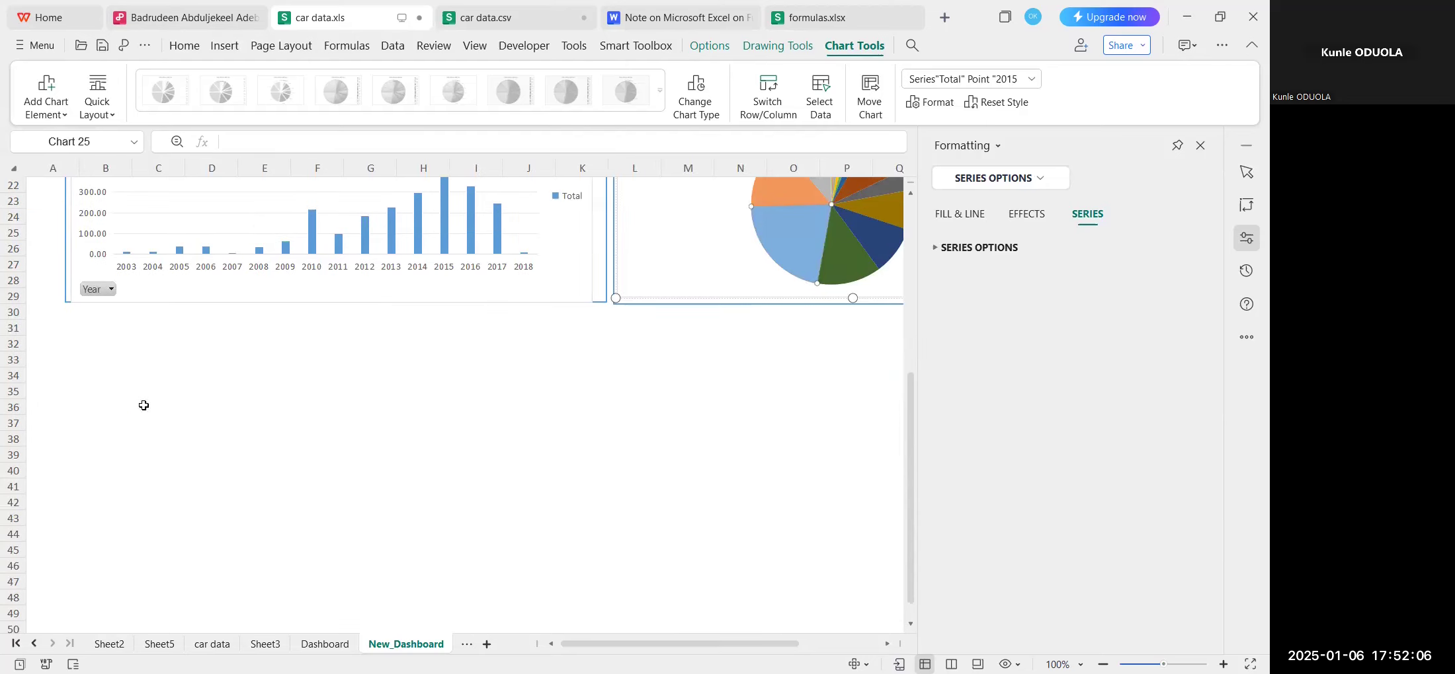
click(70, 281)
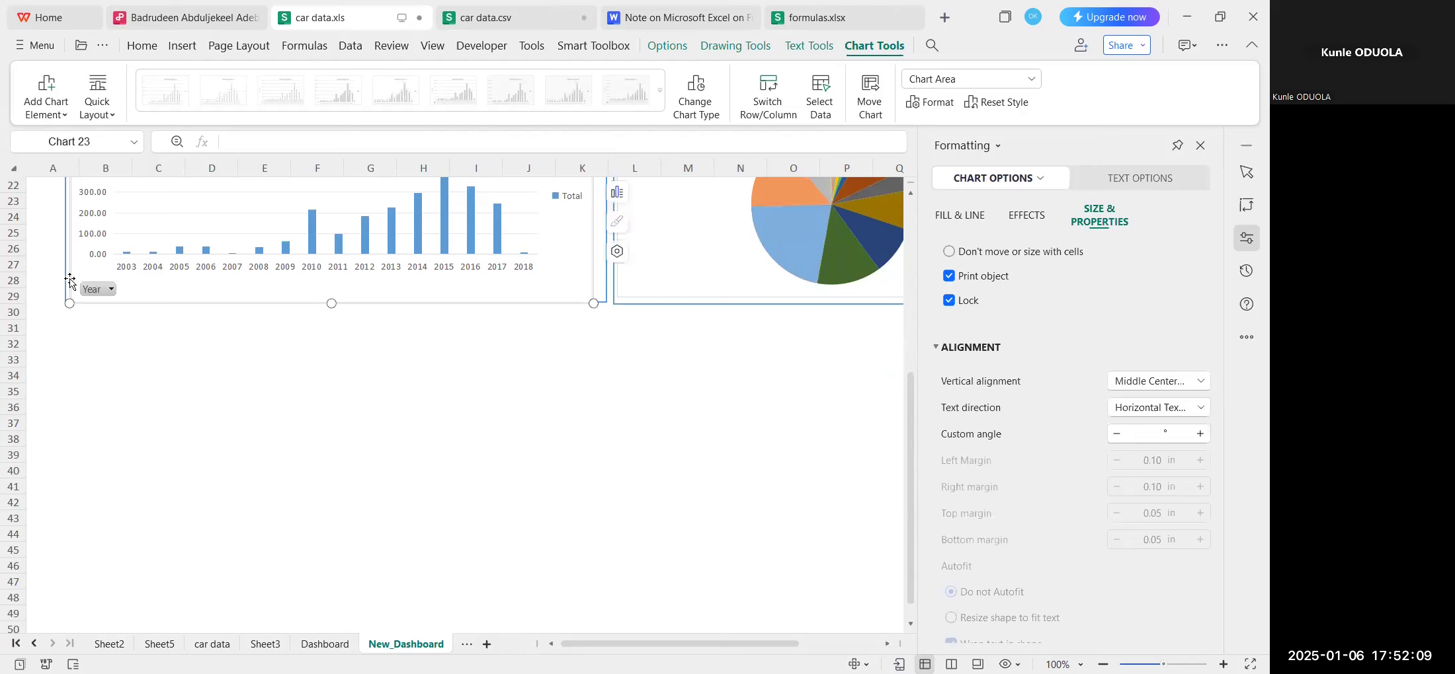
scroll(184, 239, up, 1)
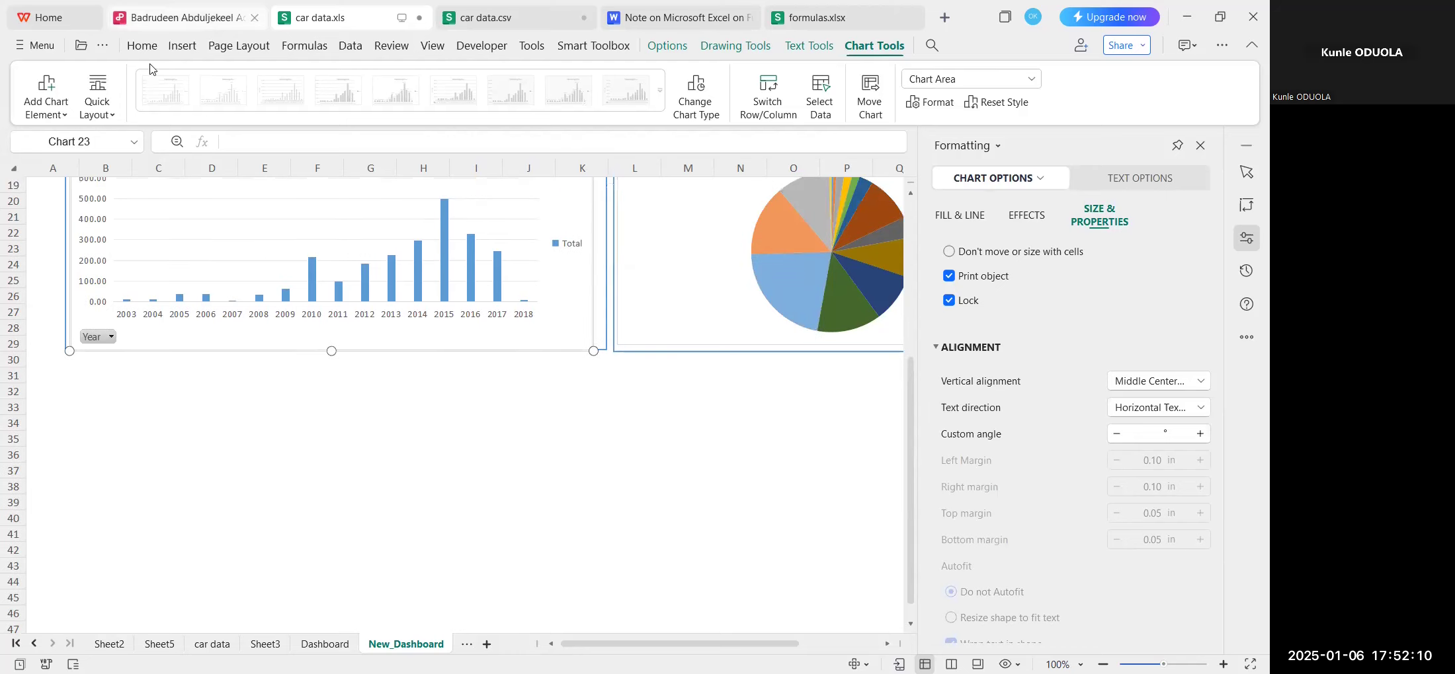
click(181, 46)
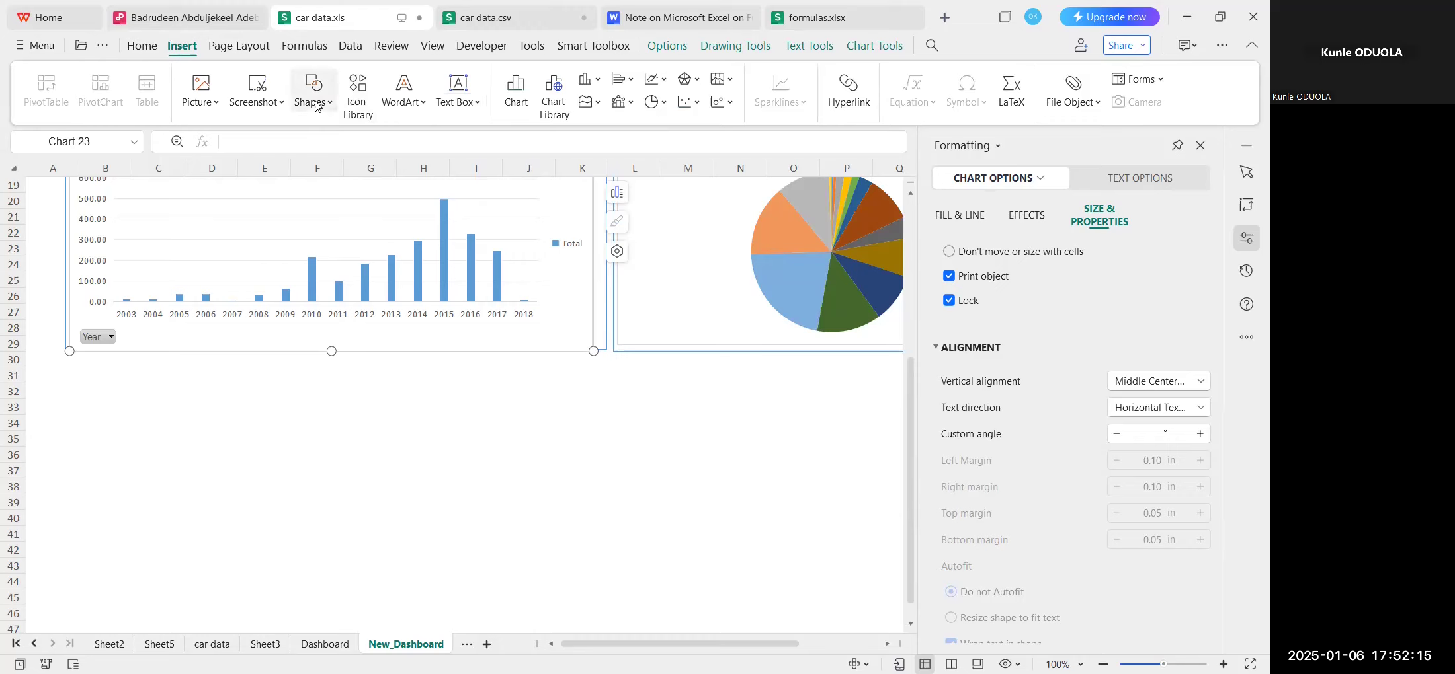
mouse_move(64, 368)
mouse_down()
mouse_move(404, 525)
mouse_move(539, 633)
mouse_move(589, 620)
mouse_up()
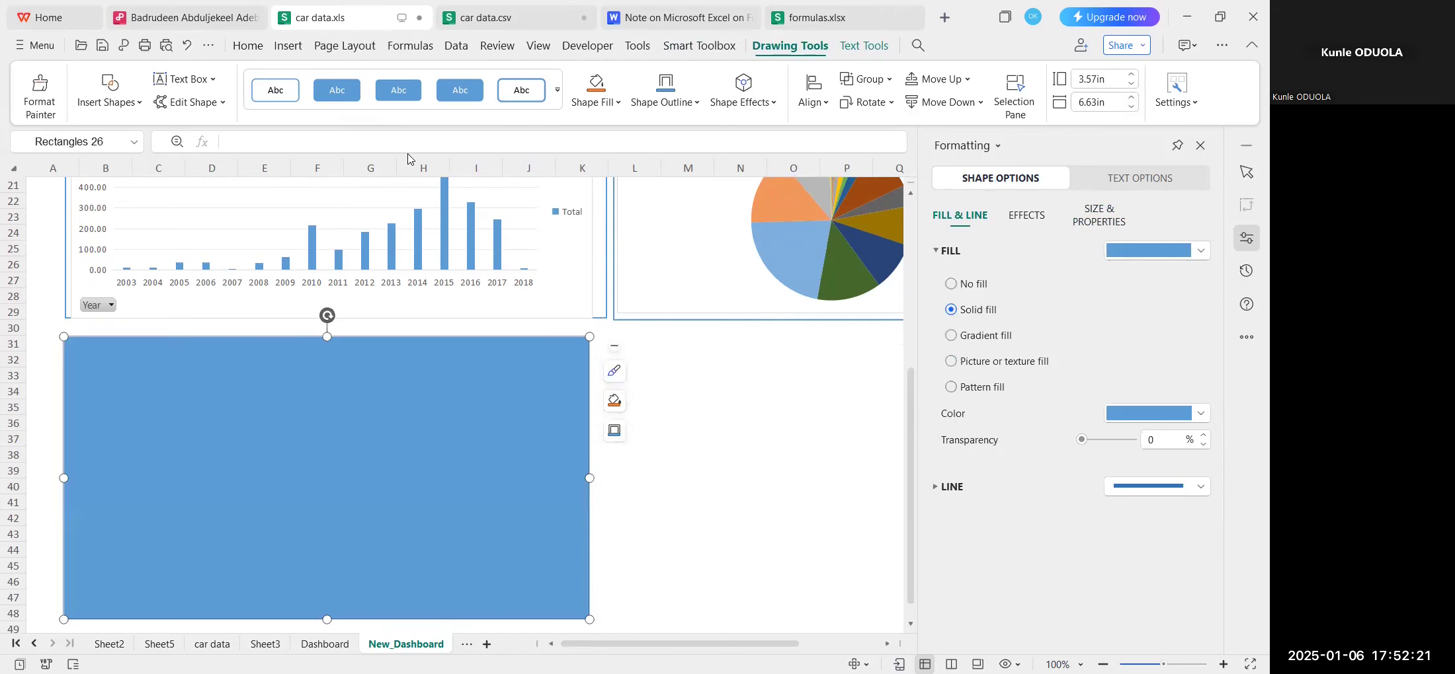
click(275, 90)
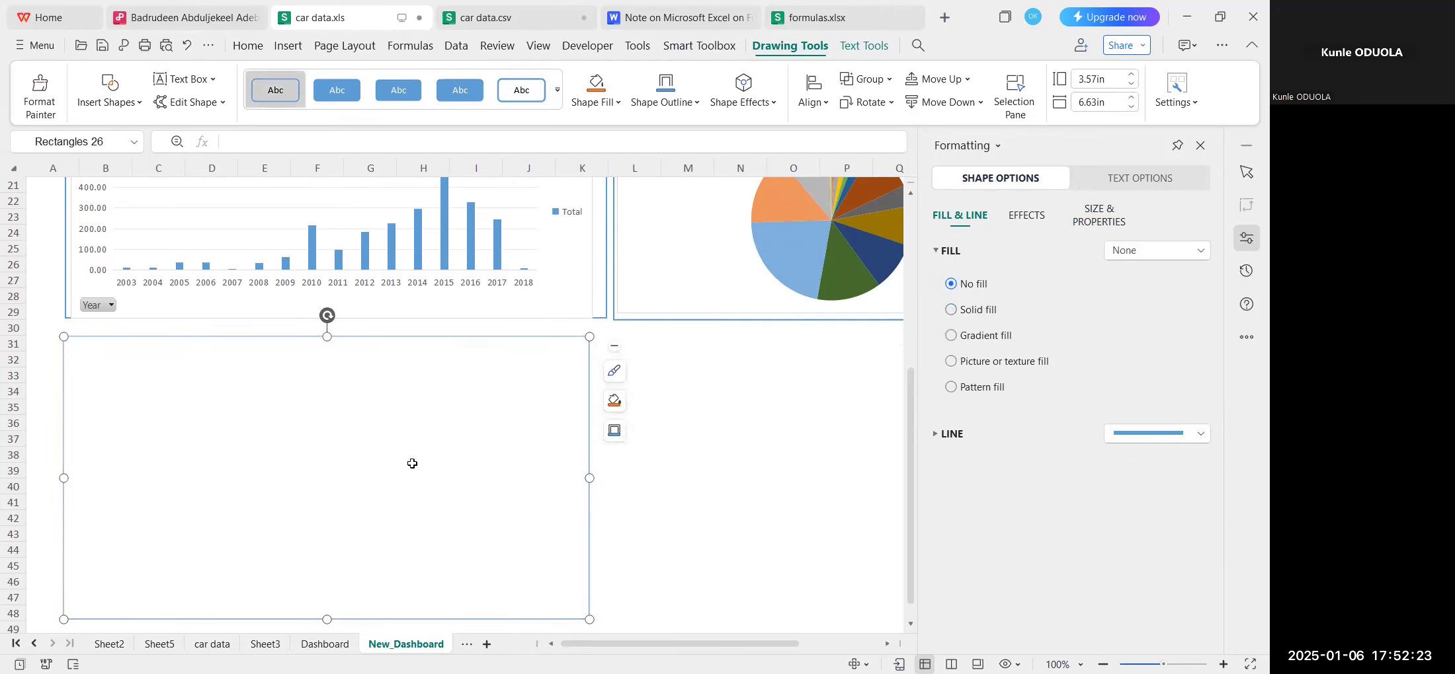
click(382, 341)
click(416, 340)
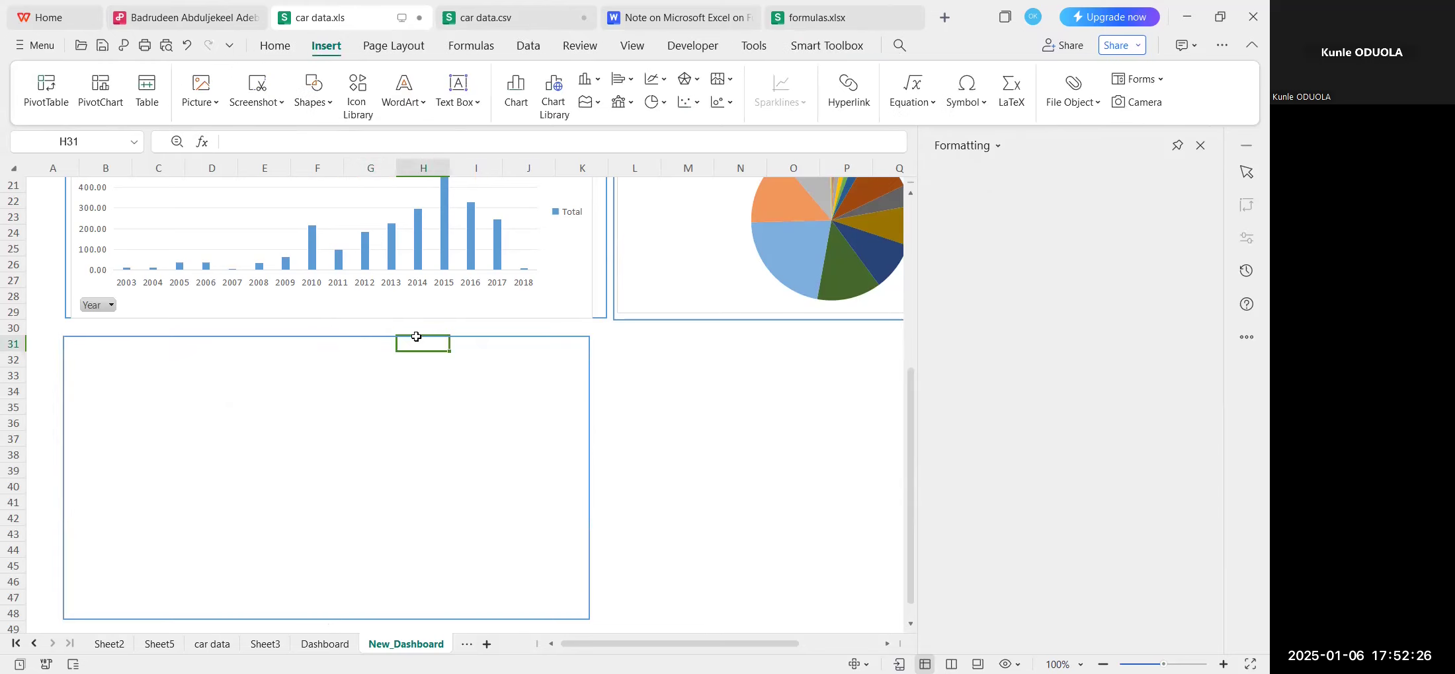
Duplicate the new frame and place the copy directly below the Total Present Price chart, level with the original.
click(468, 338)
key(ctrl+c)
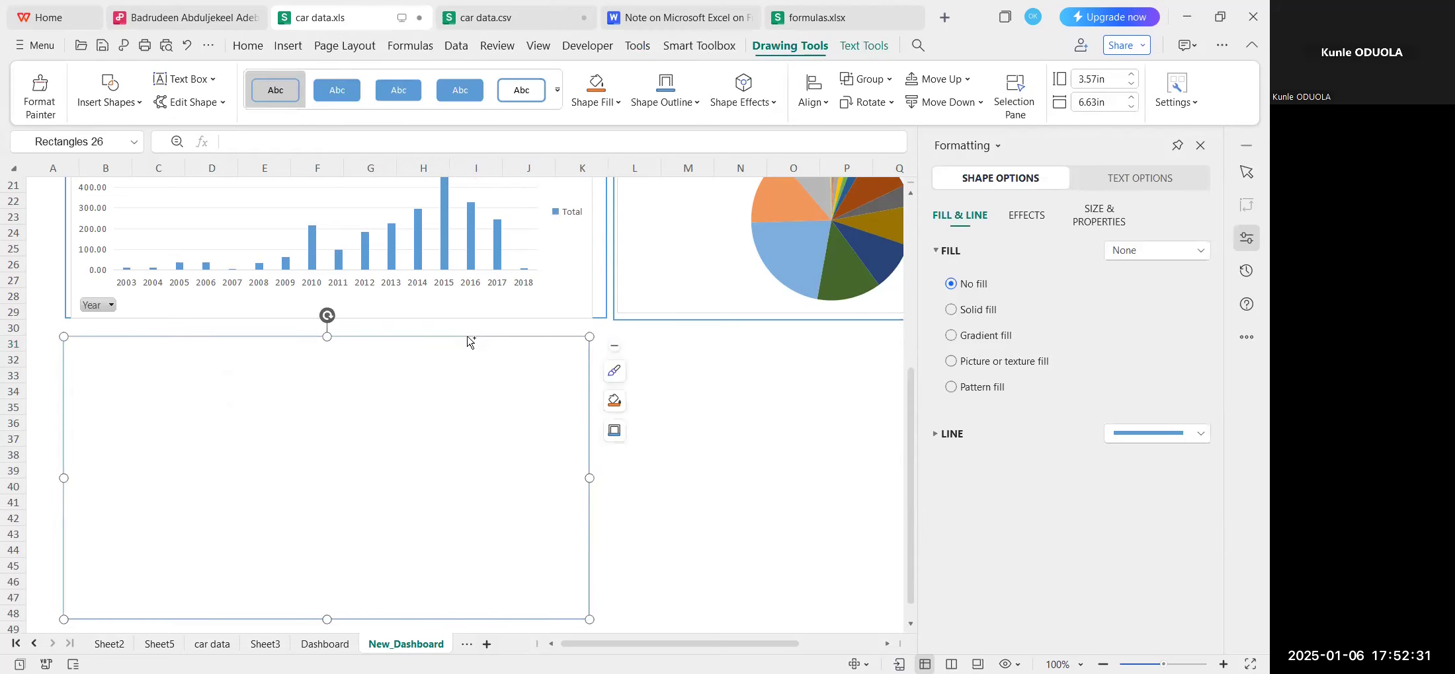
key(ctrl+v)
drag(454, 355, 882, 359)
drag(681, 357, 799, 337)
Widen the empty frame below the Total Selling Price chart to nearly the width of the chart frame above it.
click(588, 350)
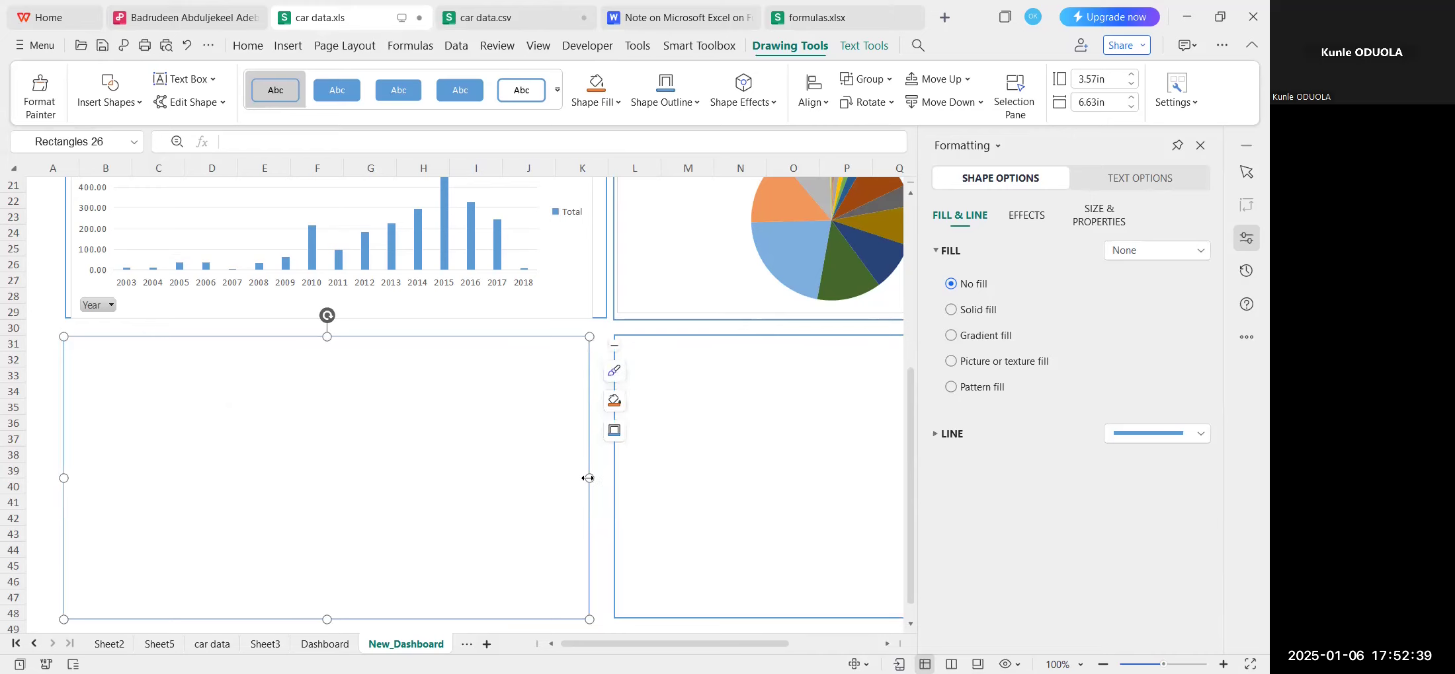
drag(589, 478, 610, 477)
drag(597, 478, 604, 479)
Adjust the heights of the Total Selling Price and Total Present Price charts so both fit inside their frames.
click(555, 306)
drag(324, 322, 328, 315)
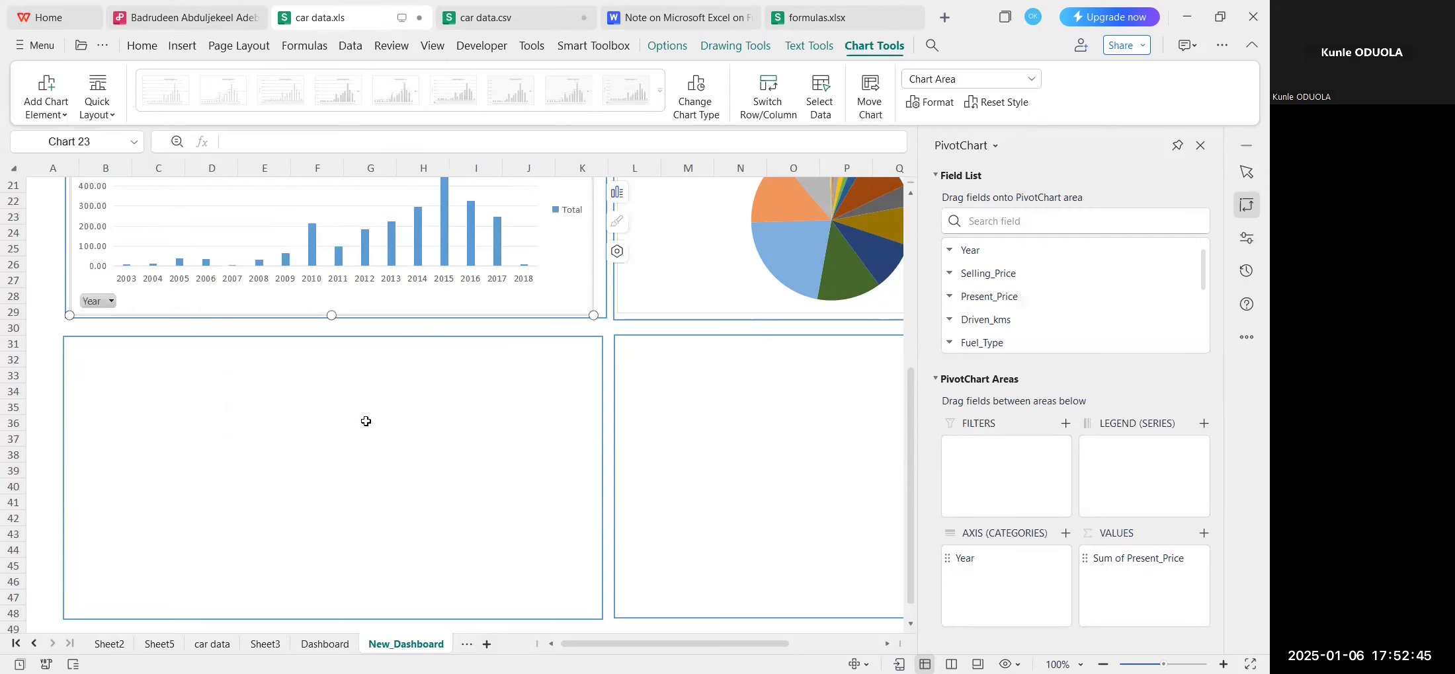
scroll(364, 417, up, 7)
click(642, 502)
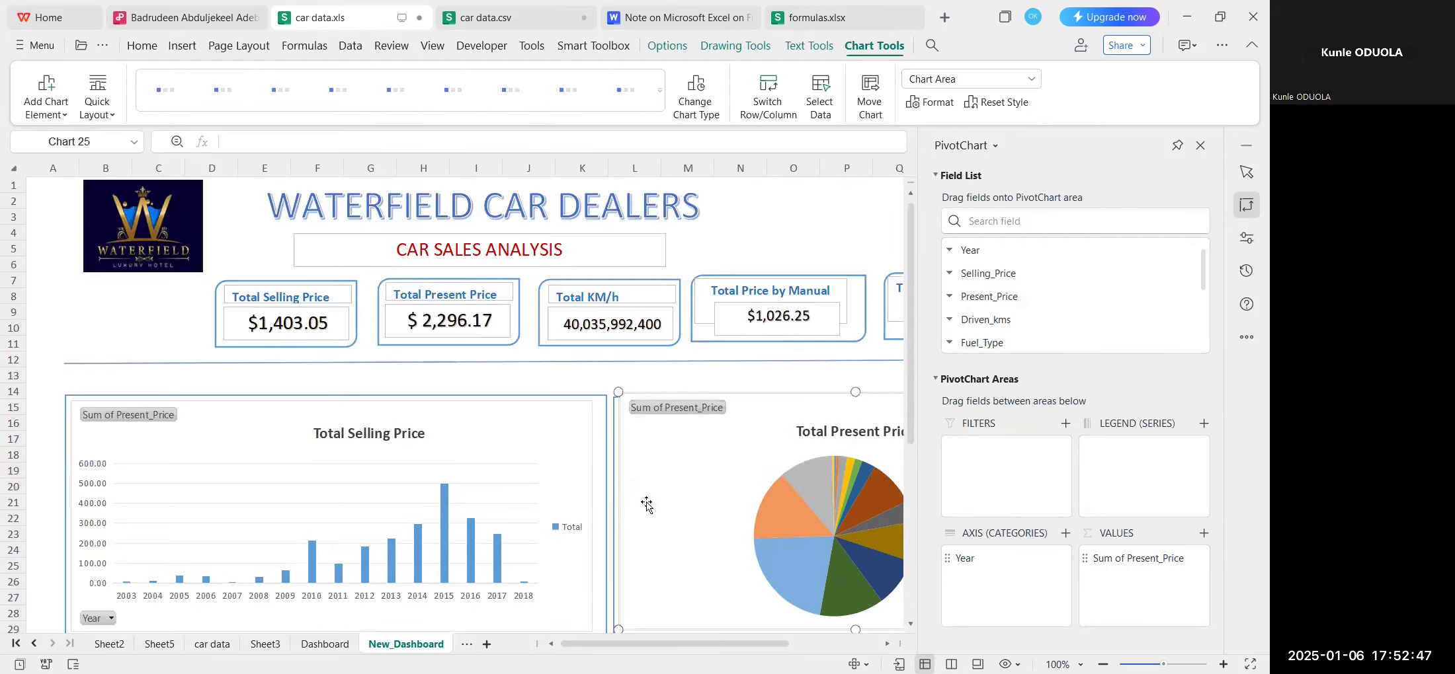
drag(618, 394, 620, 405)
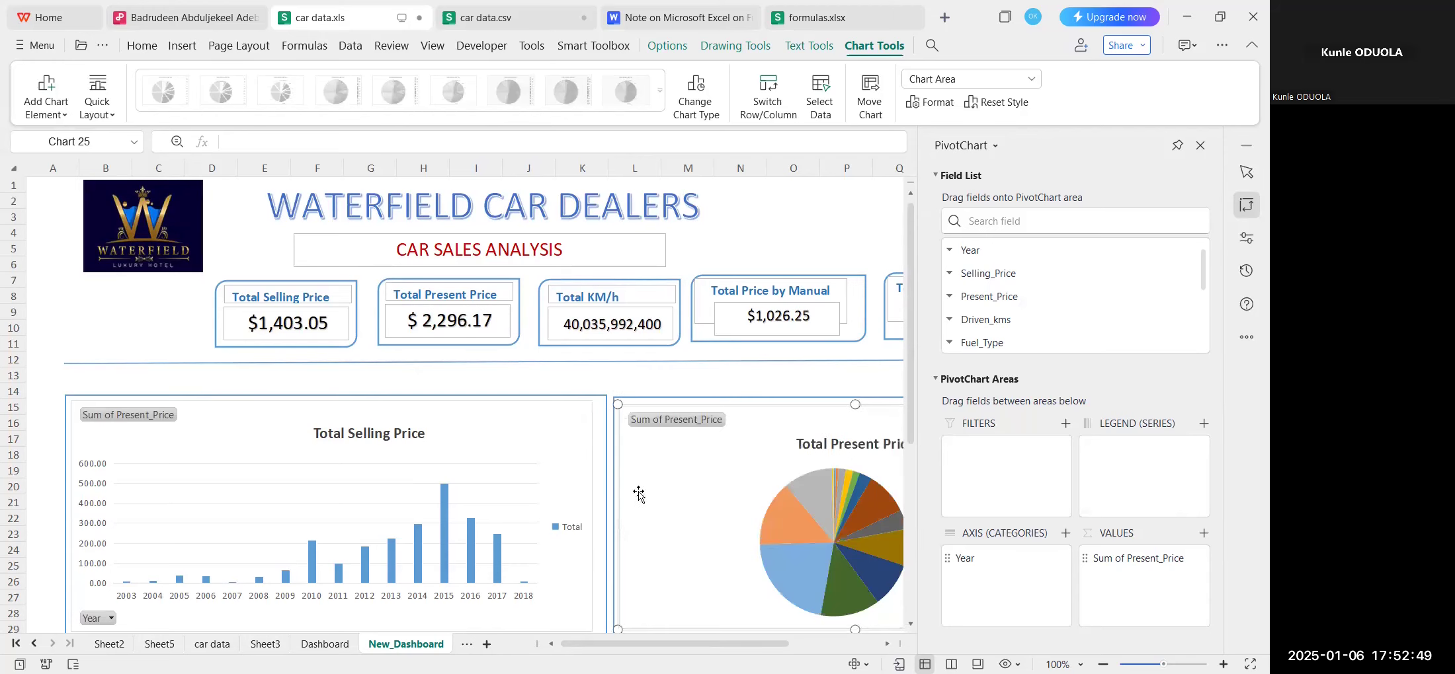
scroll(770, 647, right, 5)
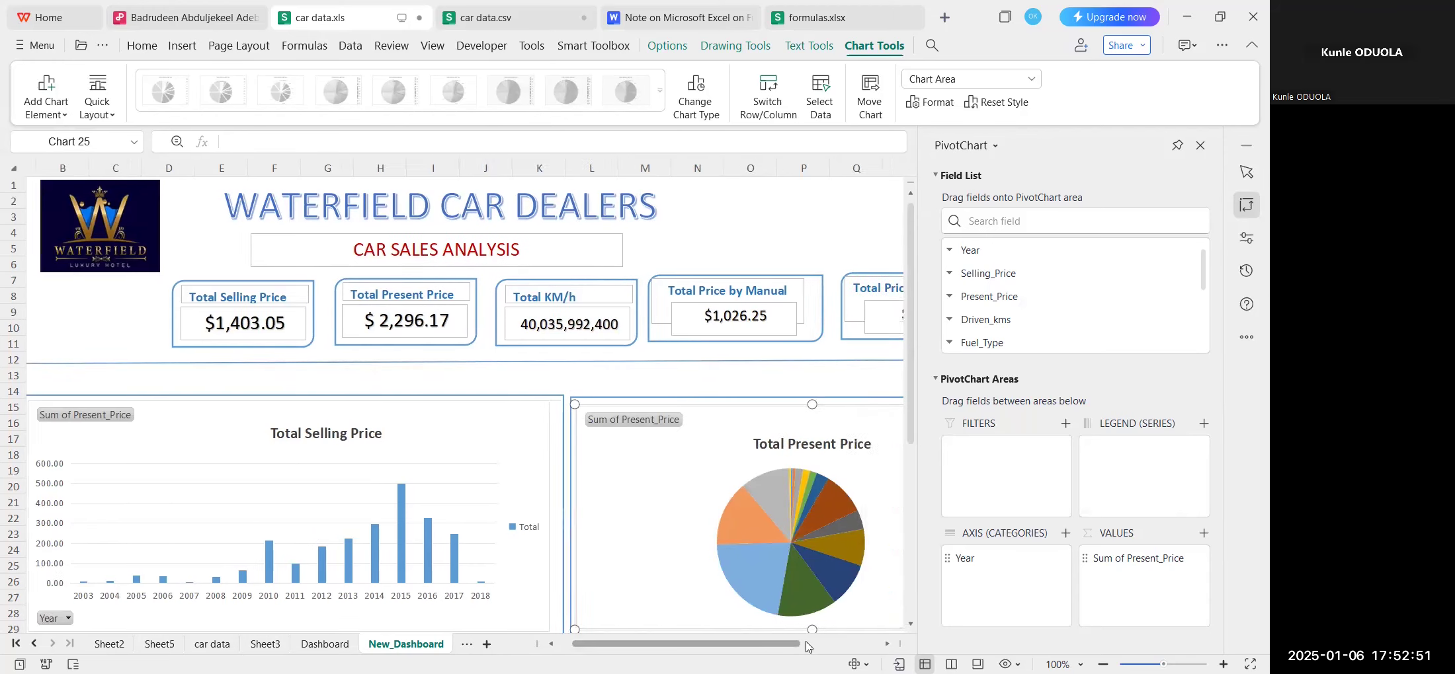
scroll(770, 647, left, 5)
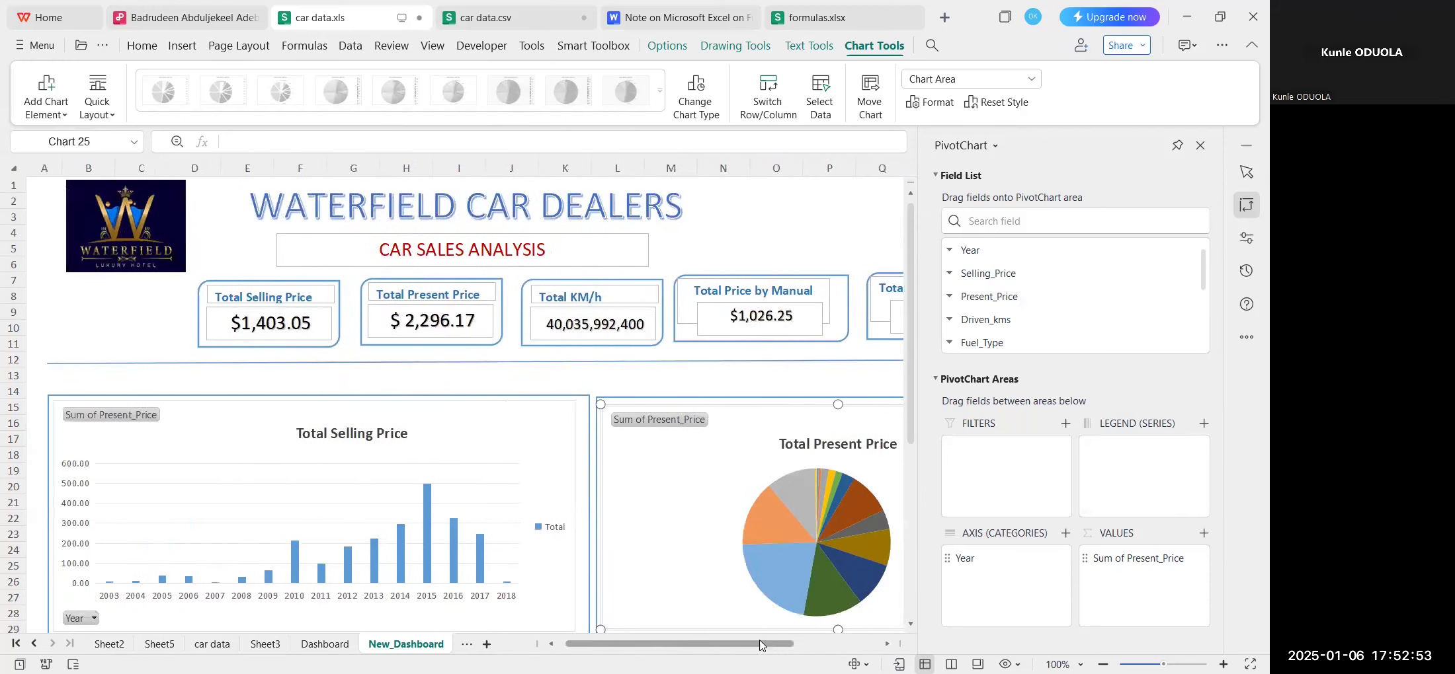
scroll(453, 444, down, 8)
scroll(453, 444, up, 6)
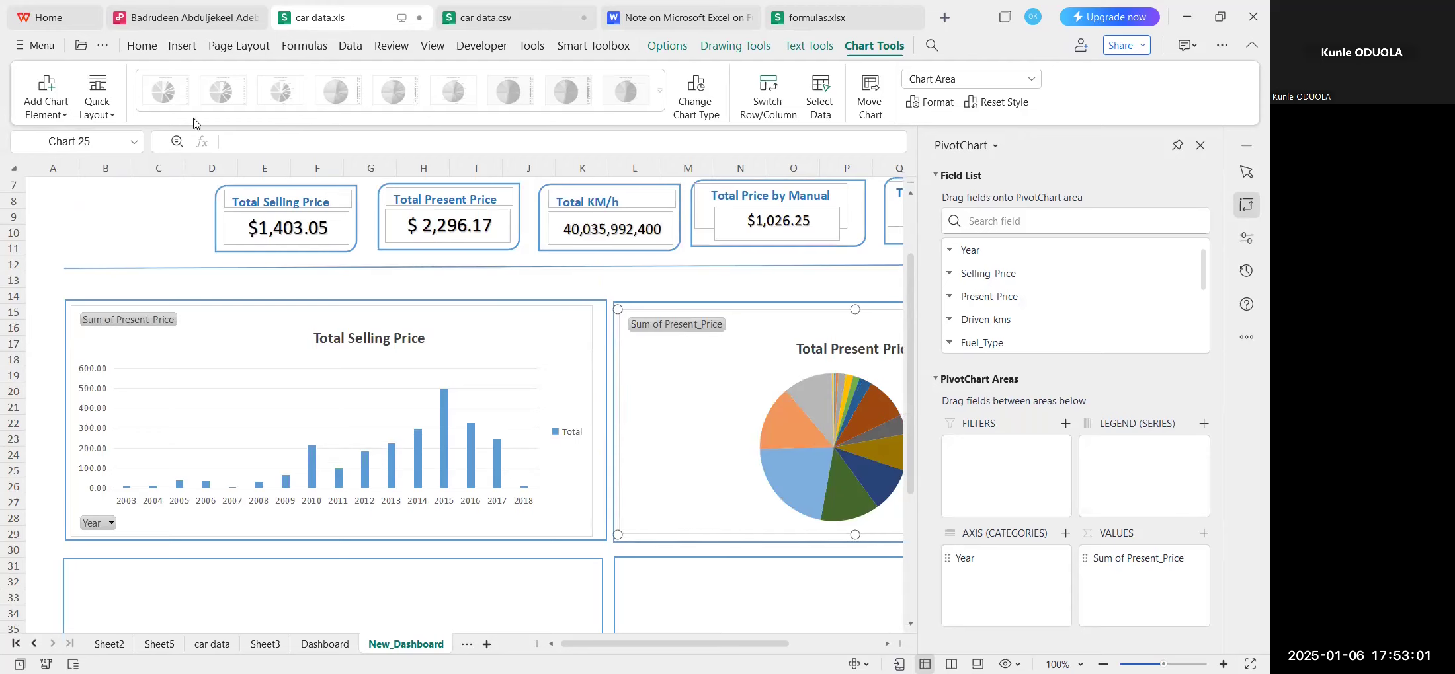
Delete the Total Present Price pie chart from Sheet2.
click(110, 644)
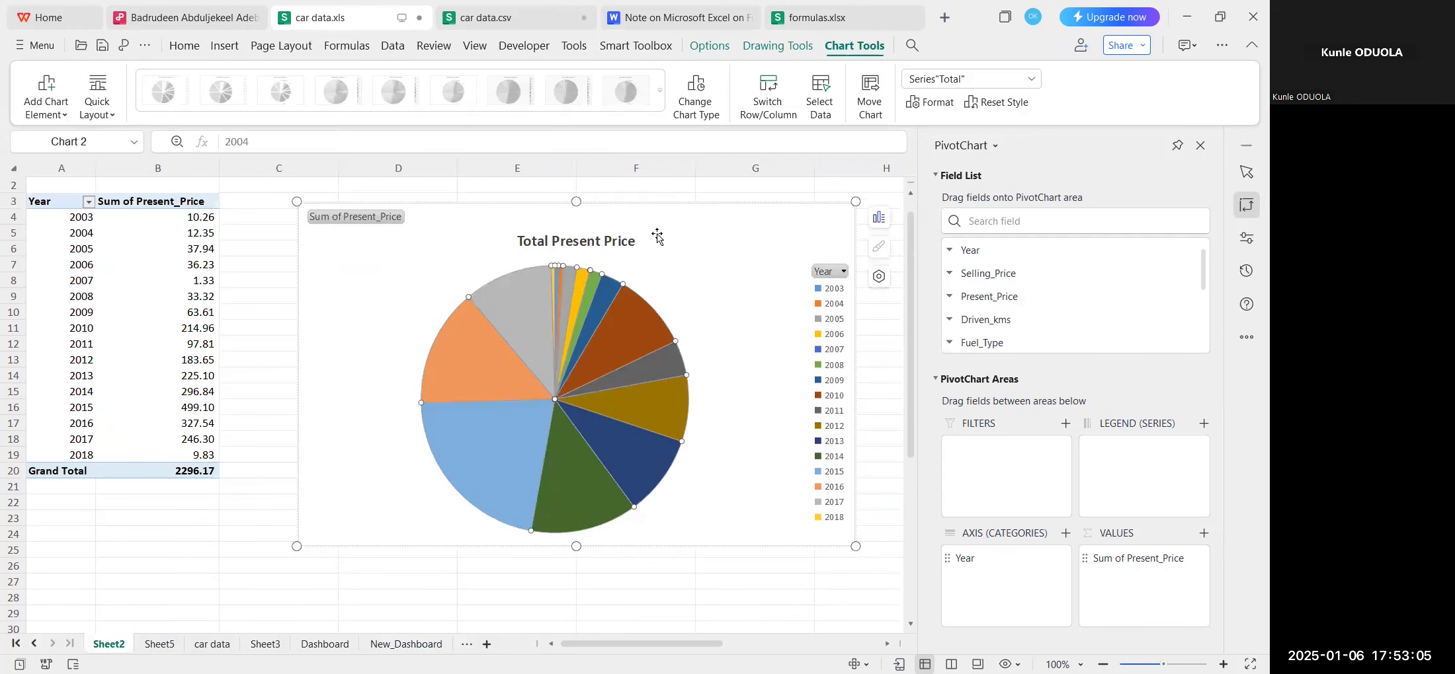
click(665, 209)
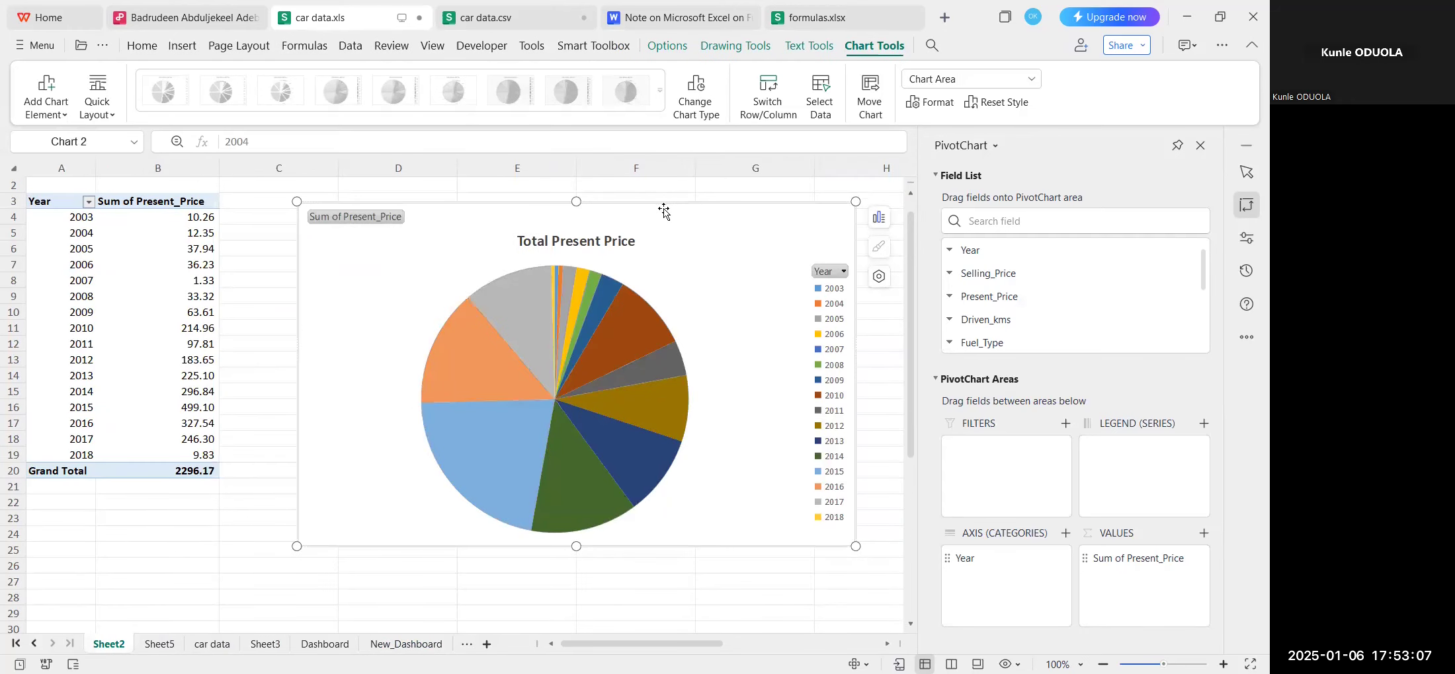
key(Delete)
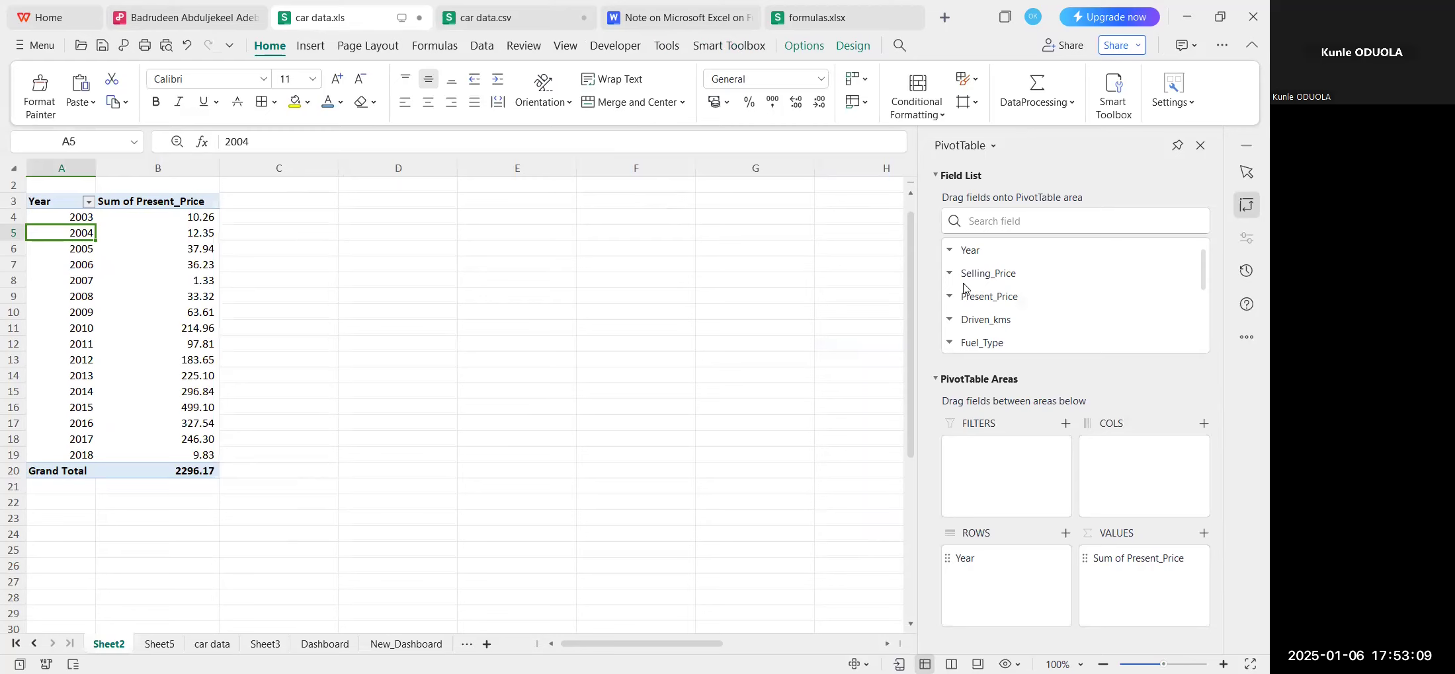
Add the Driven_kmh field to the values of the Sheet2 pivot table.
click(997, 322)
scroll(998, 326, down, 3)
drag(997, 321, 1126, 590)
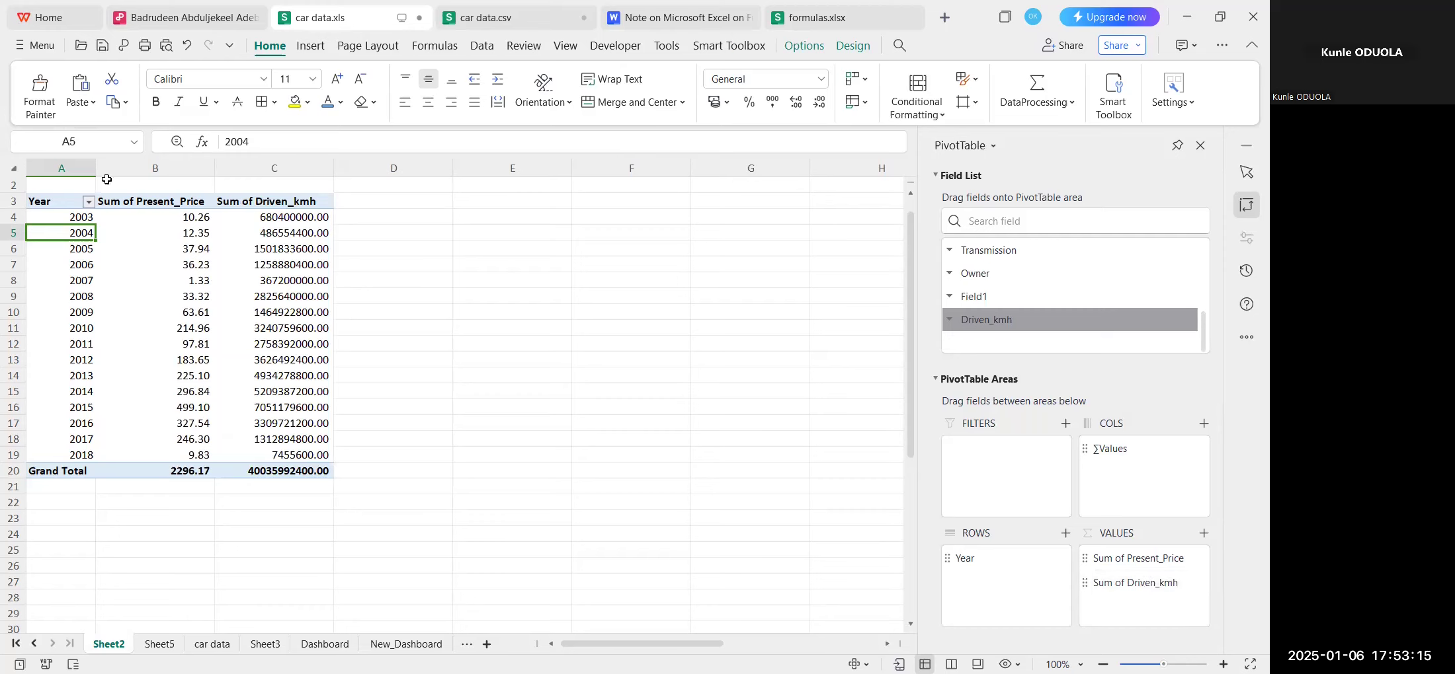
Insert a basic line pivot chart from A3:C19 on Sheet2, and remove Sum of Present_Price from its values.
drag(63, 205, 264, 454)
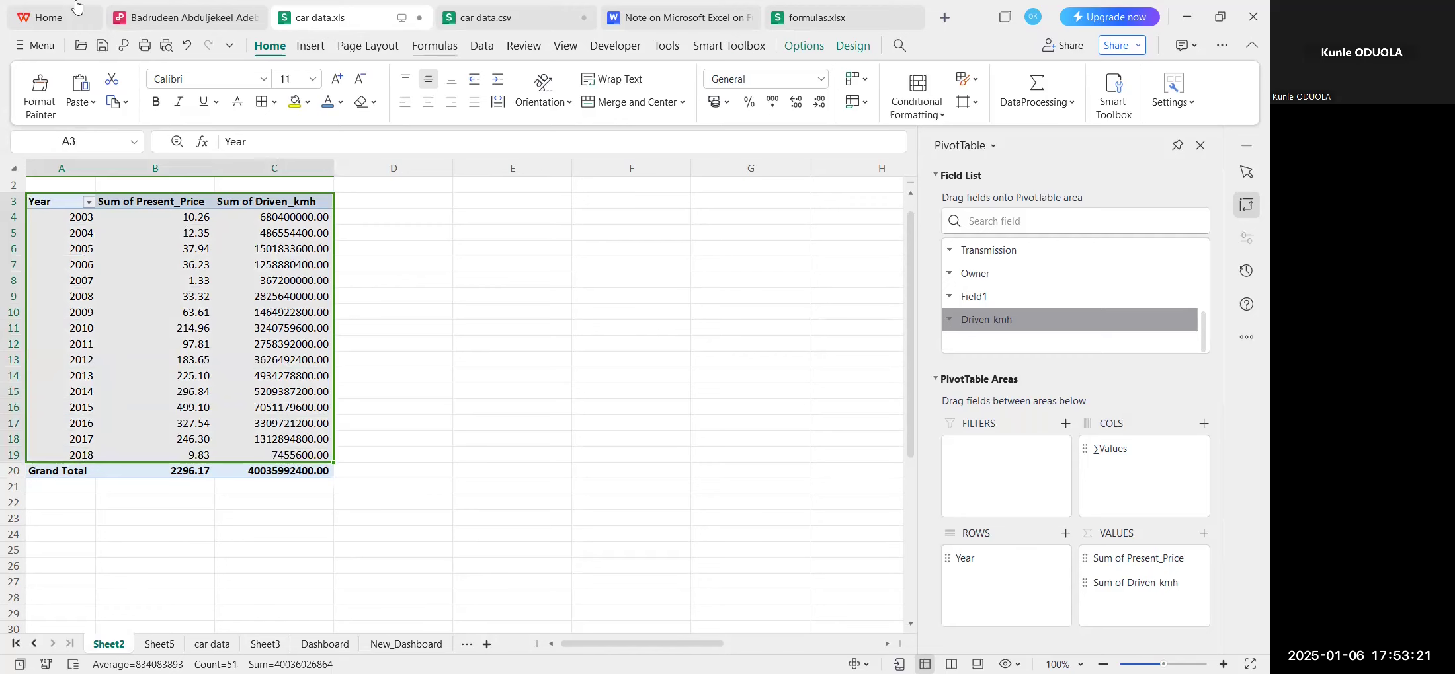
click(312, 48)
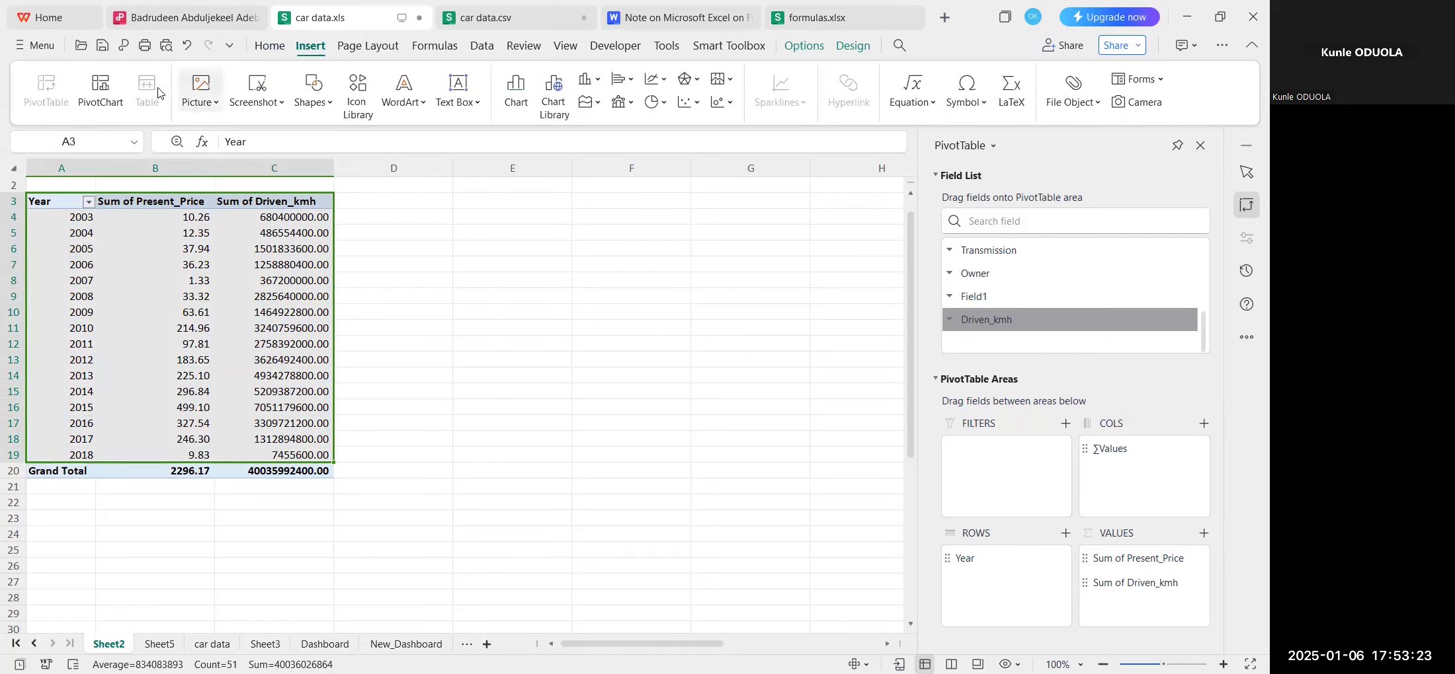
click(101, 105)
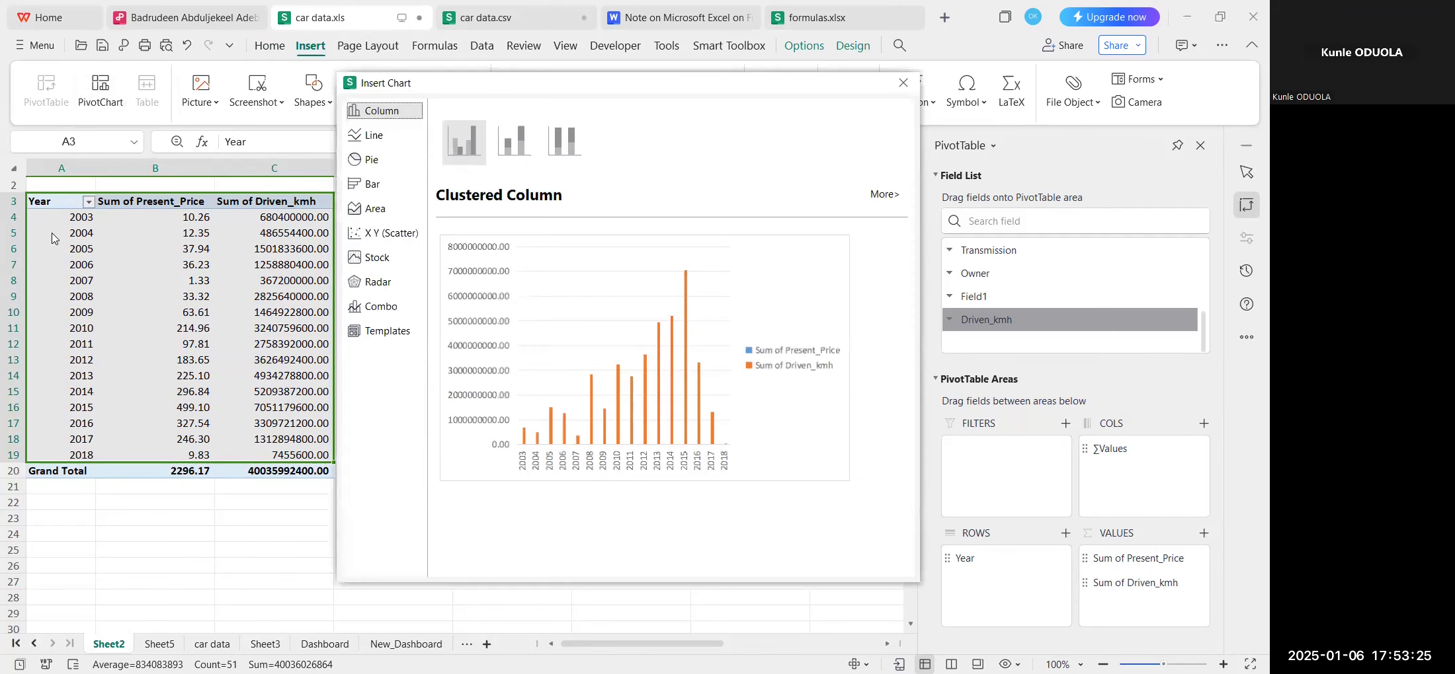
click(368, 139)
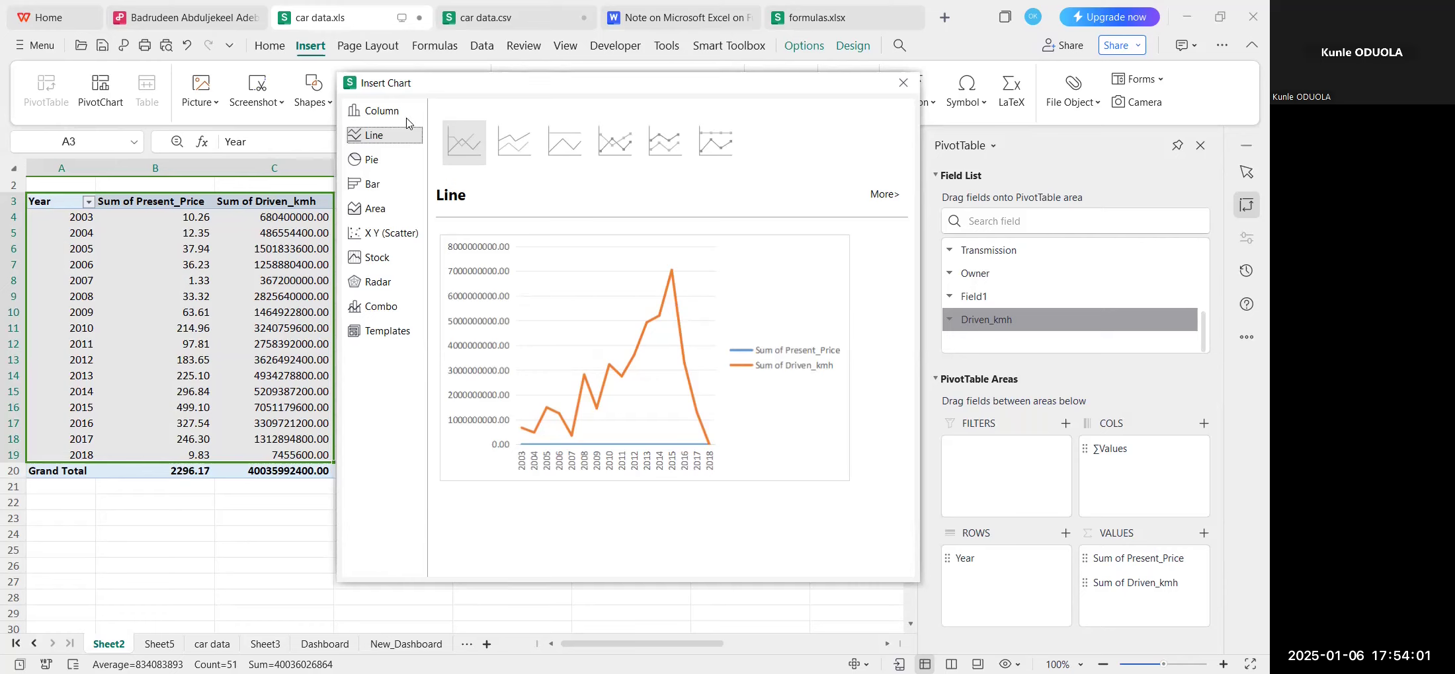
click(514, 142)
click(465, 142)
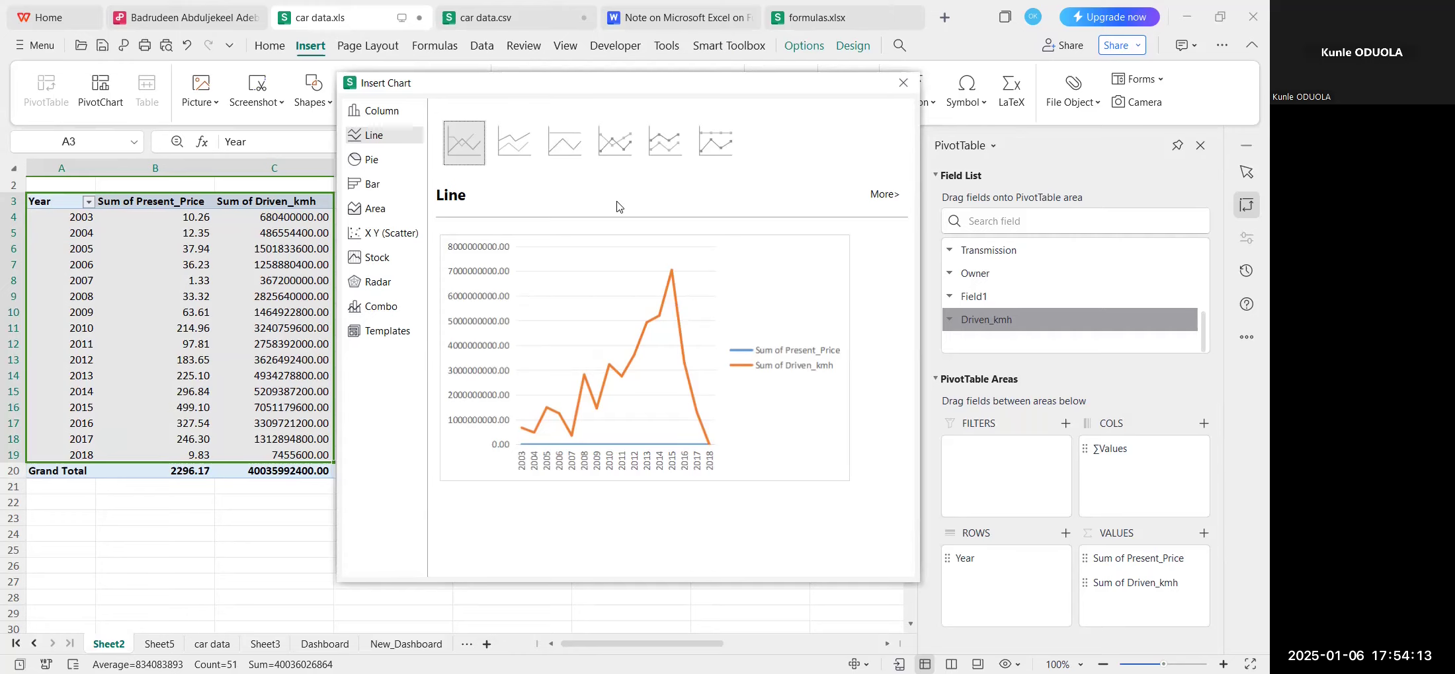
click(602, 394)
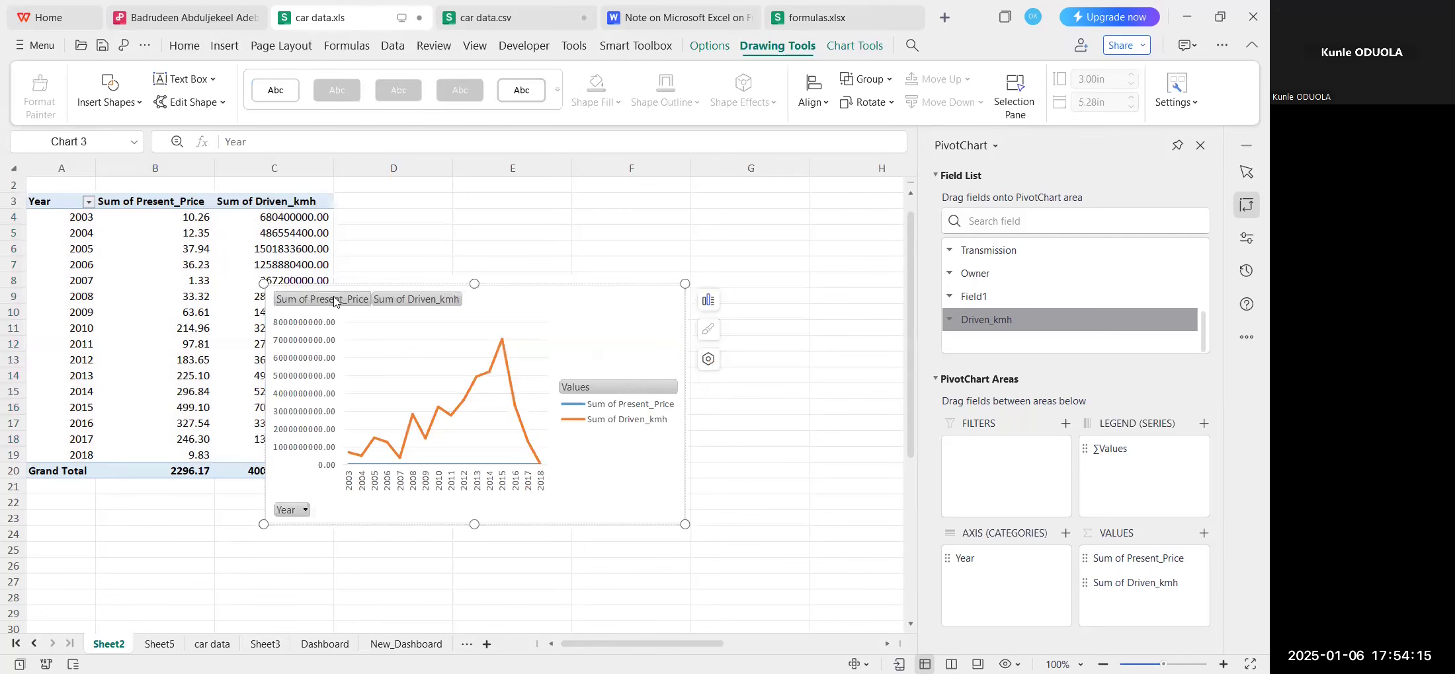
drag(335, 303, 402, 327)
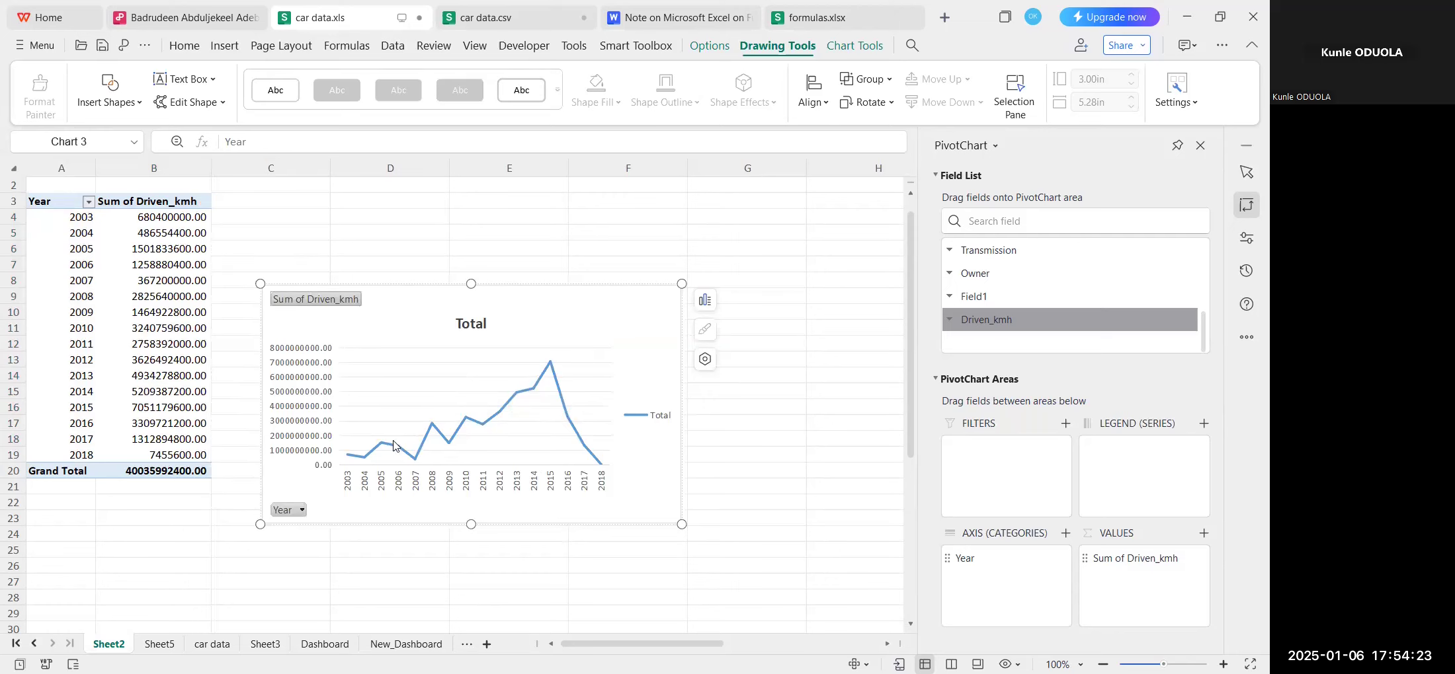
Enlarge the line chart to about 5.94 by 3.27 in, and undo the resize.
drag(682, 284, 735, 262)
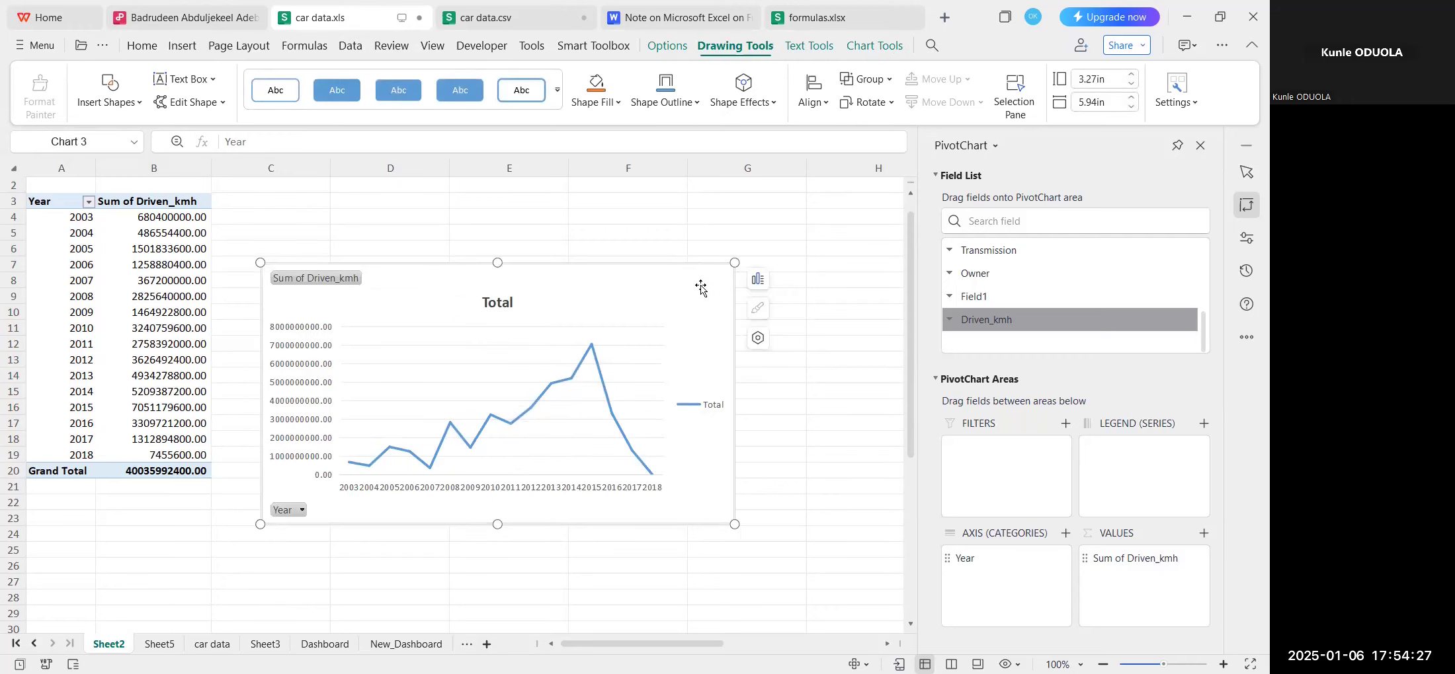
key(ctrl+z)
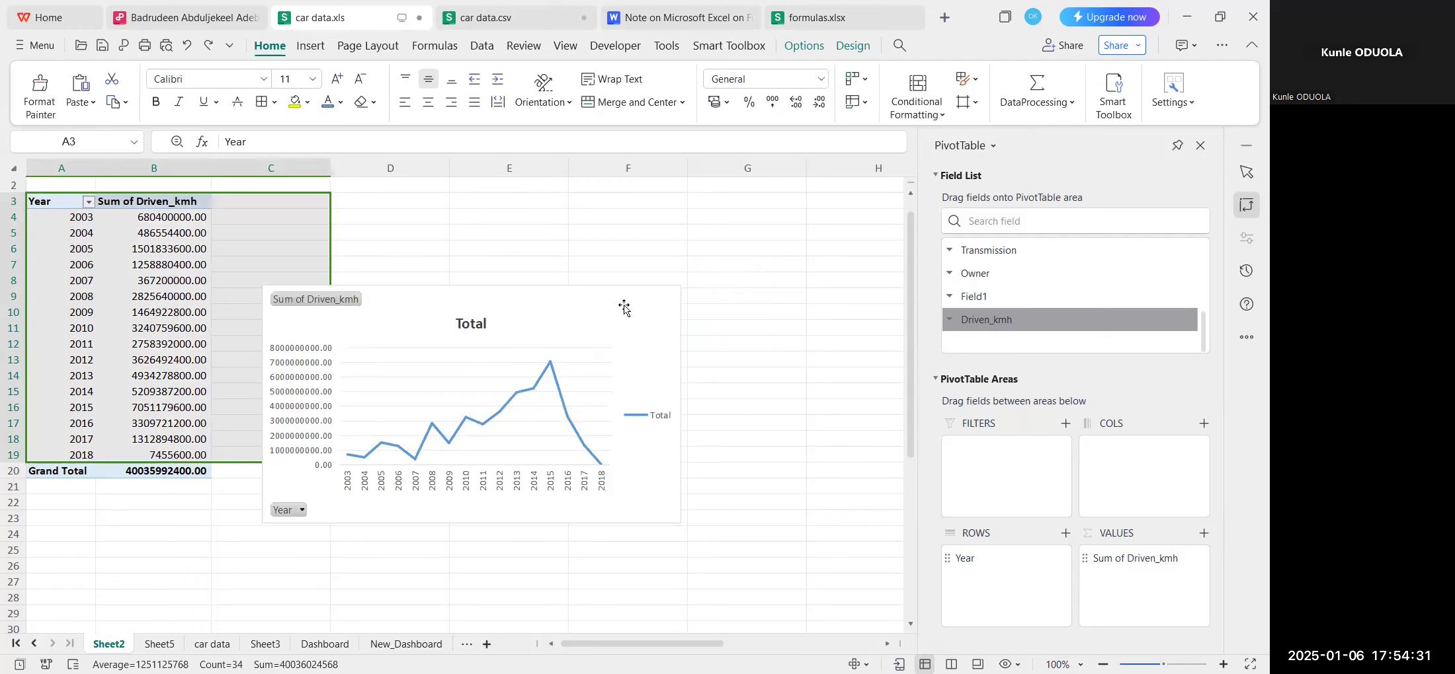
Copy the line chart from Sheet2 and switch to the New_Dashboard sheet.
click(586, 291)
click(406, 644)
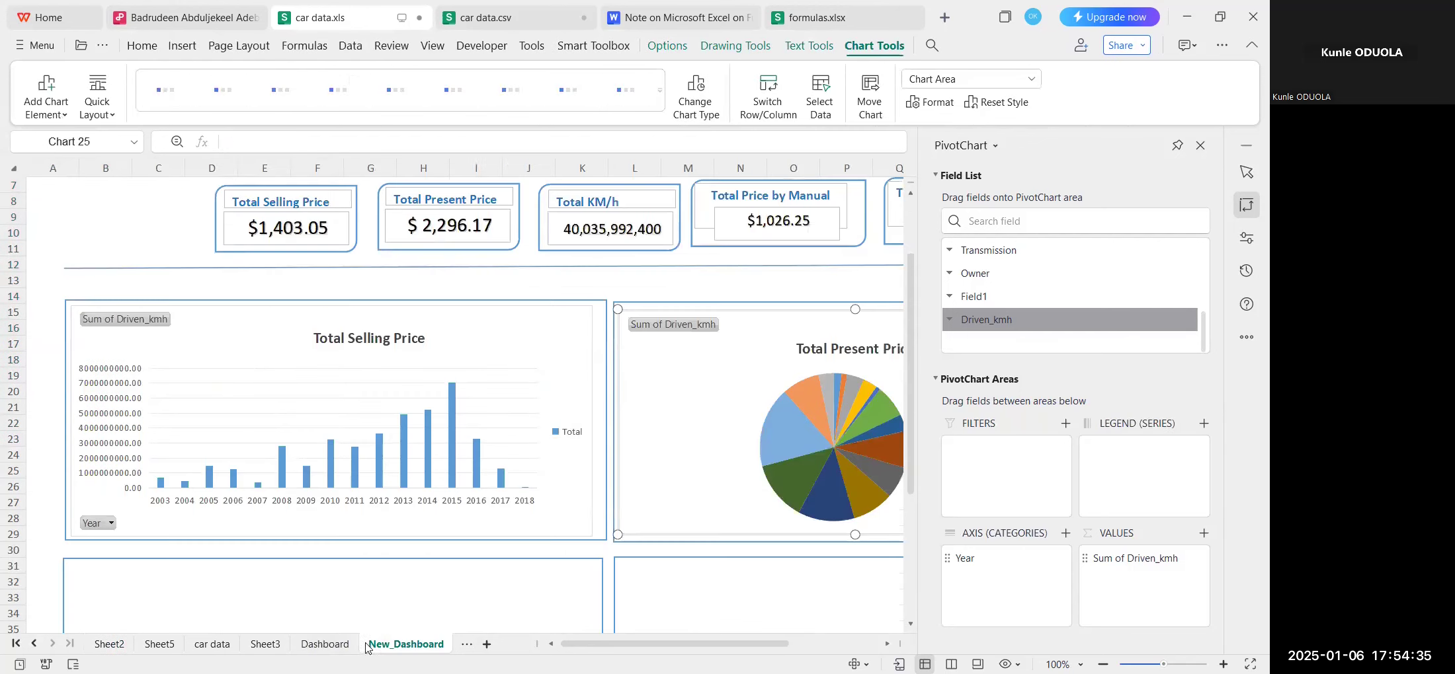
scroll(261, 523, down, 5)
key(ctrl+v)
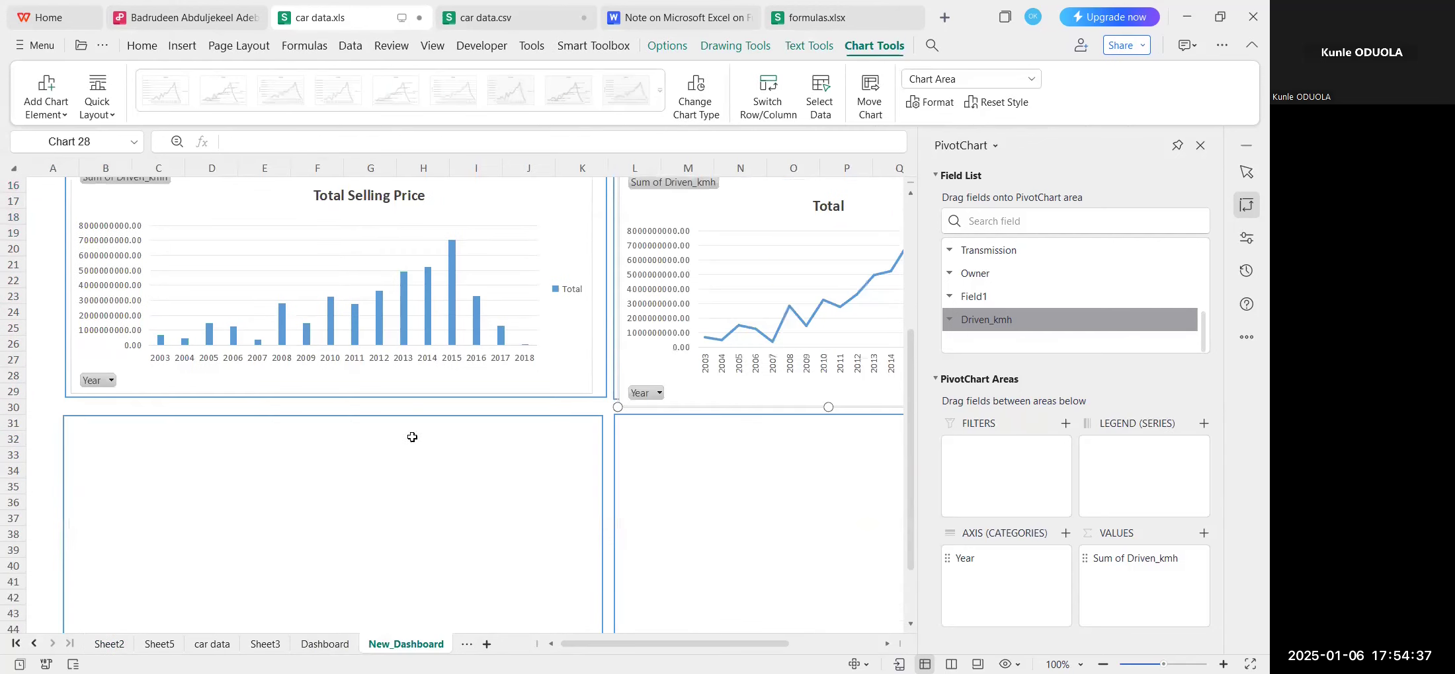
click(682, 352)
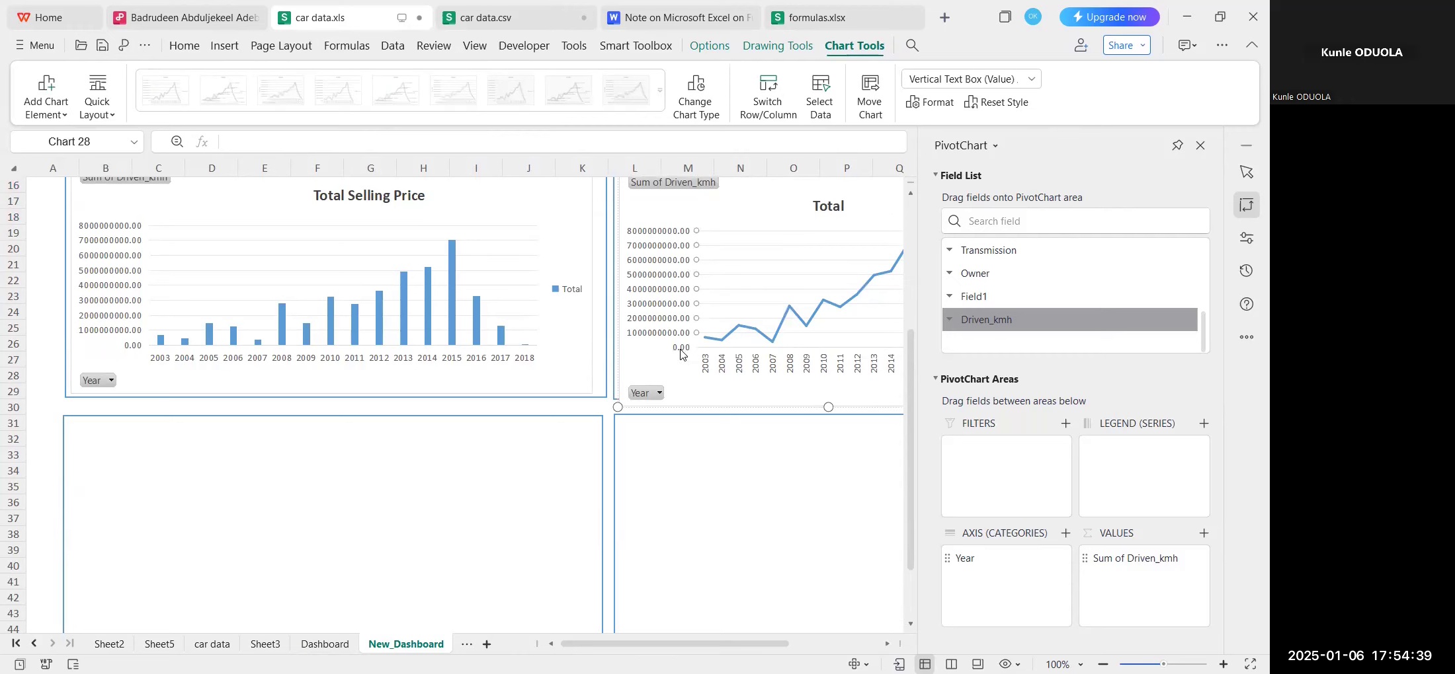
key(ctrl+z)
Paste the line chart into the empty frame below the Total Selling Price chart and resize it to about 5.28 by 3.00 in.
click(368, 423)
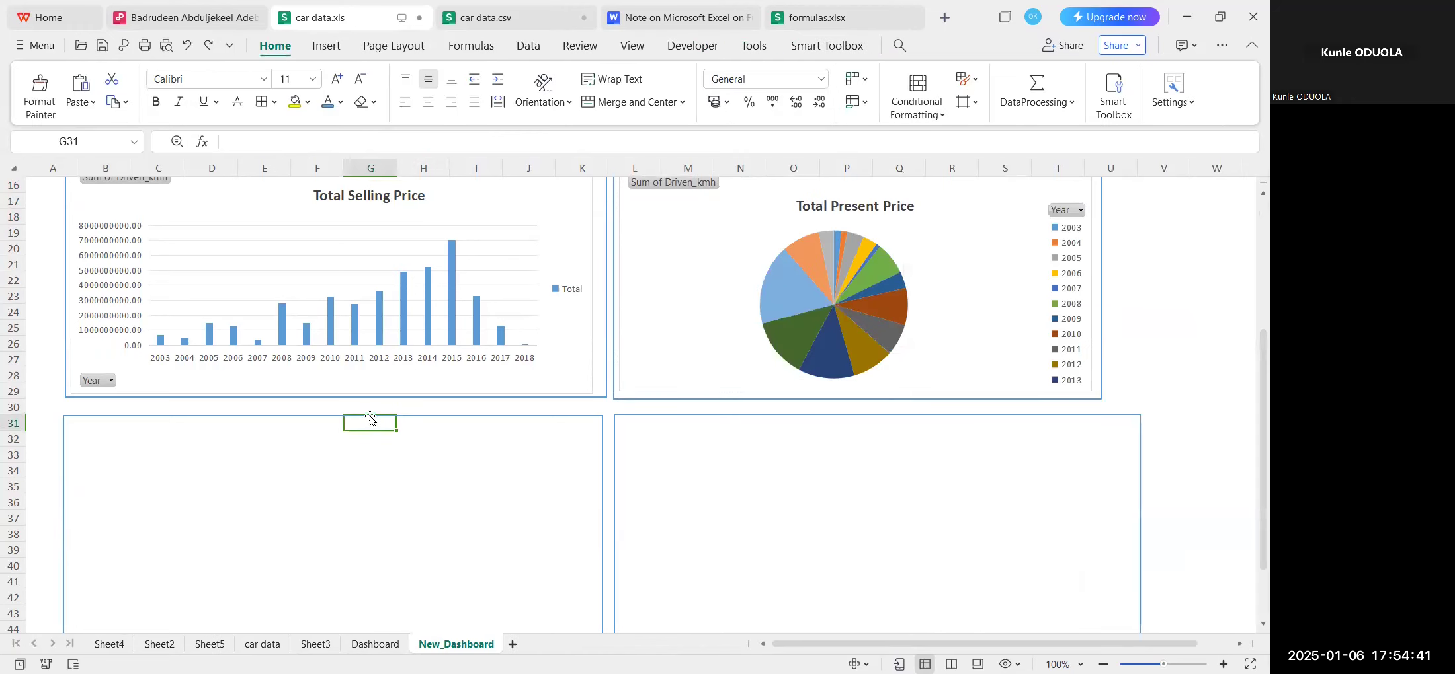
click(299, 417)
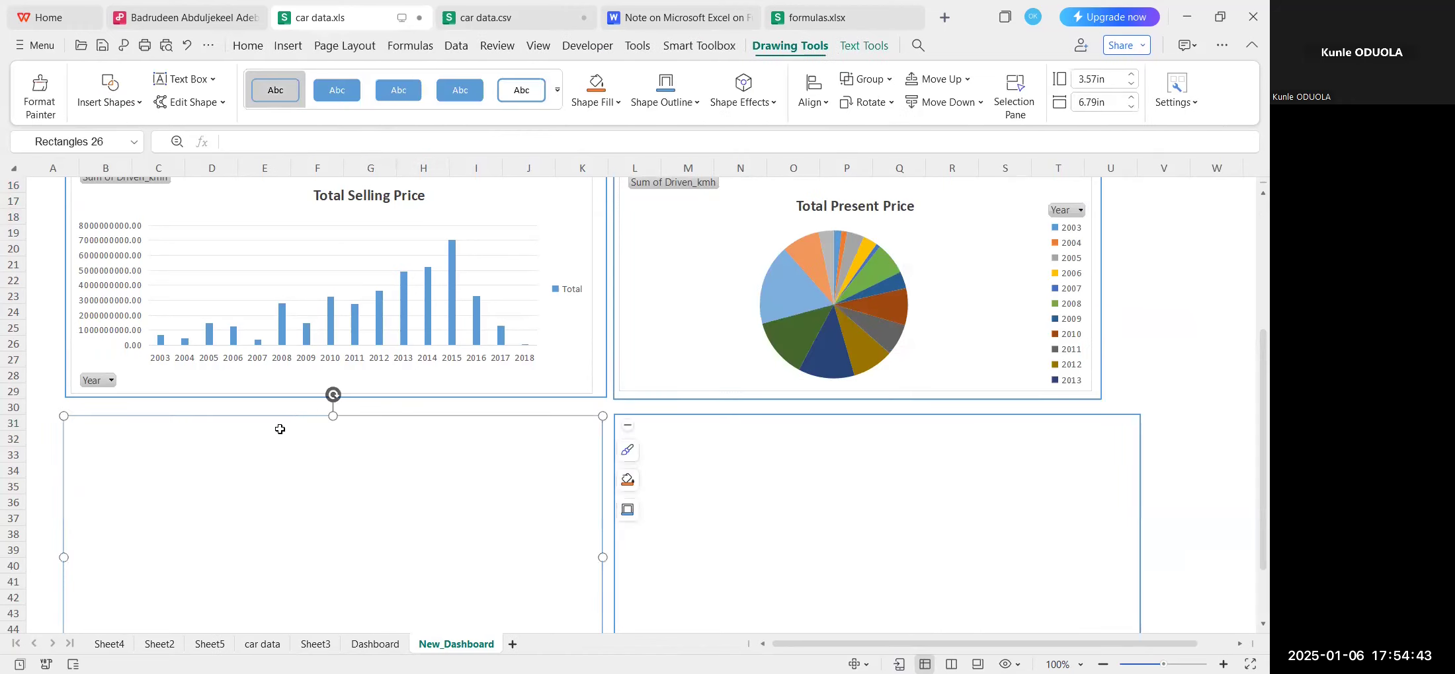
key(ctrl+v)
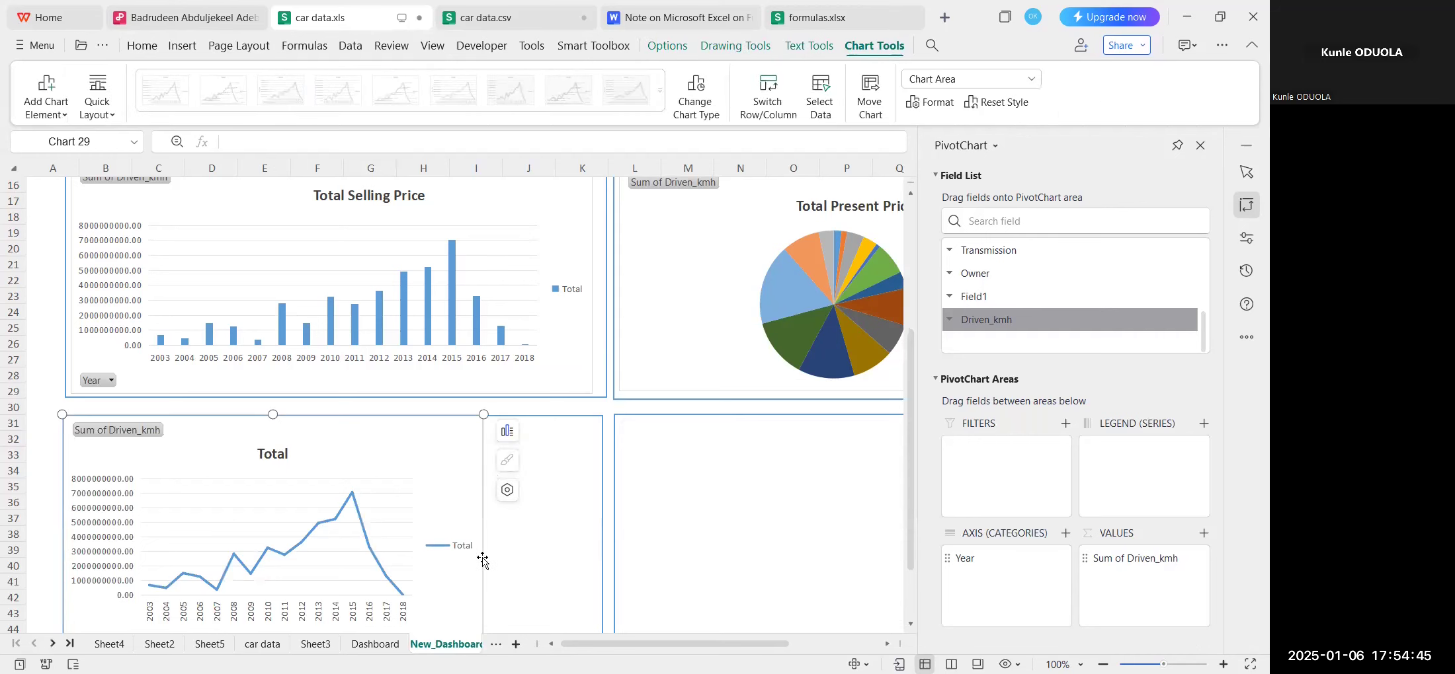
drag(484, 415, 549, 412)
scroll(506, 481, down, 2)
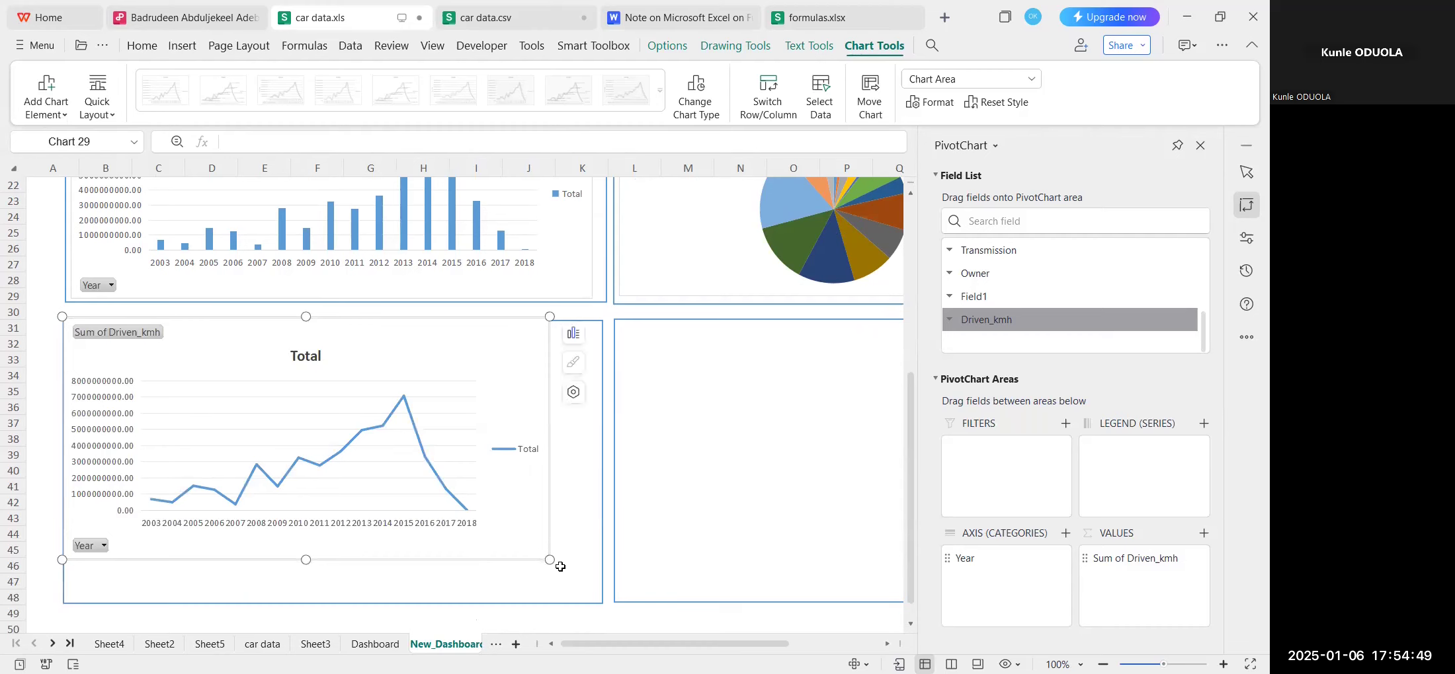
drag(551, 562, 481, 549)
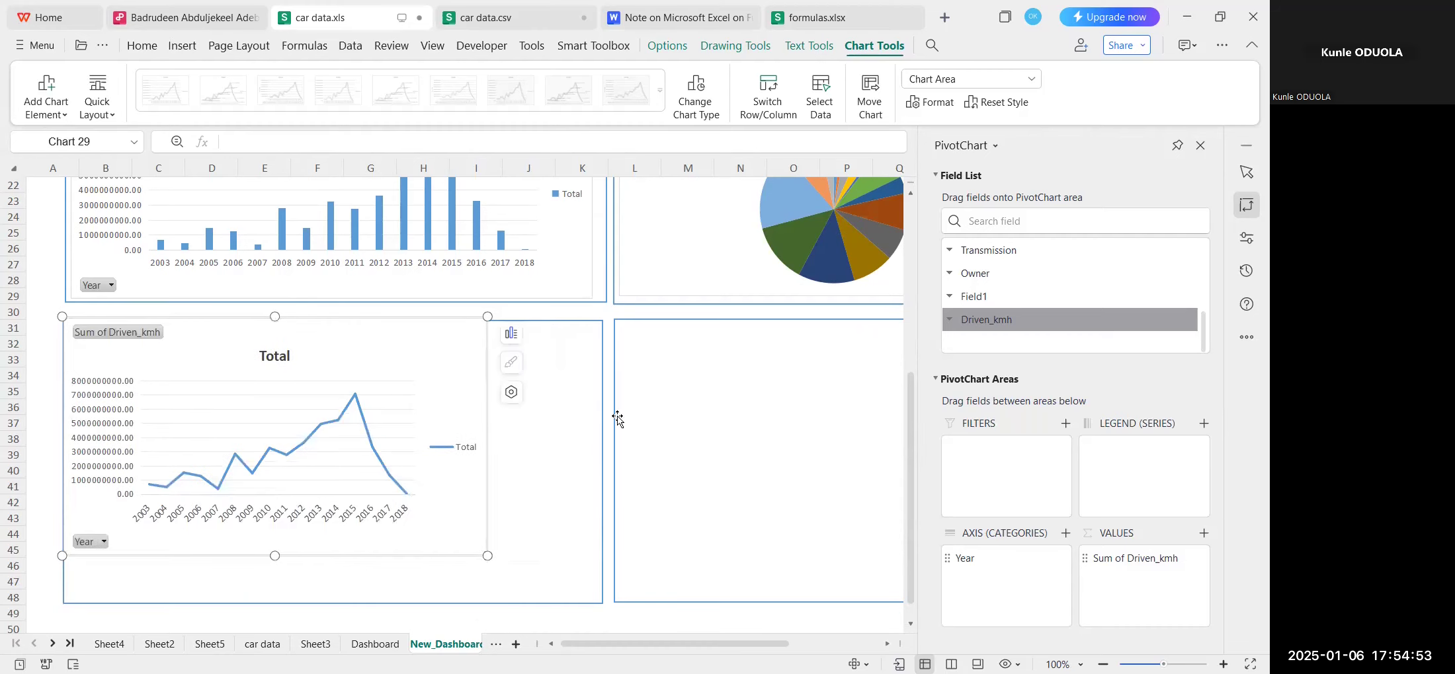
Shift the line chart slightly inward from the upper corner of its frame.
click(604, 400)
click(600, 375)
click(593, 357)
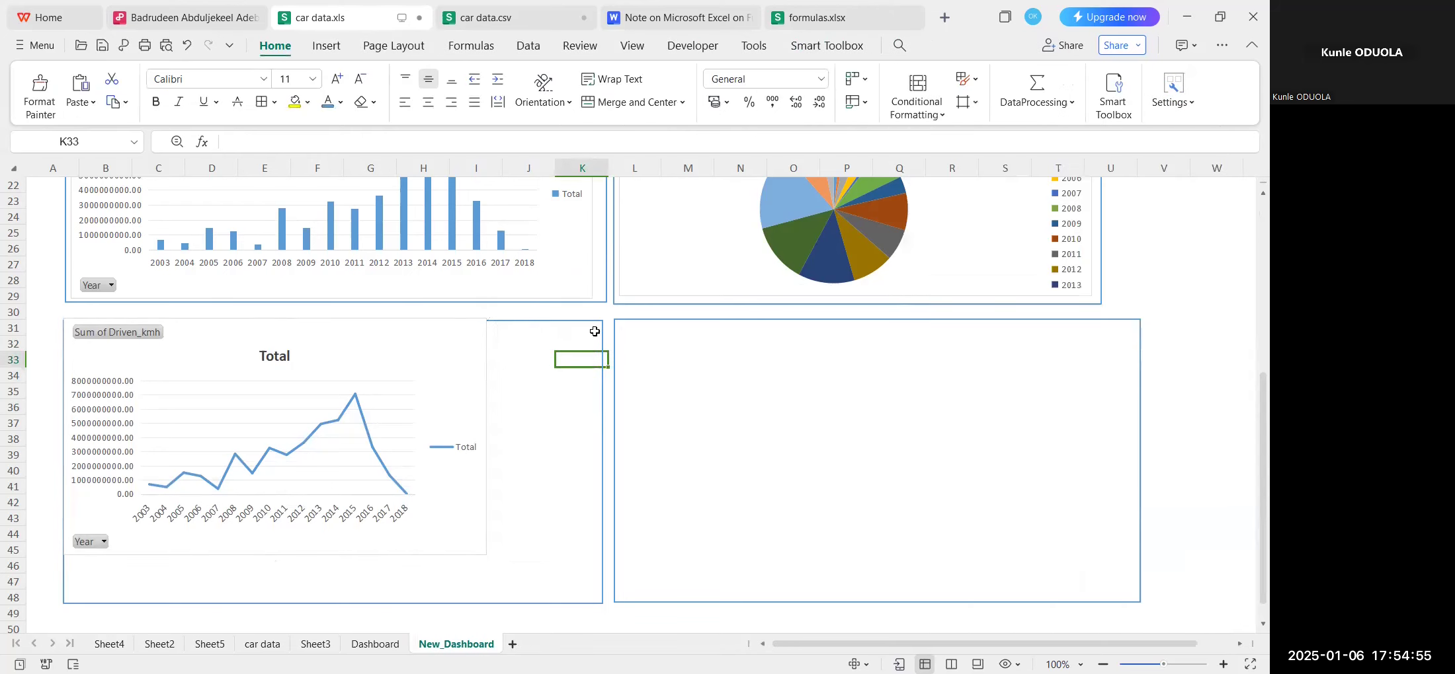
click(463, 335)
drag(463, 336, 473, 340)
Narrow the frame to fit around the line chart and widen the neighbouring empty frame to about 7.79 in.
click(601, 341)
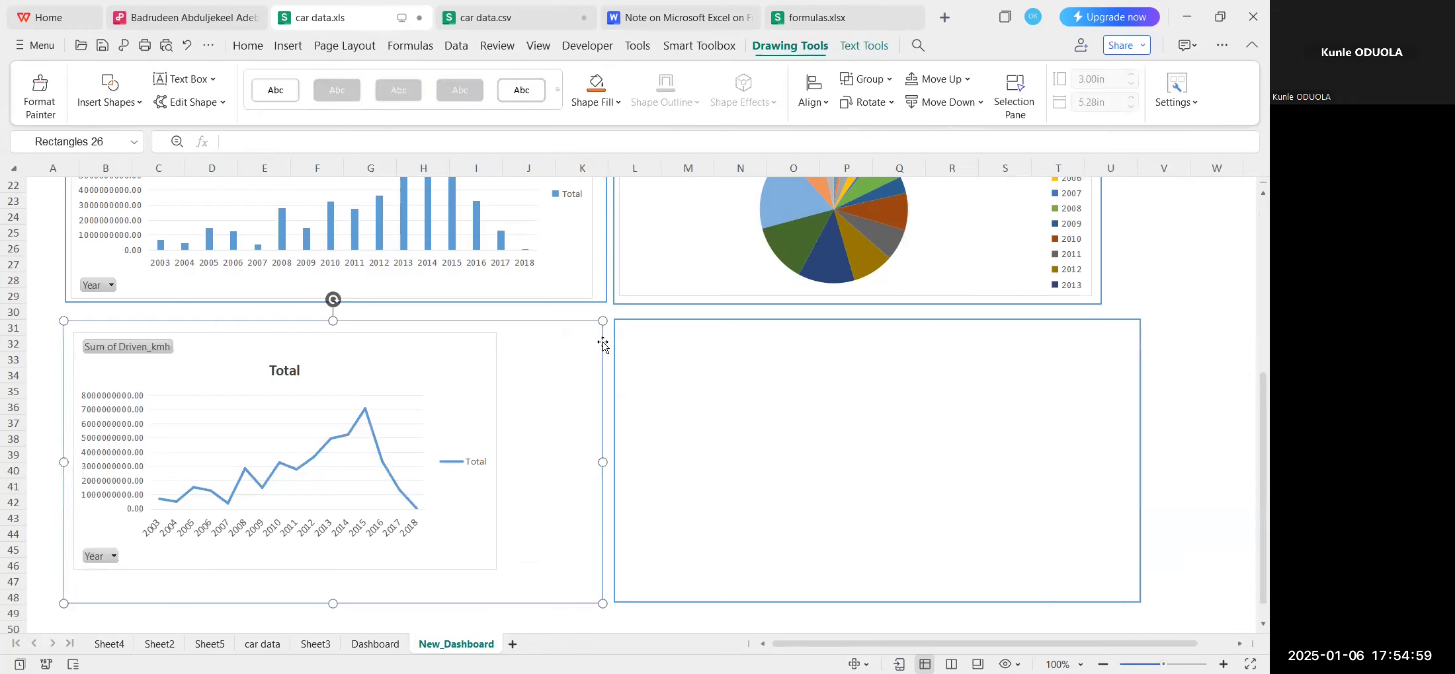
drag(602, 462, 515, 462)
click(610, 436)
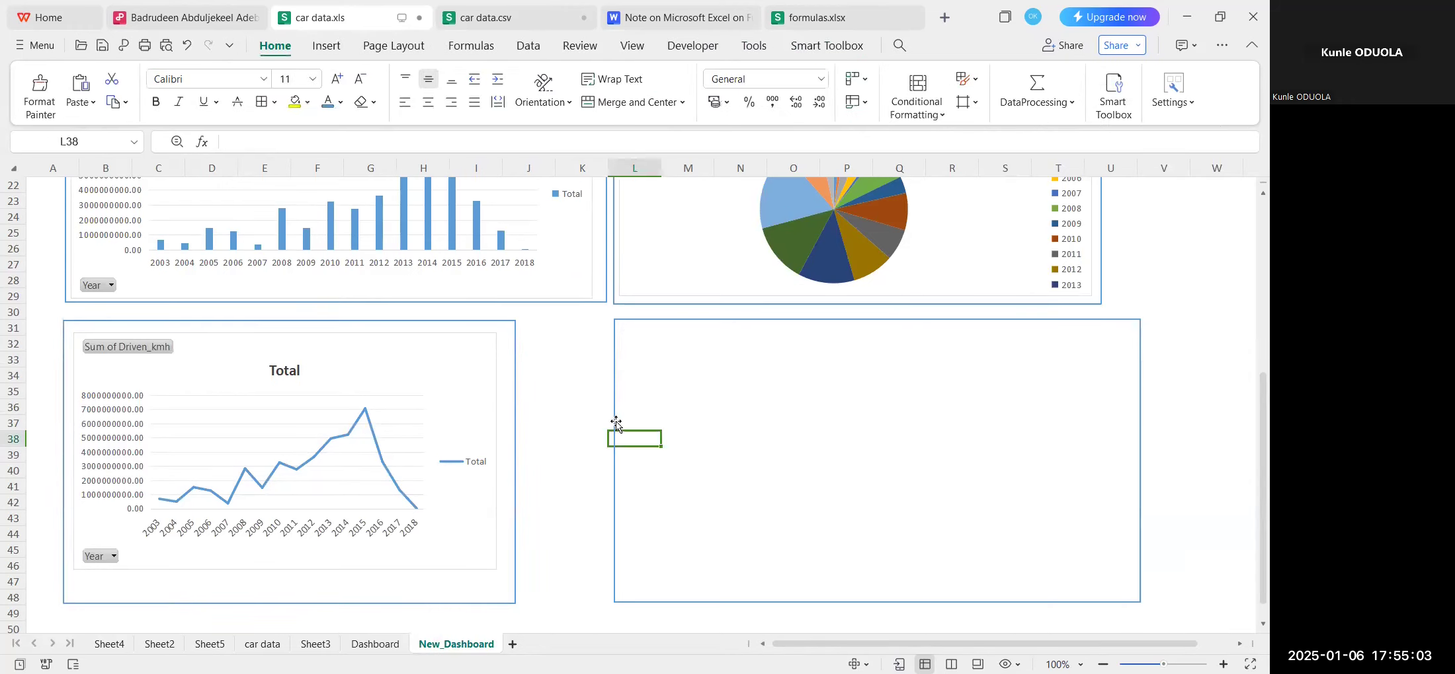
click(615, 438)
drag(615, 463, 521, 458)
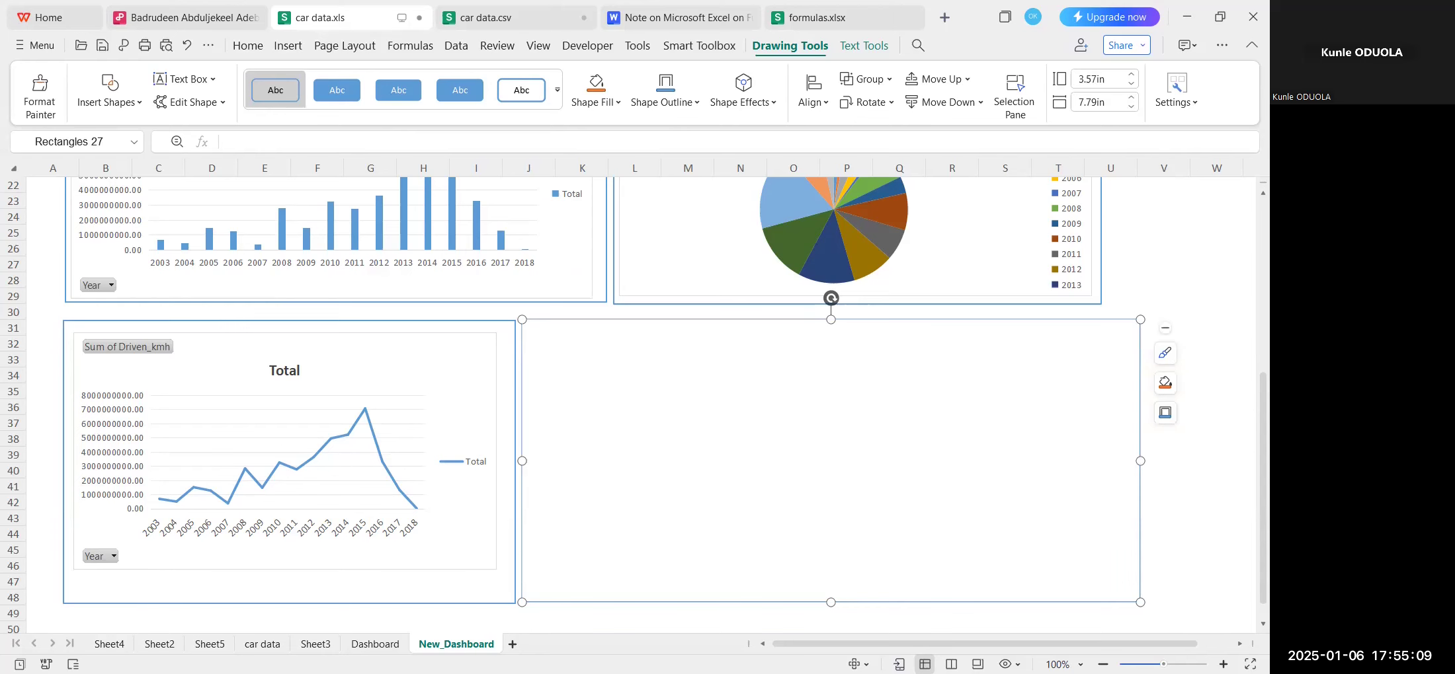
Add the Fuel_Type field to the values of the Sheet2 pivot chart and move the chart clear of the pivot table.
click(160, 644)
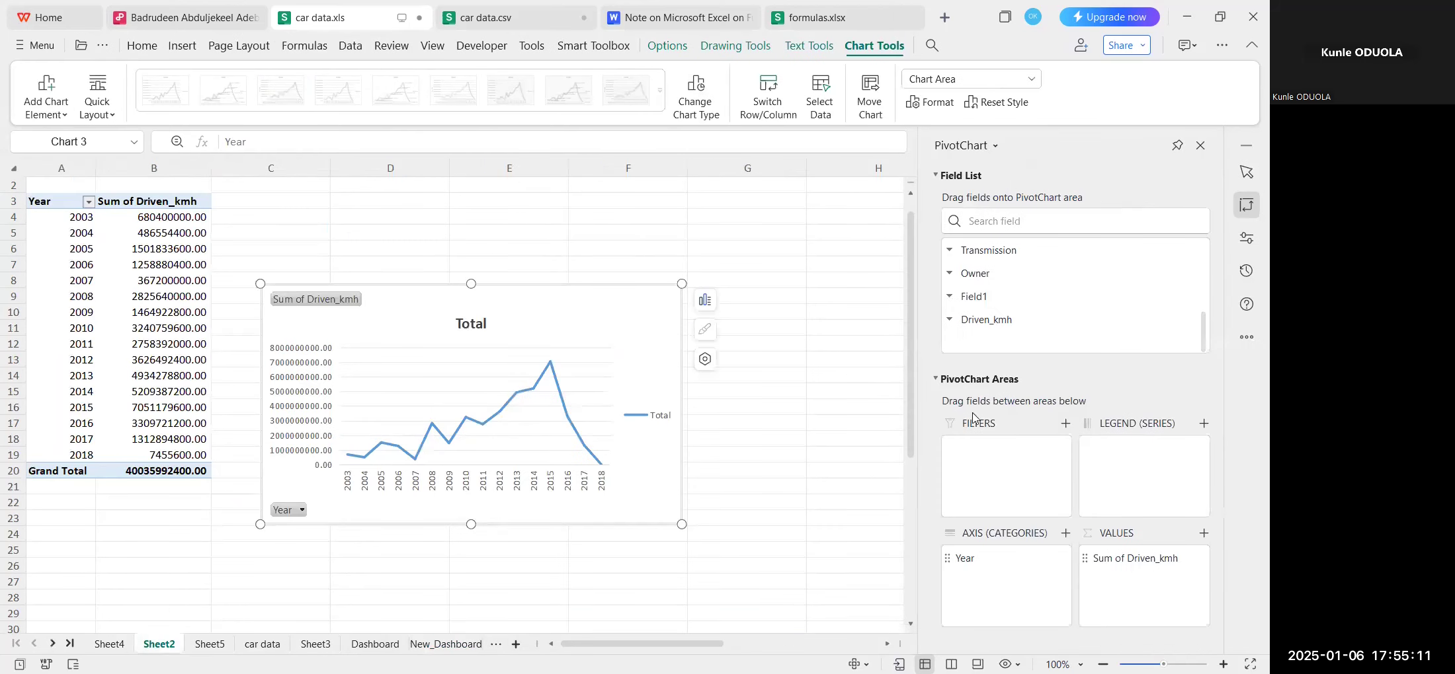
scroll(1012, 291, up, 2)
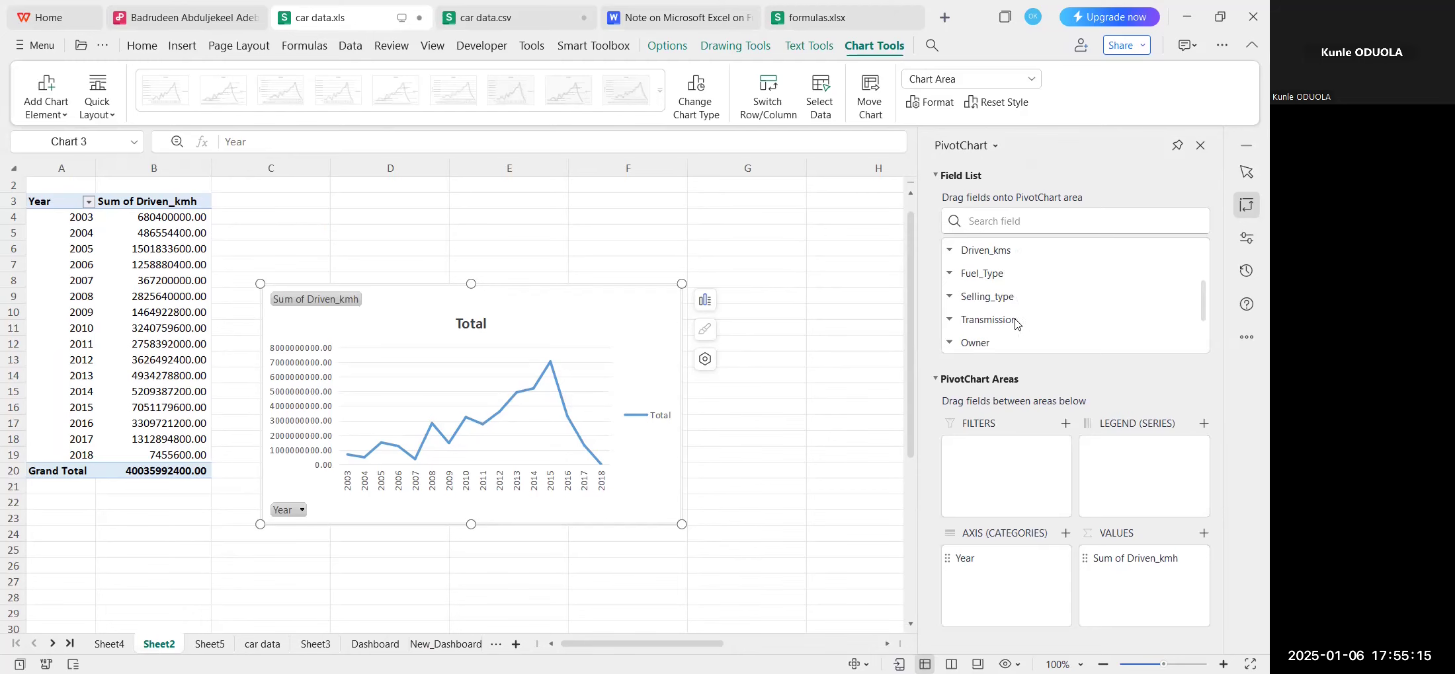
drag(982, 279, 1121, 588)
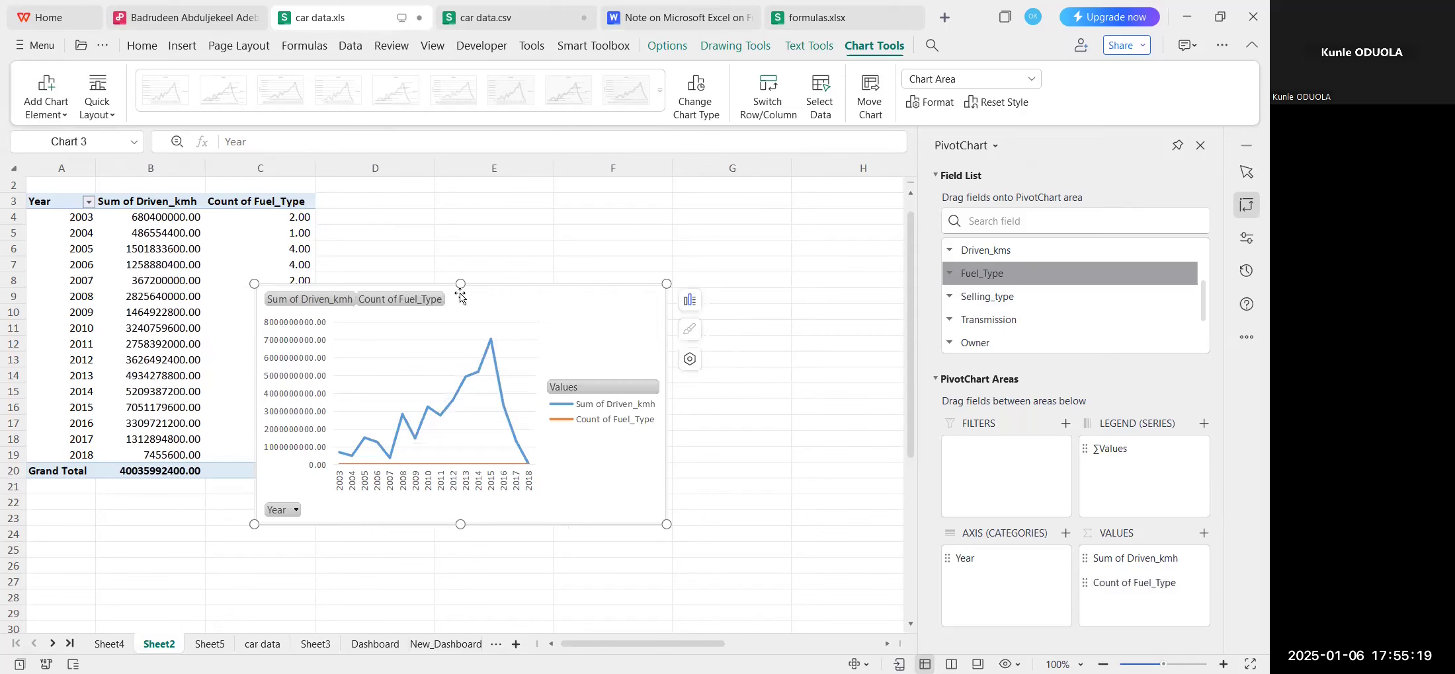
drag(562, 296, 649, 339)
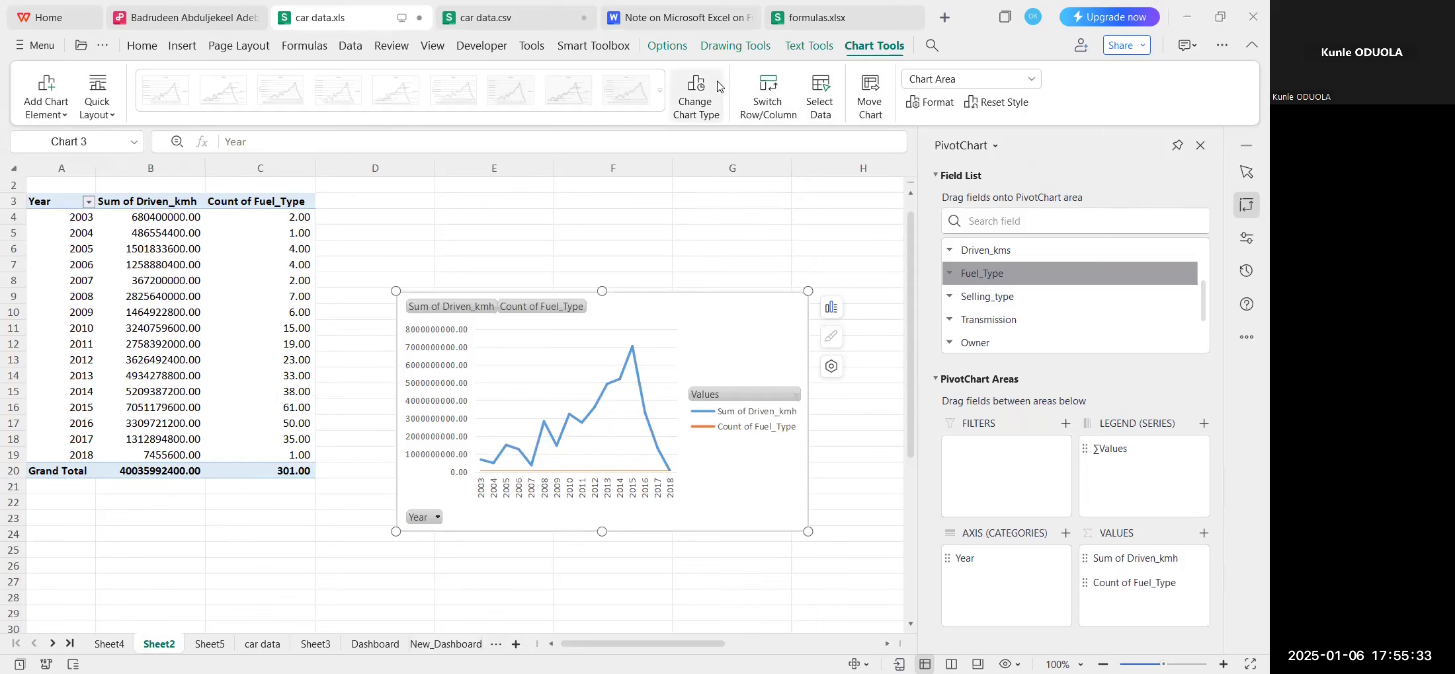
Change the Sheet2 pivot chart to a basic area chart and remove Sum of Driven_kmh from its values.
click(698, 98)
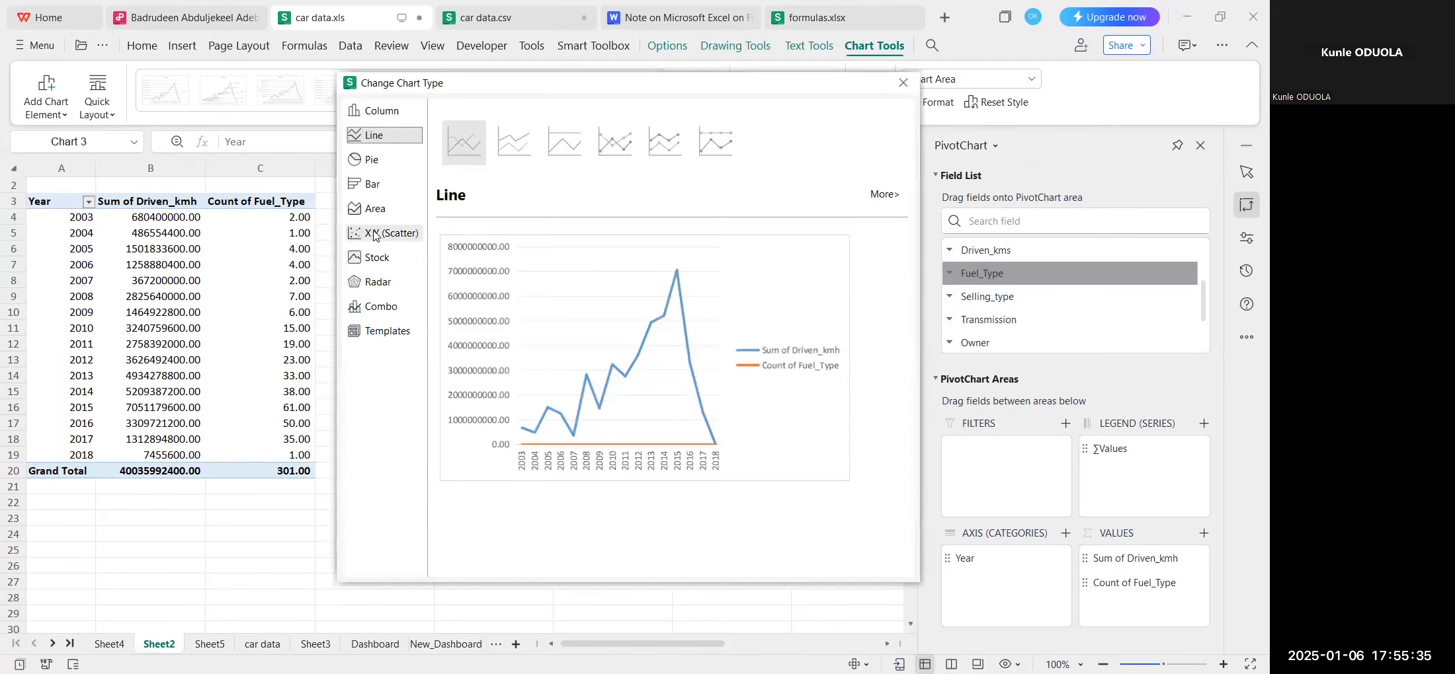
click(375, 234)
click(377, 210)
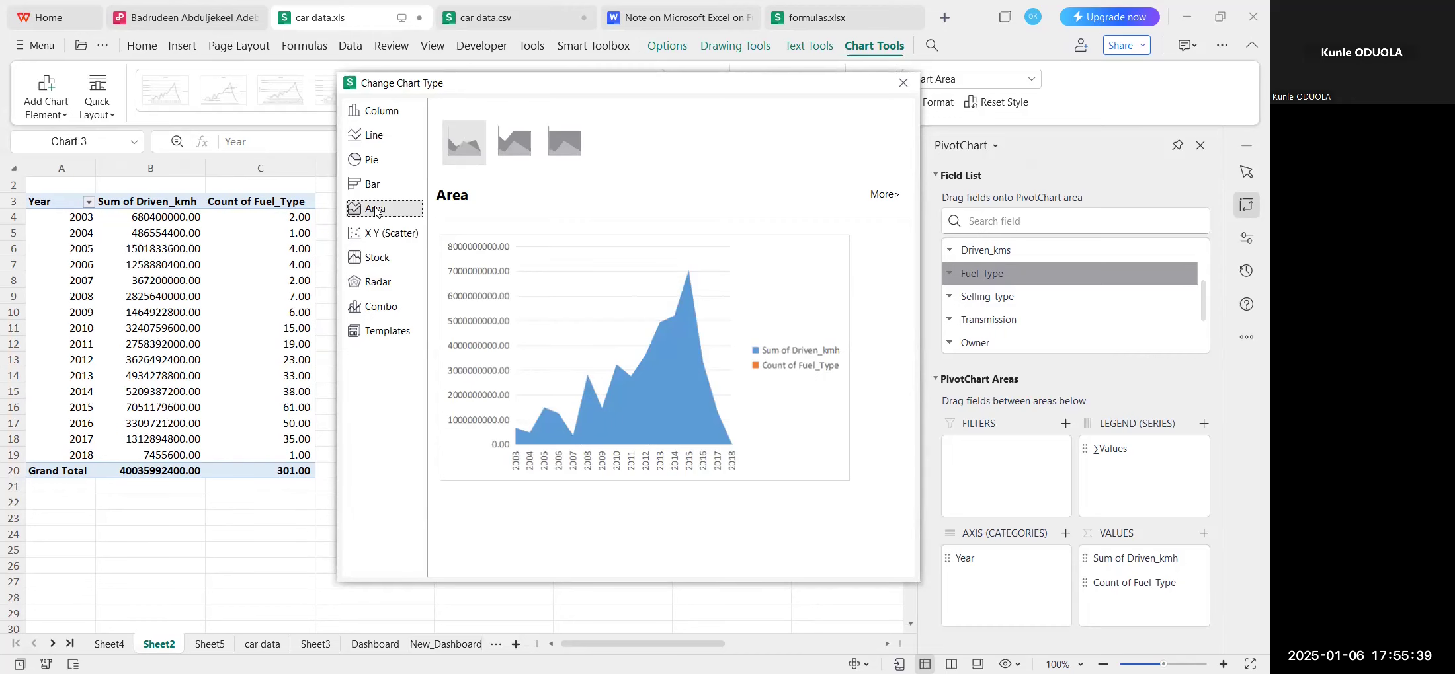
click(470, 146)
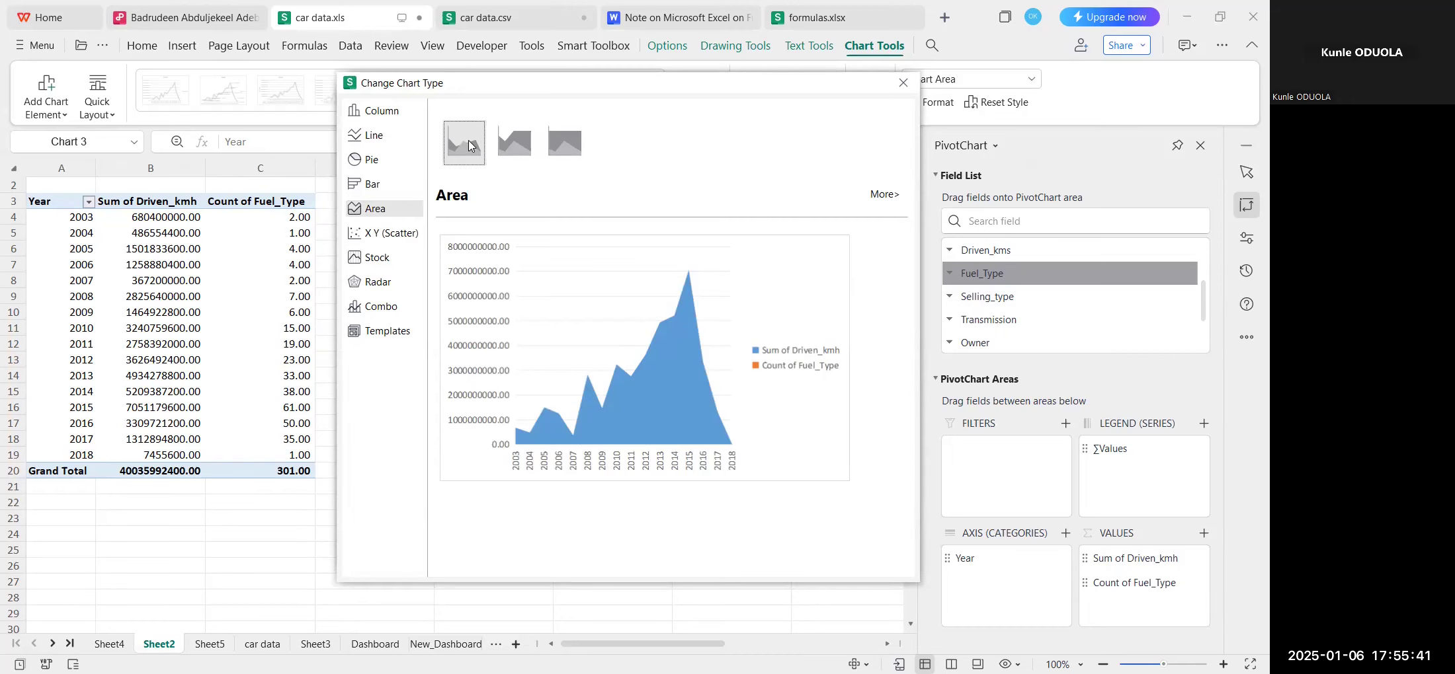
click(514, 322)
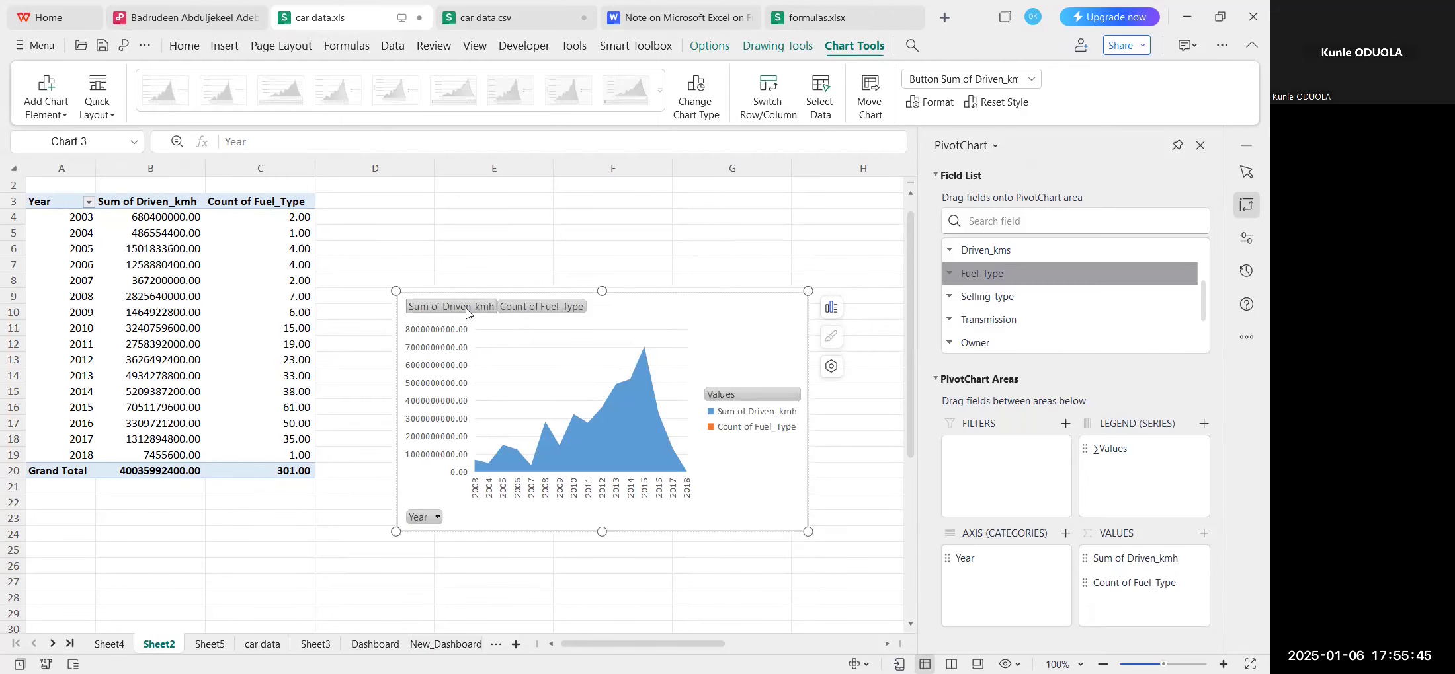
key(Delete)
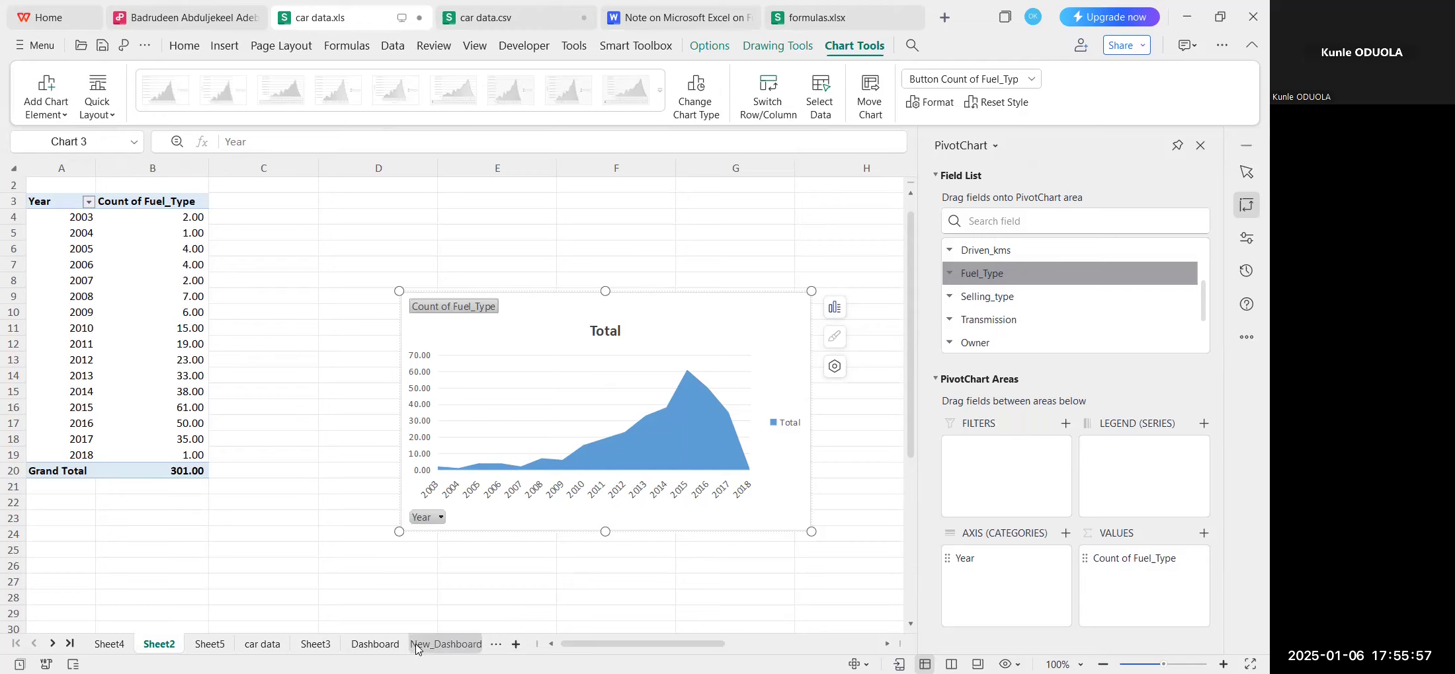
Paste the area chart into the empty frame beside the line chart on New_Dashboard.
click(445, 644)
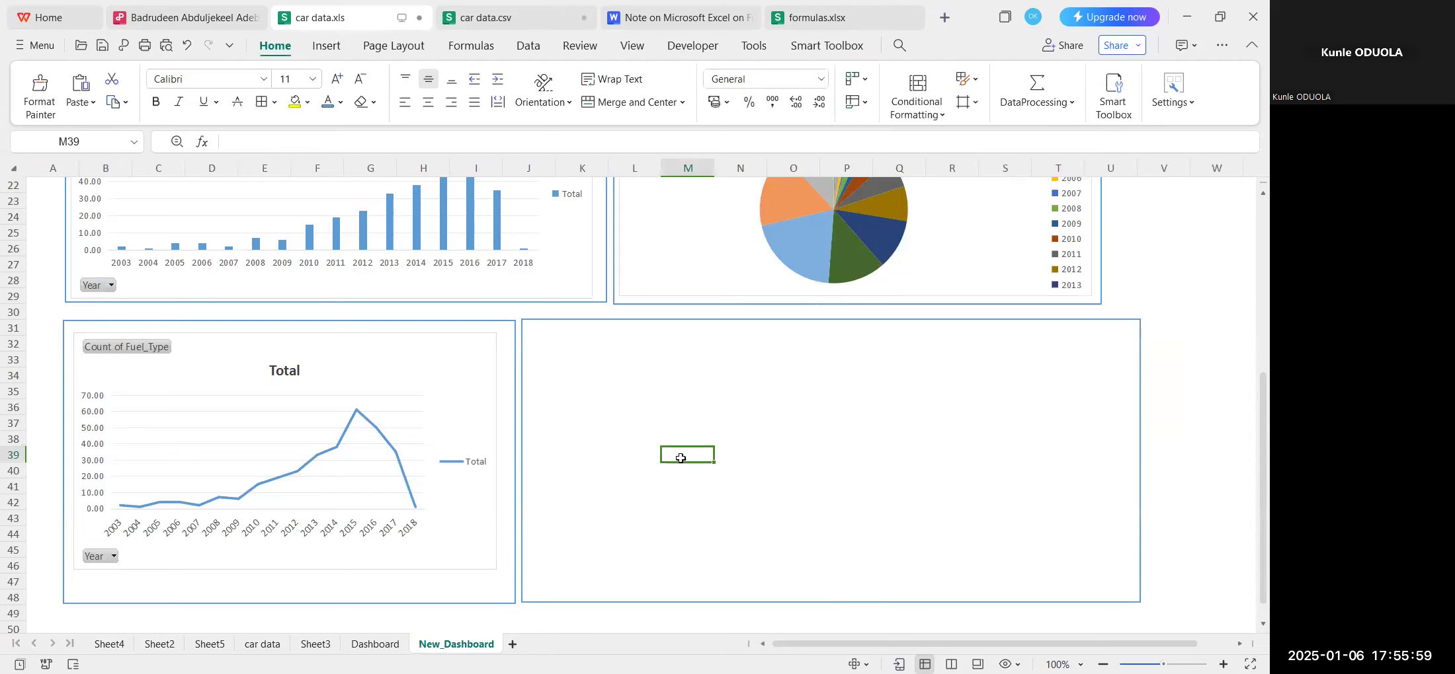
click(671, 315)
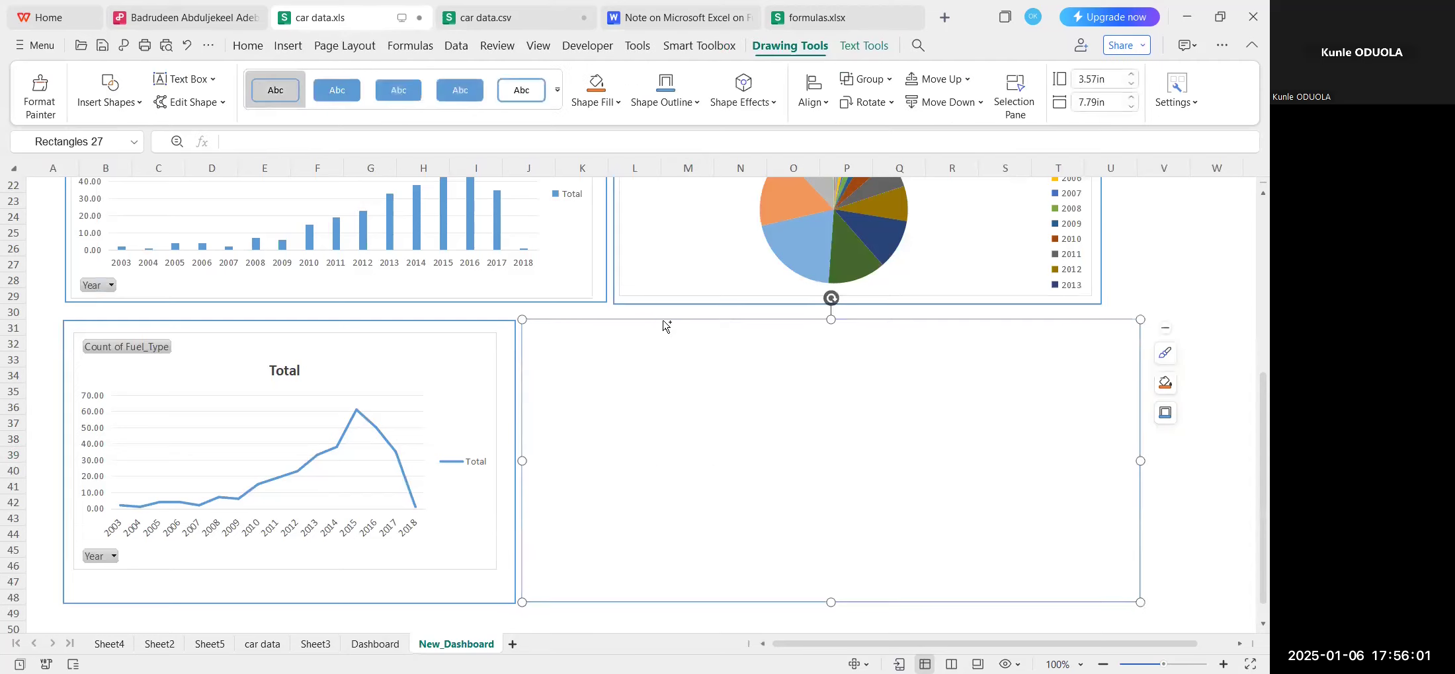
key(ctrl+v)
click(716, 614)
click(691, 547)
click(917, 565)
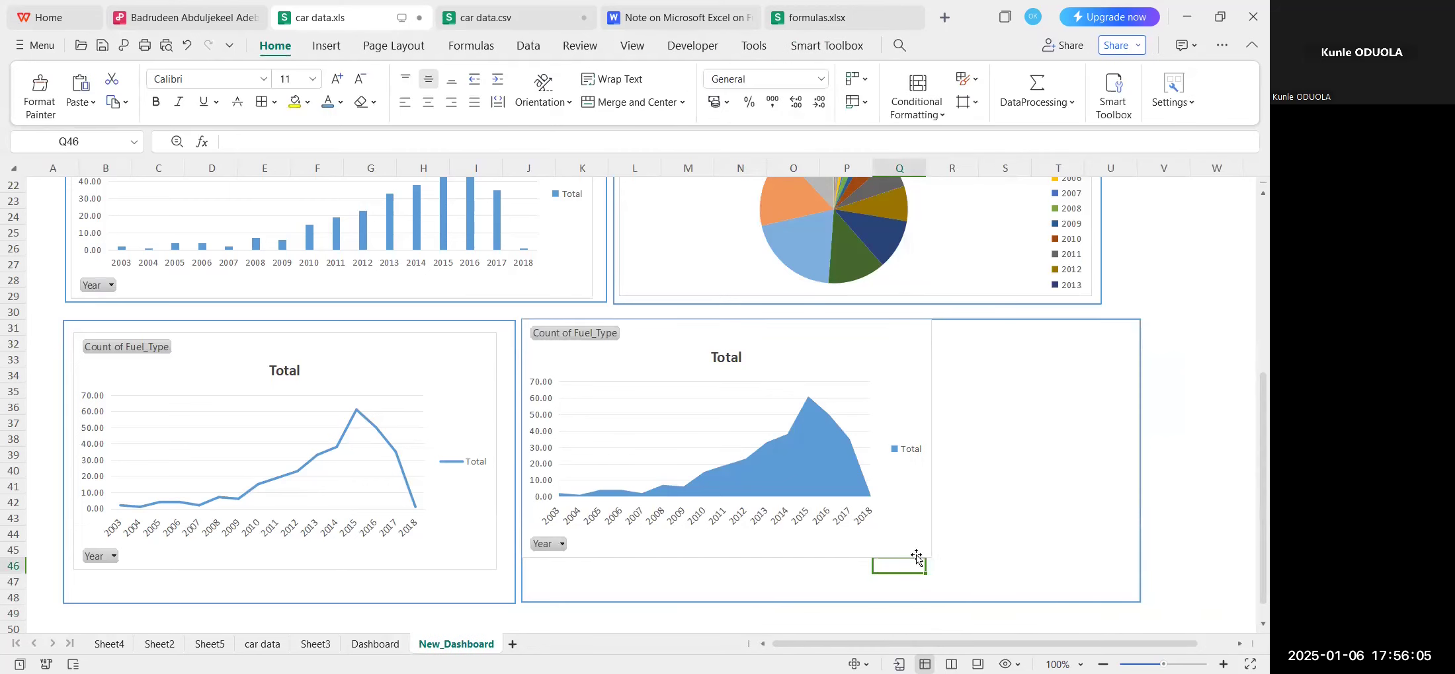
Narrow the PivotChart pane and enlarge the area chart to fill more of its frame.
click(927, 554)
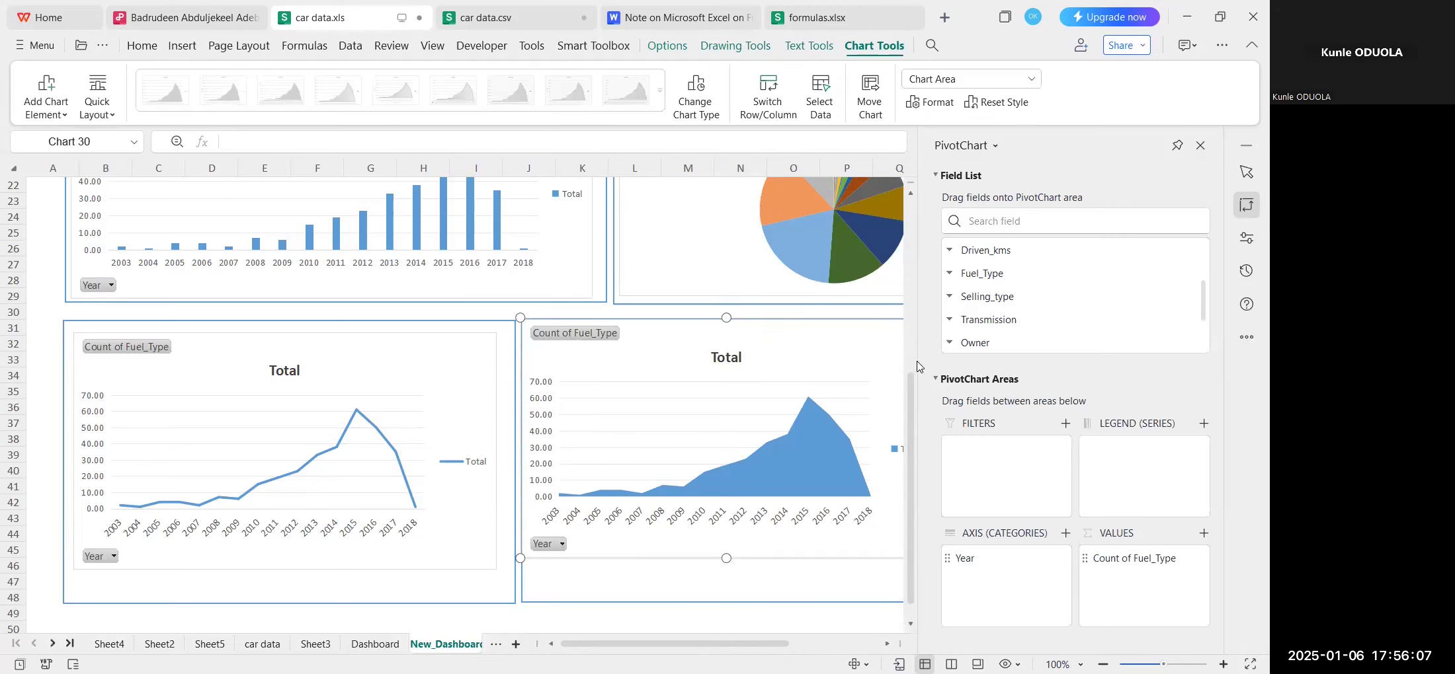
drag(917, 360, 1039, 373)
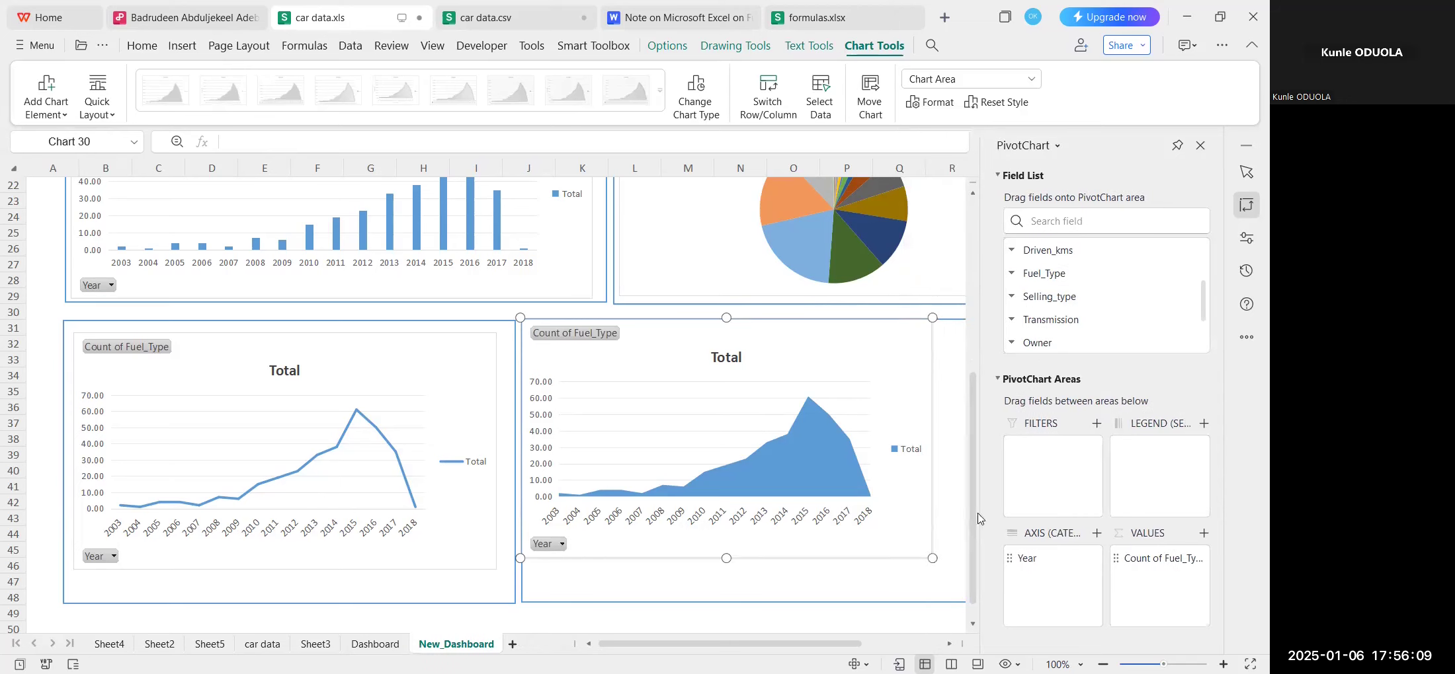
drag(932, 560, 972, 594)
Set the print paper size of New_Dashboard to A4 and exit the print preview.
scroll(207, 347, up, 7)
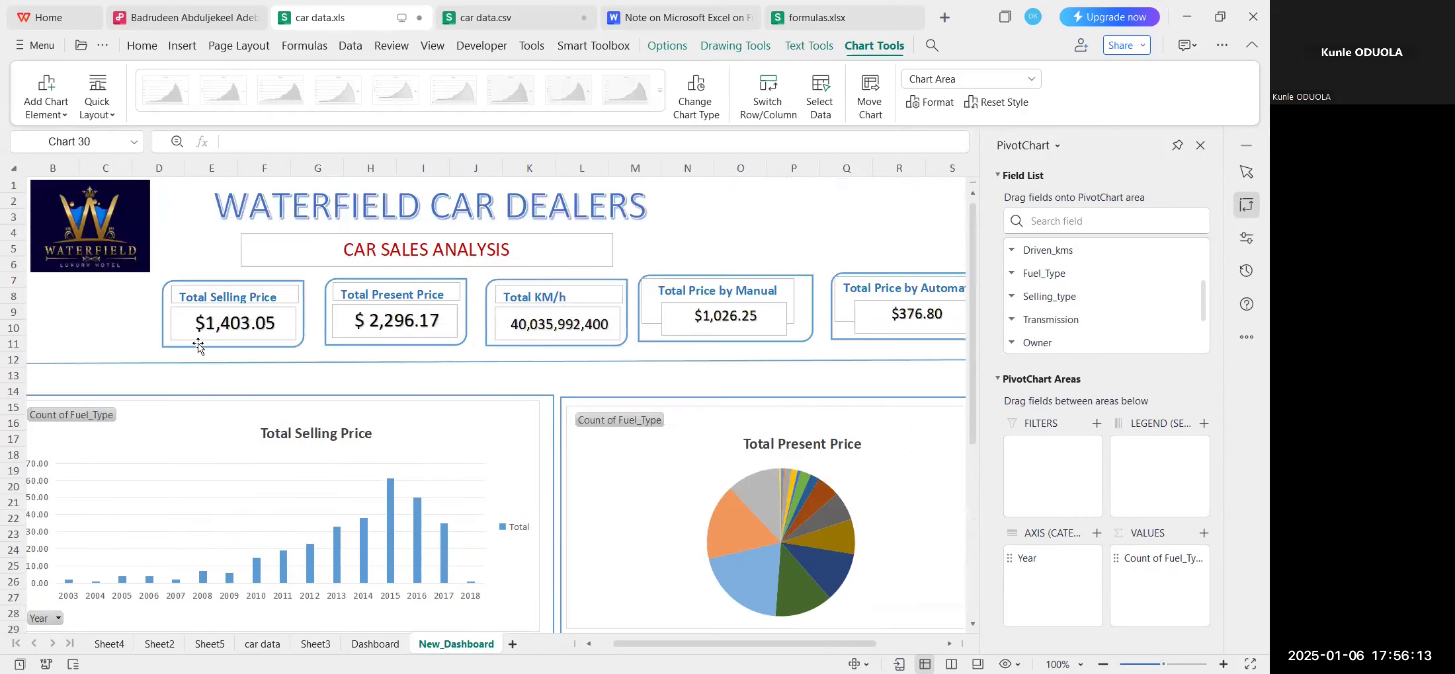
scroll(199, 344, down, 4)
scroll(195, 342, up, 4)
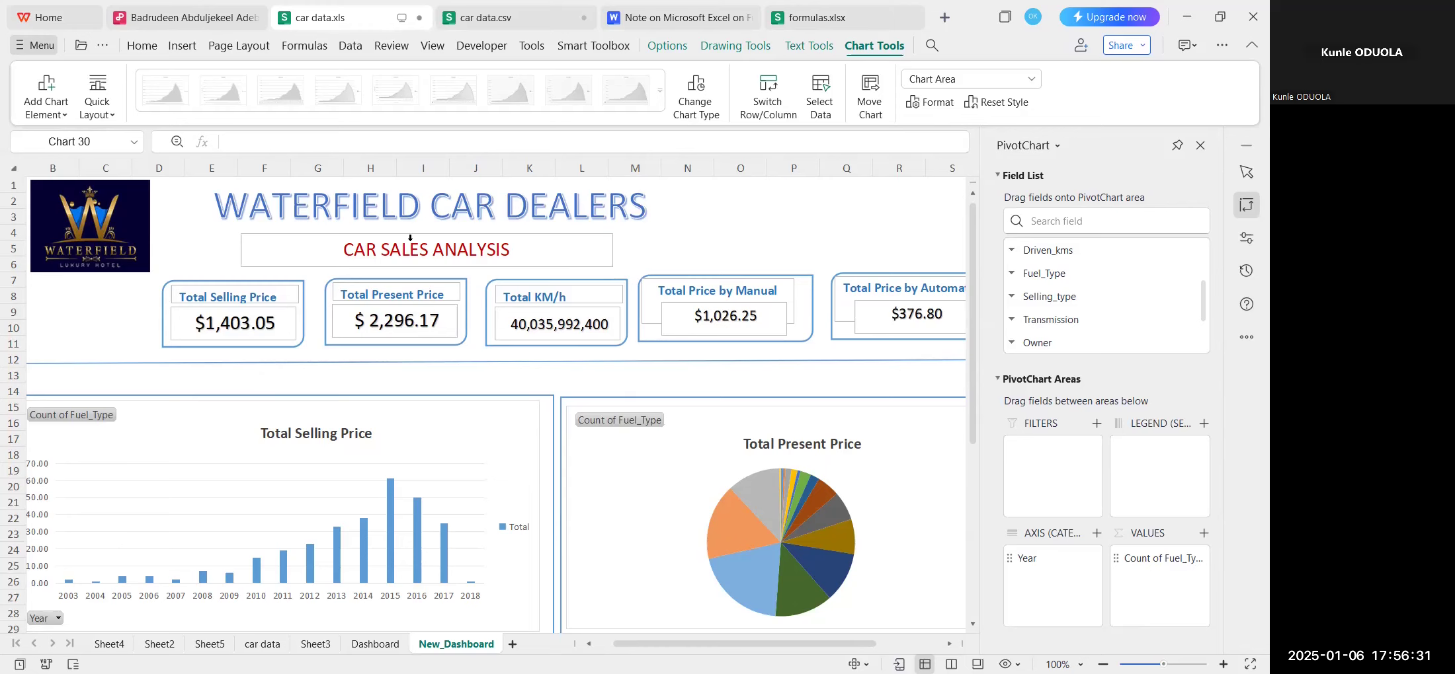
key(ctrl+p)
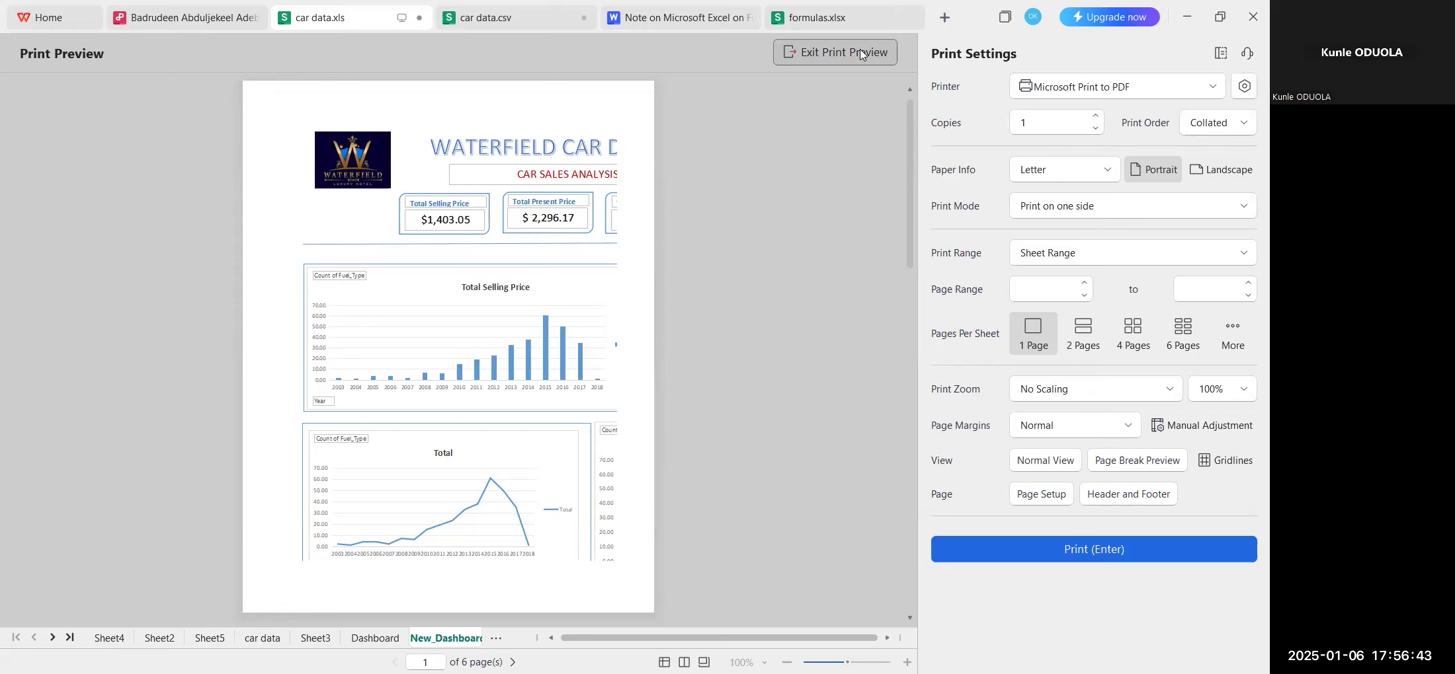
click(1065, 170)
click(1118, 336)
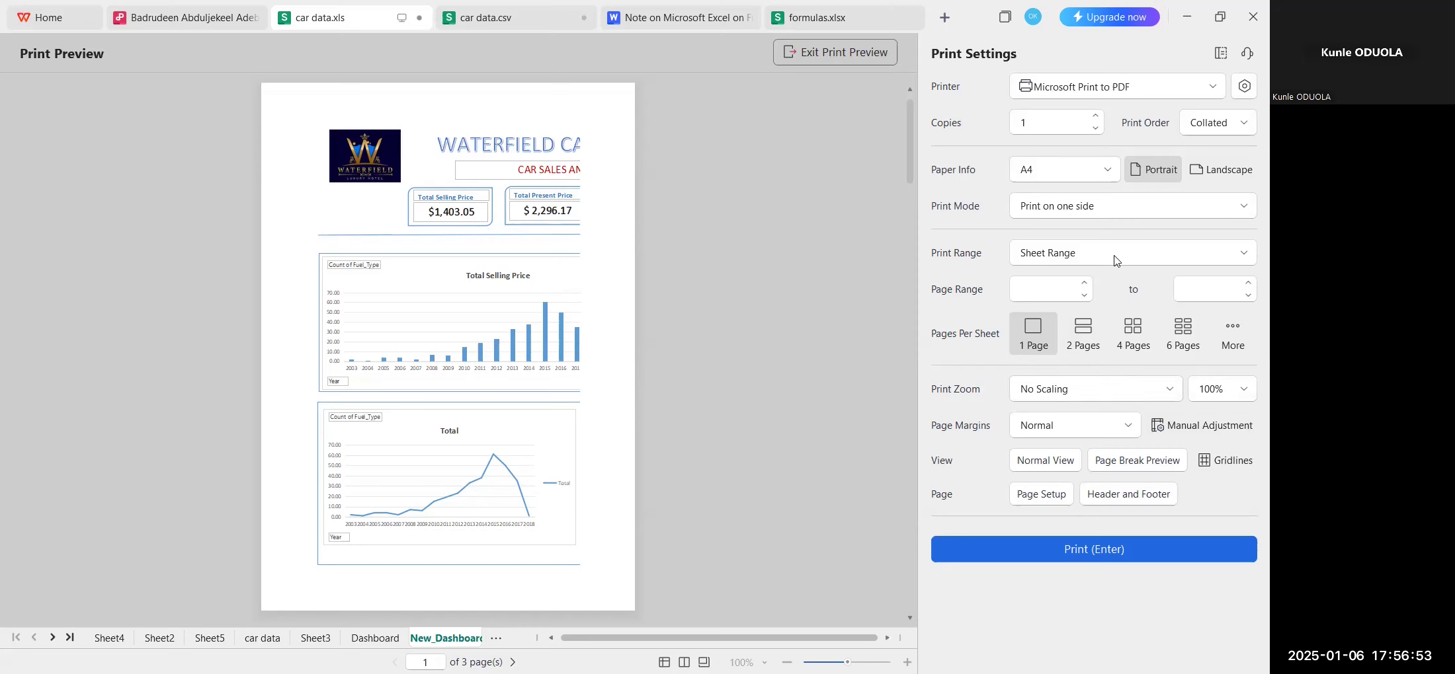
click(824, 53)
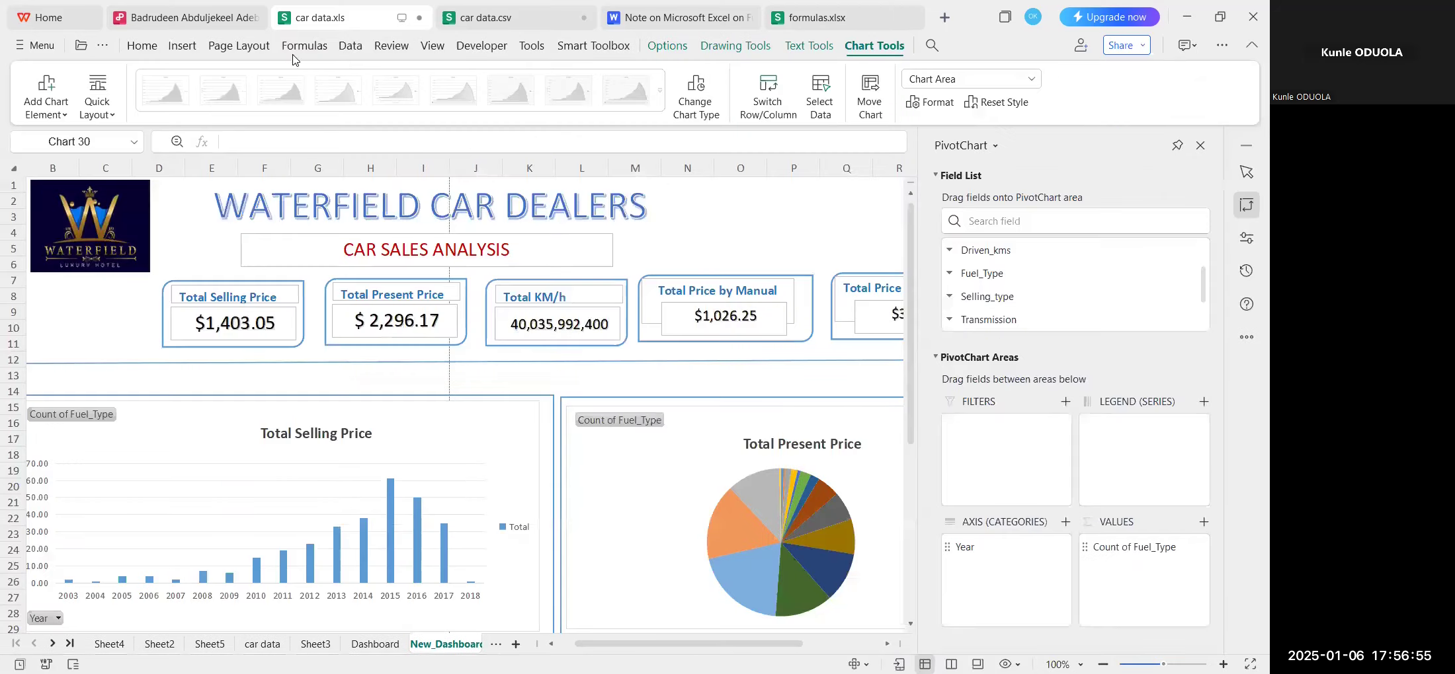
Set the page orientation of New_Dashboard to landscape.
click(236, 47)
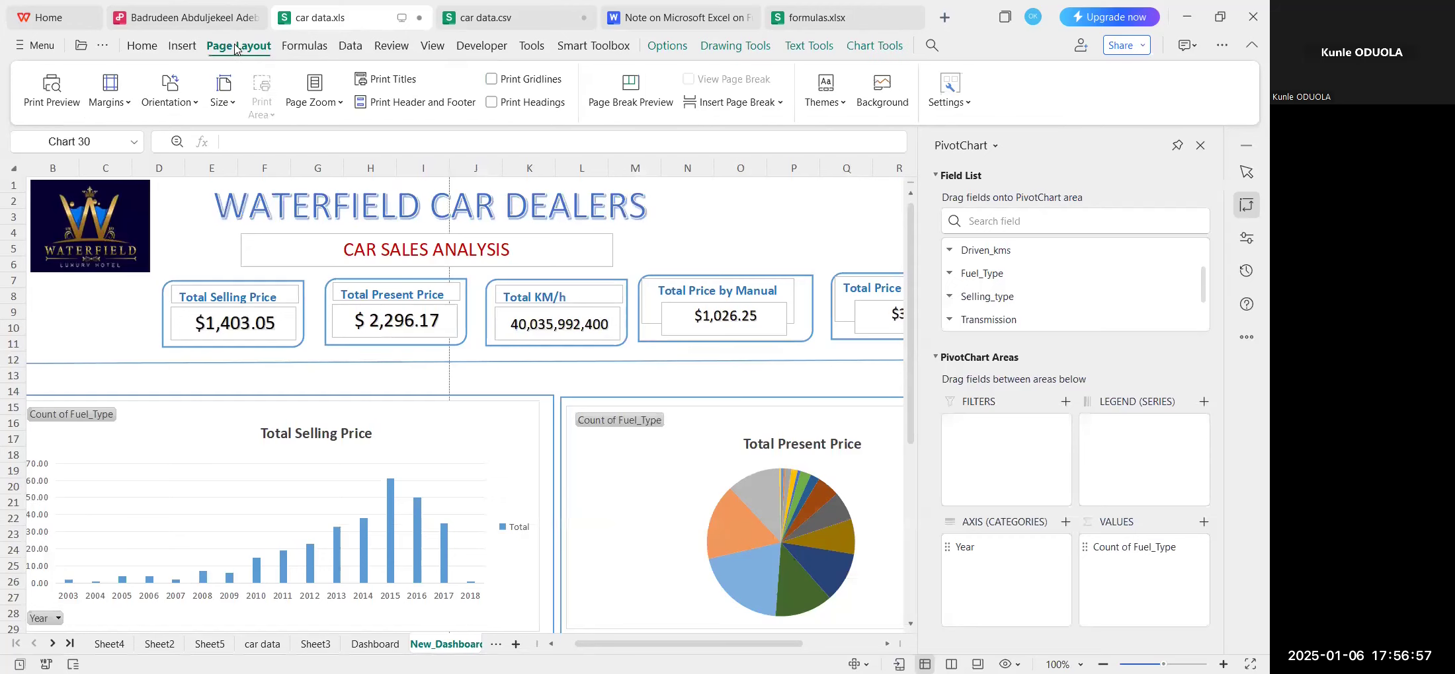
click(184, 110)
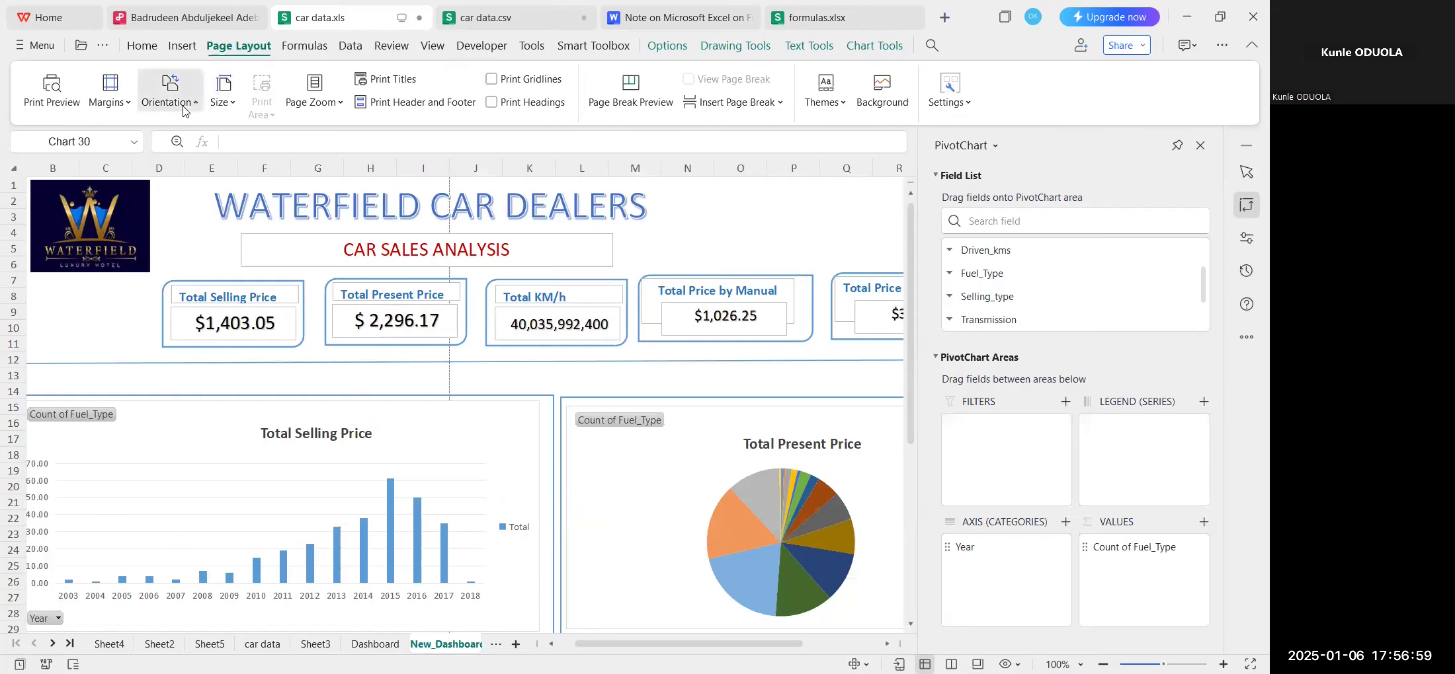
click(200, 167)
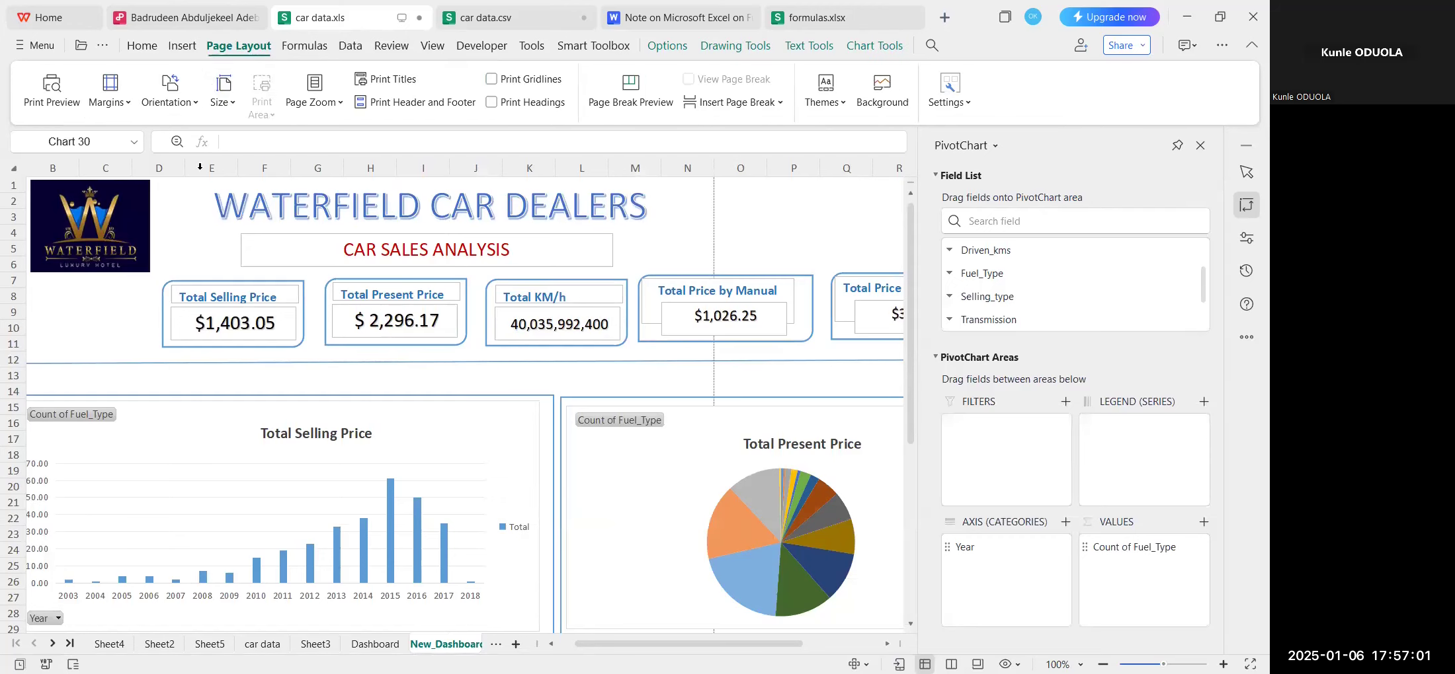
Preview the New_Dashboard printout, set it to 2 pages per sheet, and exit the print preview.
click(44, 51)
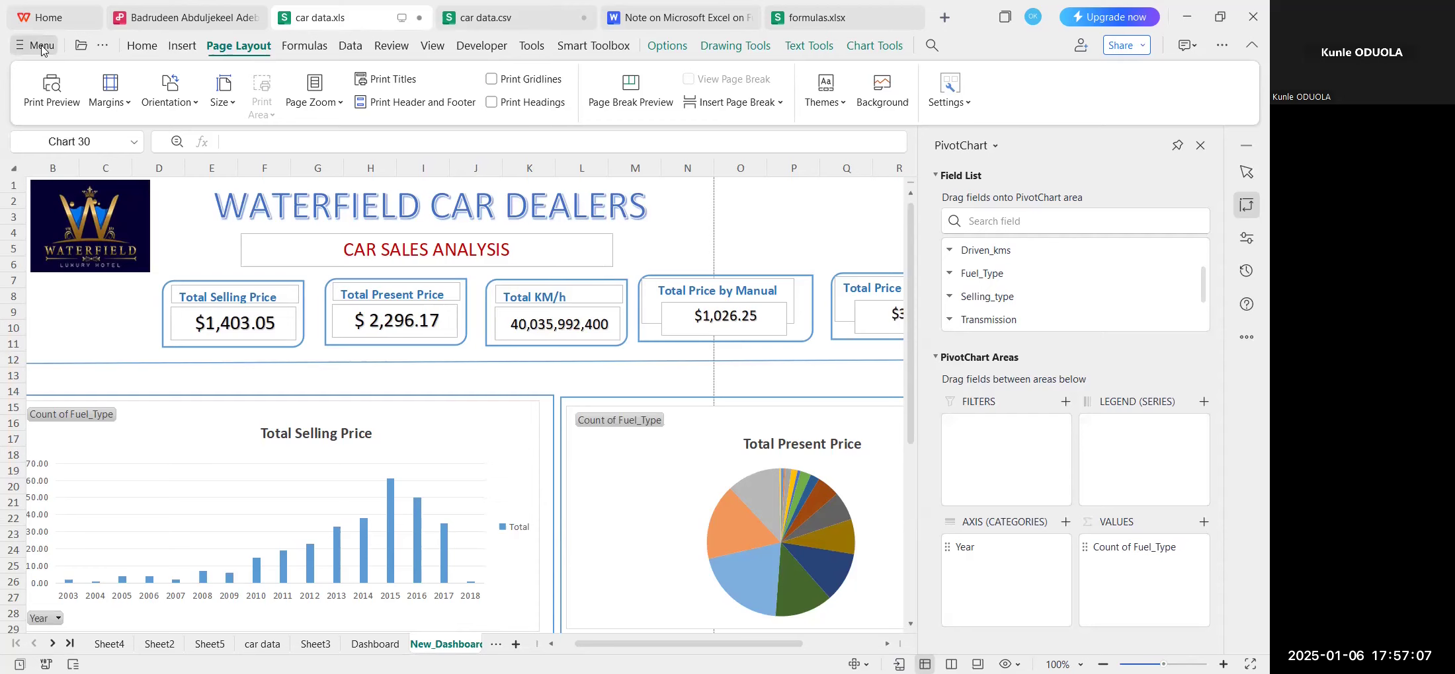
key(ctrl+p)
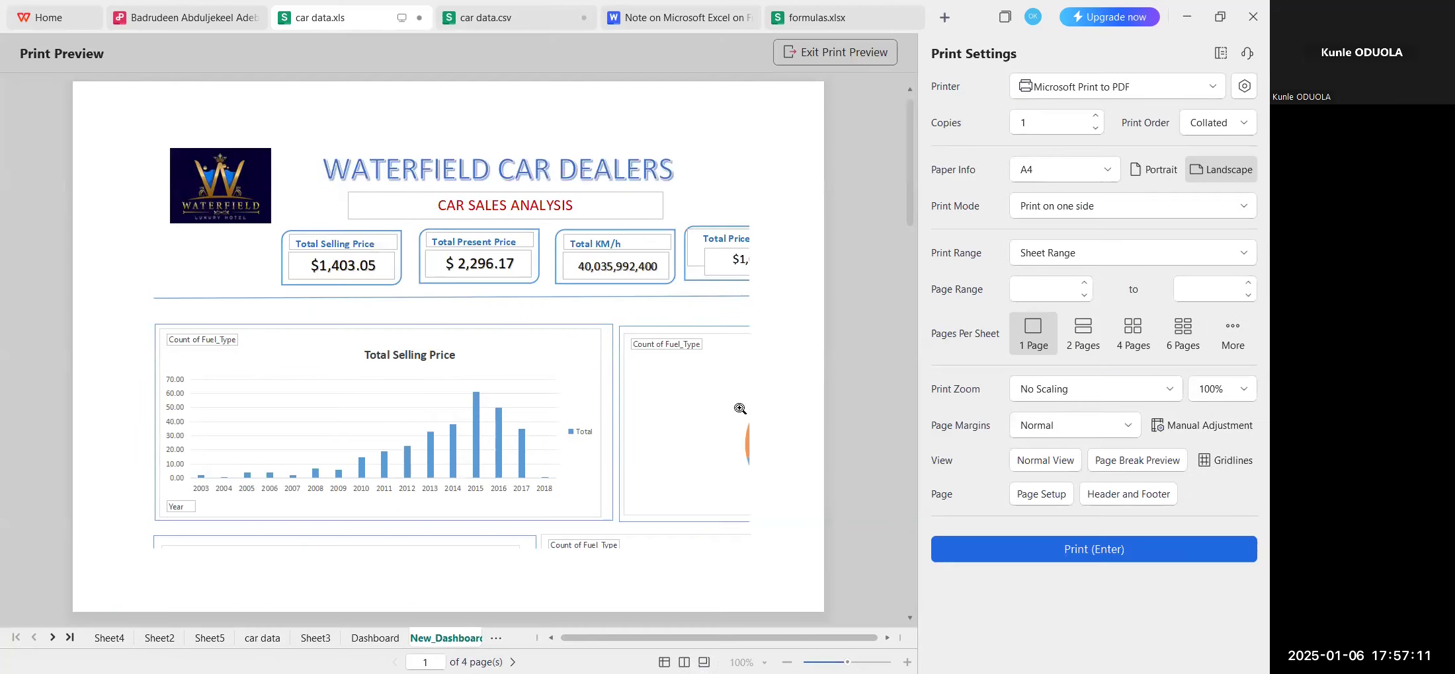
scroll(770, 456, down, 1)
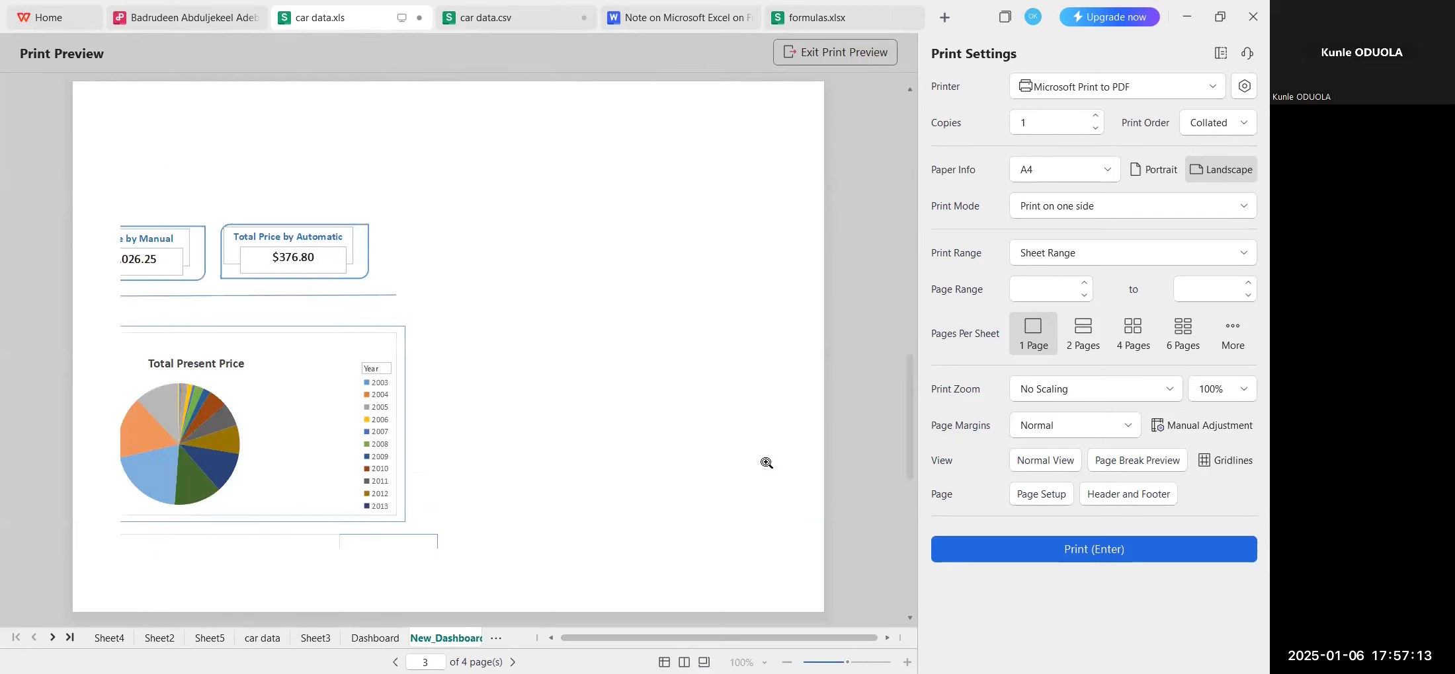
scroll(728, 460, up, 1)
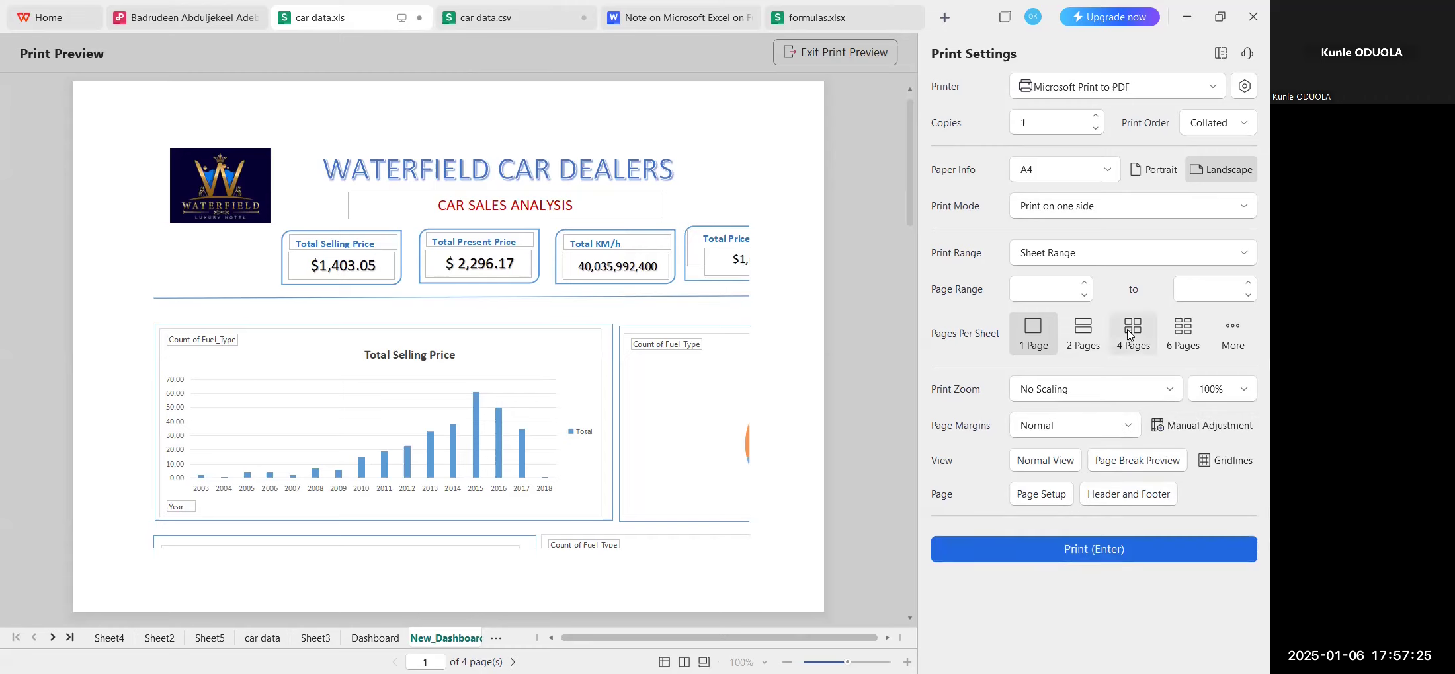
click(1084, 334)
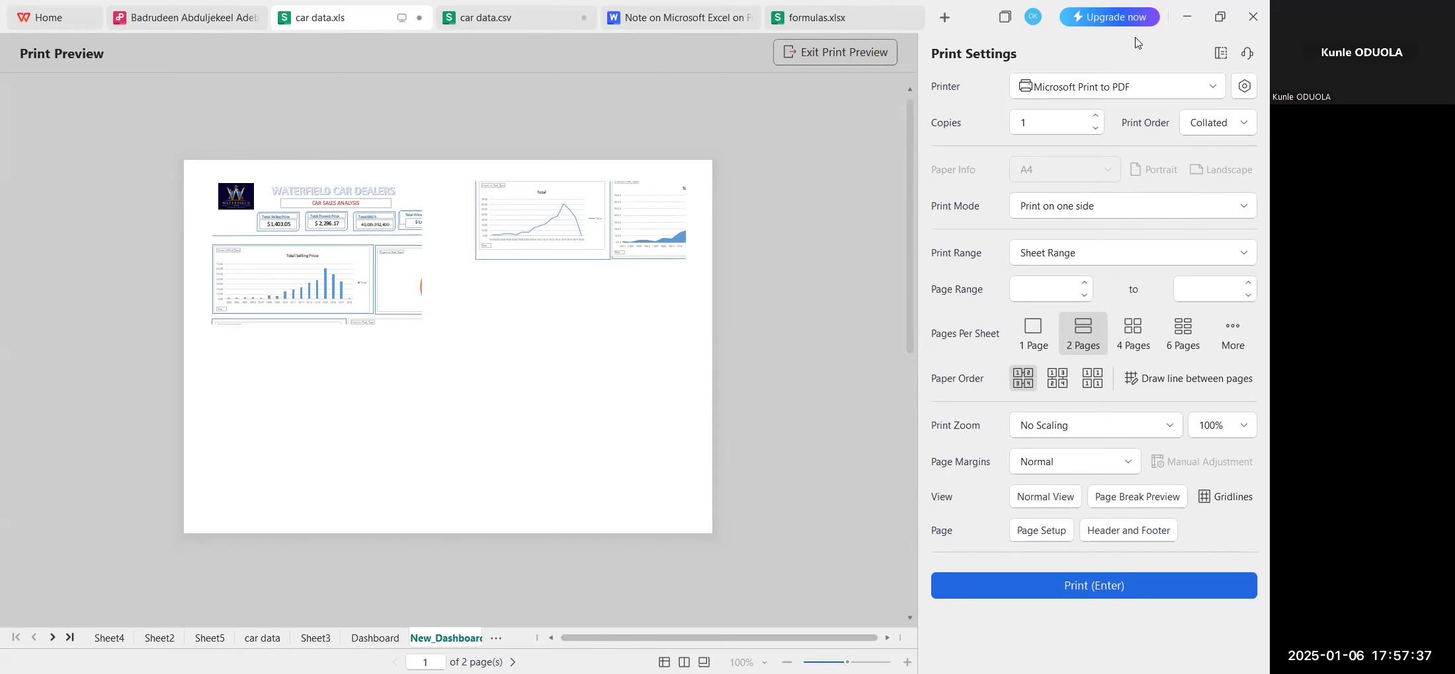
click(801, 54)
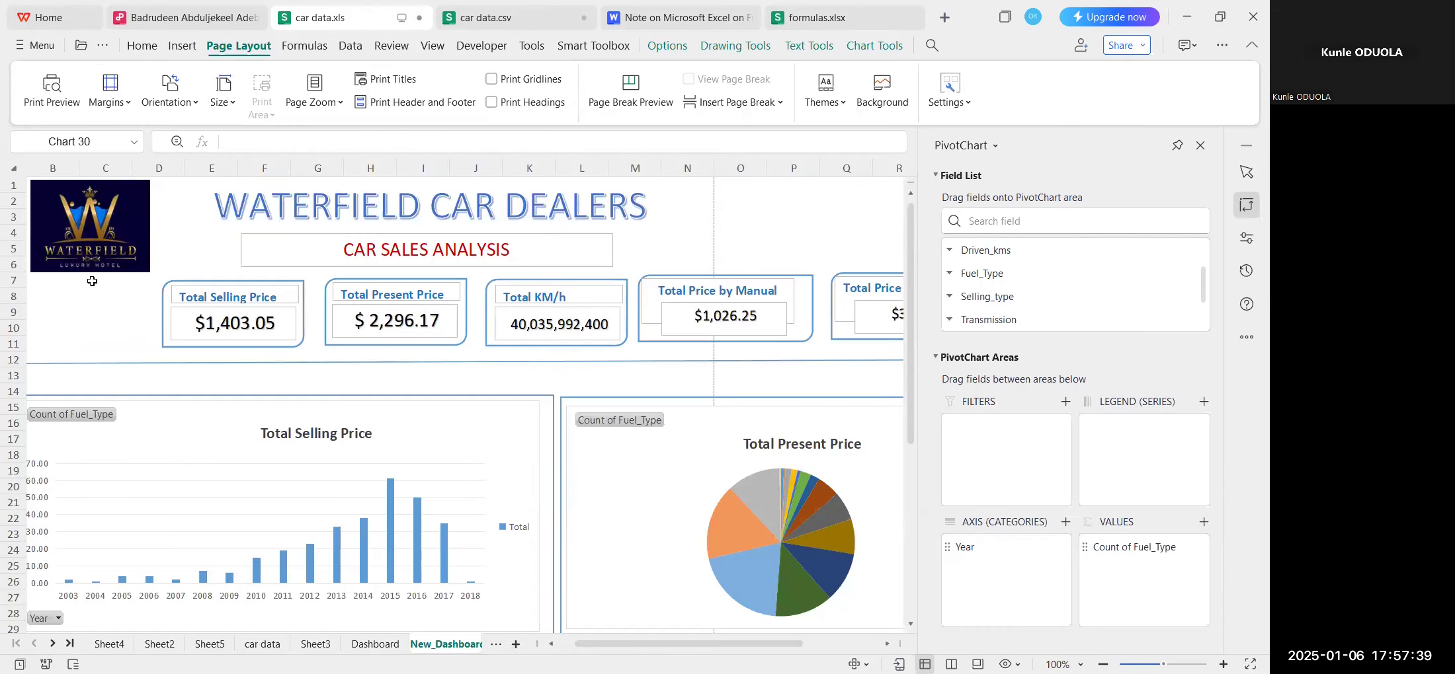
Examine New_Dashboard from the total cards to the line and area charts, checking how the content falls across the page breaks.
click(402, 525)
scroll(510, 506, down, 10)
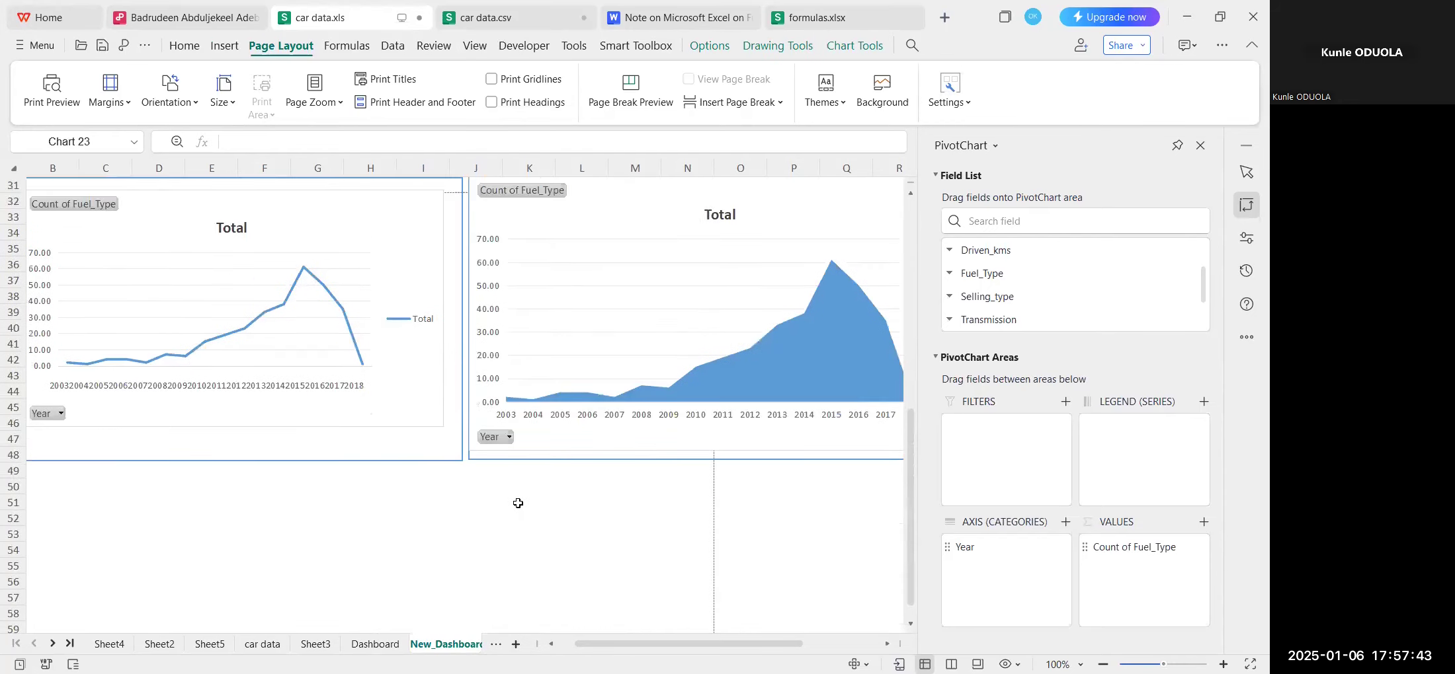
scroll(518, 504, down, 1)
scroll(529, 516, up, 4)
scroll(575, 549, down, 2)
drag(610, 645, 468, 590)
scroll(400, 372, up, 7)
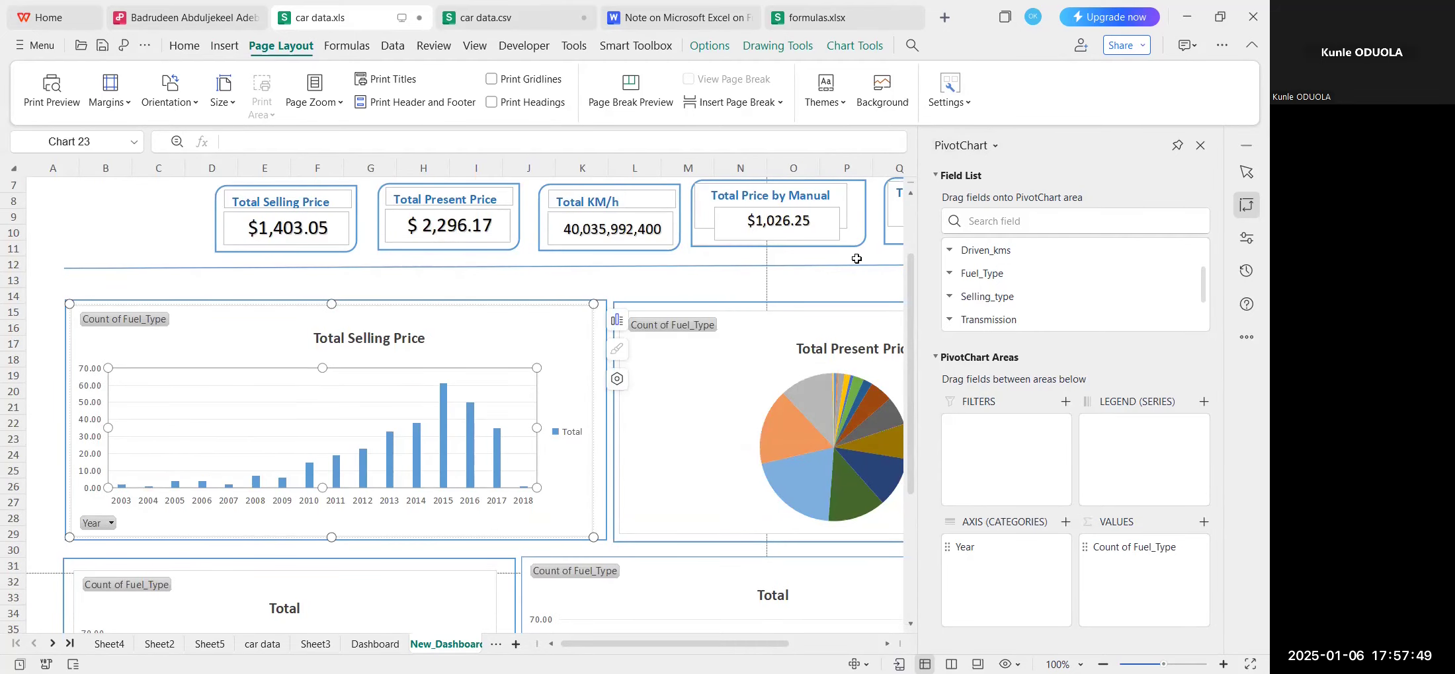
click(857, 258)
scroll(912, 336, up, 2)
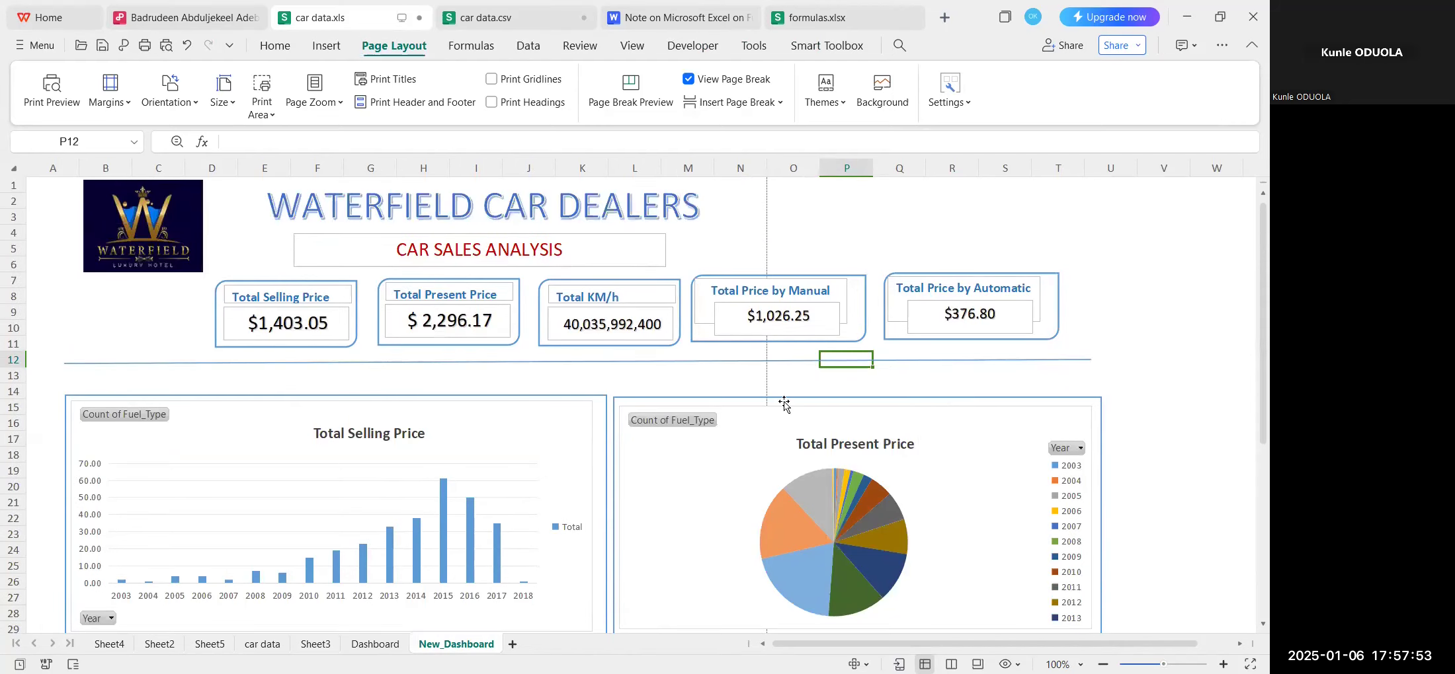
scroll(785, 406, down, 6)
scroll(785, 406, down, 3)
scroll(785, 401, up, 9)
scroll(471, 367, down, 2)
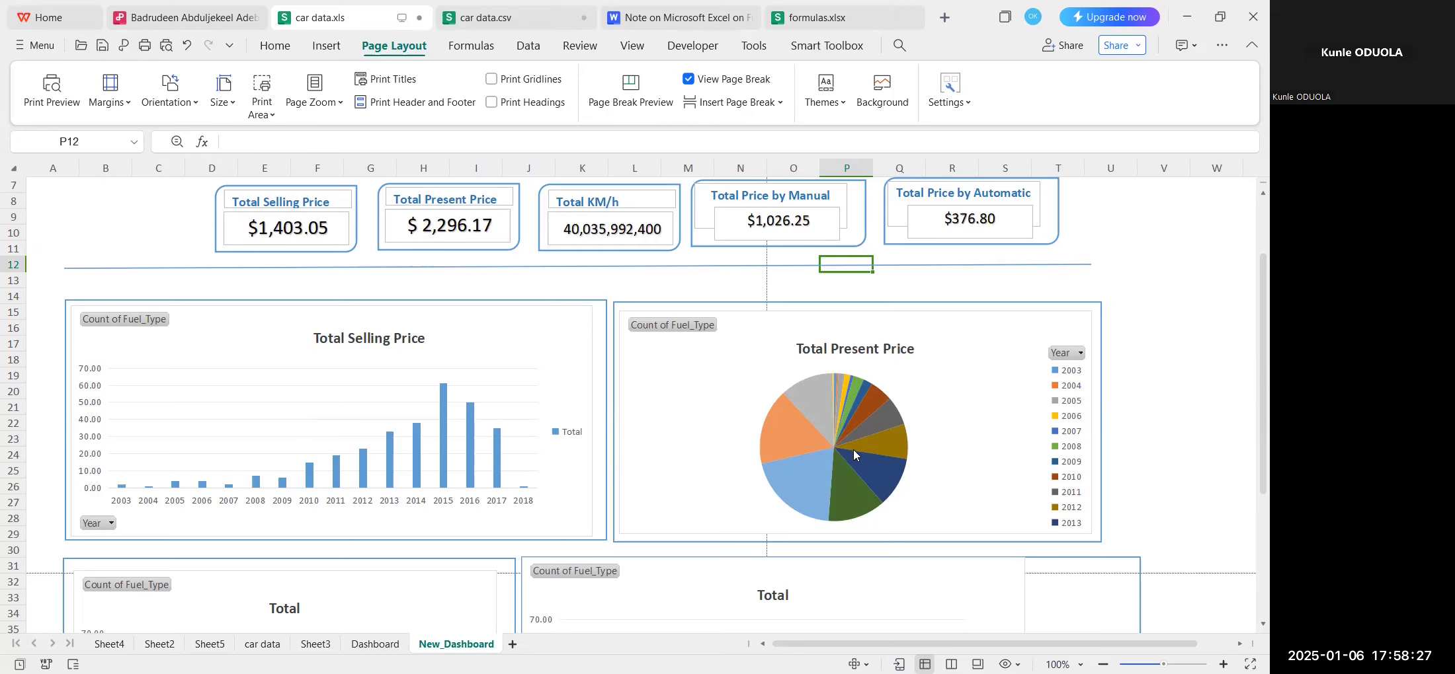
scroll(853, 449, down, 5)
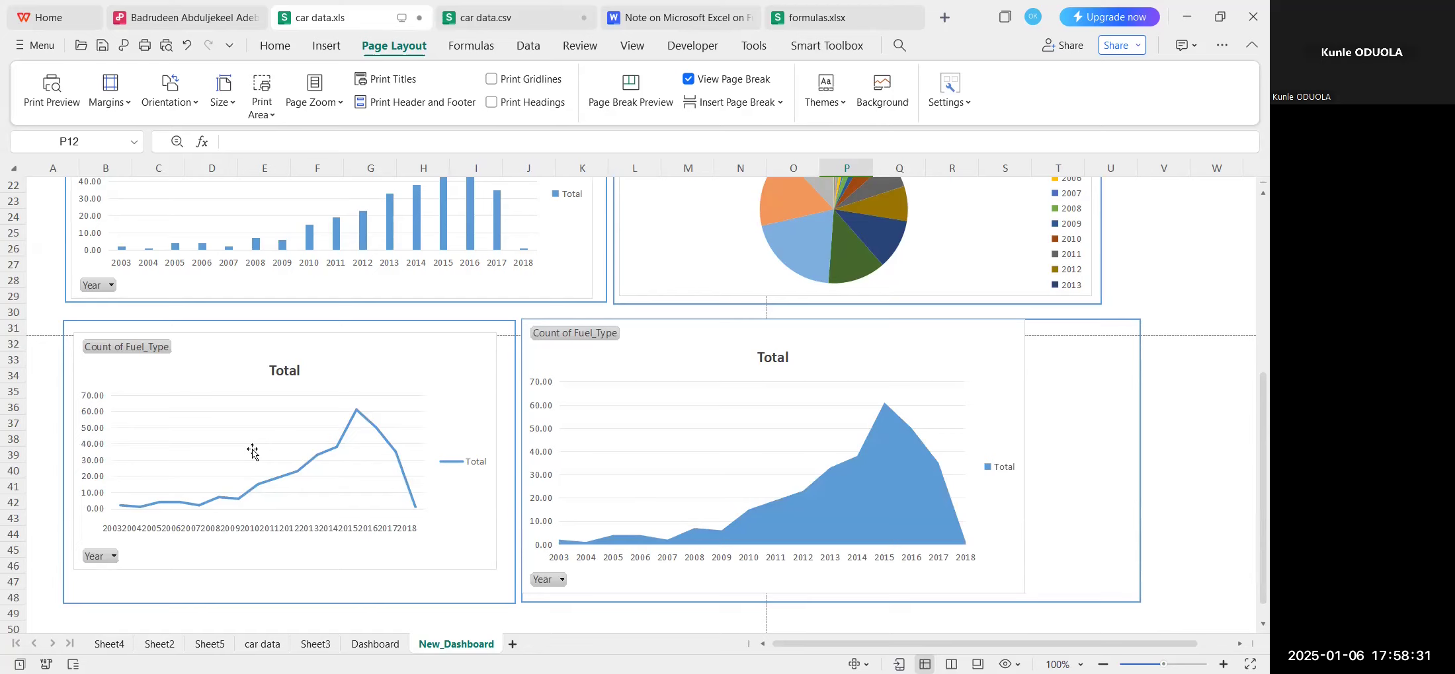
scroll(860, 486, down, 2)
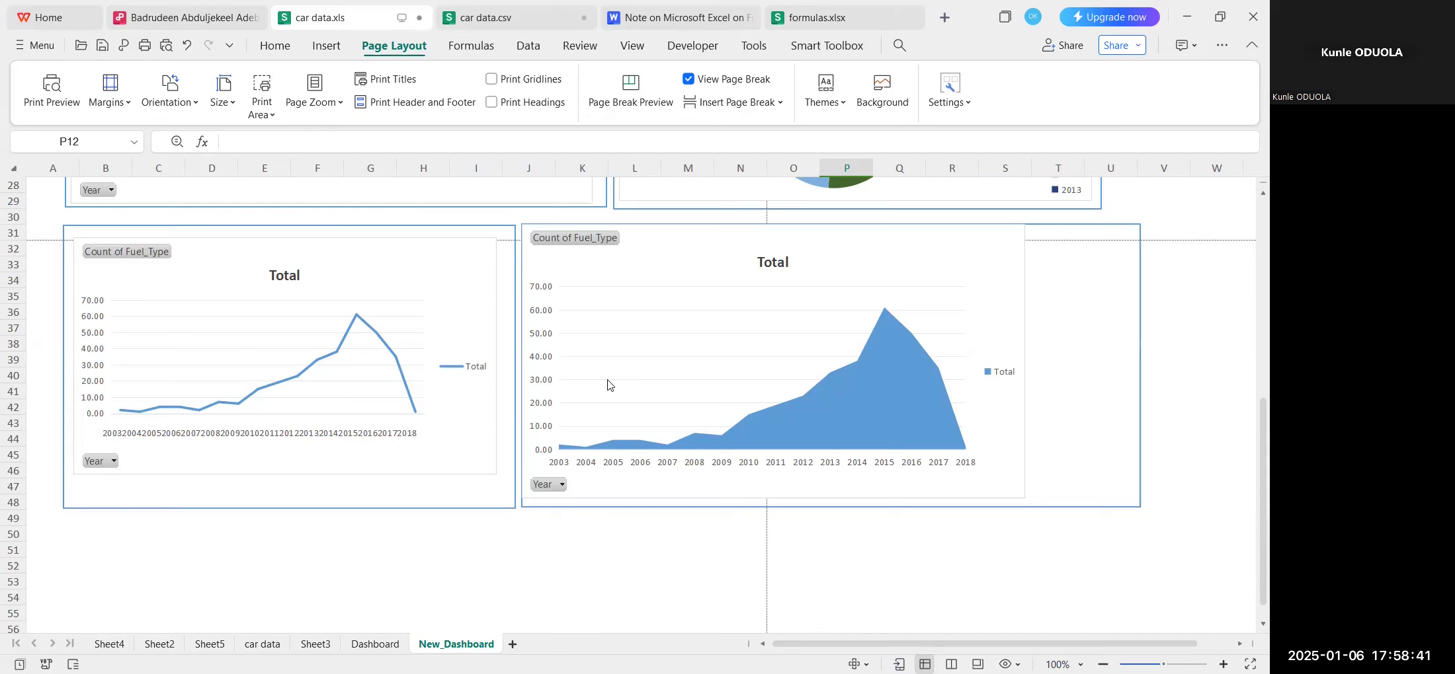
scroll(579, 308, up, 1)
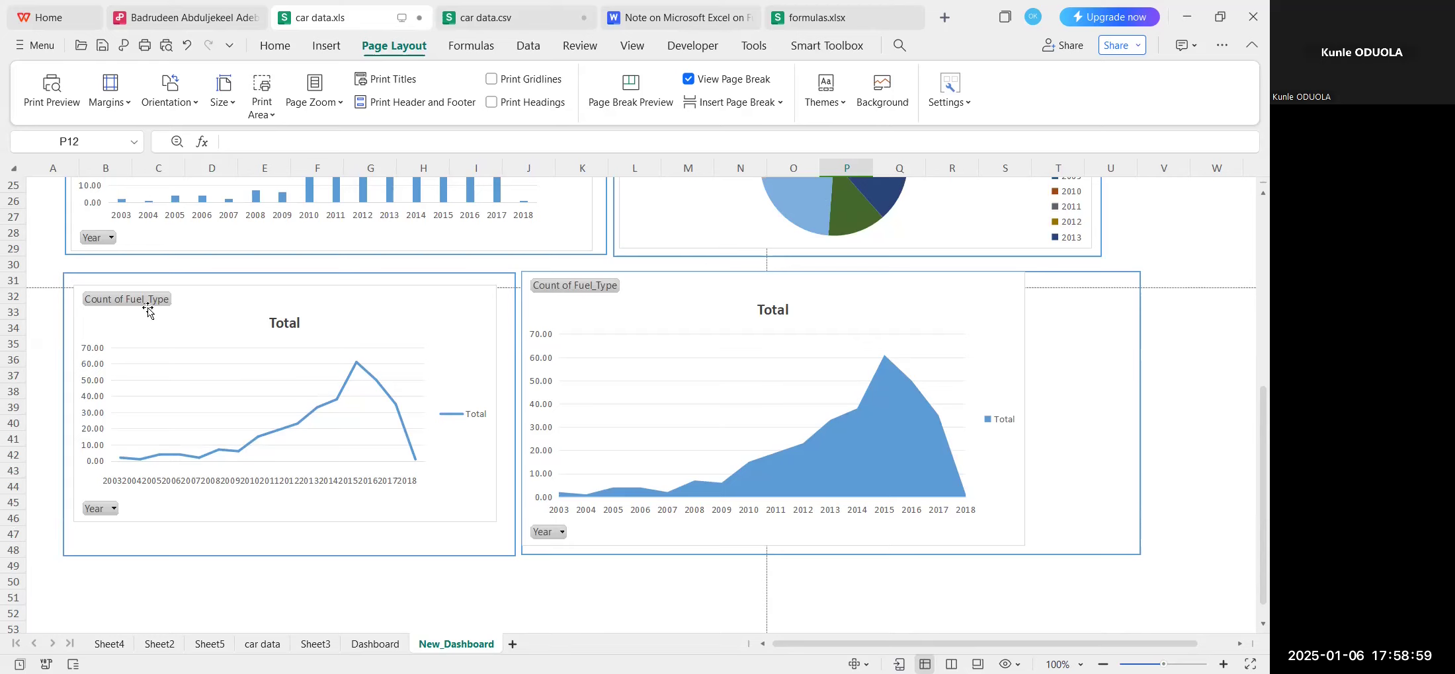
Replace Fuel_Type with Transmission as the value field of the area PivotChart on Sheet2.
click(159, 644)
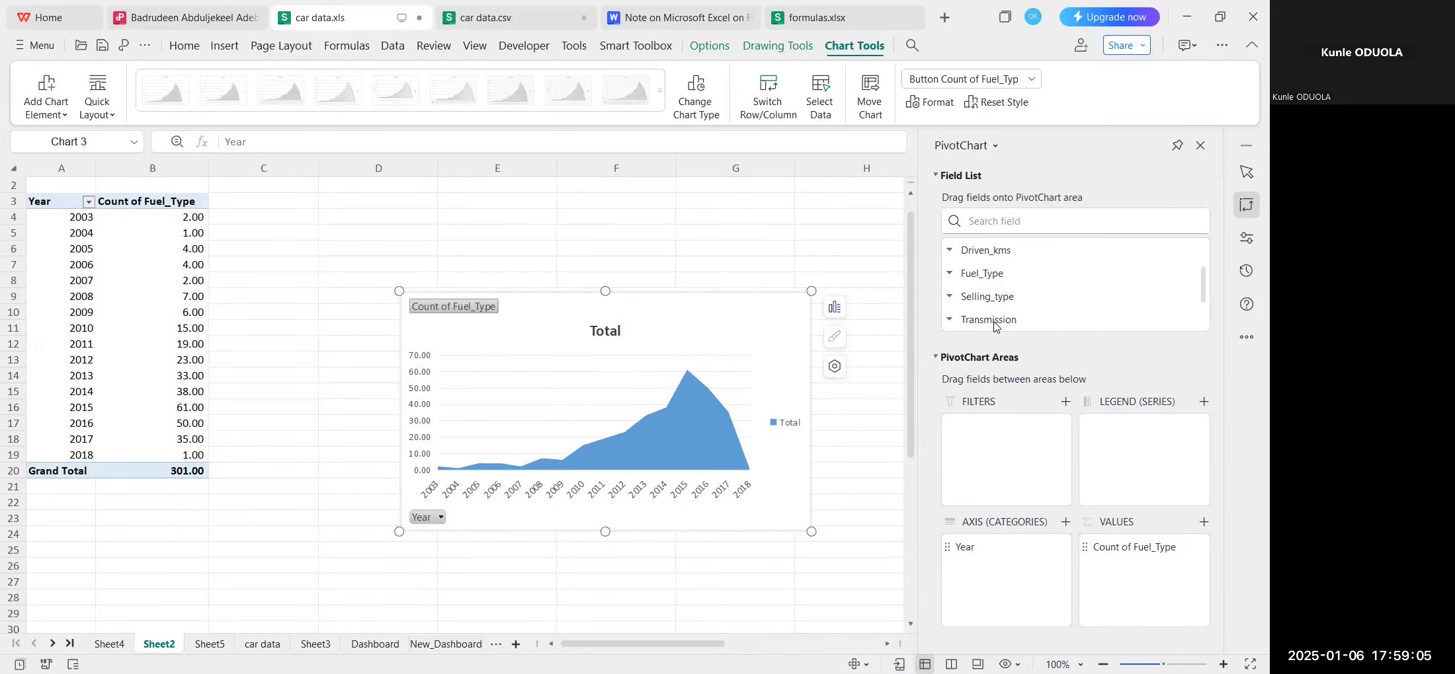
drag(997, 325, 1140, 578)
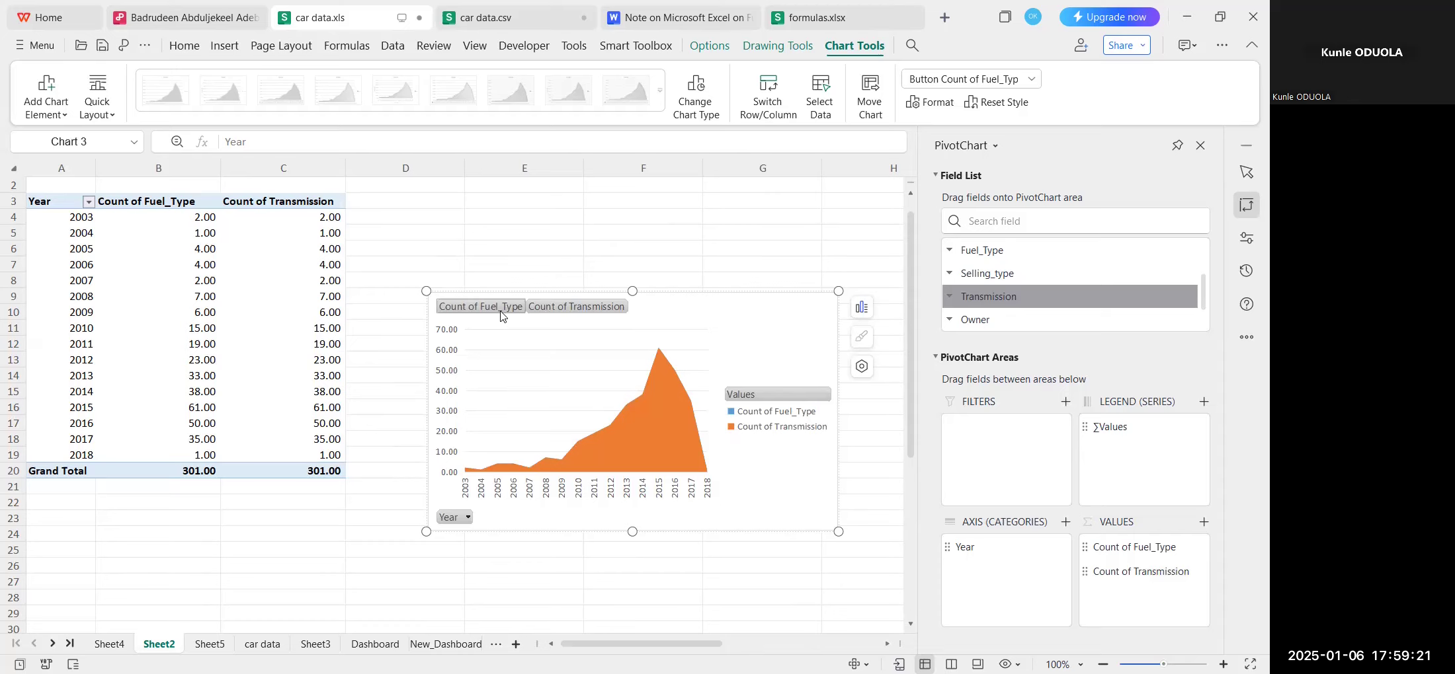
drag(501, 316, 535, 366)
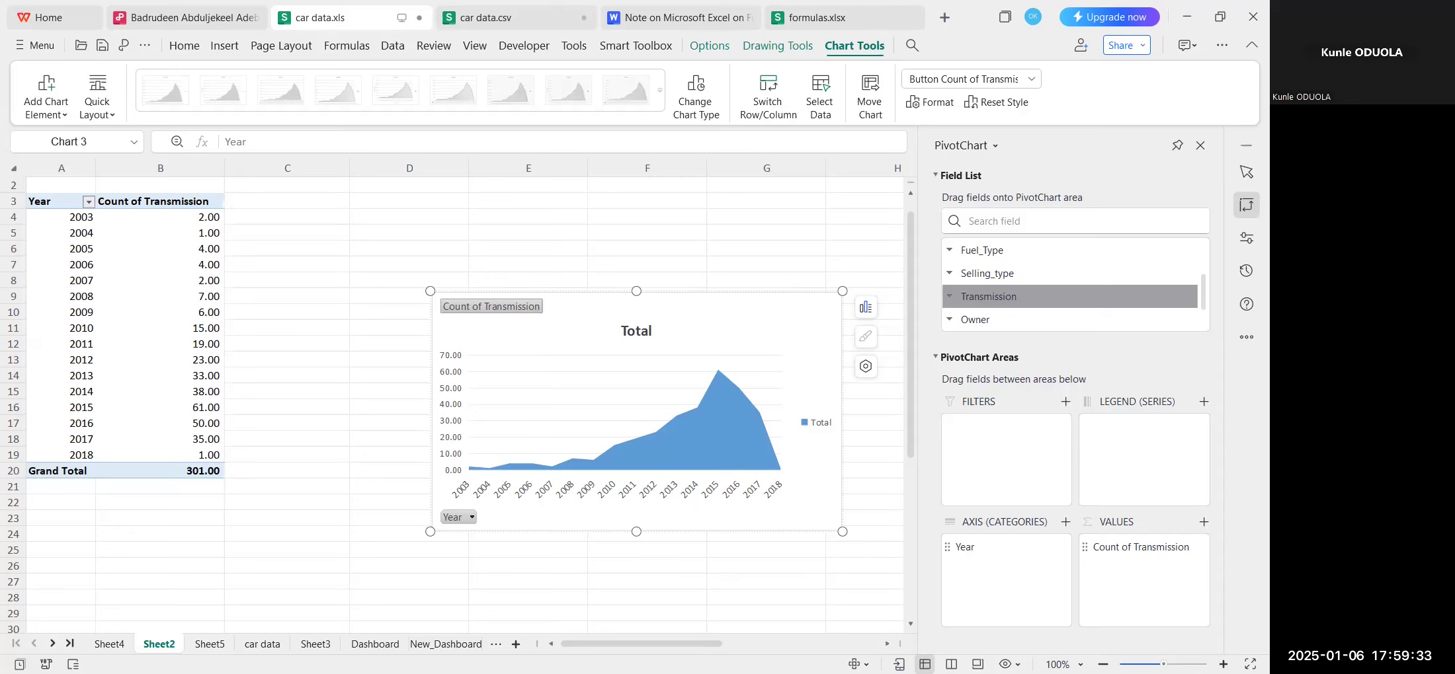
Delete the area chart from its frame beside the line chart on New_Dashboard.
click(439, 646)
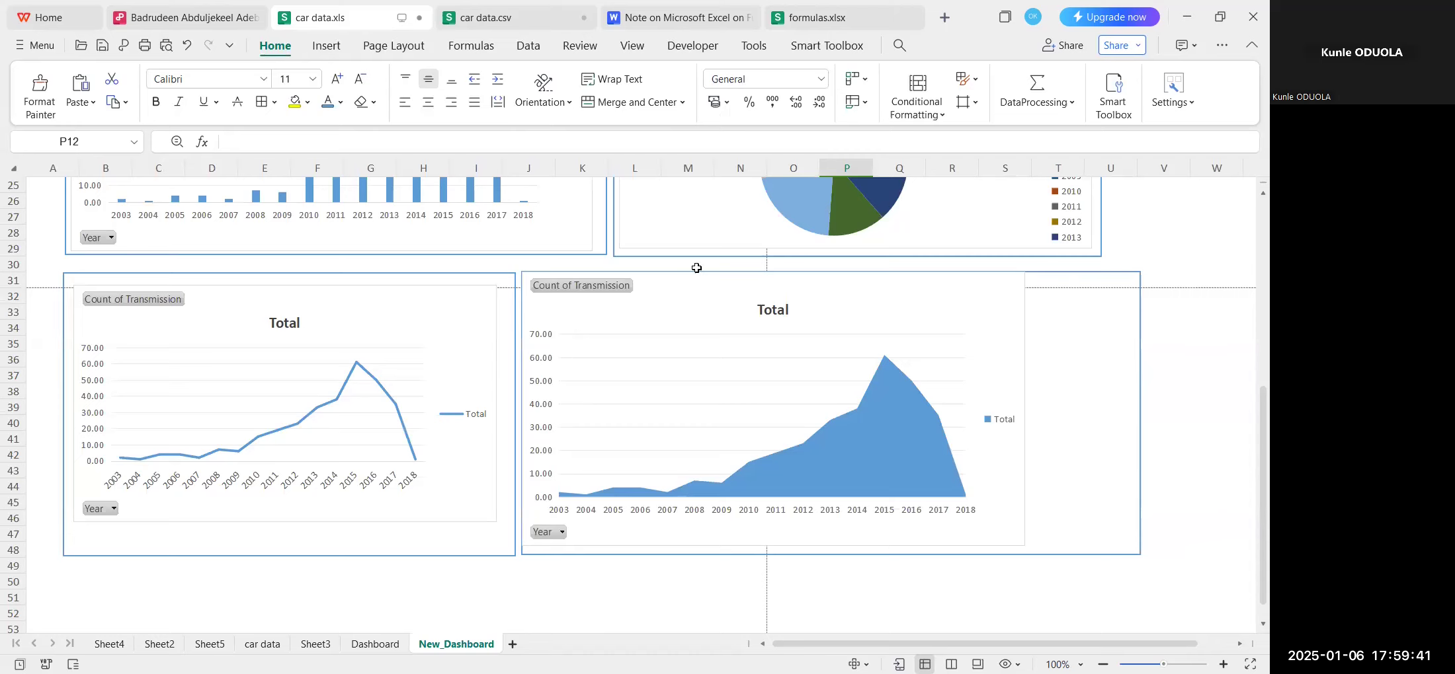
click(692, 282)
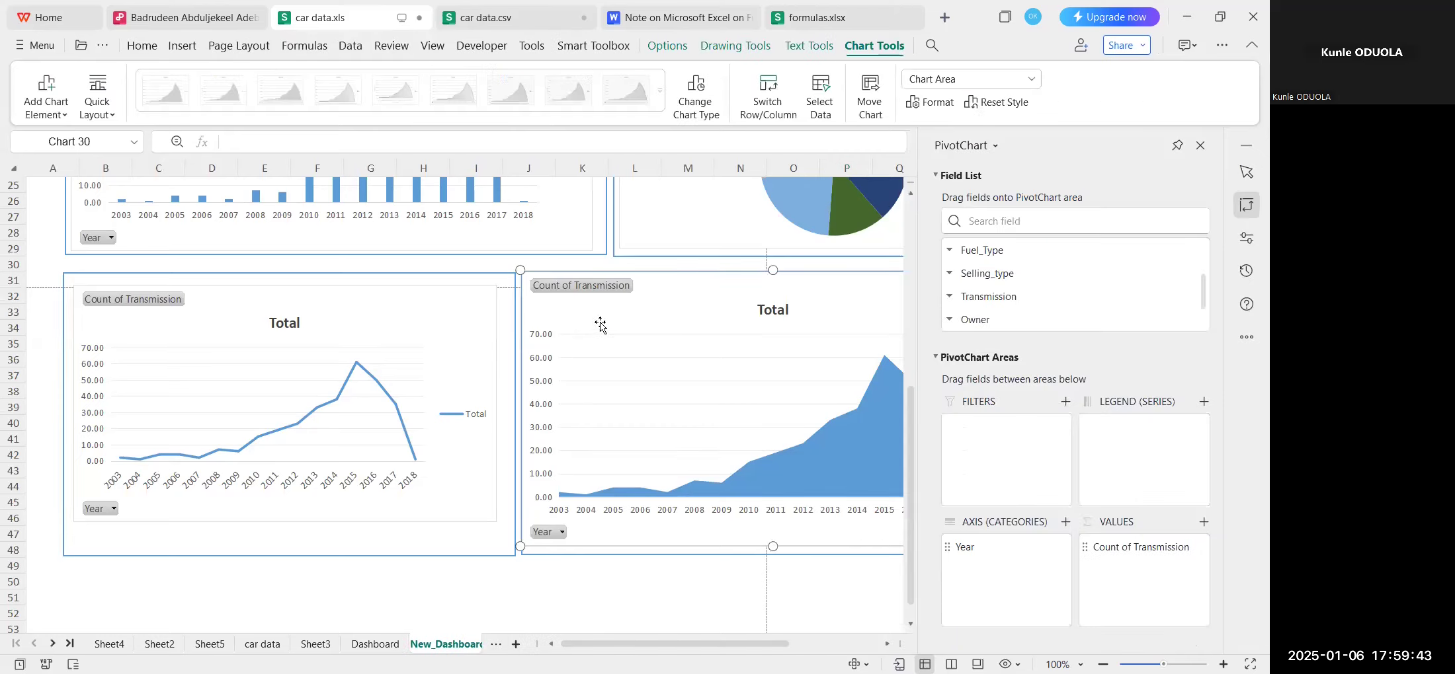
key(Delete)
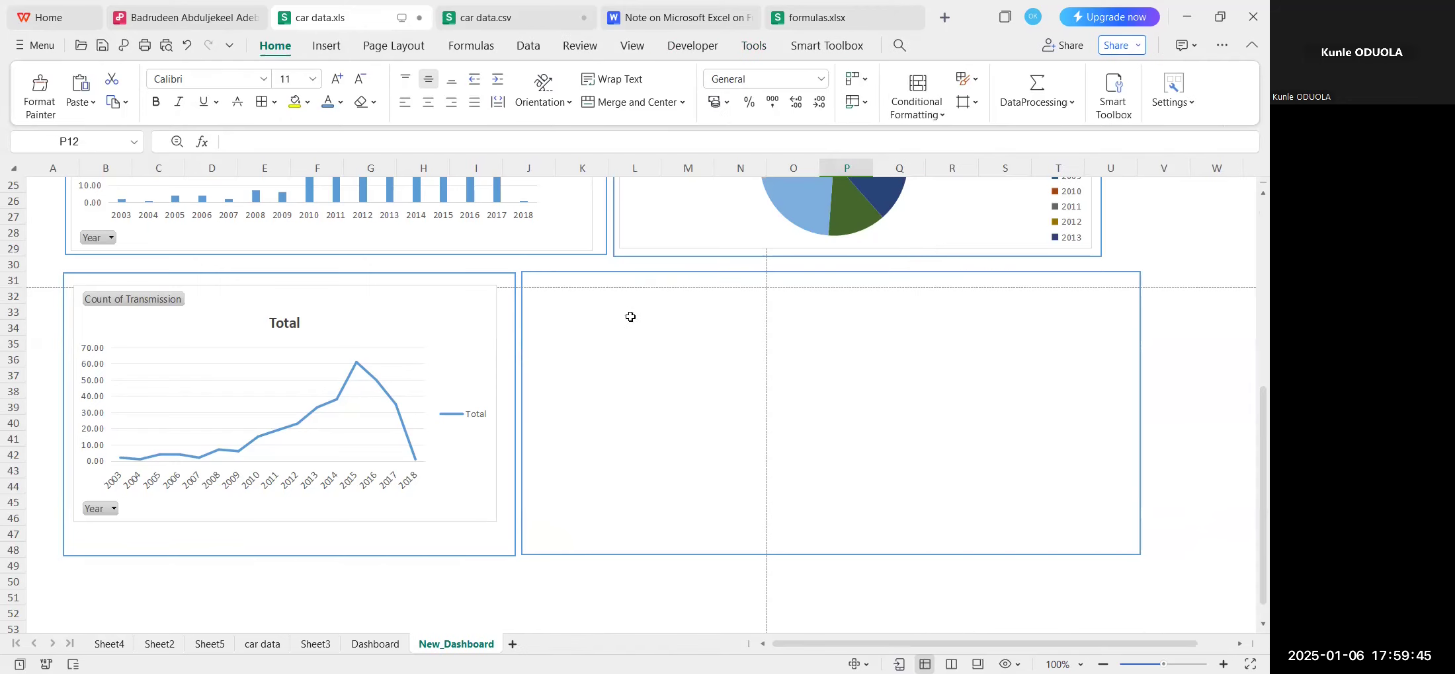
Restore Fuel_Type in place of Transmission as the value field of the PivotChart on Sheet2.
click(160, 644)
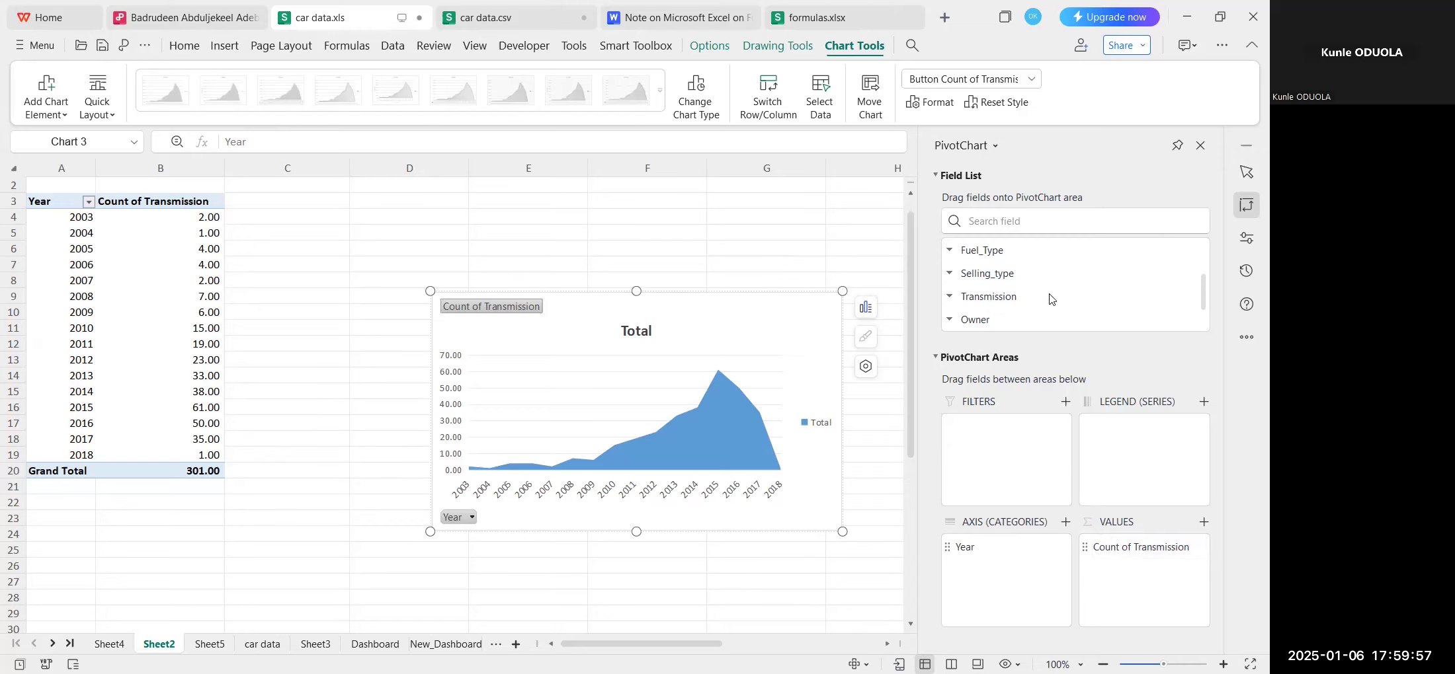
drag(994, 255, 1123, 578)
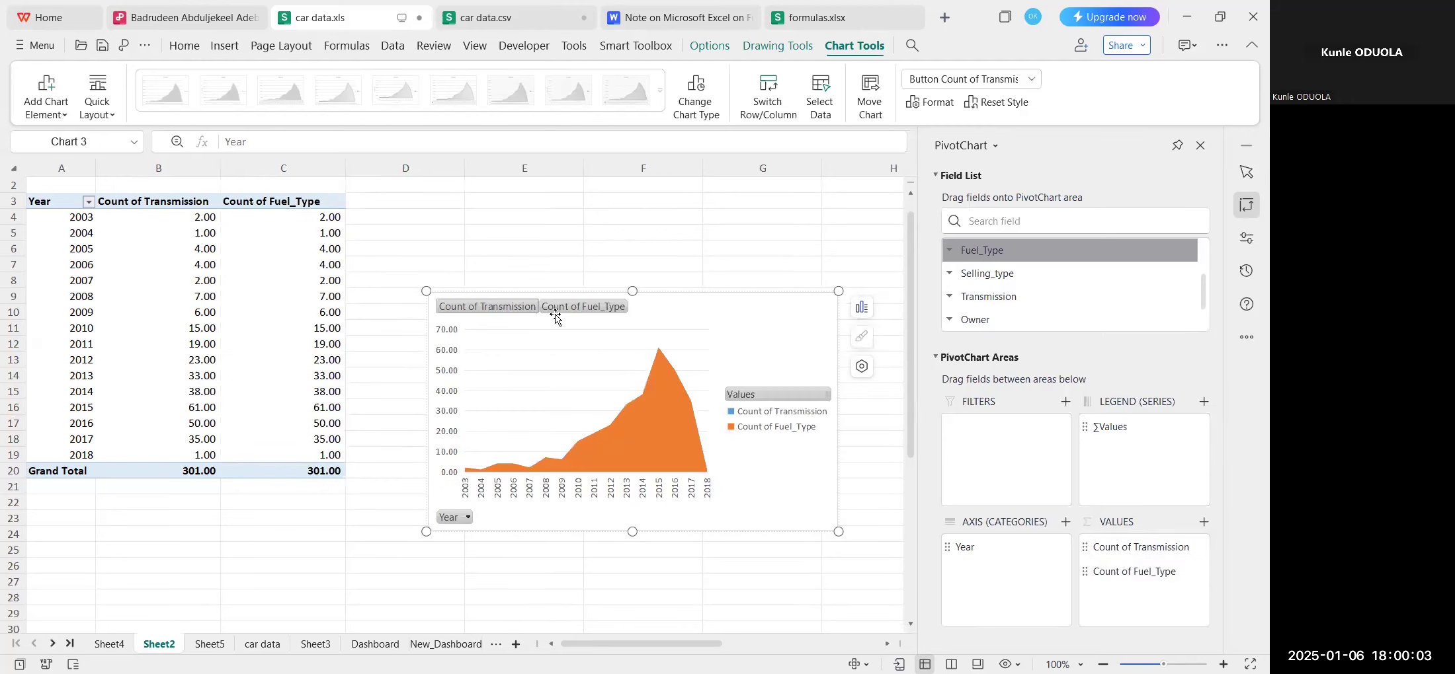
drag(521, 311, 551, 335)
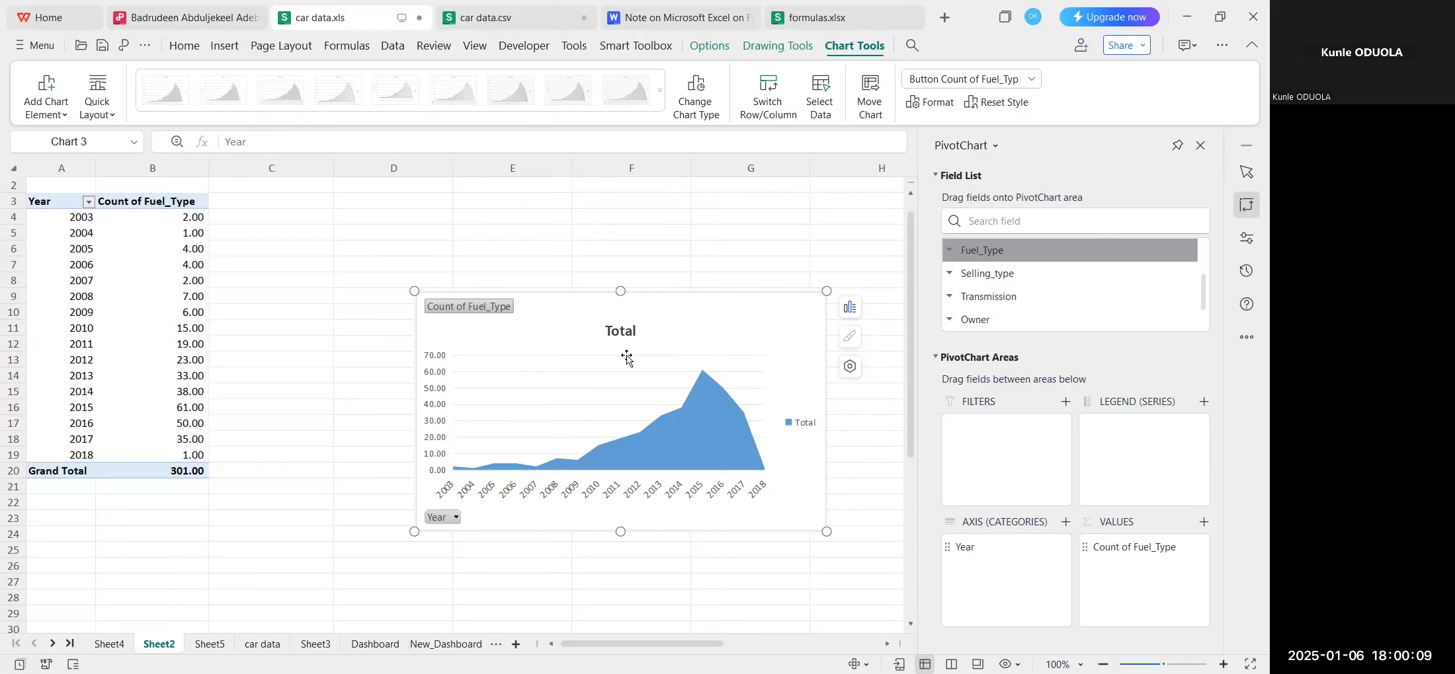
Paste the area chart again into the emptied frame beside the line chart on New_Dashboard.
click(482, 645)
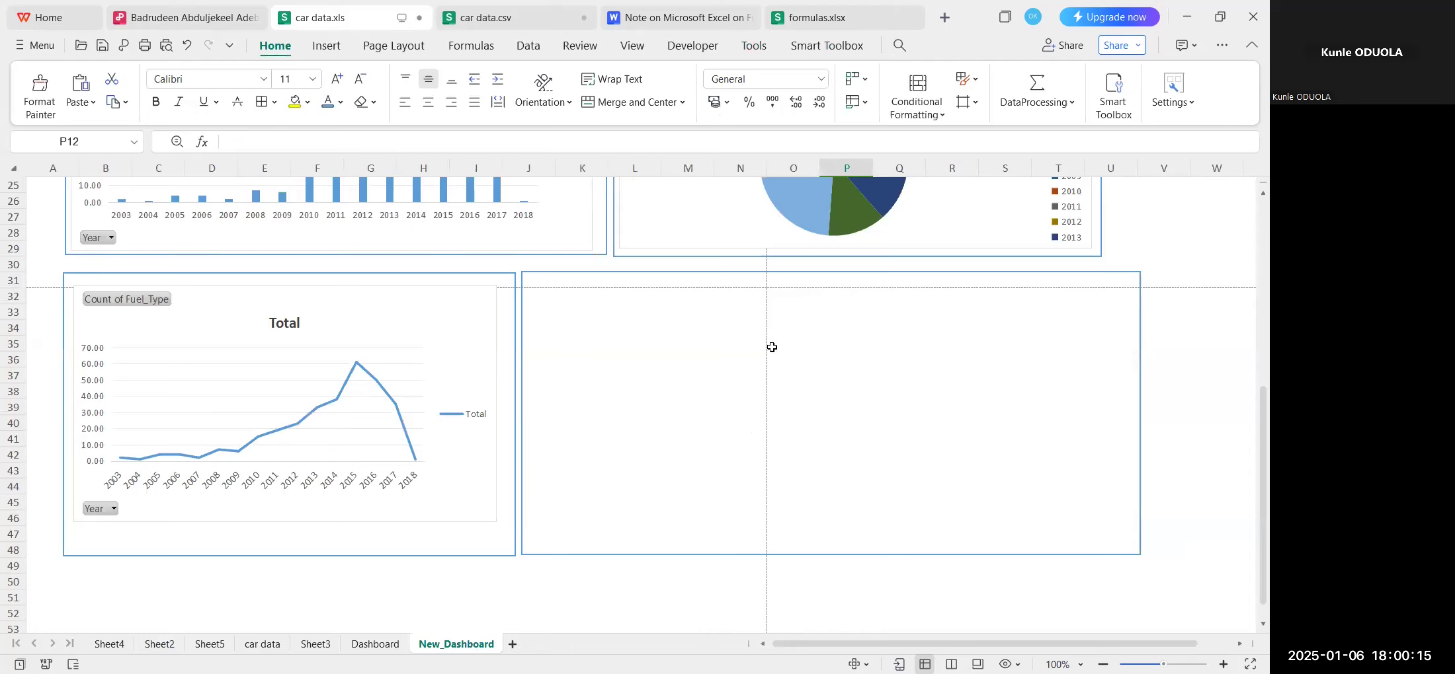
click(772, 347)
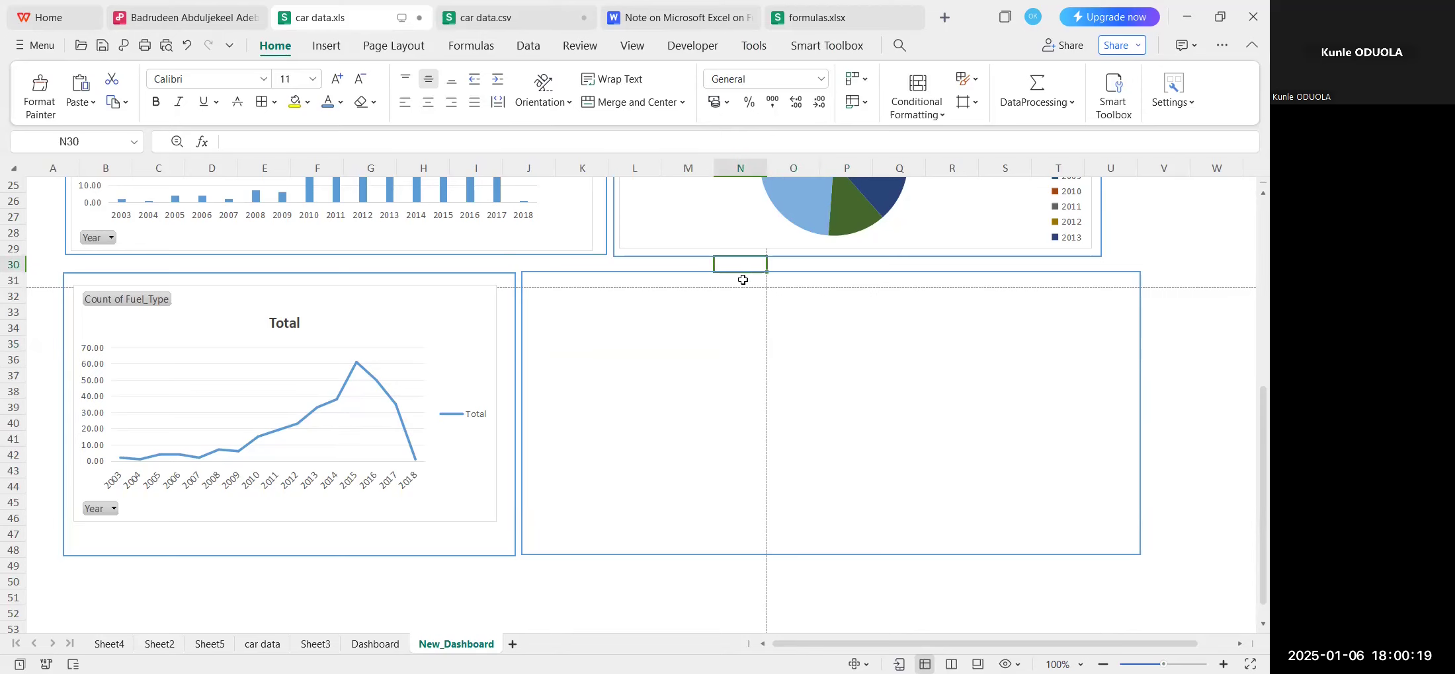
click(738, 276)
key(ctrl+v)
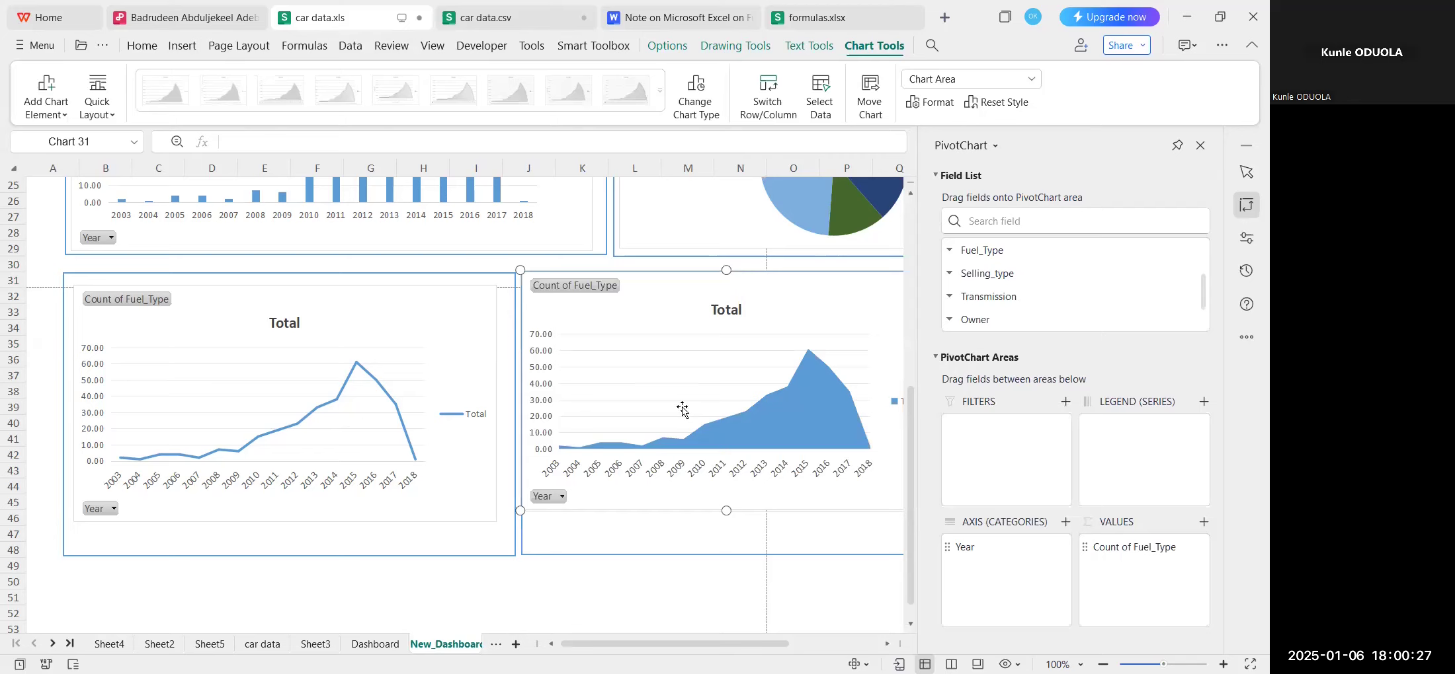
scroll(682, 410, up, 8)
scroll(659, 437, down, 5)
scroll(659, 442, up, 5)
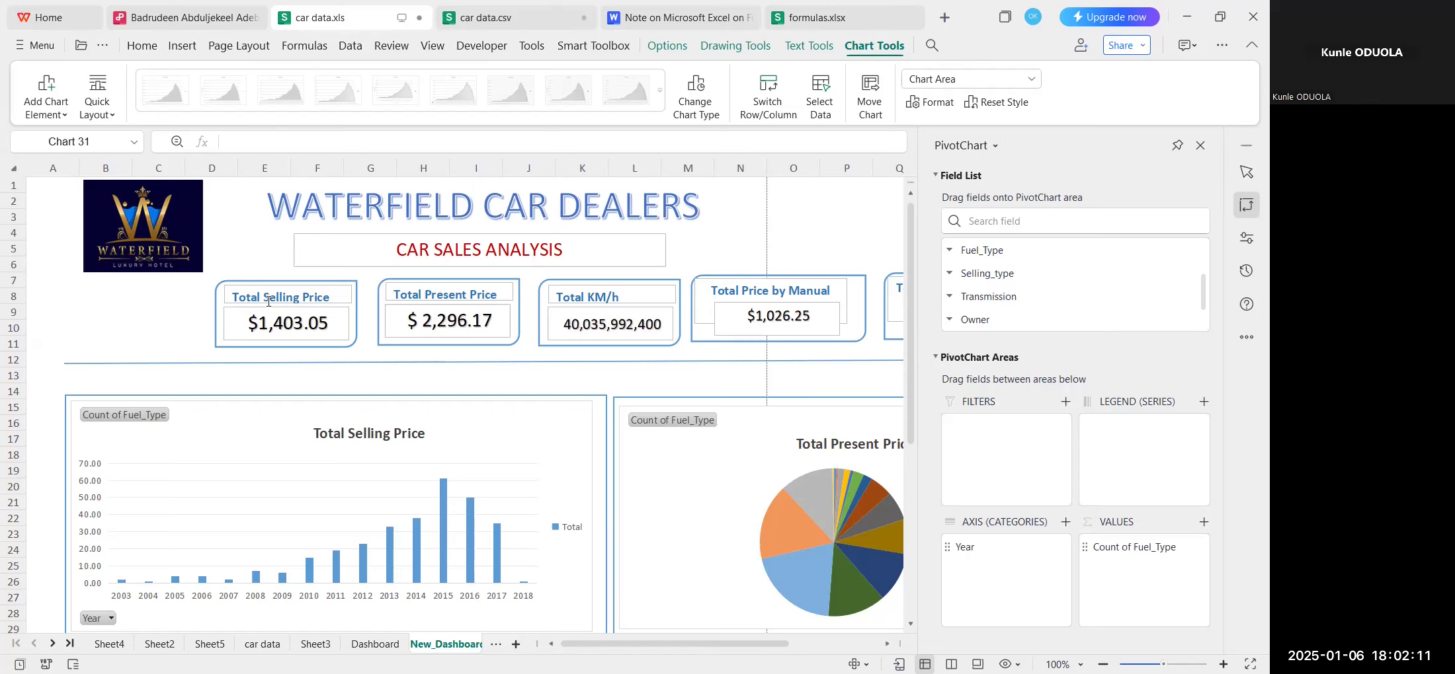
scroll(599, 478, down, 8)
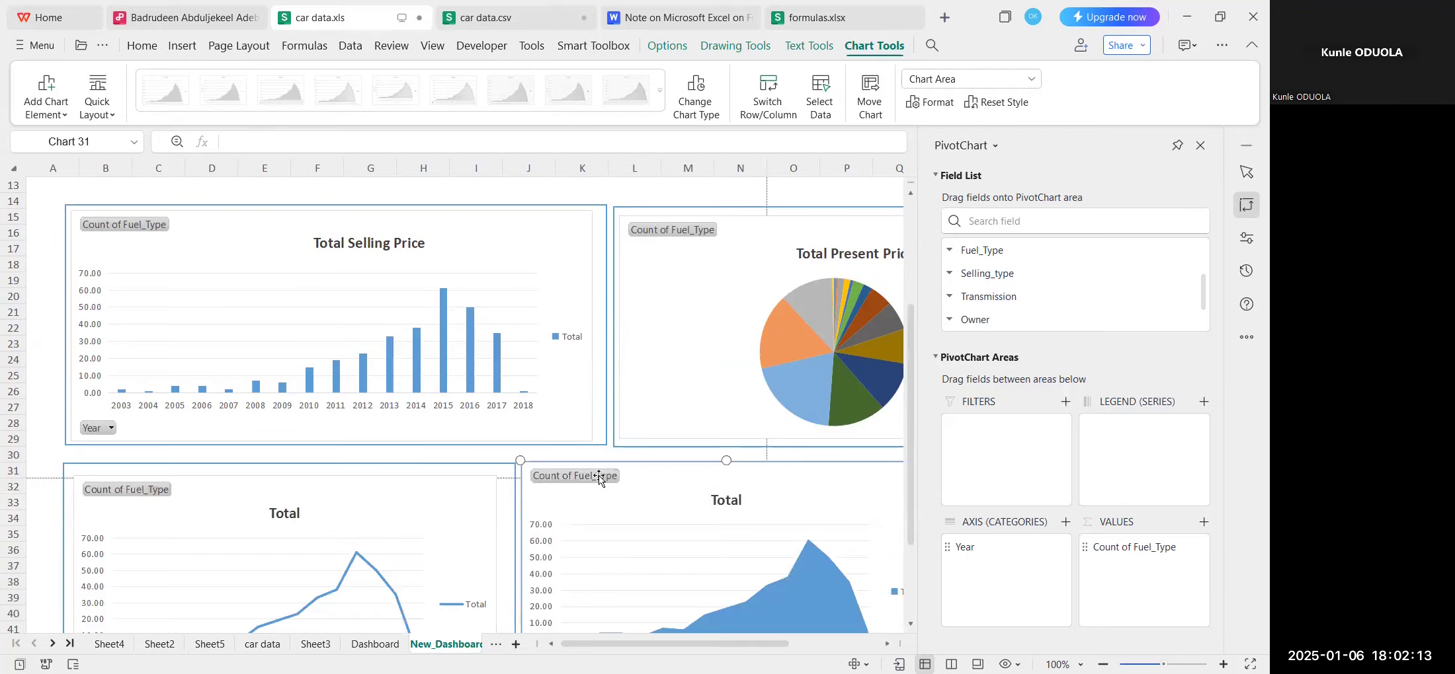